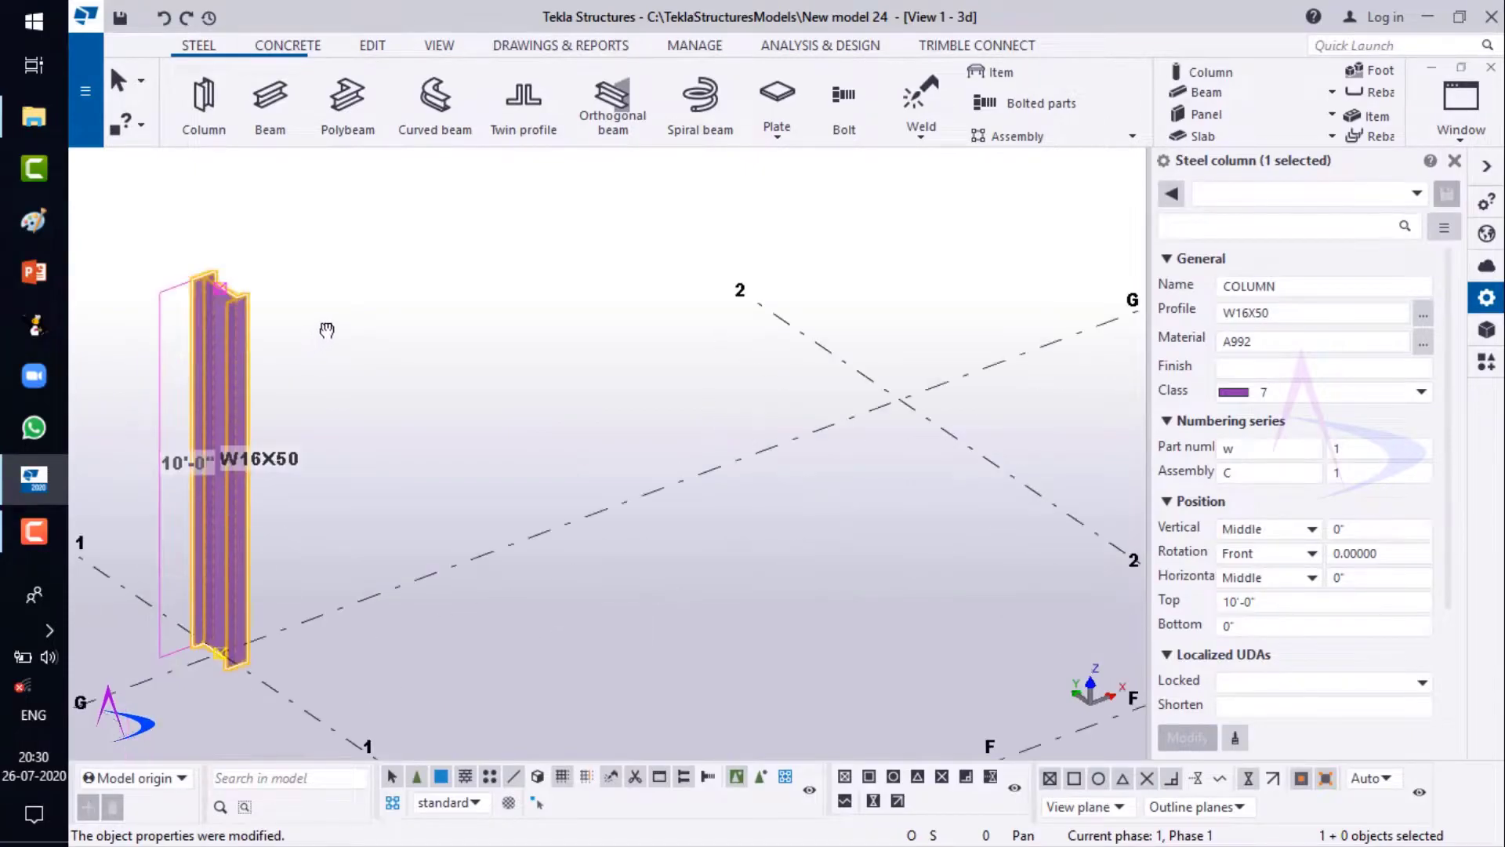
- For the selected steel column's profile, choose CHS under Other Circular hollow sections with the tapered subtype d1*d2*t
left_click(1425, 314)
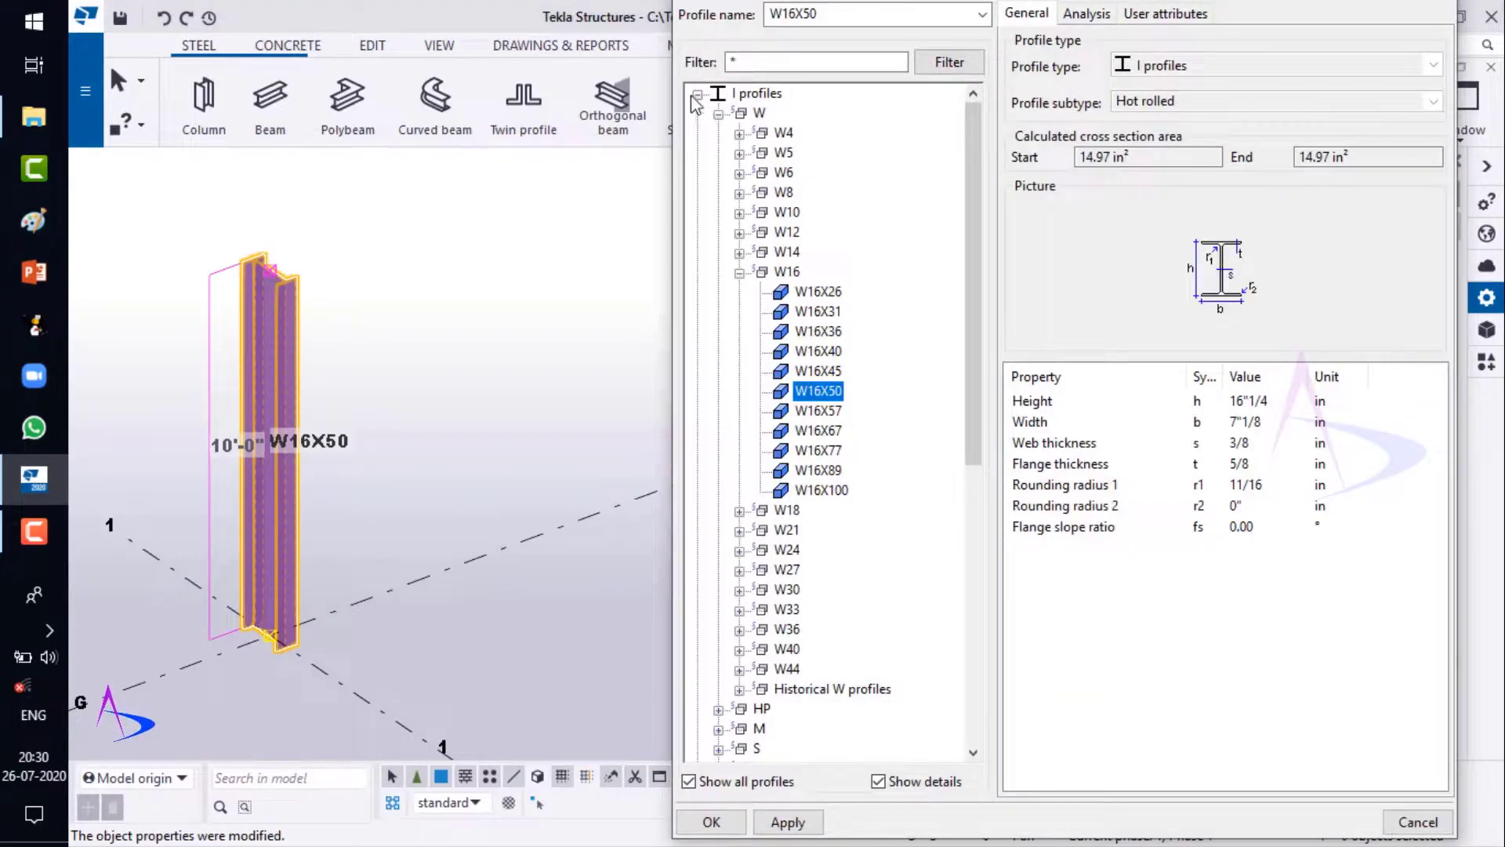
left_click(697, 95)
left_click(697, 233)
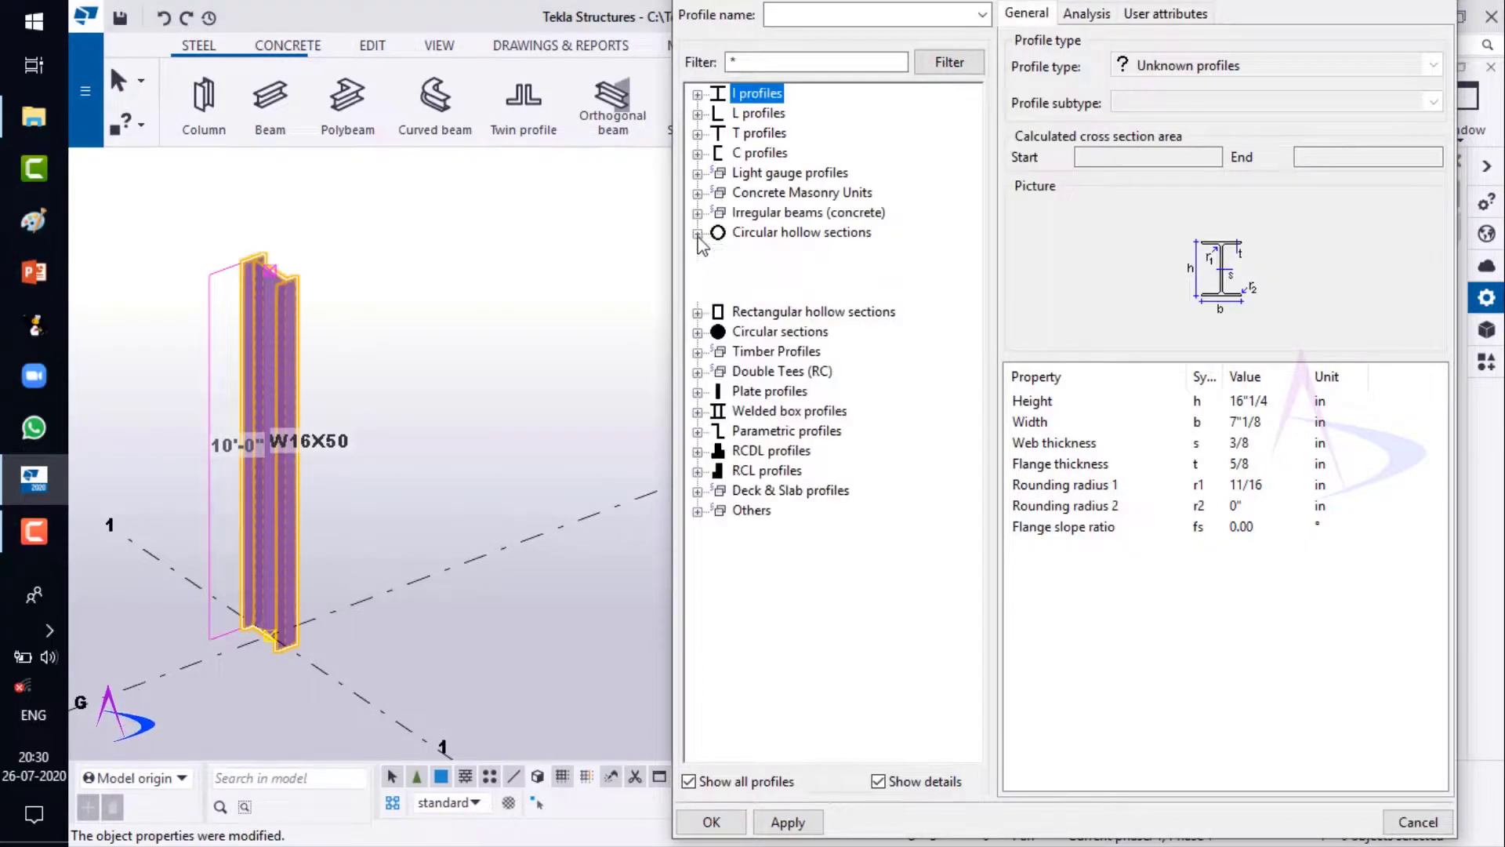
left_click(718, 293)
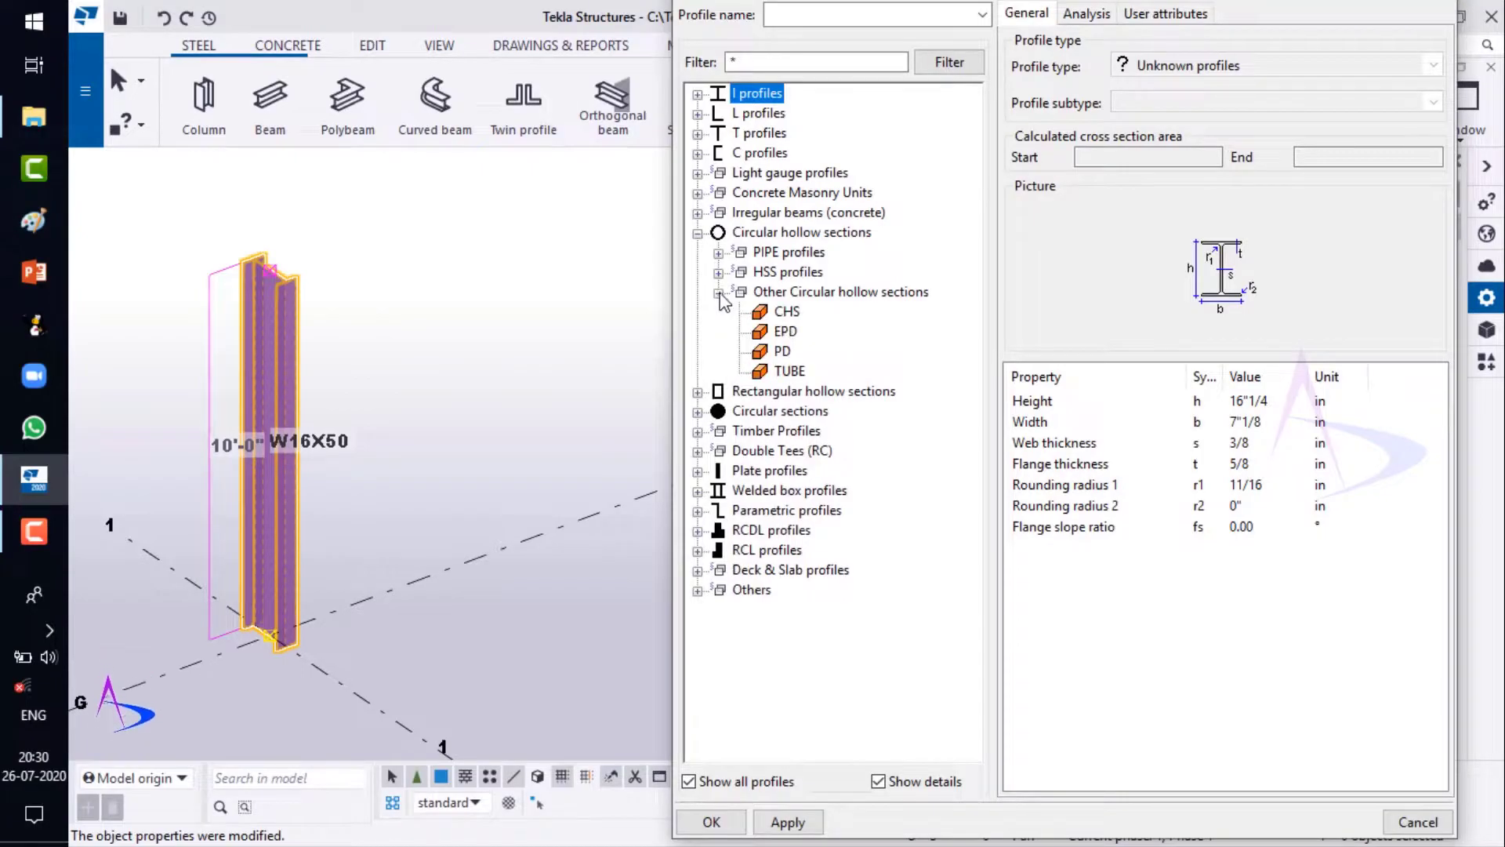
left_click(786, 312)
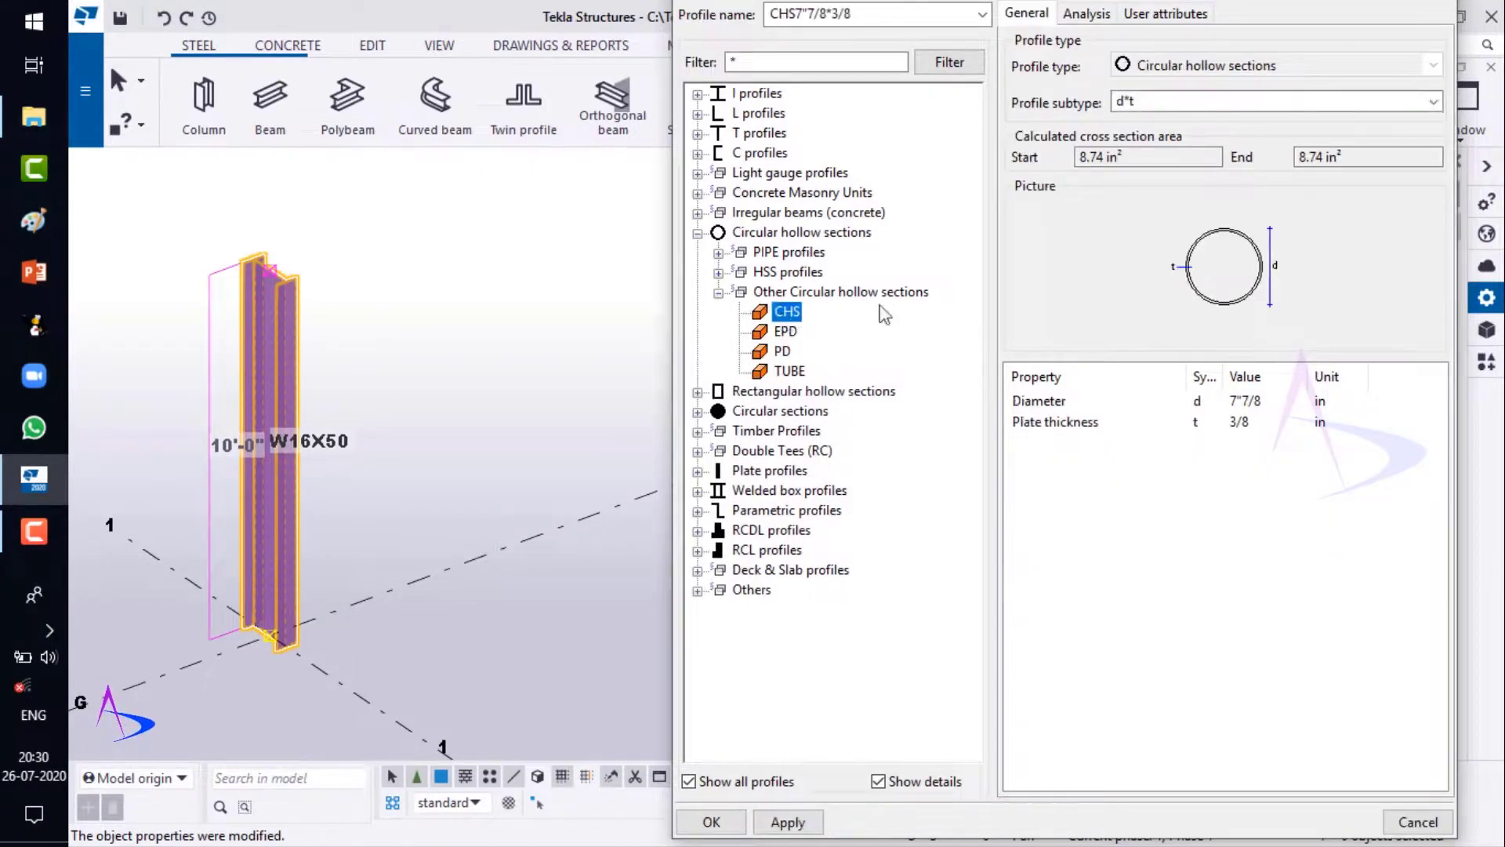
left_click(1433, 103)
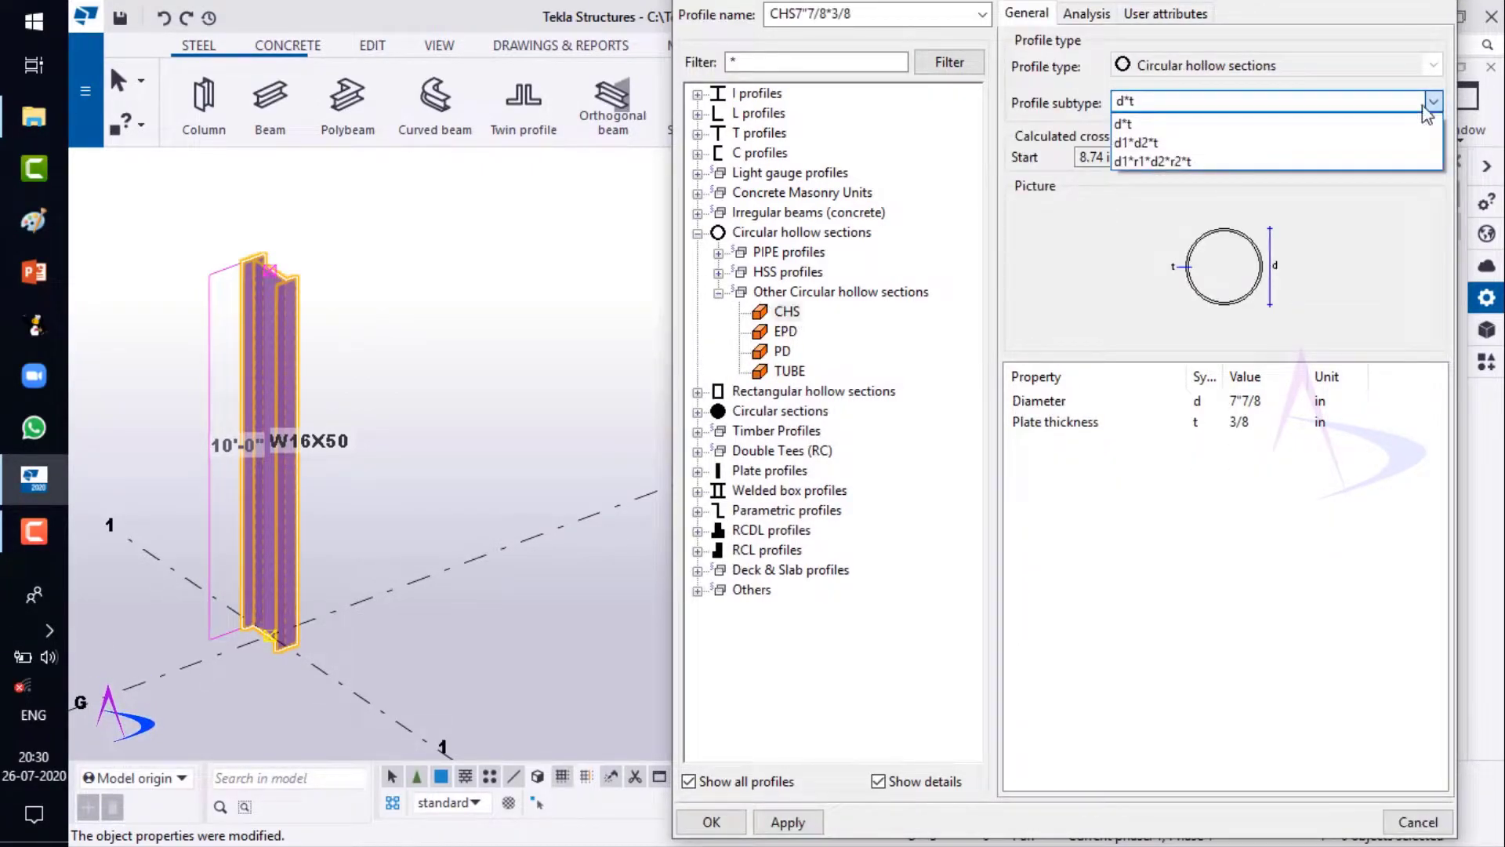
left_click(1228, 144)
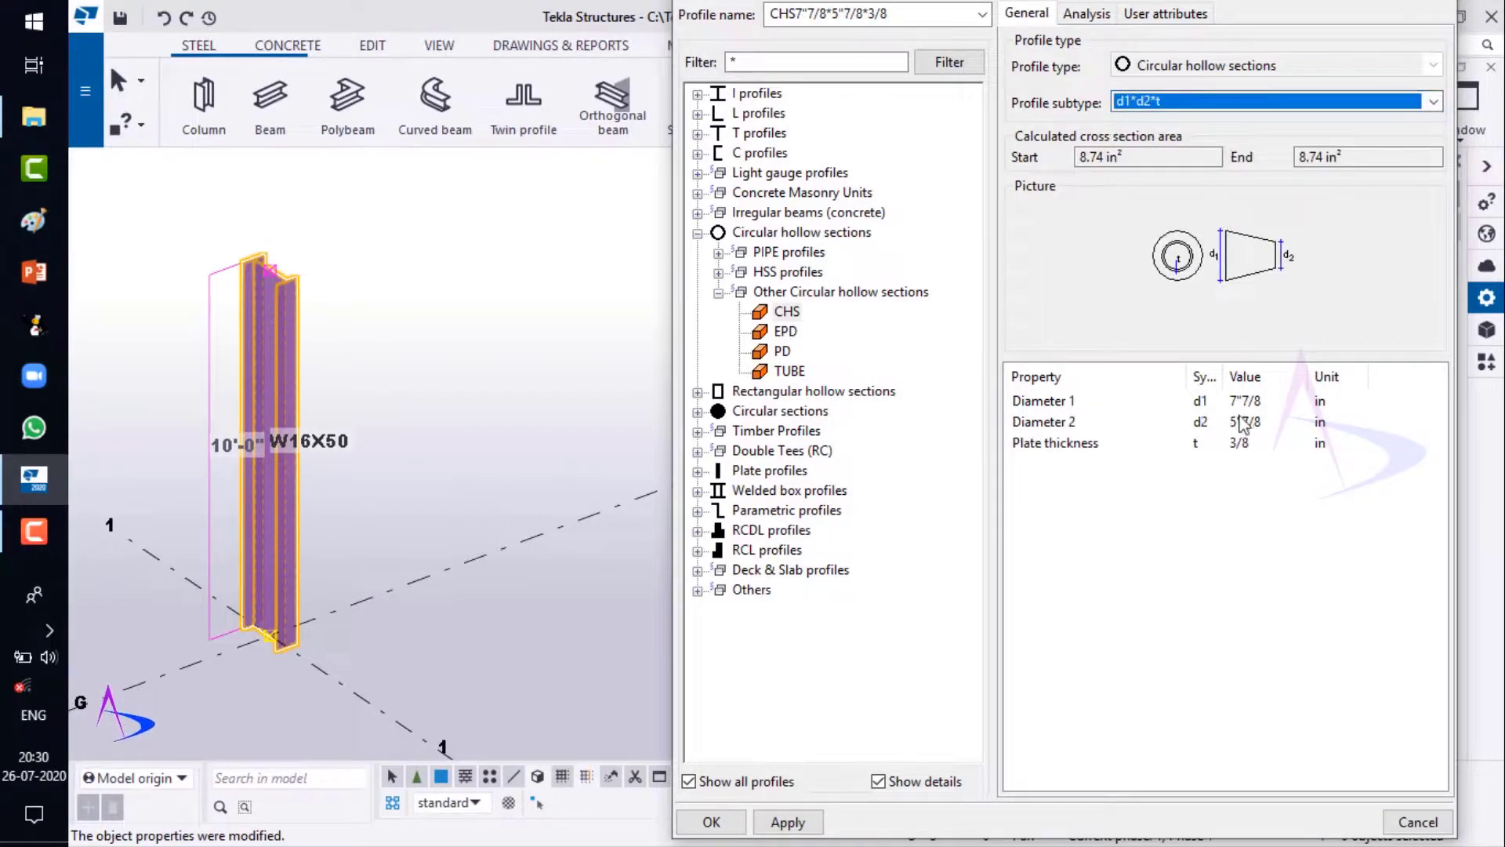
- Set Diameter 1 to 80 in, Diameter 2 to 20 in and plate thickness to 3 in, and modify the column with this profile
left_click(1270, 407)
left_click_drag(1278, 407, 1233, 406)
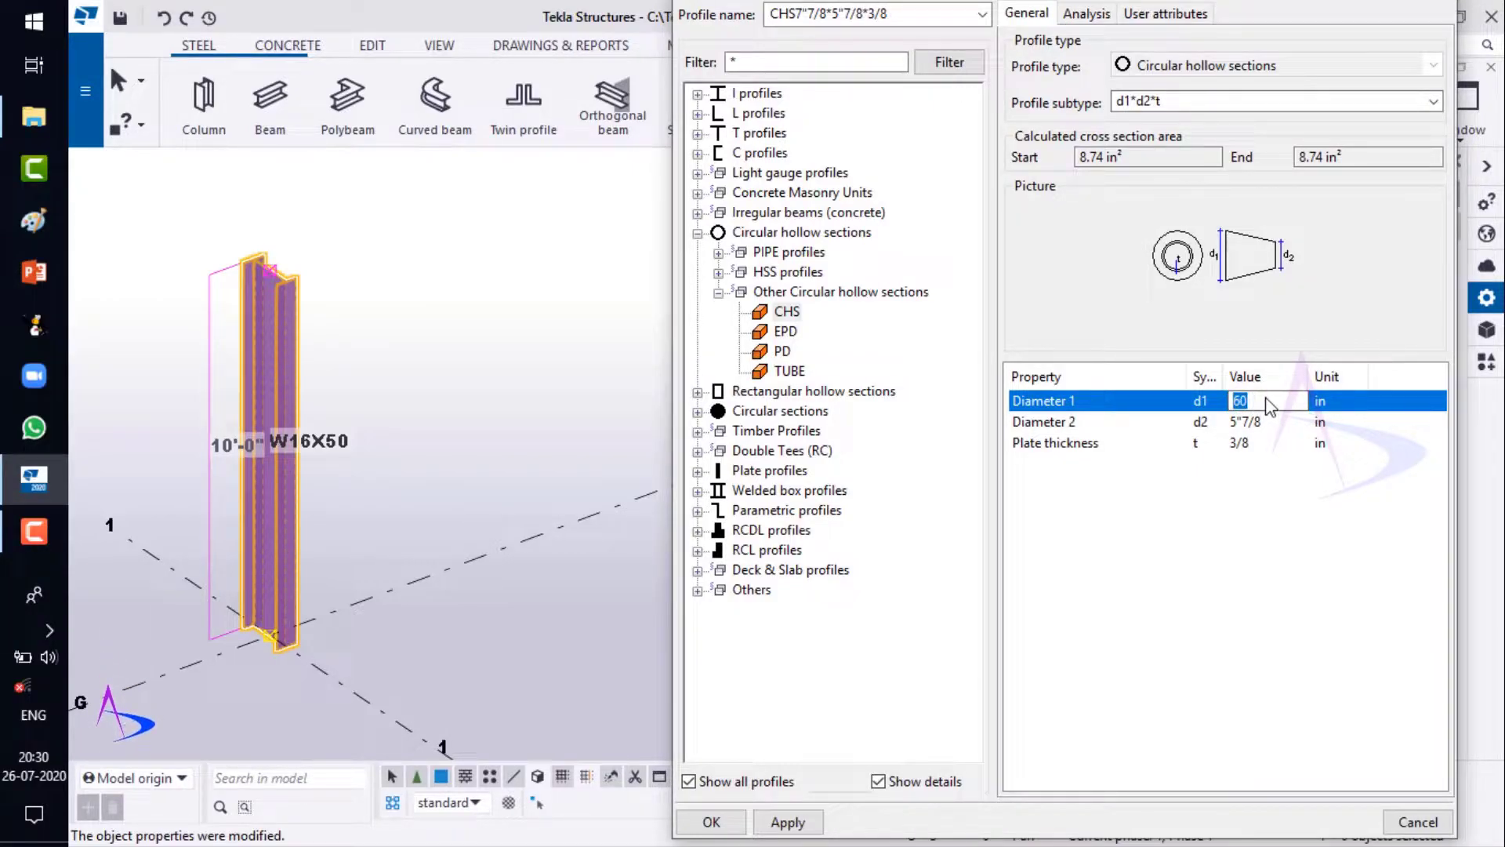
left_click(1275, 422)
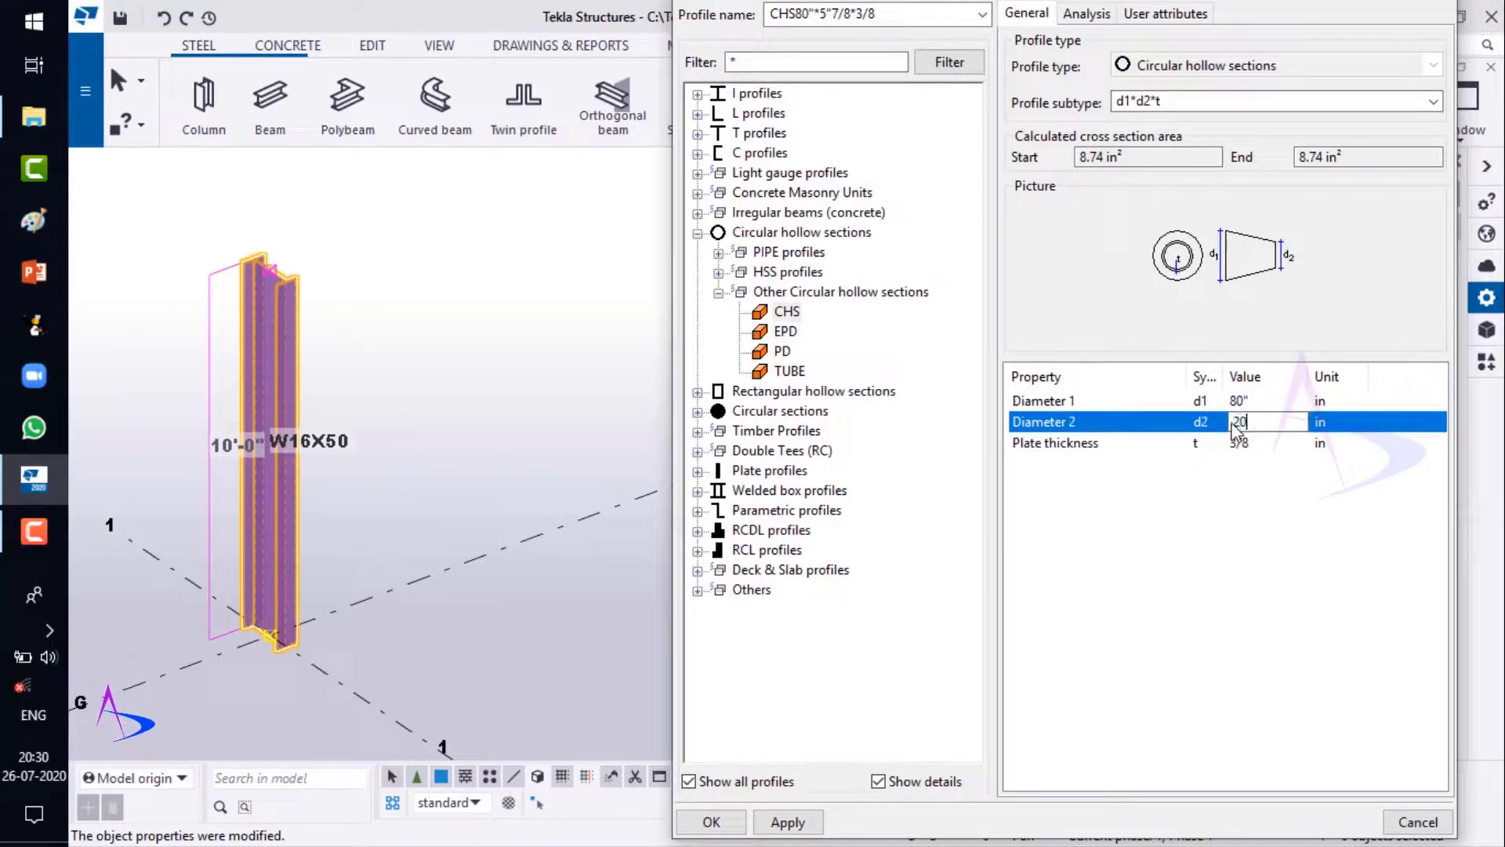
left_click(1269, 444)
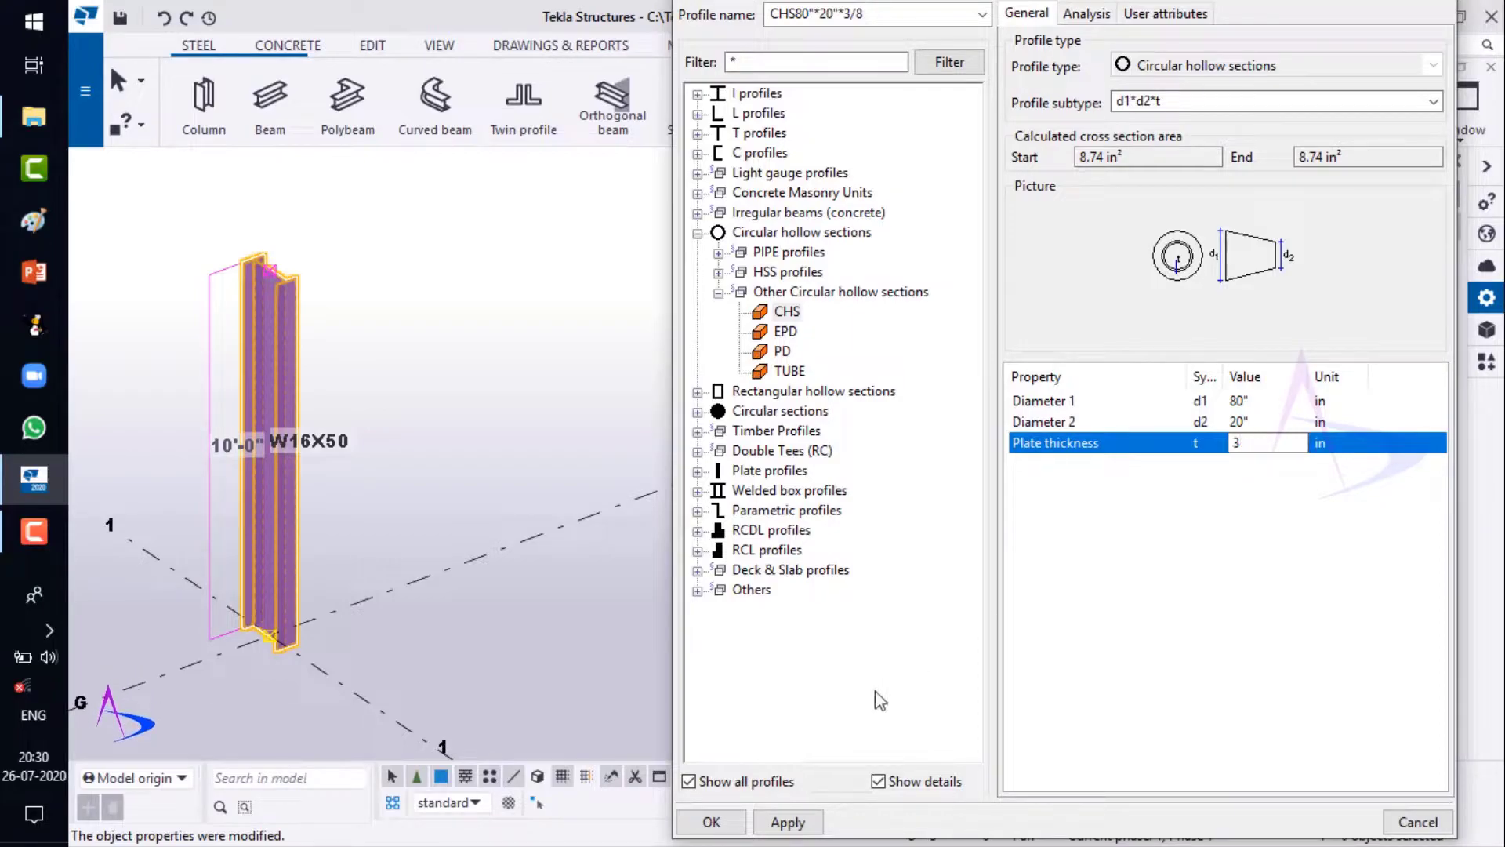
left_click(814, 823)
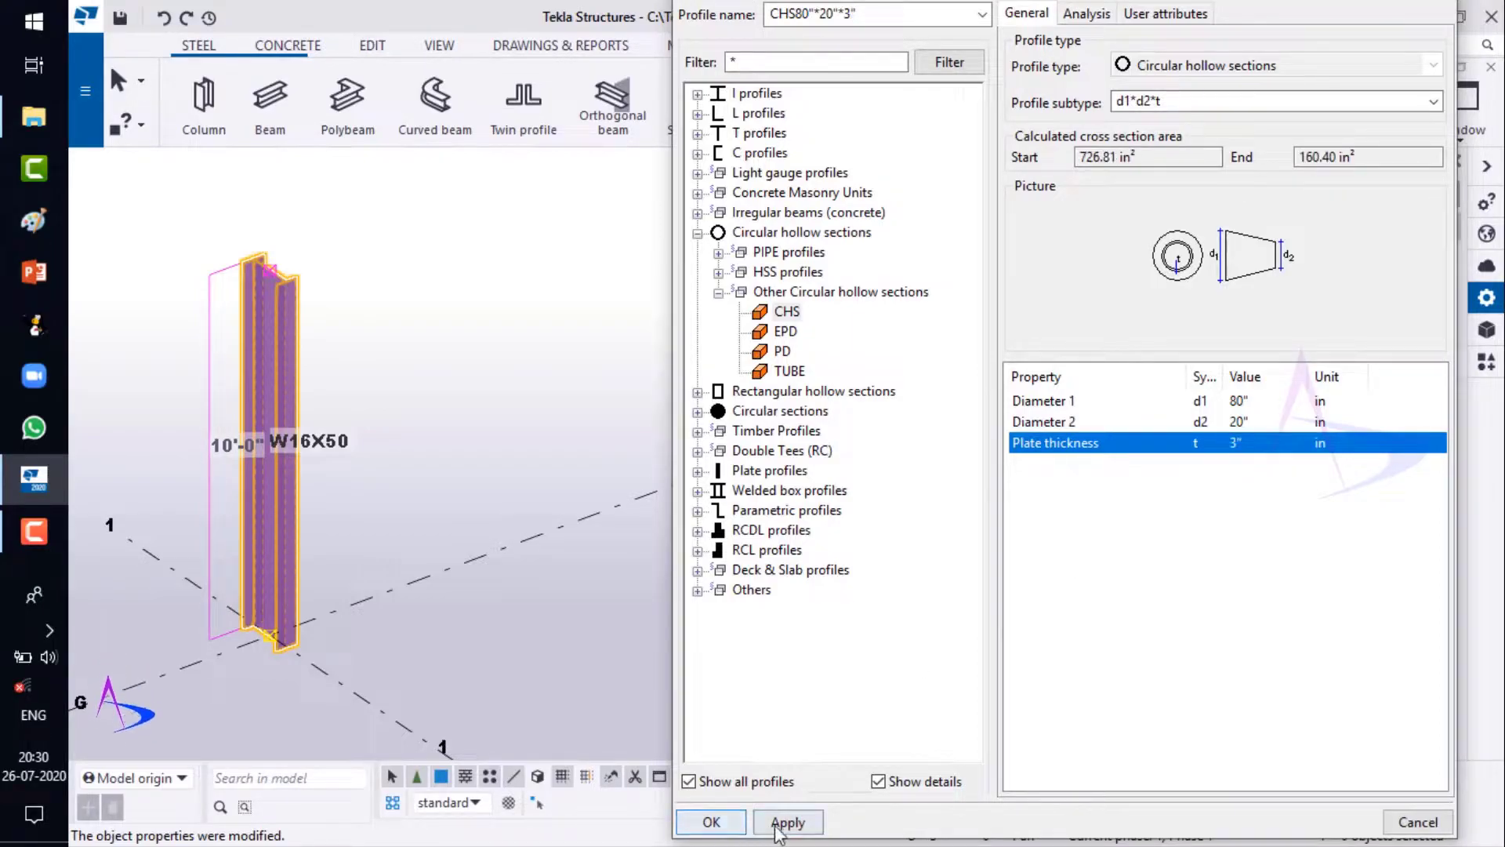
left_click(711, 821)
left_click(1189, 738)
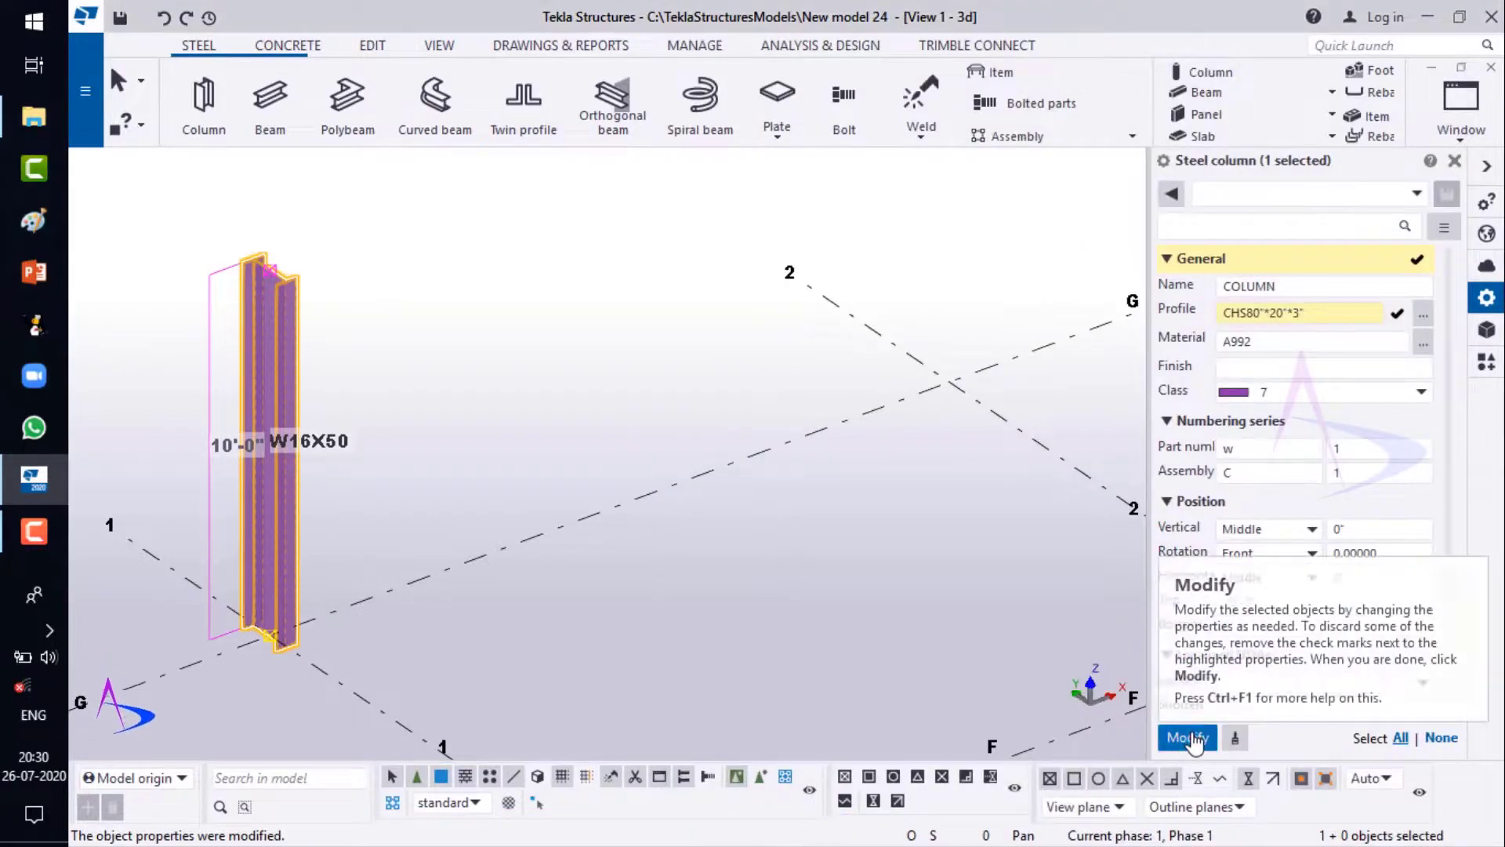
- Show the parts in the view as rendered and examine the tapered column from different angles
left_click(552, 384)
scroll(518, 396, "down", 2)
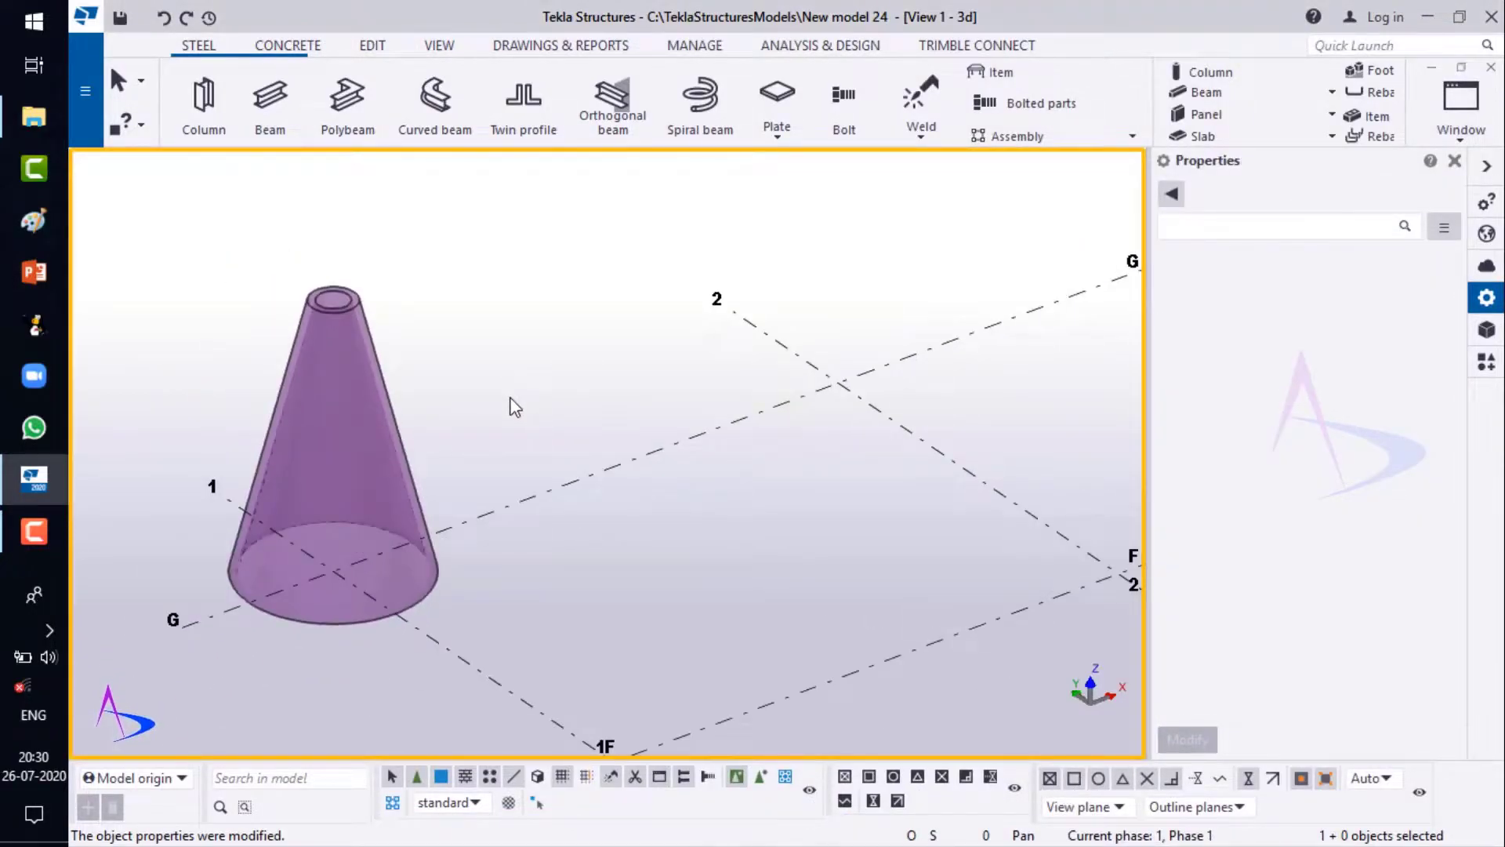
key("ctrl+4")
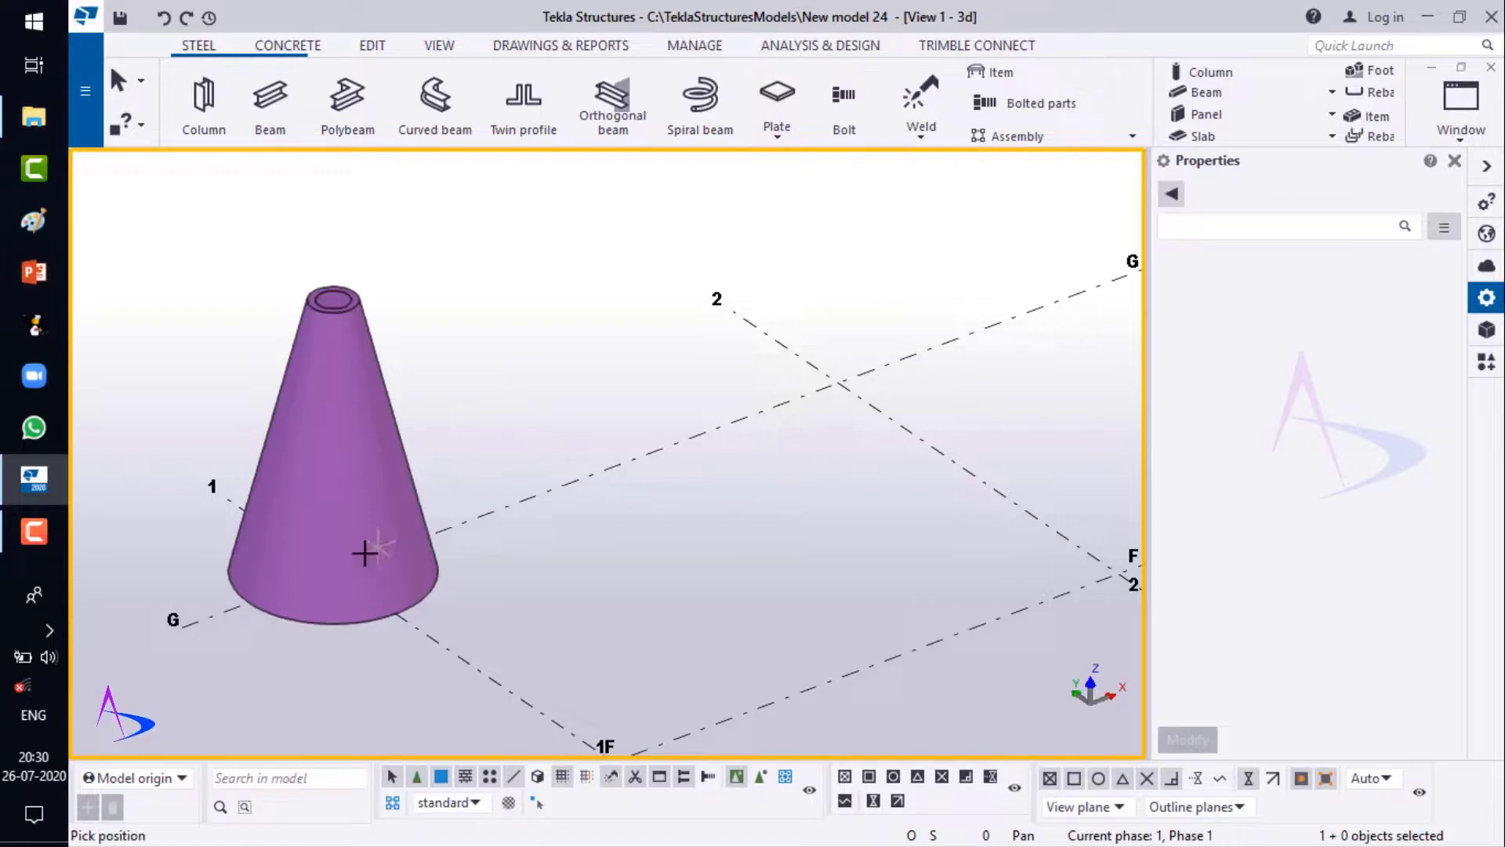
middle_click_drag(352, 416, 395, 475, "ctrl")
middle_click_drag(377, 627, 270, 519, "ctrl")
scroll(265, 539, "up", 4)
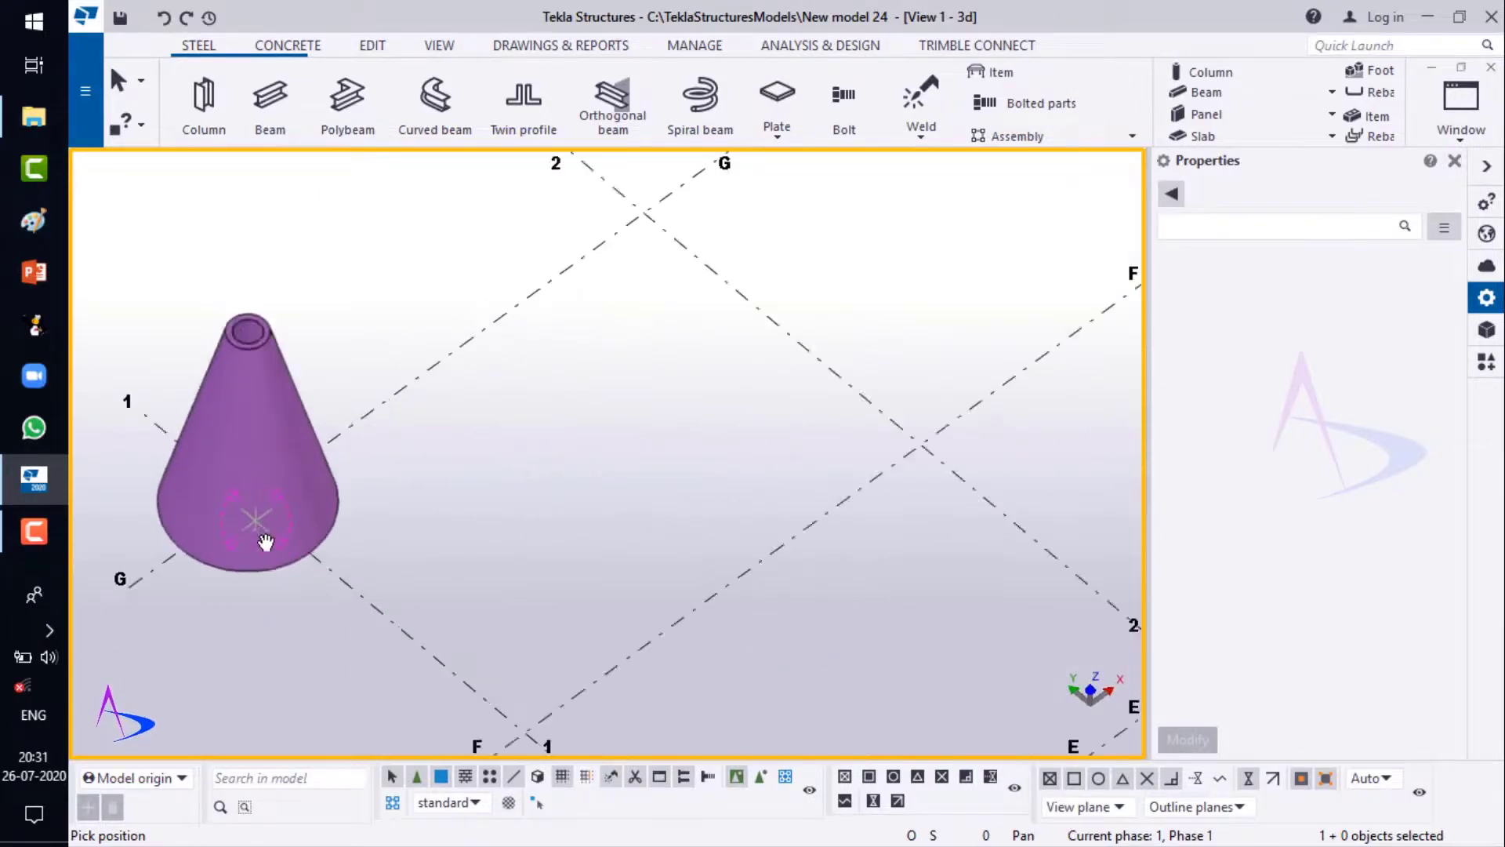
middle_click_drag(498, 615, 548, 664)
scroll(283, 406, "down", 5)
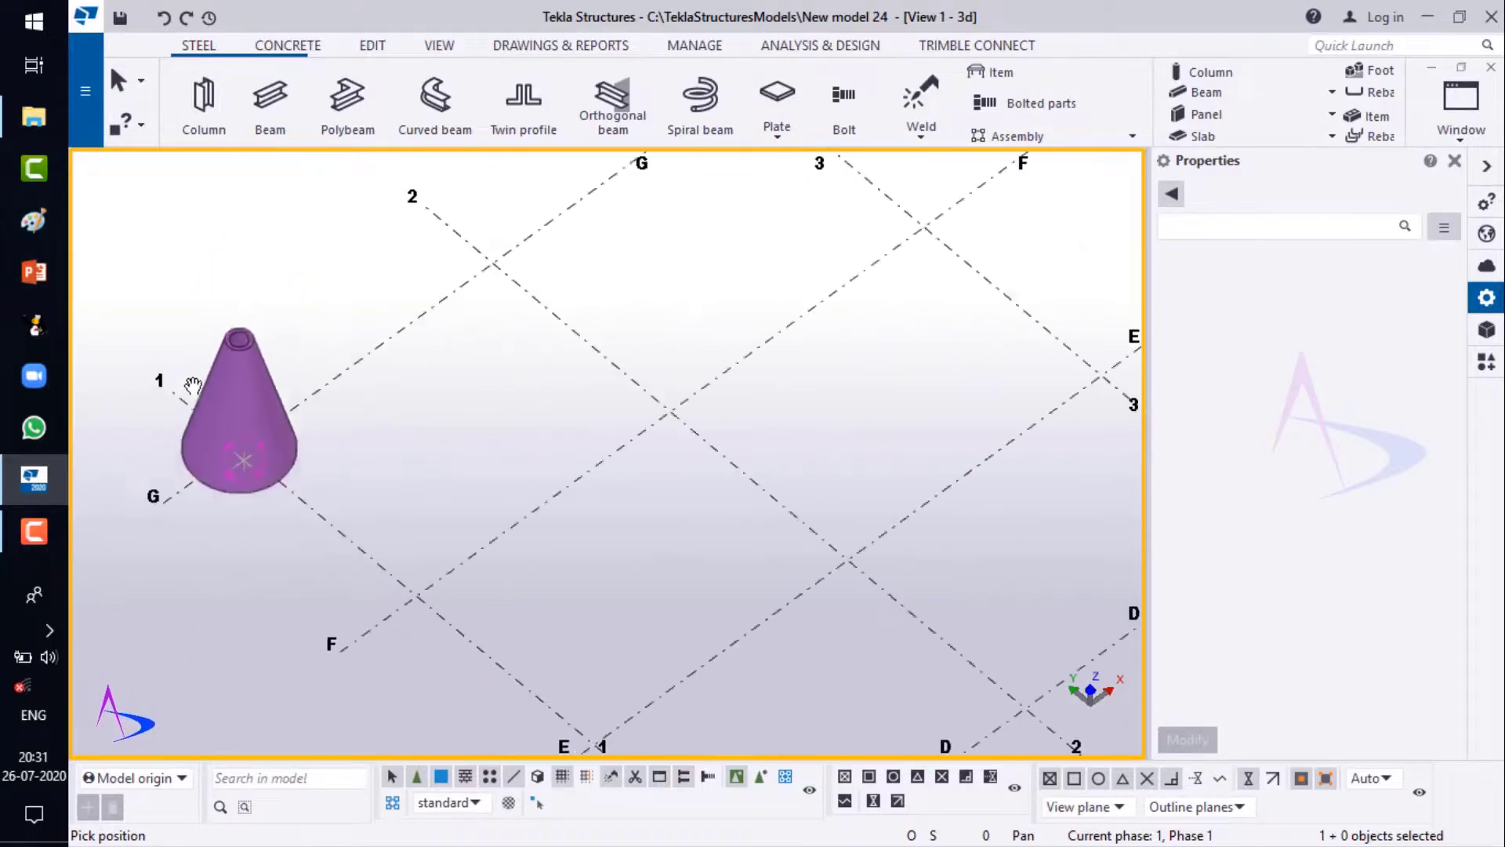
left_click(389, 450)
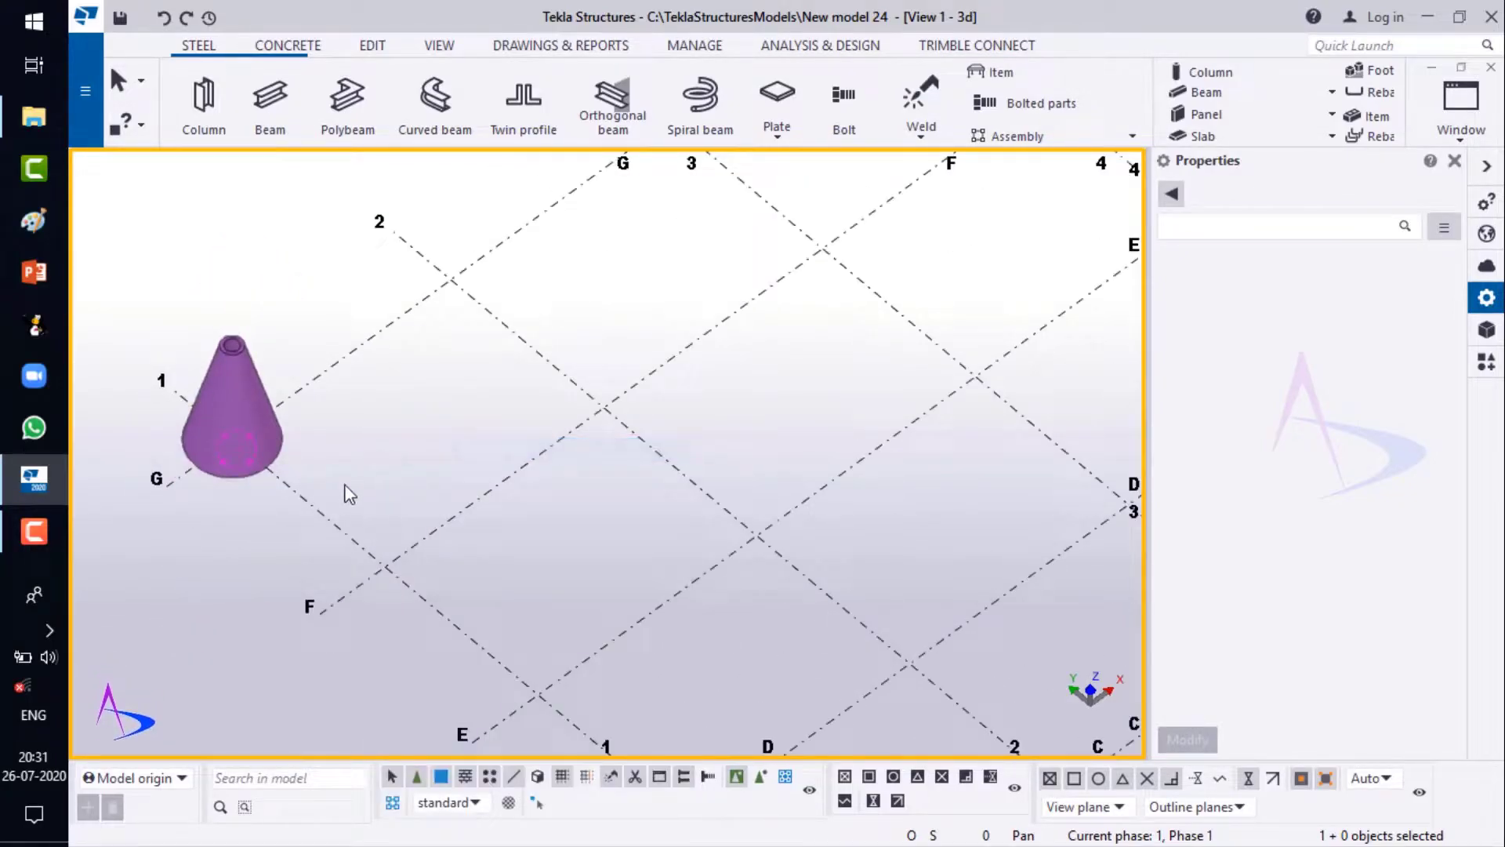
- Copy the tapered column from grid intersection G/1 to grid intersection E/1
scroll(229, 445, "down", 5)
middle_click_drag(263, 509, 204, 448)
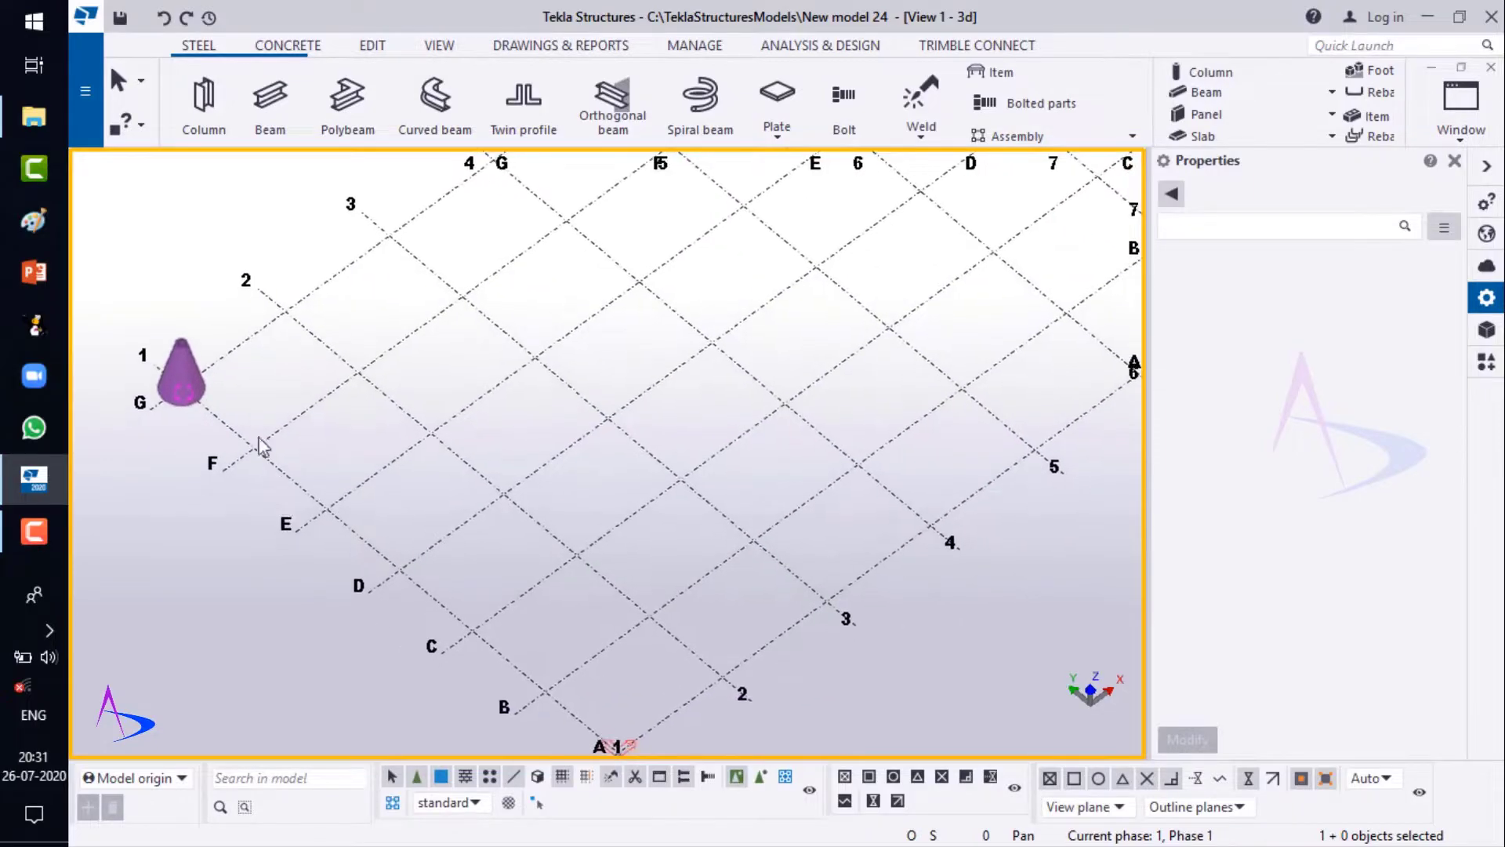
scroll(200, 444, "up", 3)
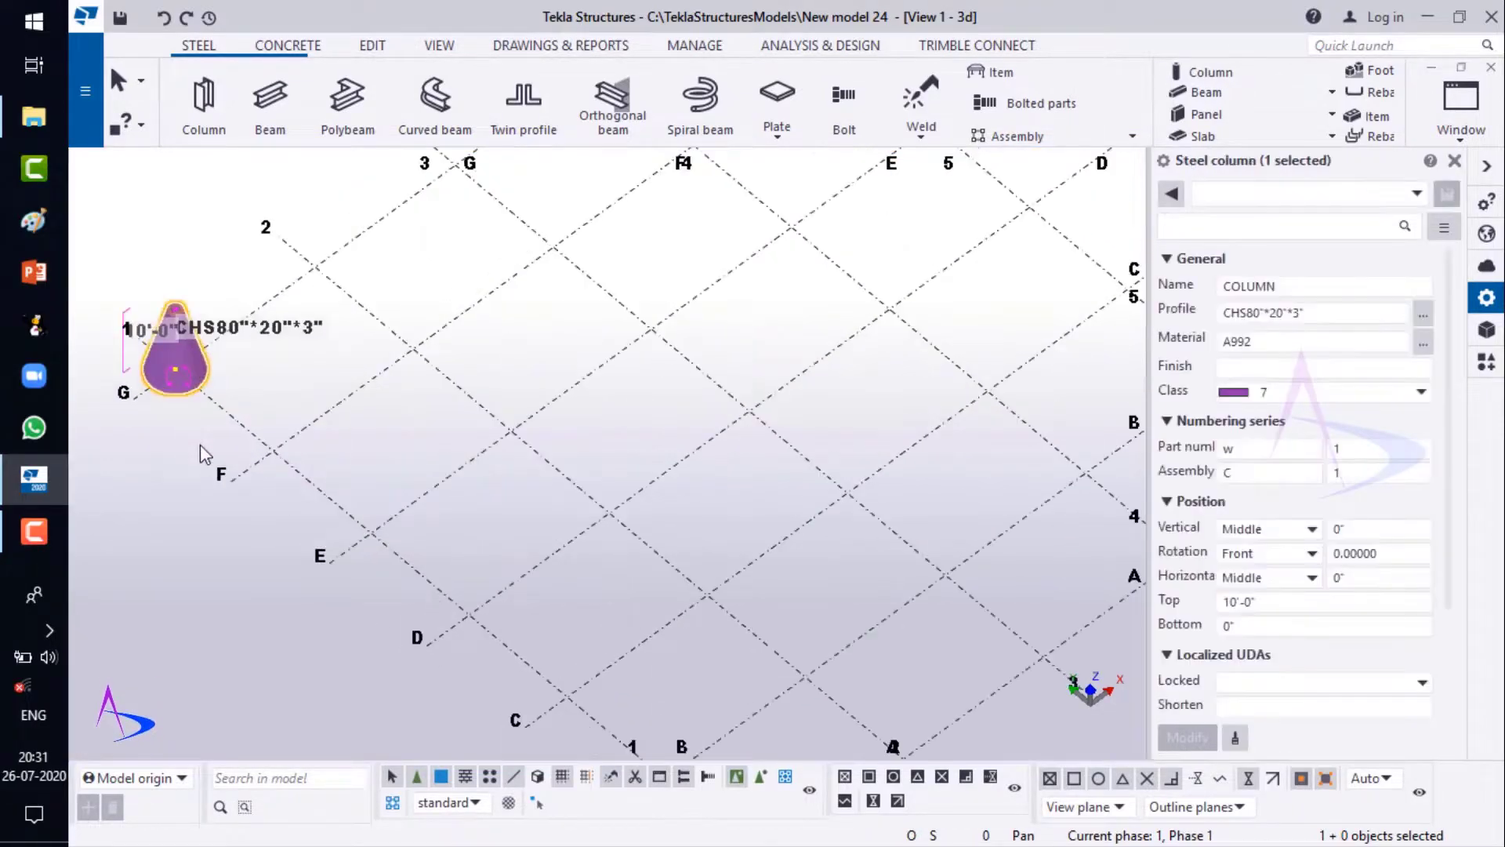
key("ctrl+c")
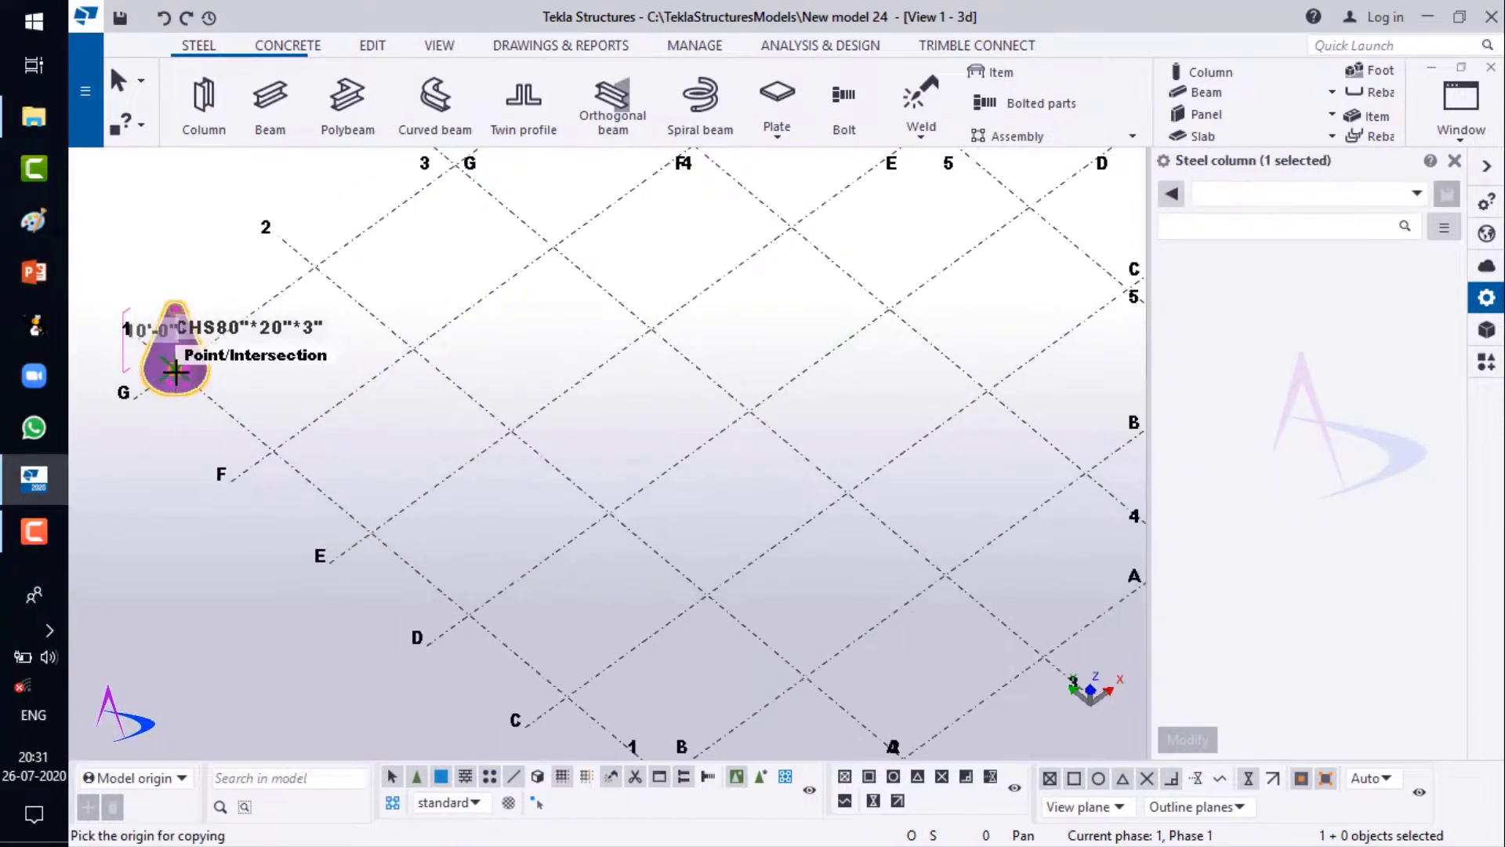
left_click(175, 369)
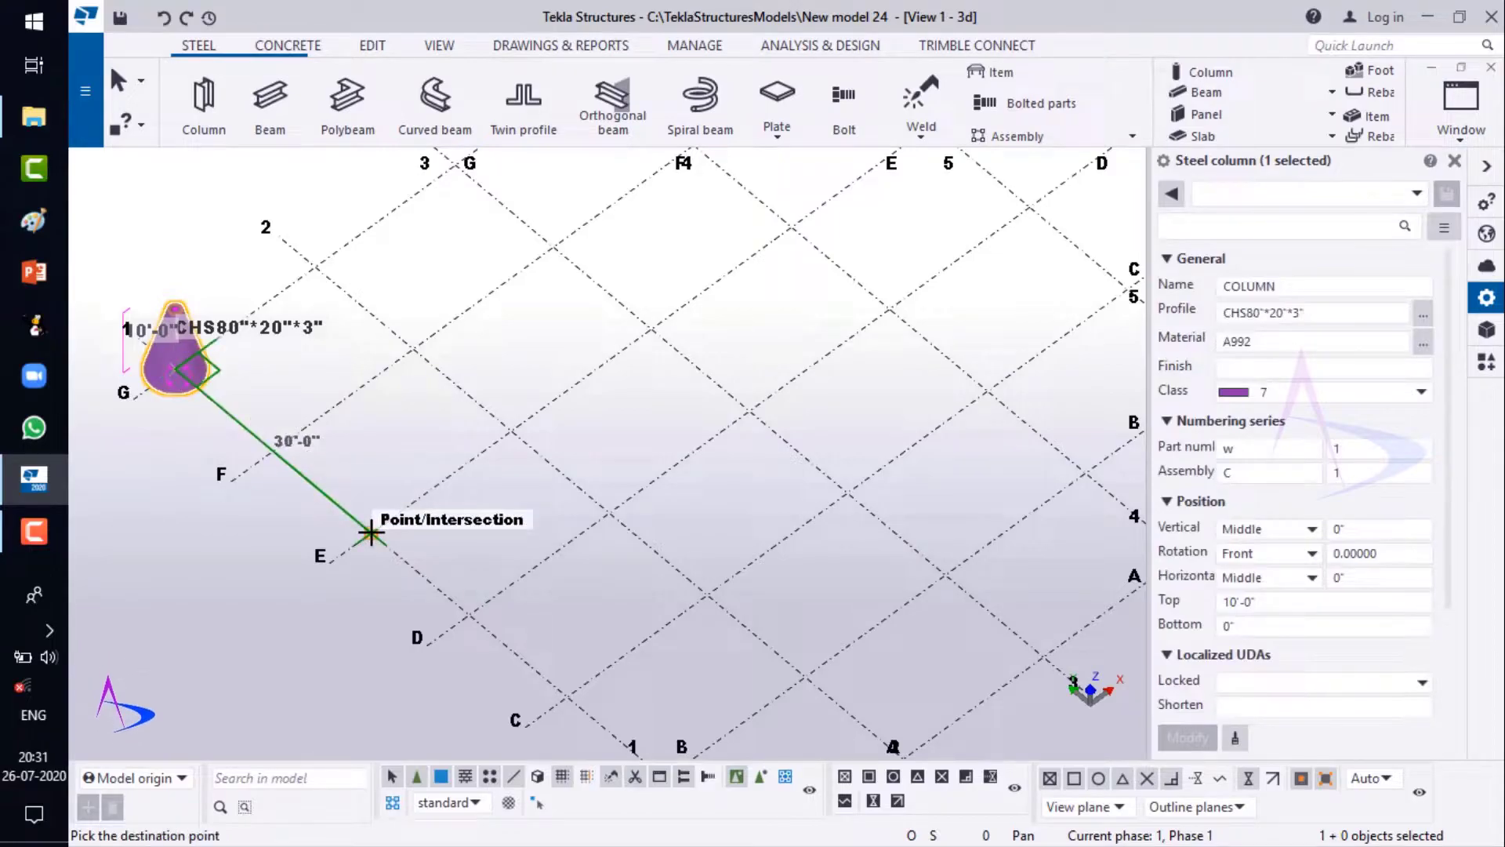
left_click(373, 537)
right_click(388, 437)
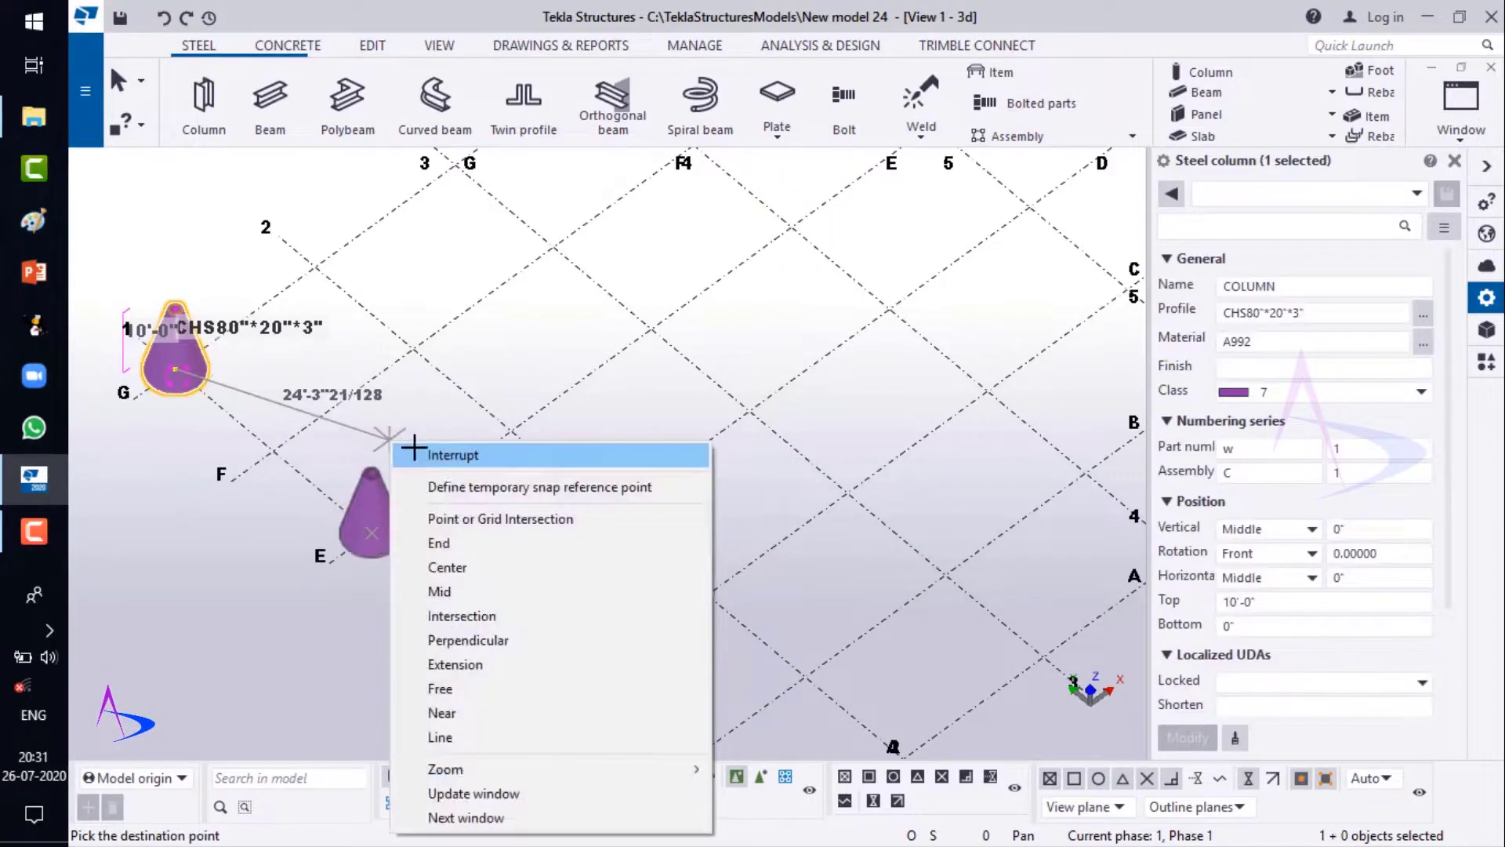
left_click(415, 444)
- Select the copied column at E/1 and switch its CHS profile to the elliptical tapered subtype d1*r1*d2*r2*t
scroll(412, 539, "up", 2)
left_click(414, 469)
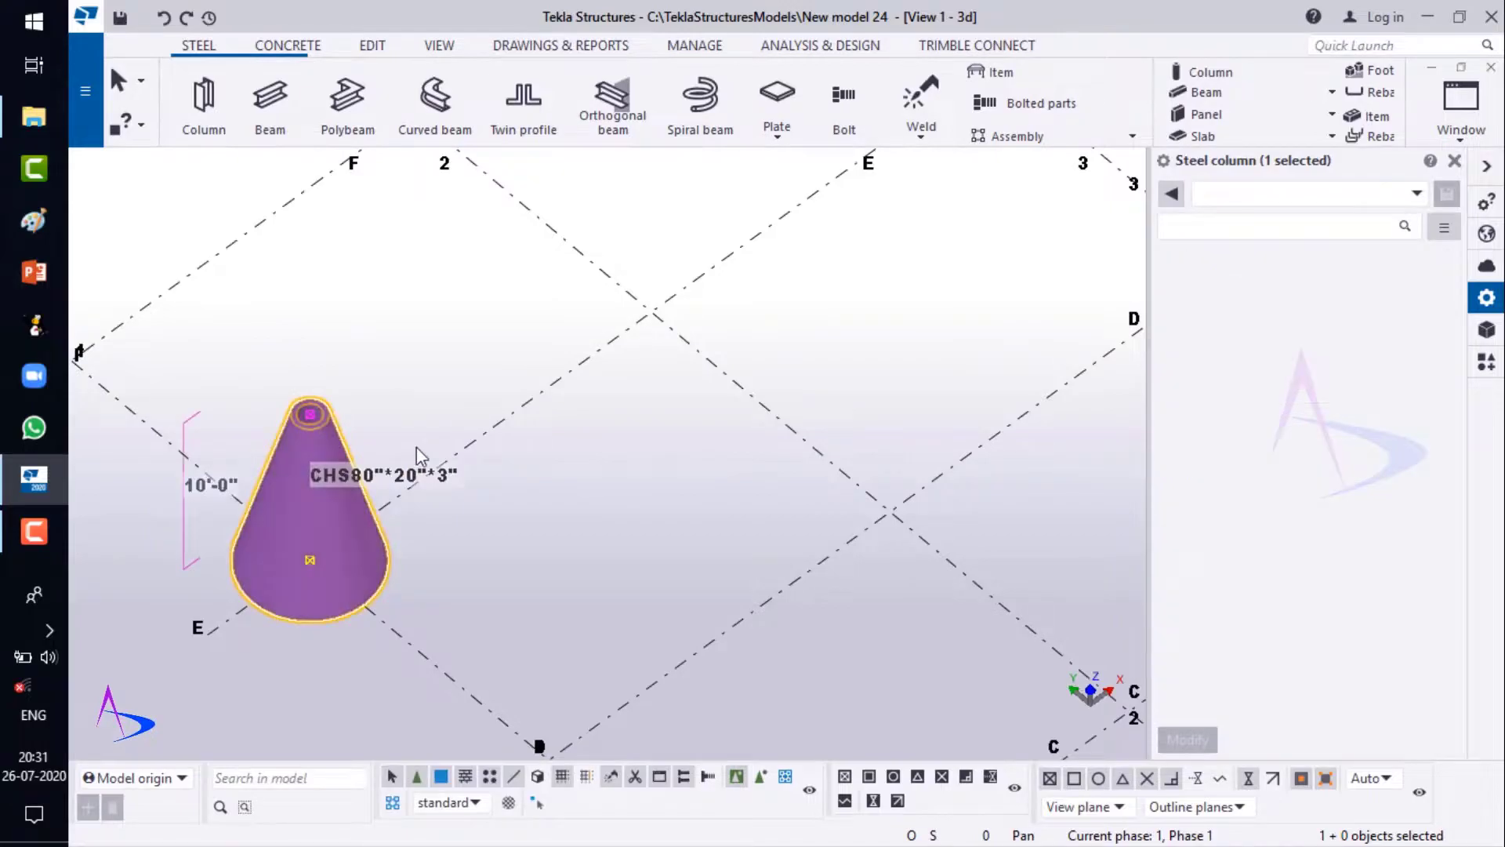
scroll(414, 467, "down", 1)
middle_click_drag(398, 631, 242, 445, "ctrl")
scroll(245, 452, "up", 3)
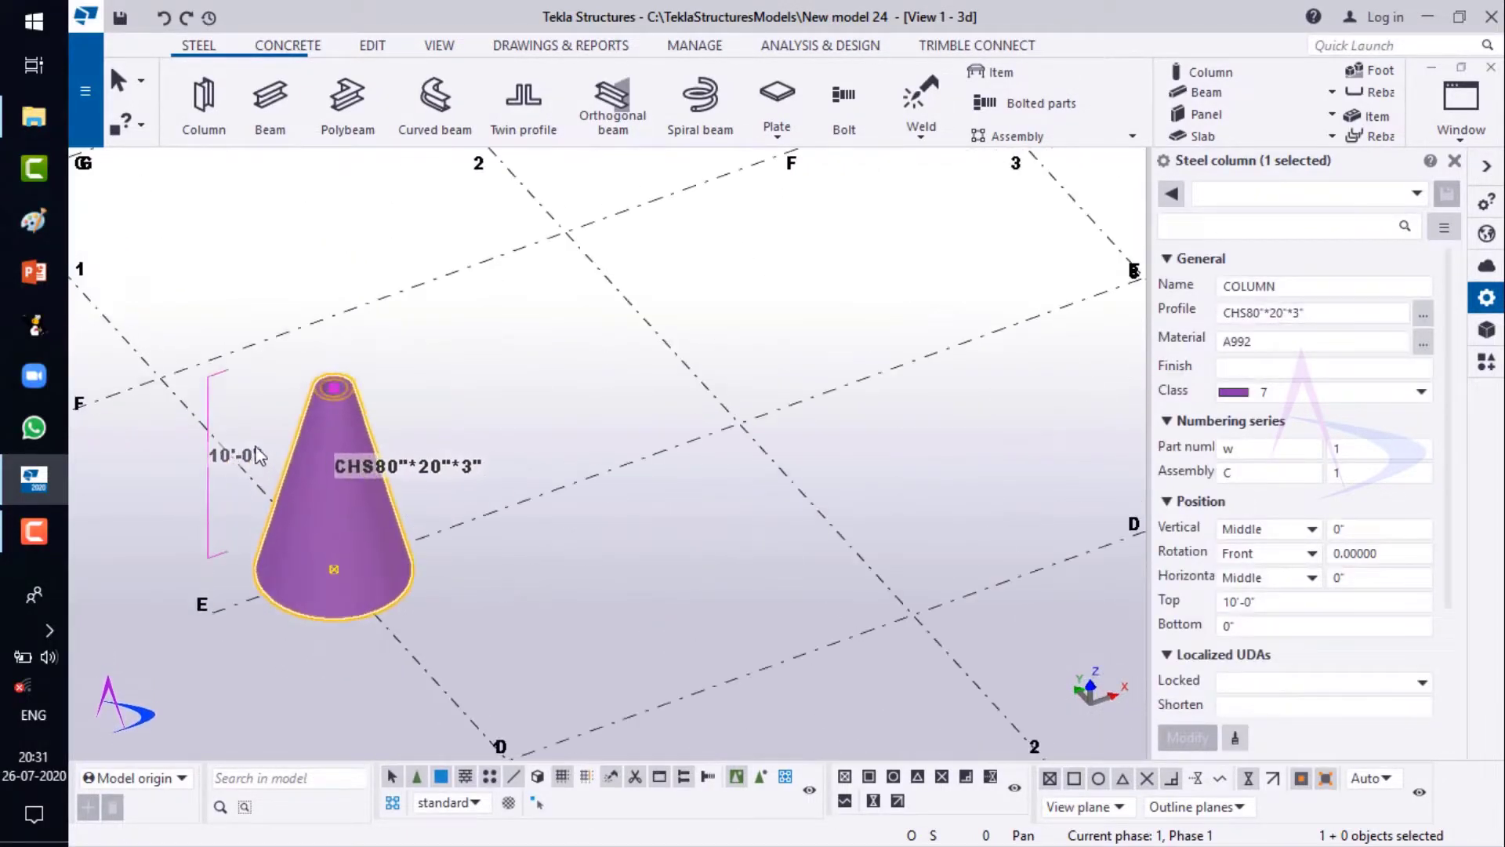
left_click(1423, 317)
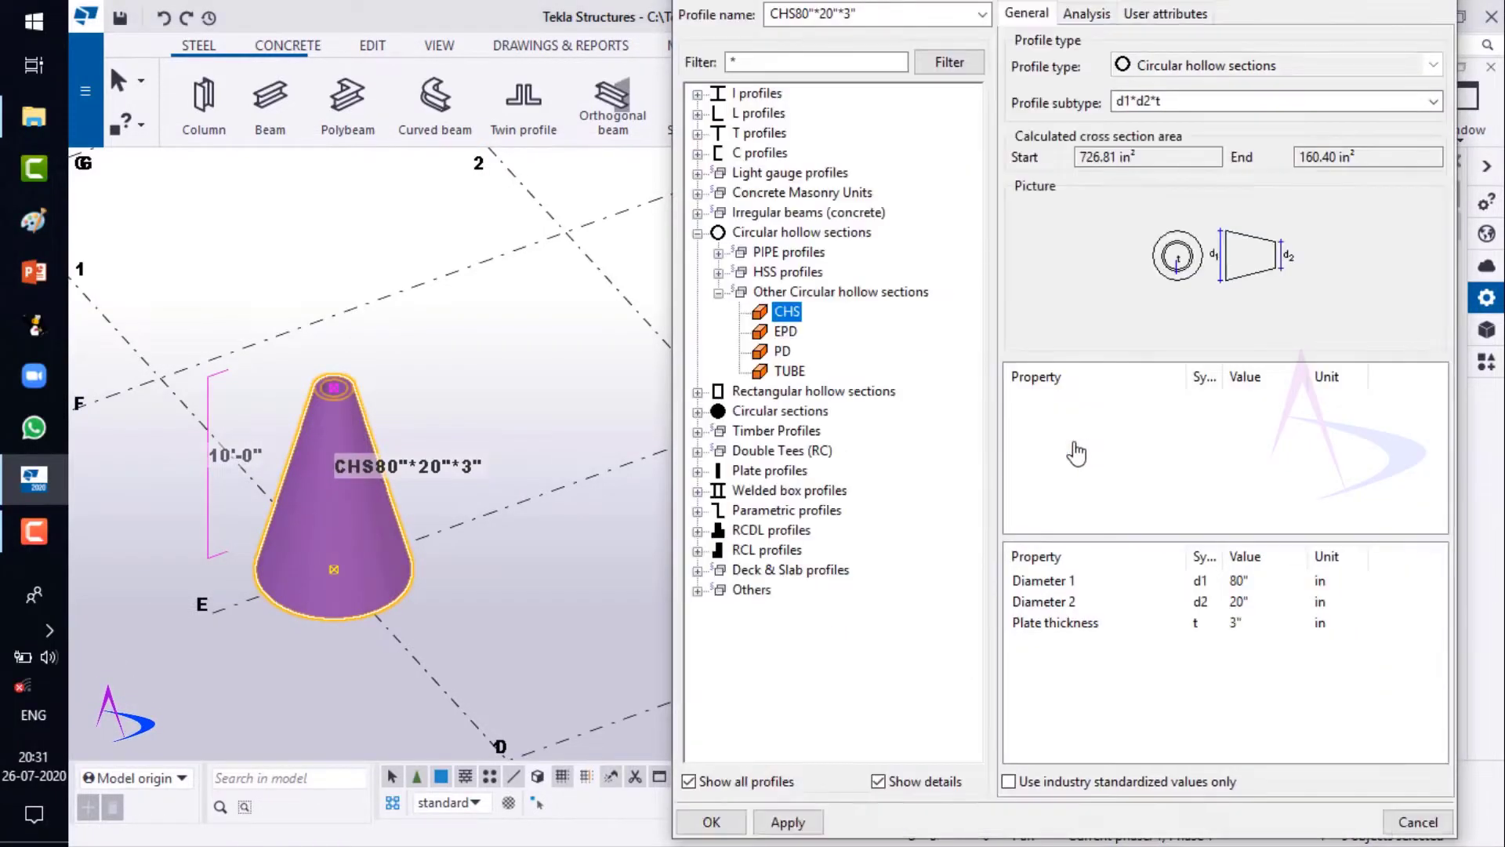
left_click(1433, 101)
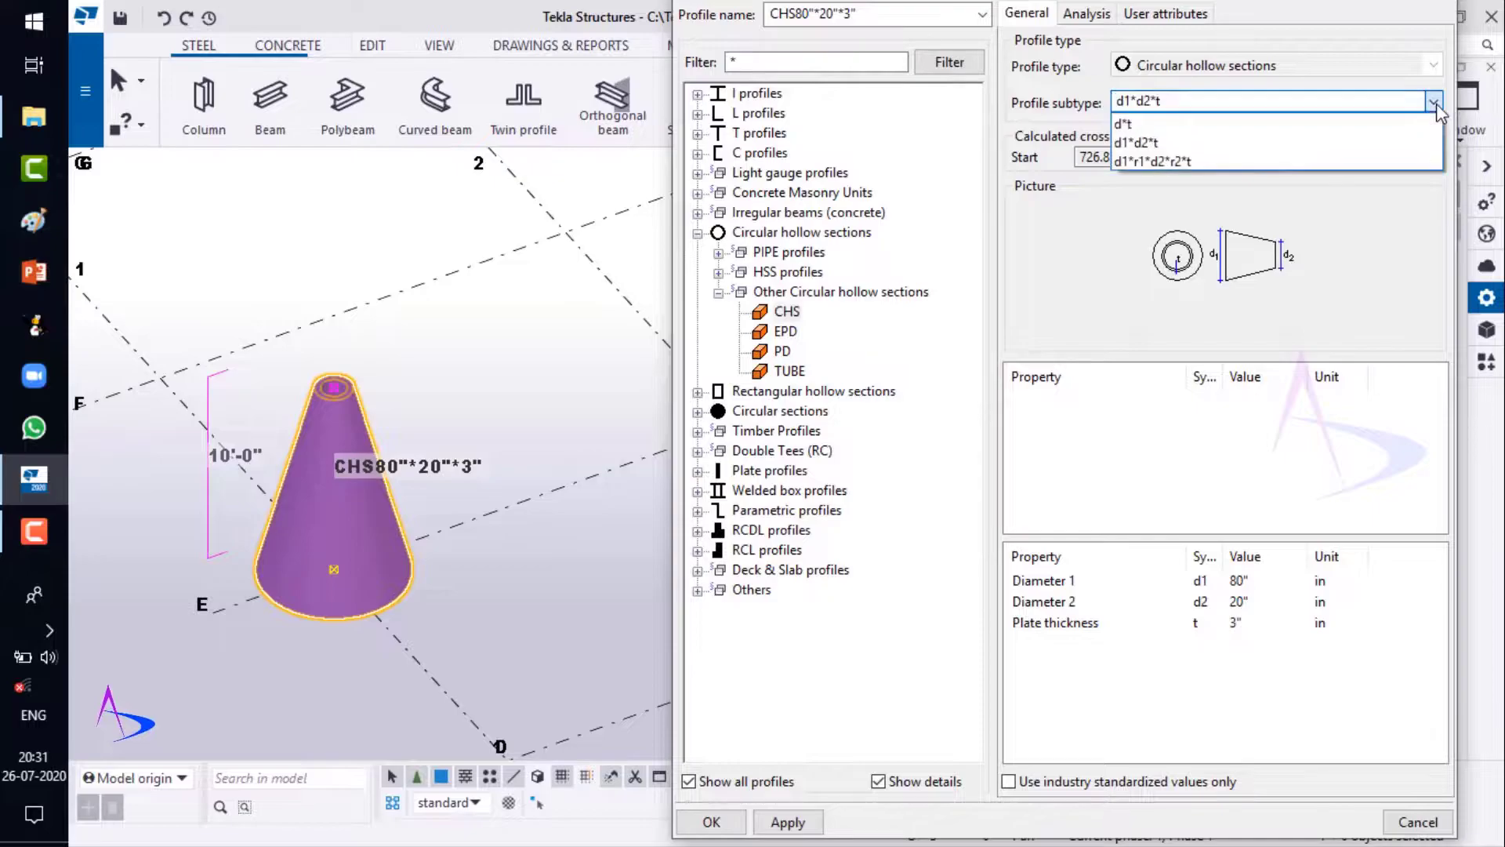
left_click(1176, 162)
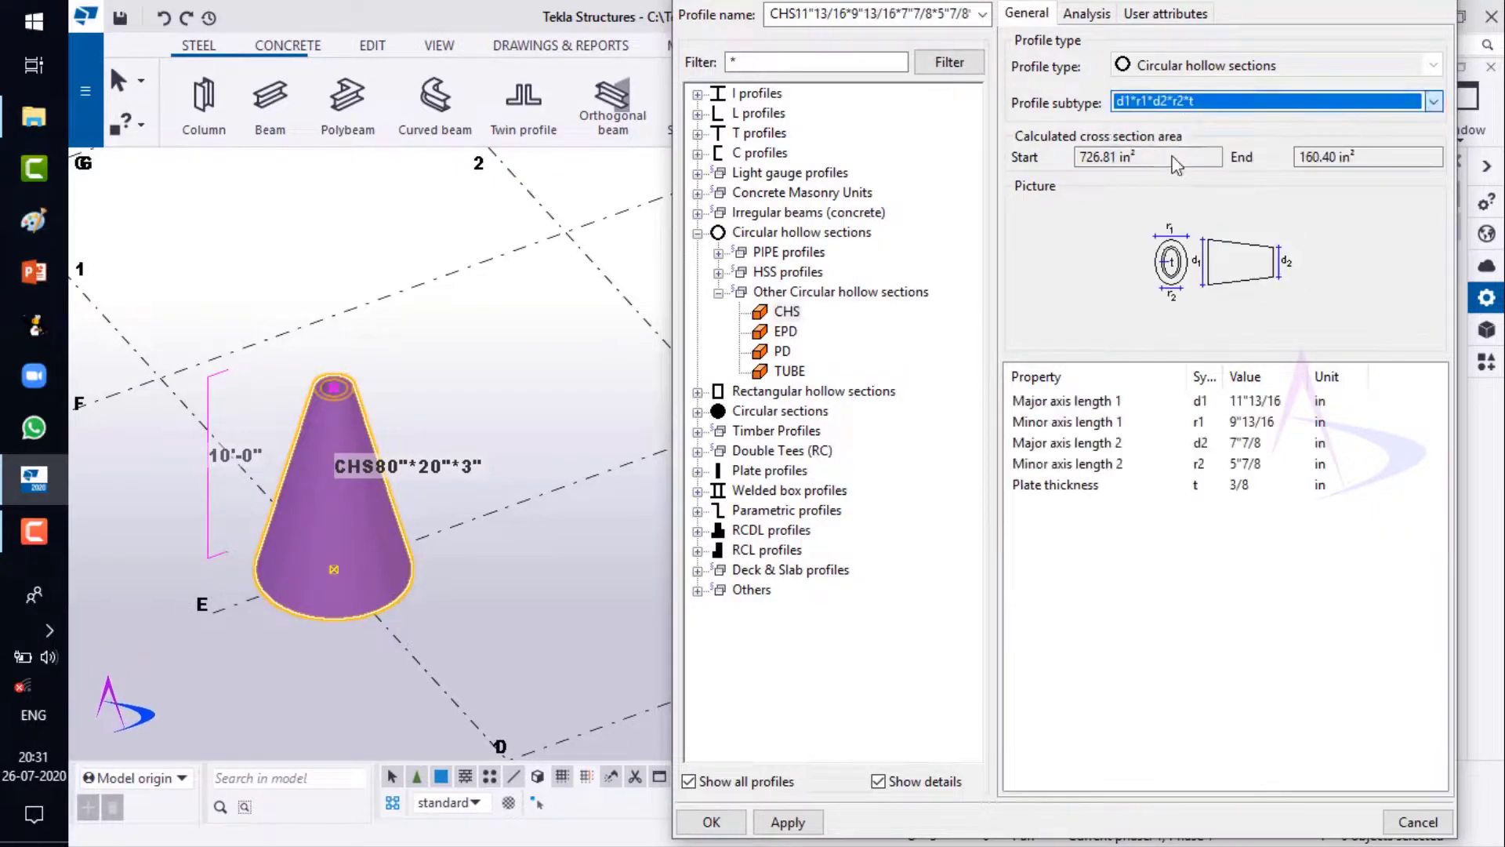
- Set Major axis length 1 to 80 in and Minor axis length 1 to 40 in
left_click(1259, 402)
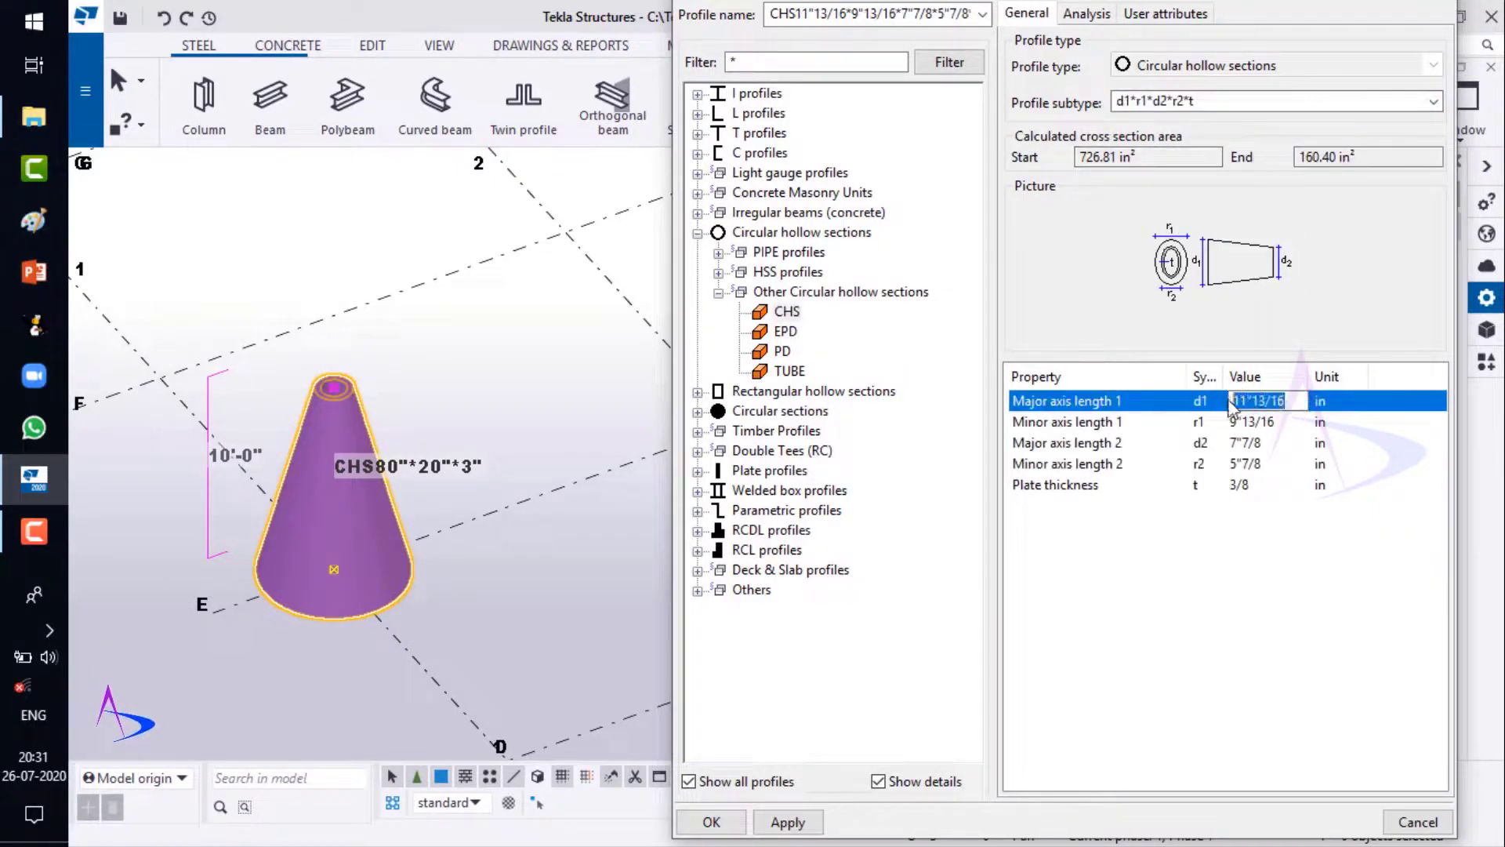
type("80")
left_click(1268, 423)
left_click_drag(1278, 423, 1242, 428)
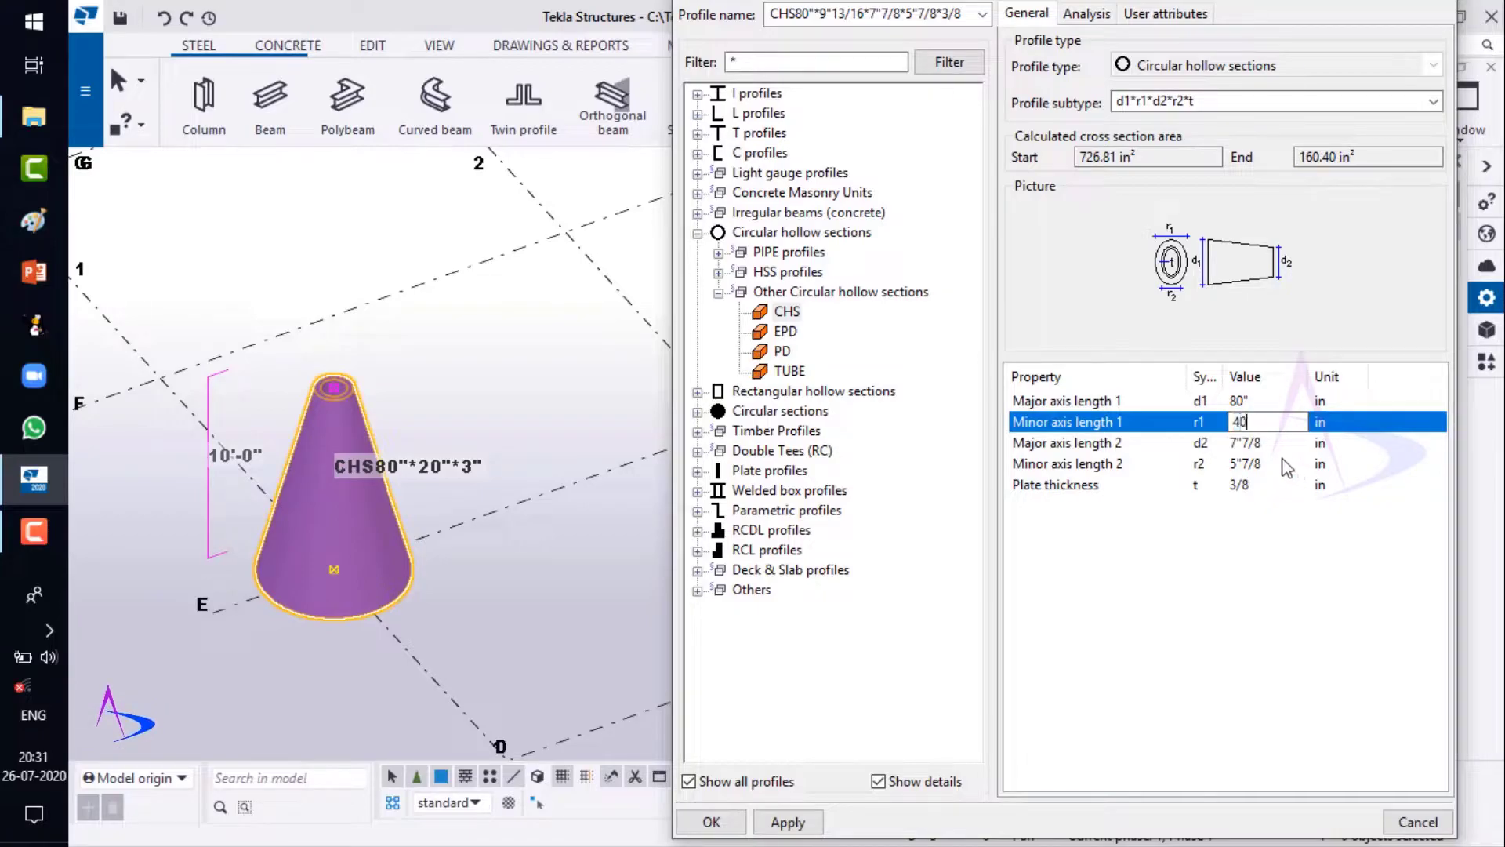
- Set Major axis length 2 to 40 in, Minor axis length 2 to 20 in and plate thickness to 3 in, and modify the copied column
left_click(1268, 447)
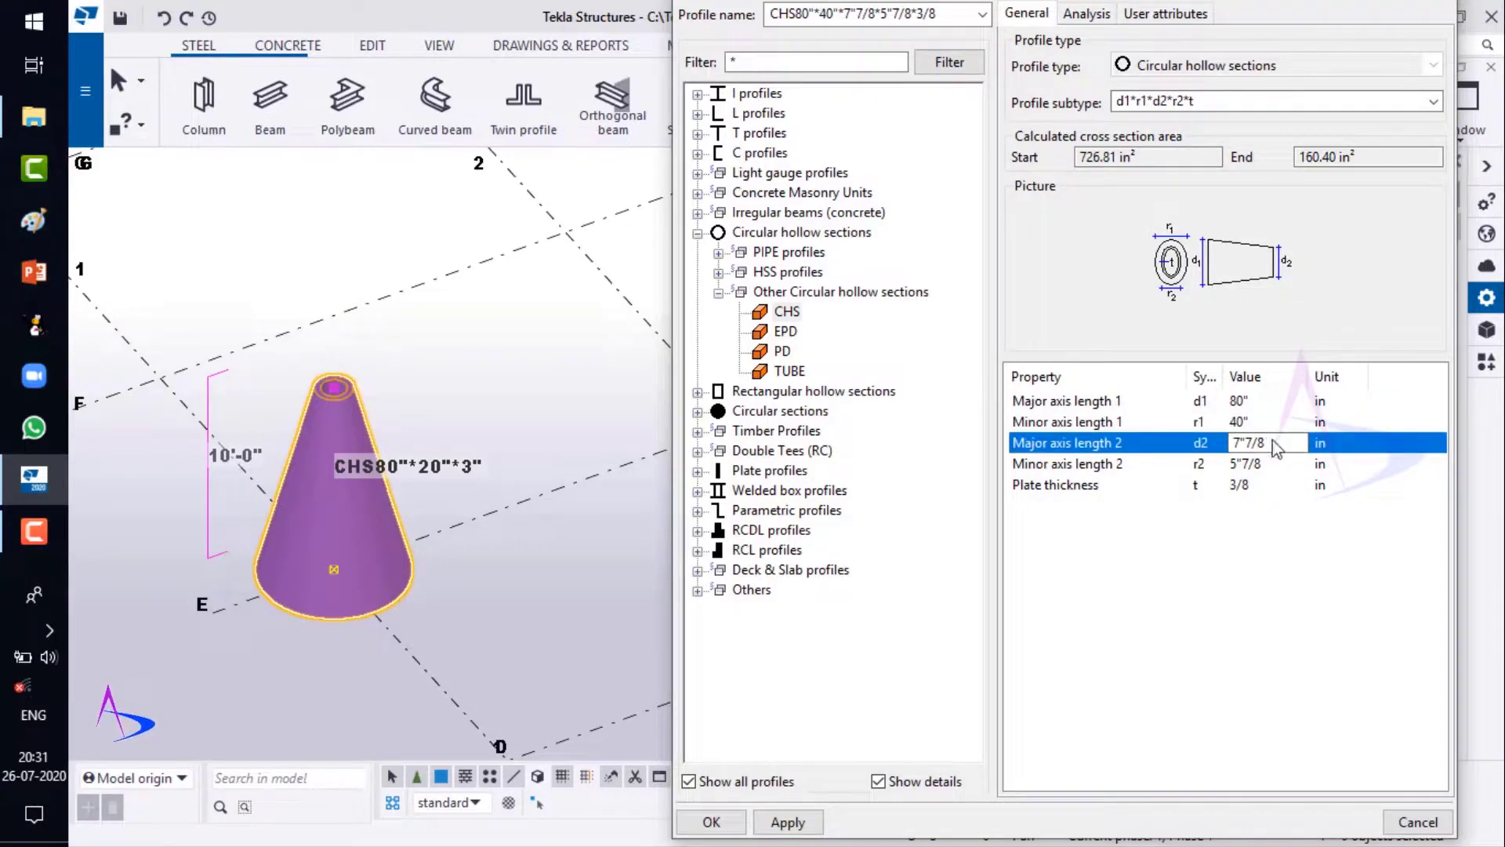
left_click_drag(1274, 446, 1235, 446)
left_click(1270, 466)
left_click_drag(1271, 464, 1229, 494)
left_click(1270, 486)
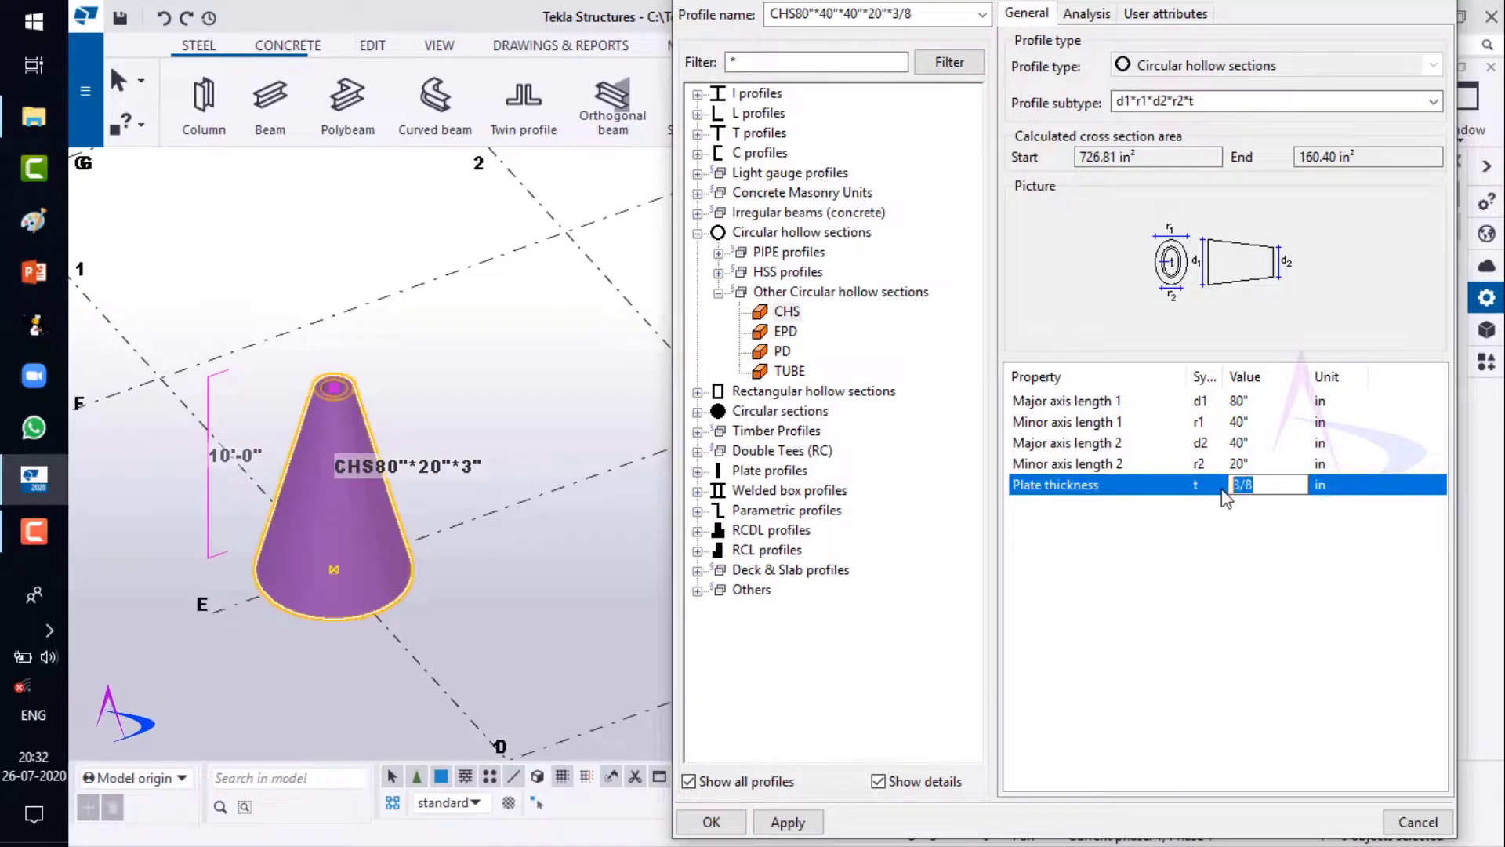
left_click(786, 822)
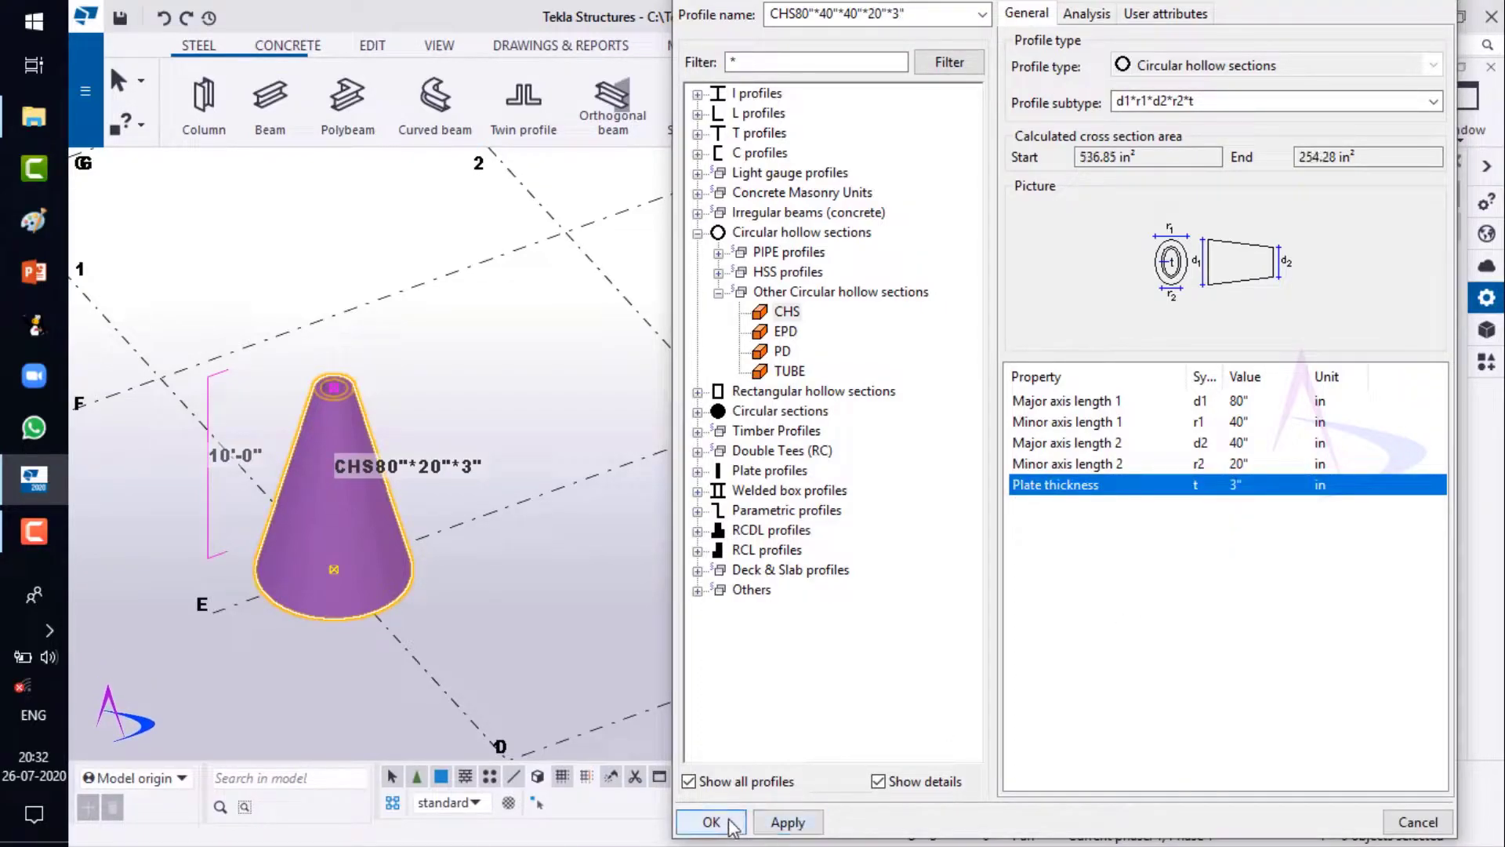
left_click(711, 822)
left_click(1188, 737)
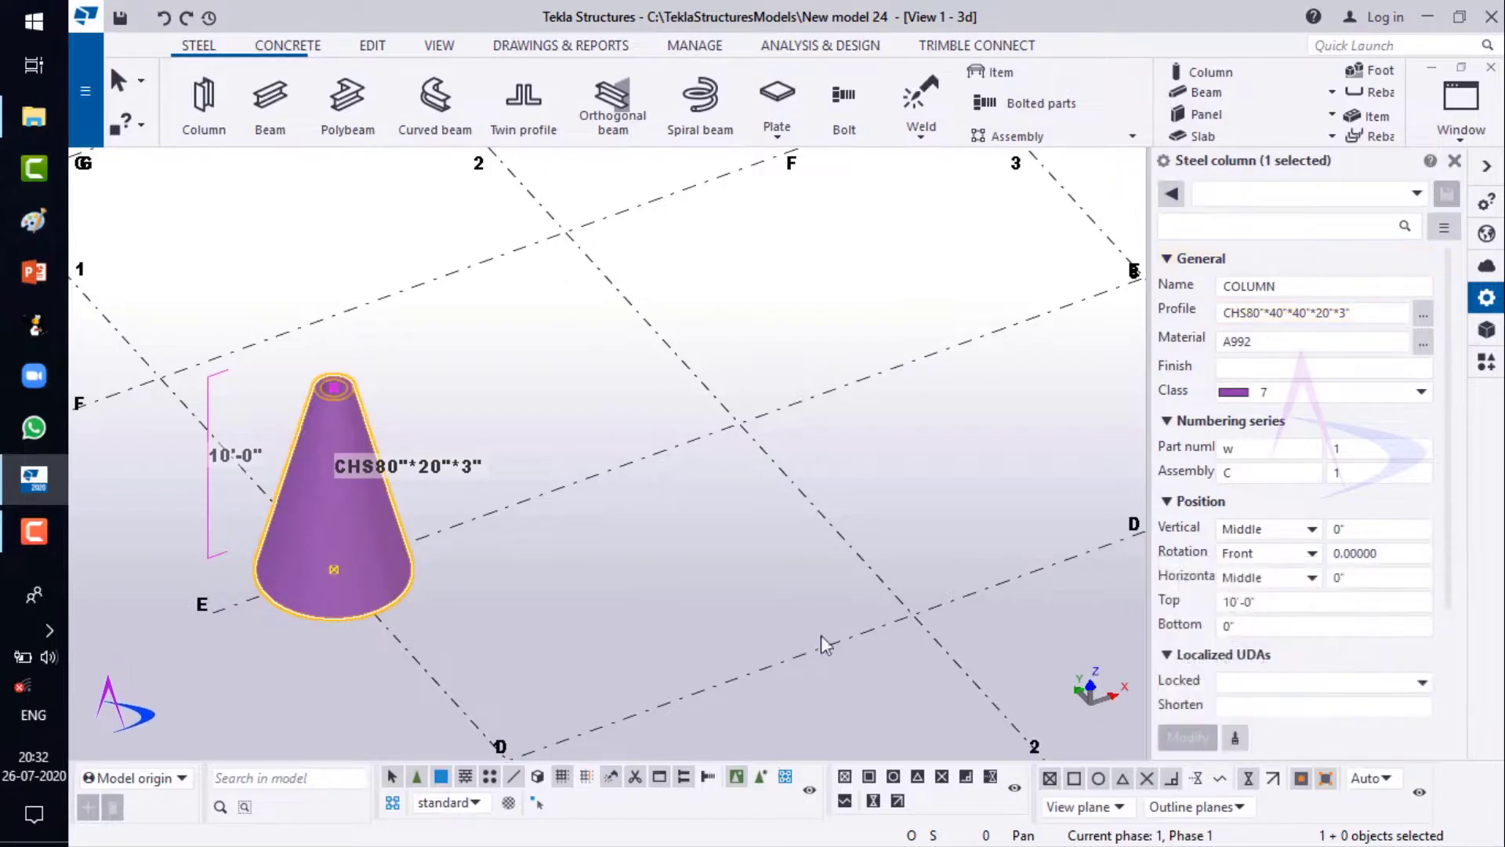
- Examine the elliptical tapered column at E/1 from several angles, including from above
left_click(495, 503)
scroll(378, 503, "up", 3)
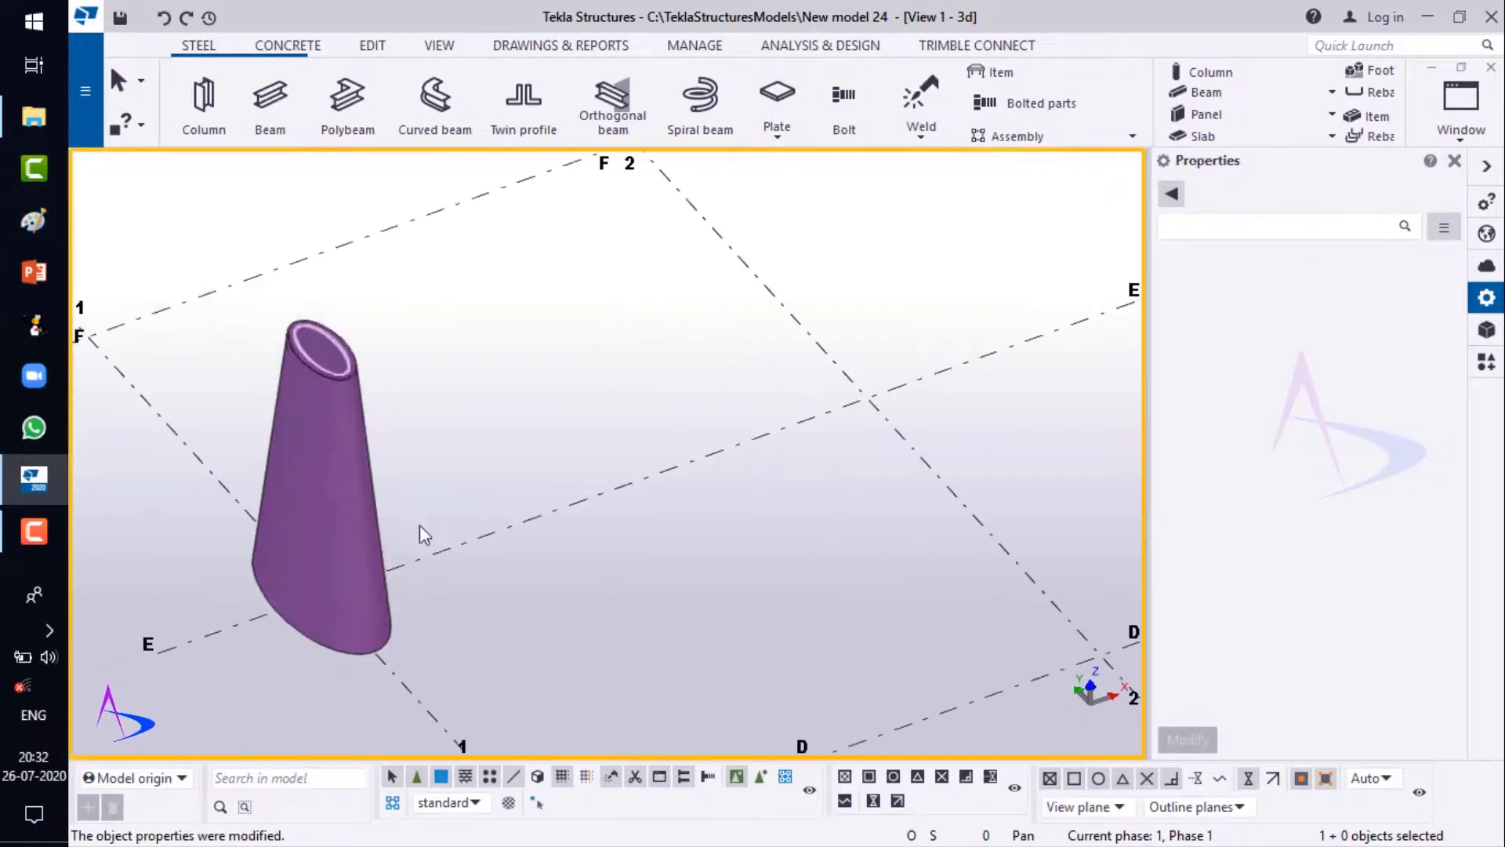
middle_click_drag(419, 523, 514, 513)
key("v")
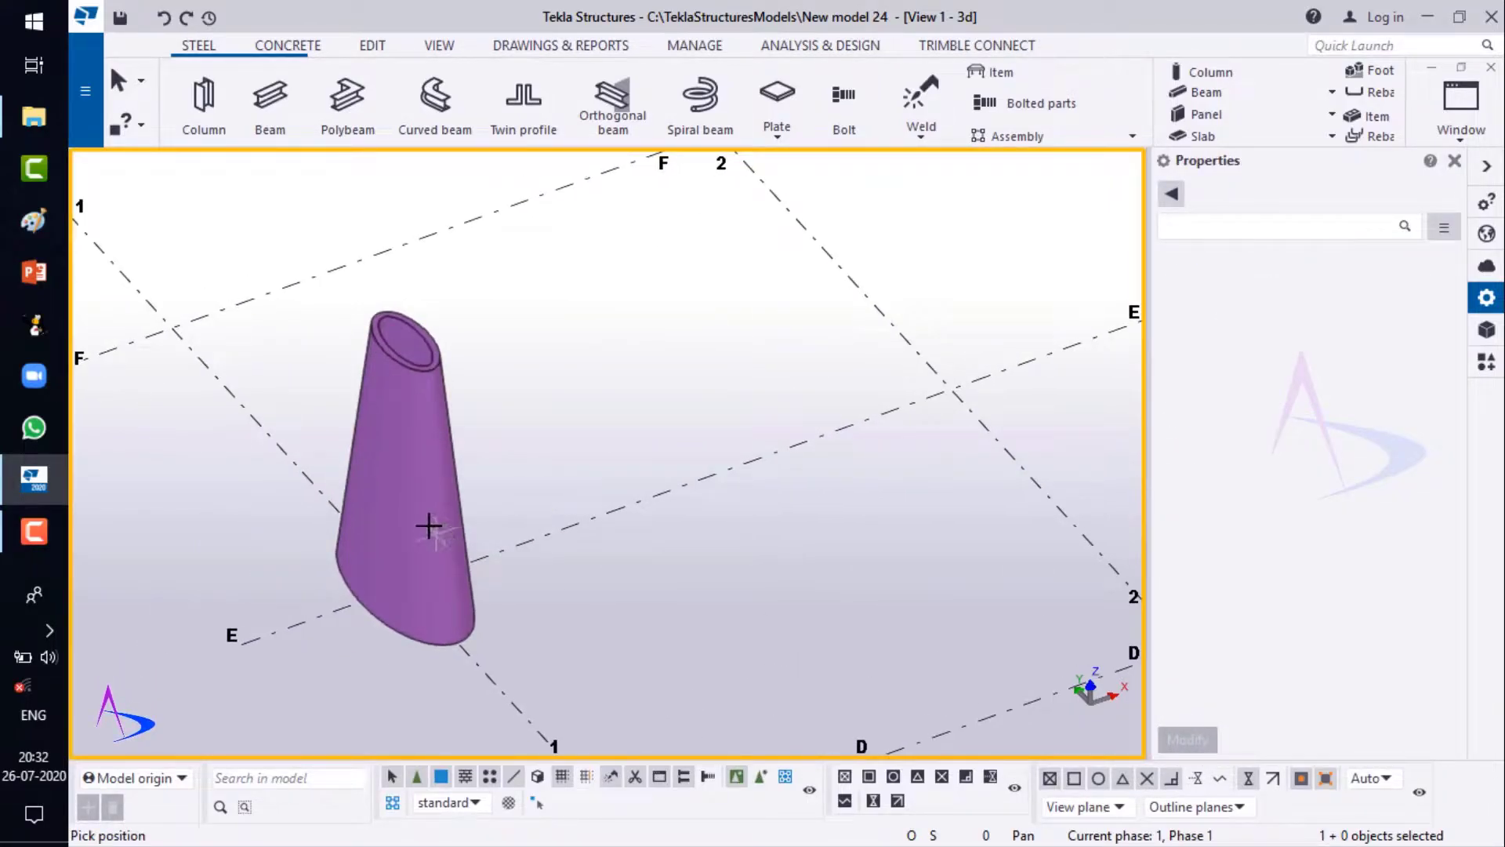
middle_click_drag(425, 414, 381, 591, "ctrl")
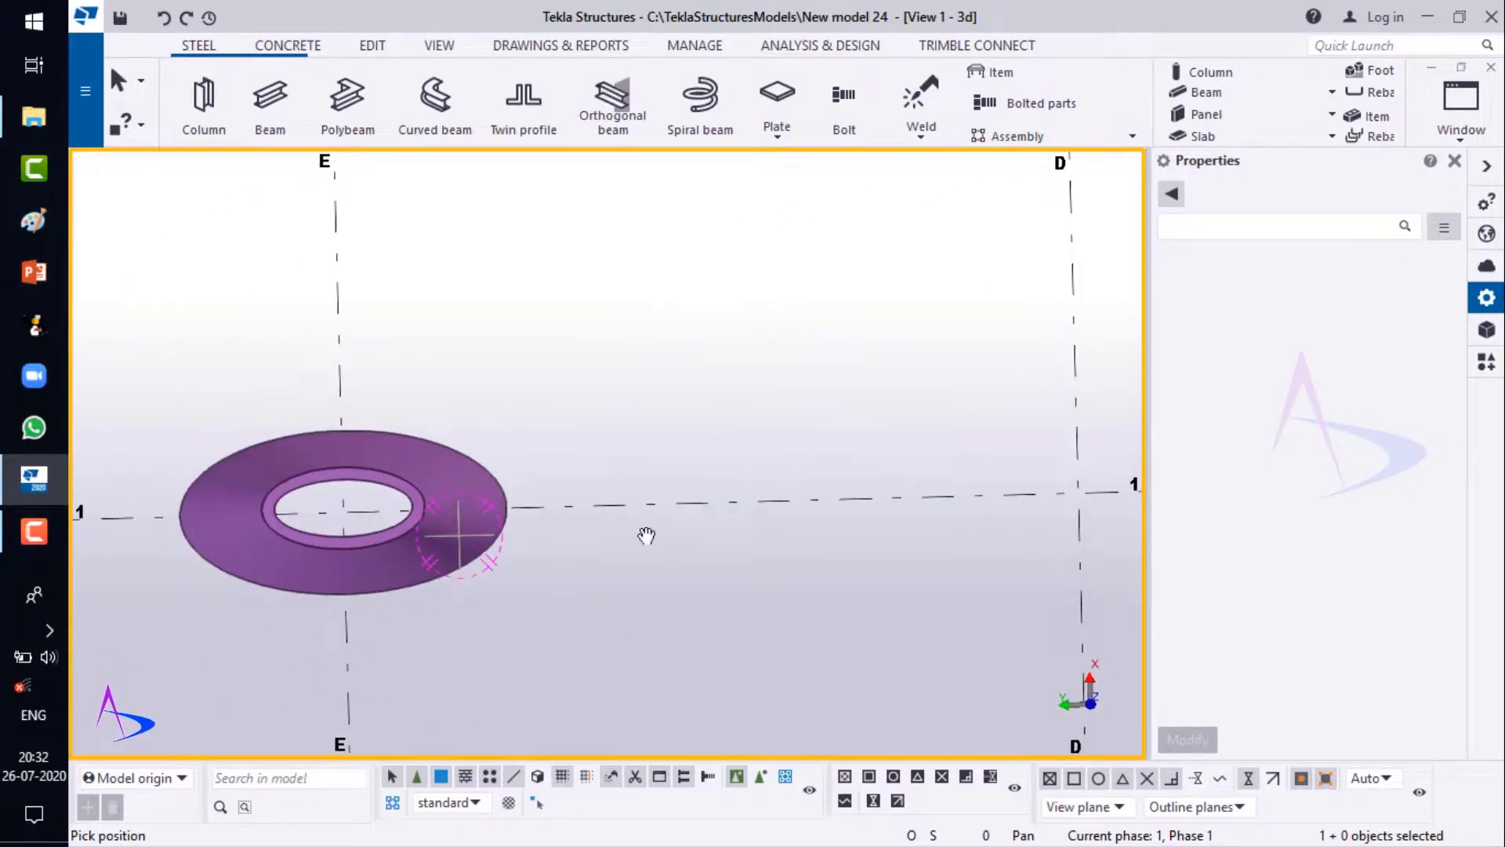
- Compare the circular column at G/1 and the elliptical column at E/1 from above and at an angle
scroll(605, 552, "down", 3)
scroll(605, 551, "down", 1)
middle_click_drag(381, 547, 578, 547)
scroll(568, 547, "down", 1)
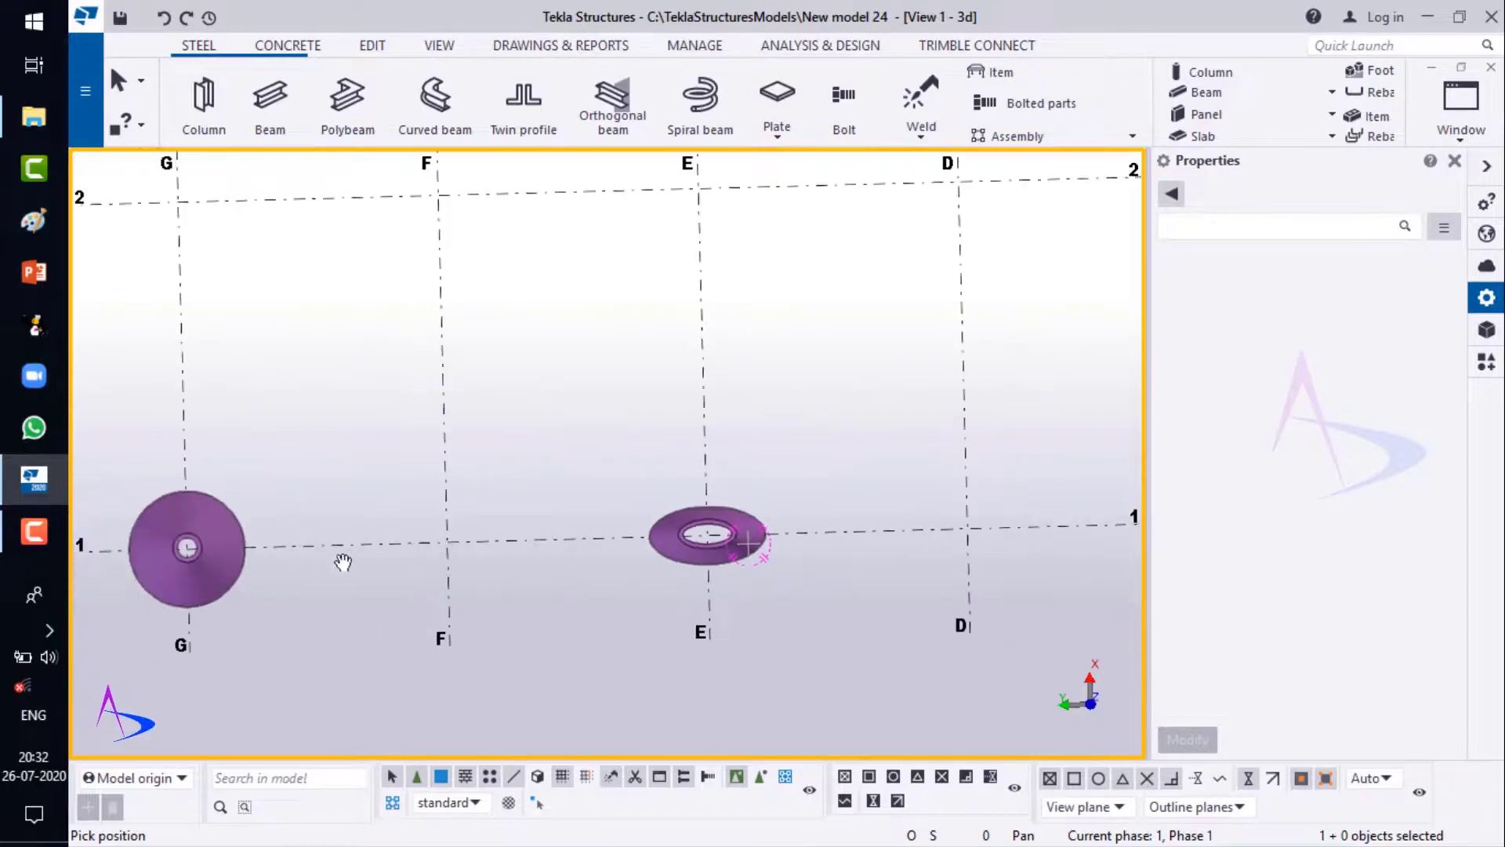
scroll(196, 582, "up", 1)
scroll(196, 583, "up", 1)
middle_click_drag(820, 571, 455, 576)
middle_click_drag(692, 578, 383, 500)
scroll(382, 500, "down", 2)
middle_click_drag(549, 559, 363, 396, "ctrl")
scroll(367, 388, "down", 2)
middle_click_drag(474, 467, 615, 407, "ctrl")
right_click(616, 410)
left_click(647, 422)
scroll(538, 572, "up", 3)
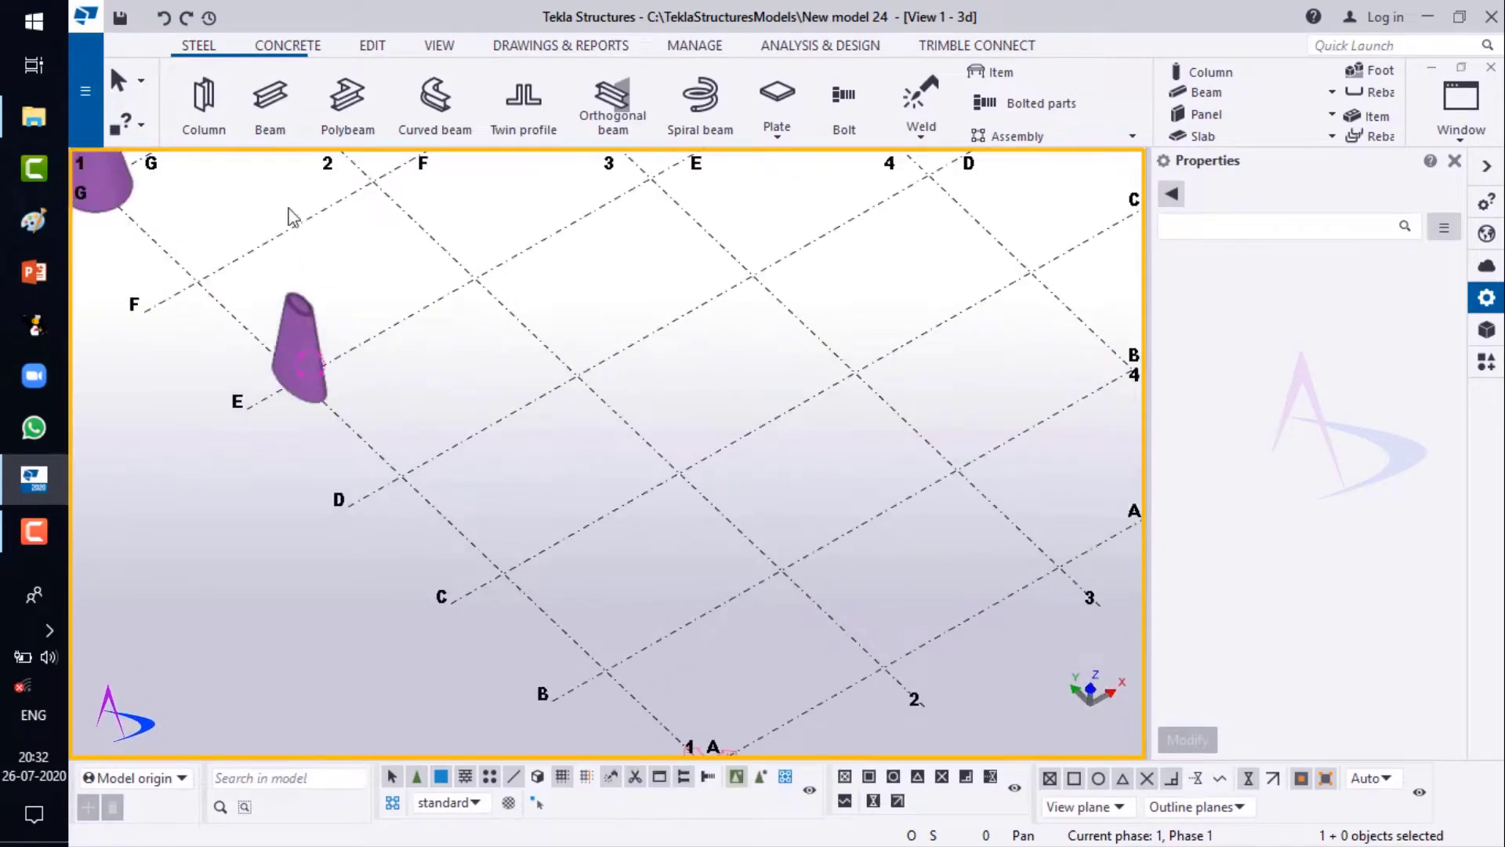
- Place another steel column with the elliptical tapered CHS profile at grid intersection C/1
left_click(206, 125)
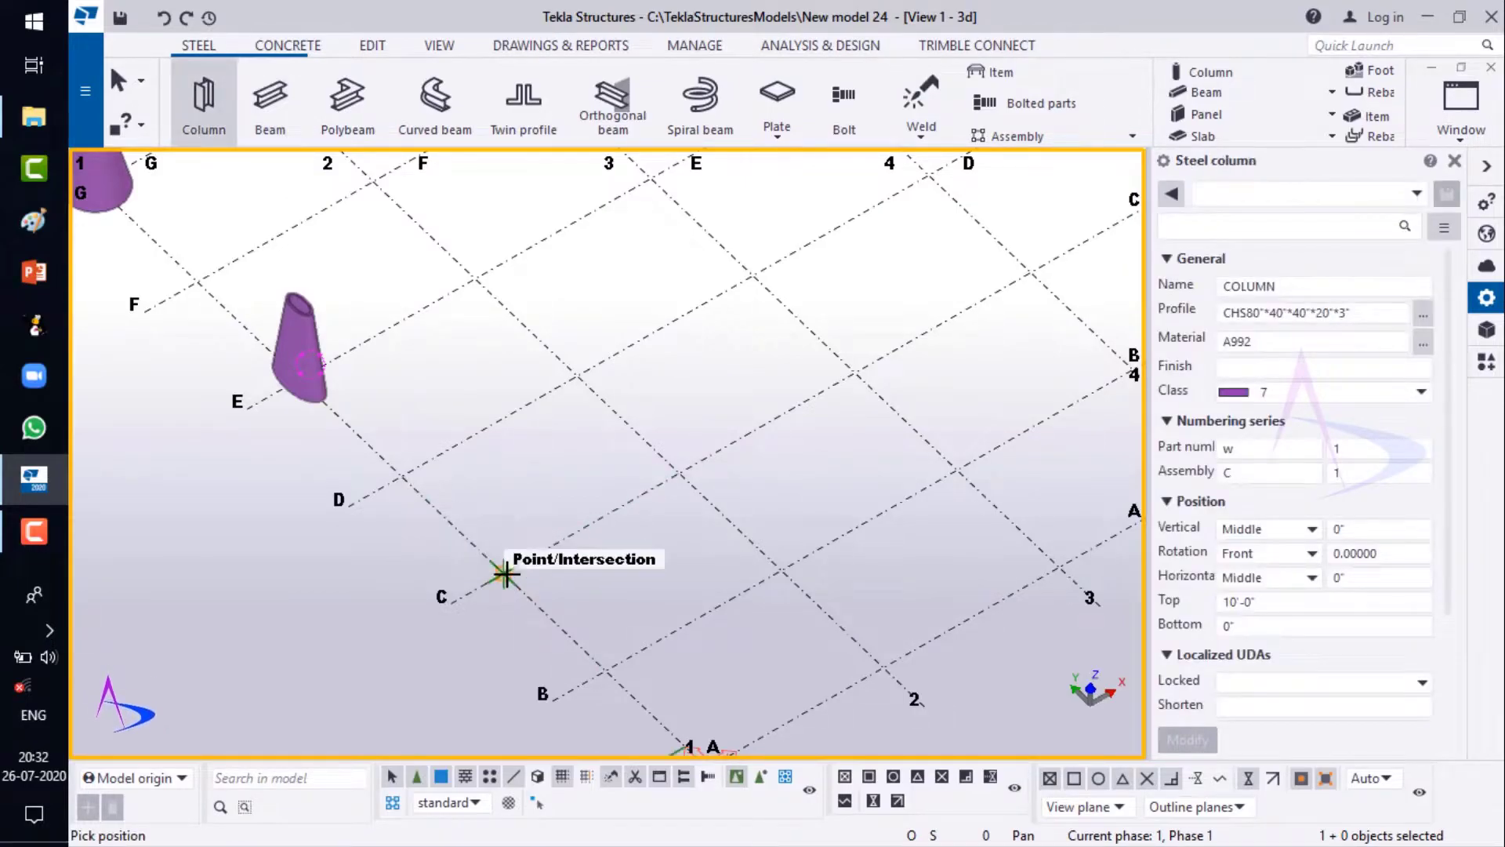
left_click(506, 574)
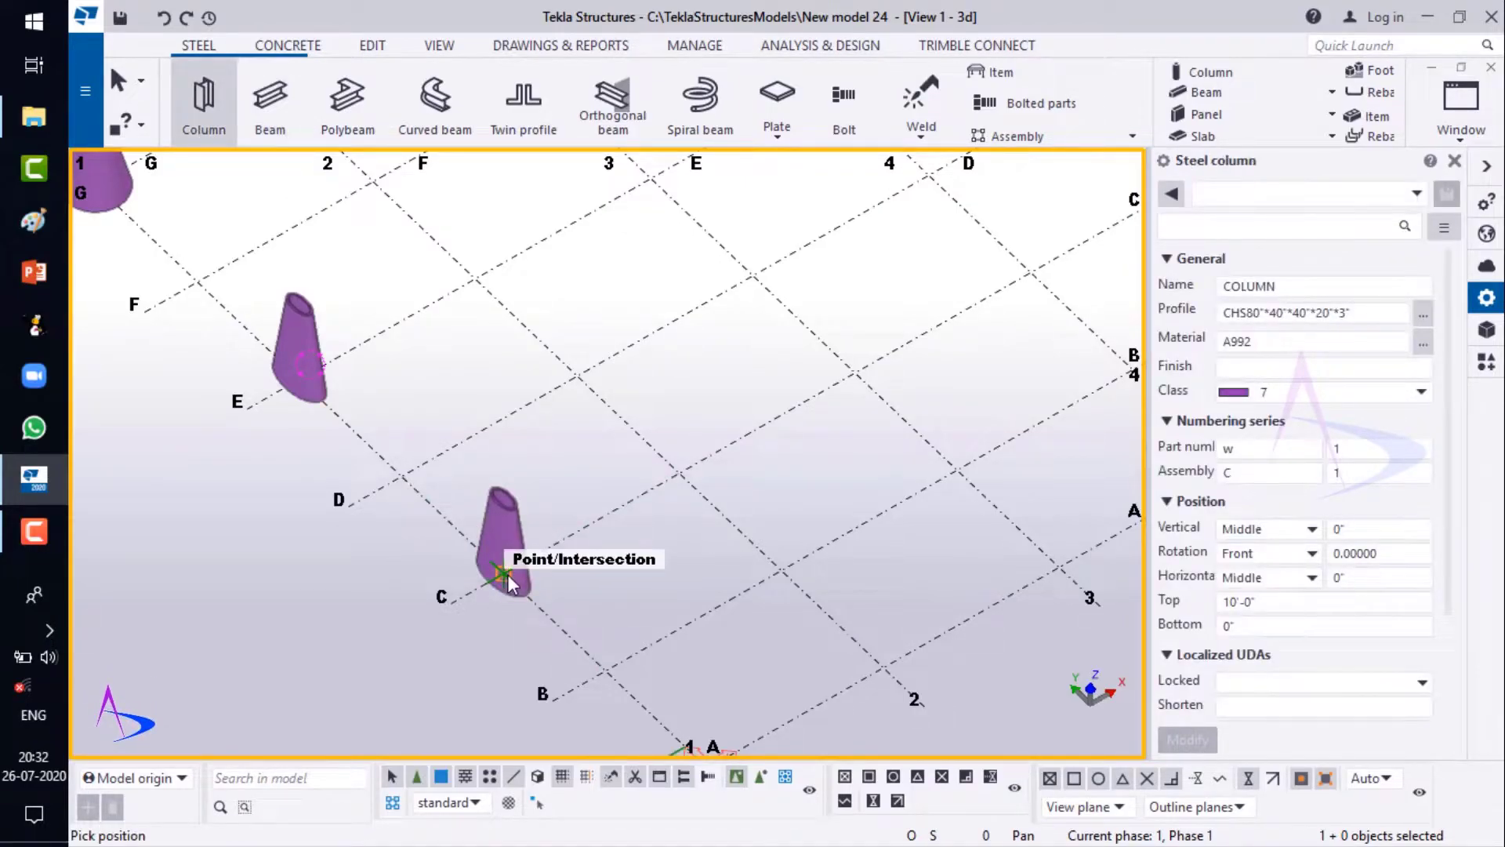
right_click(692, 514)
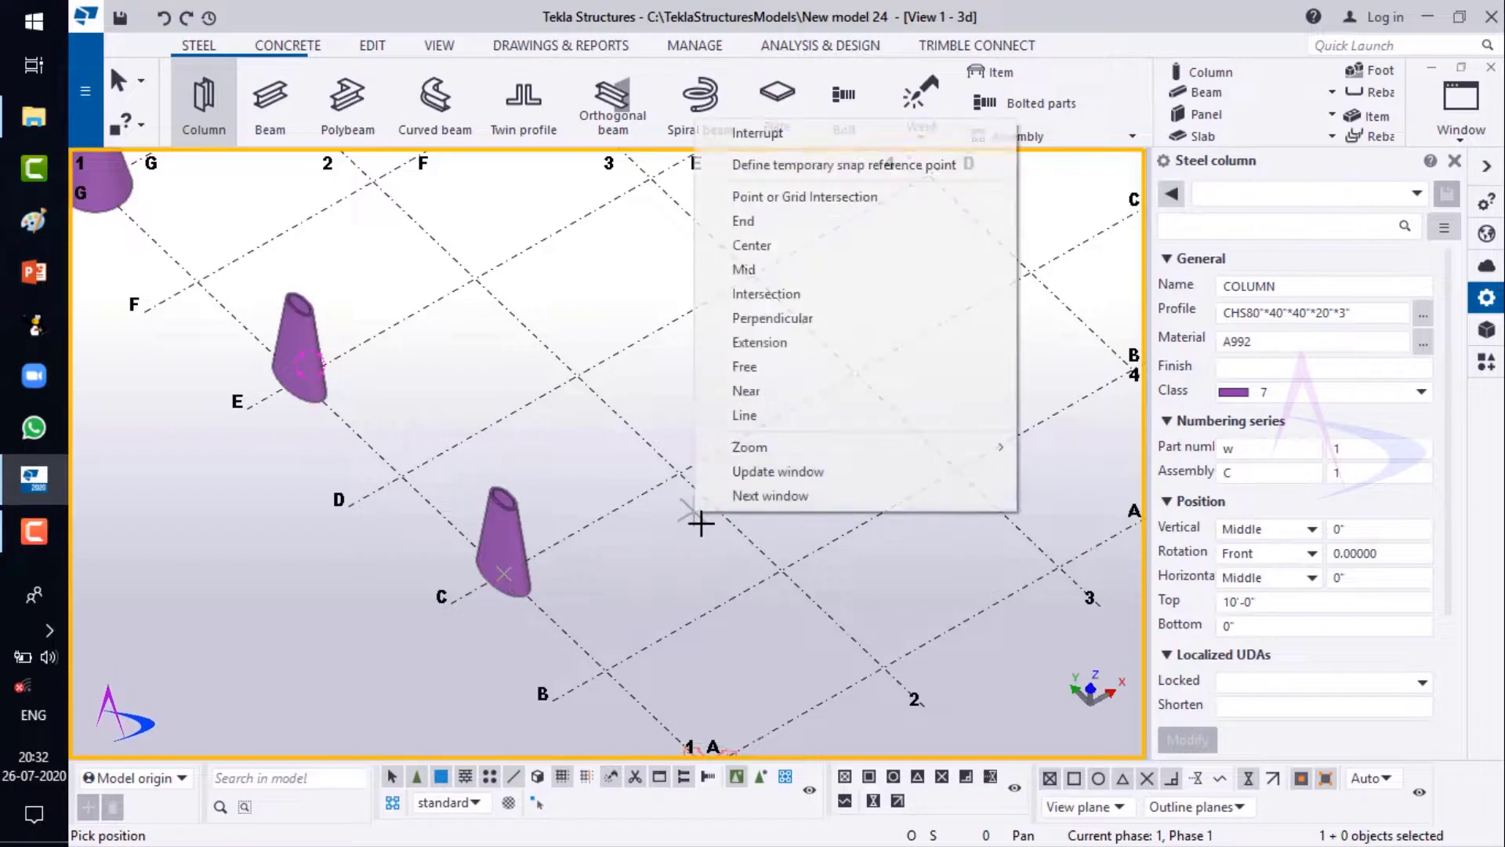
left_click(798, 144)
- Set Minor axis length 1 to 80 in in the CHS profile of the column at C/1 and modify the column
scroll(540, 646, "up", 6)
middle_click_drag(560, 546, 493, 572)
left_click(318, 381)
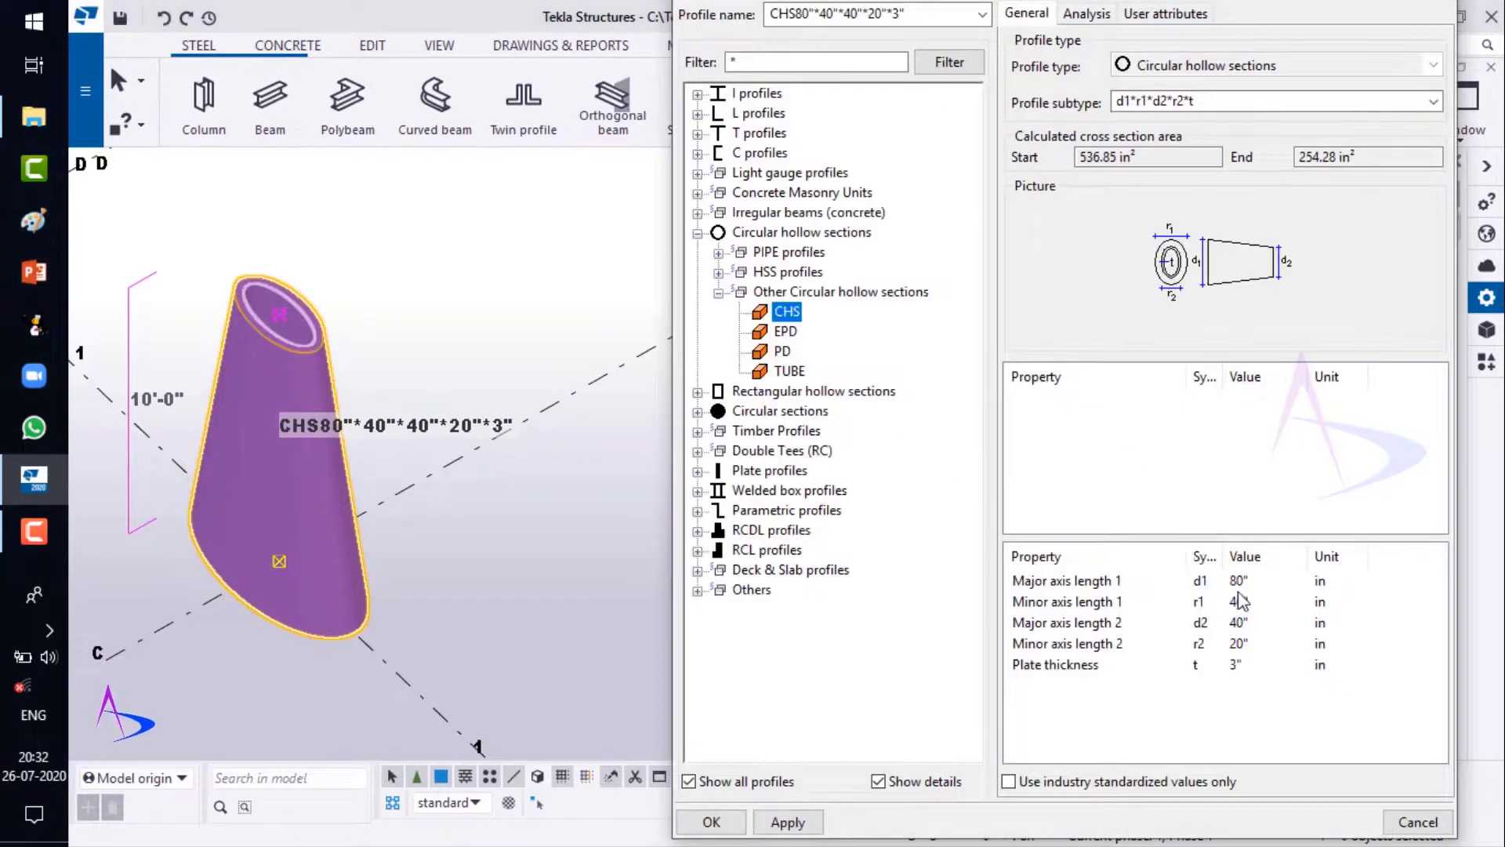
double_click(1259, 603)
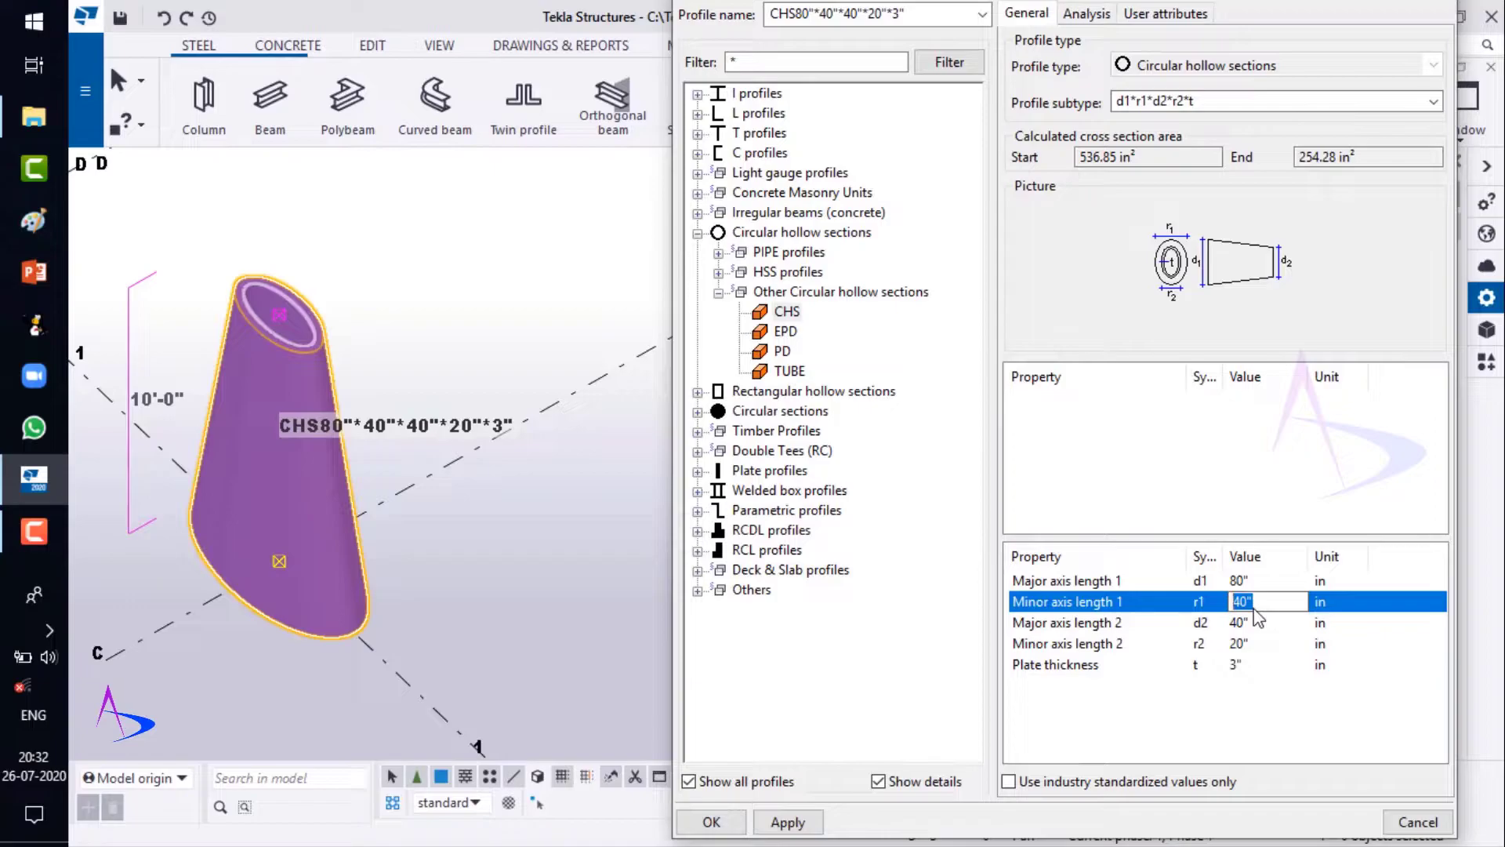
type("80")
left_click(807, 822)
left_click(709, 821)
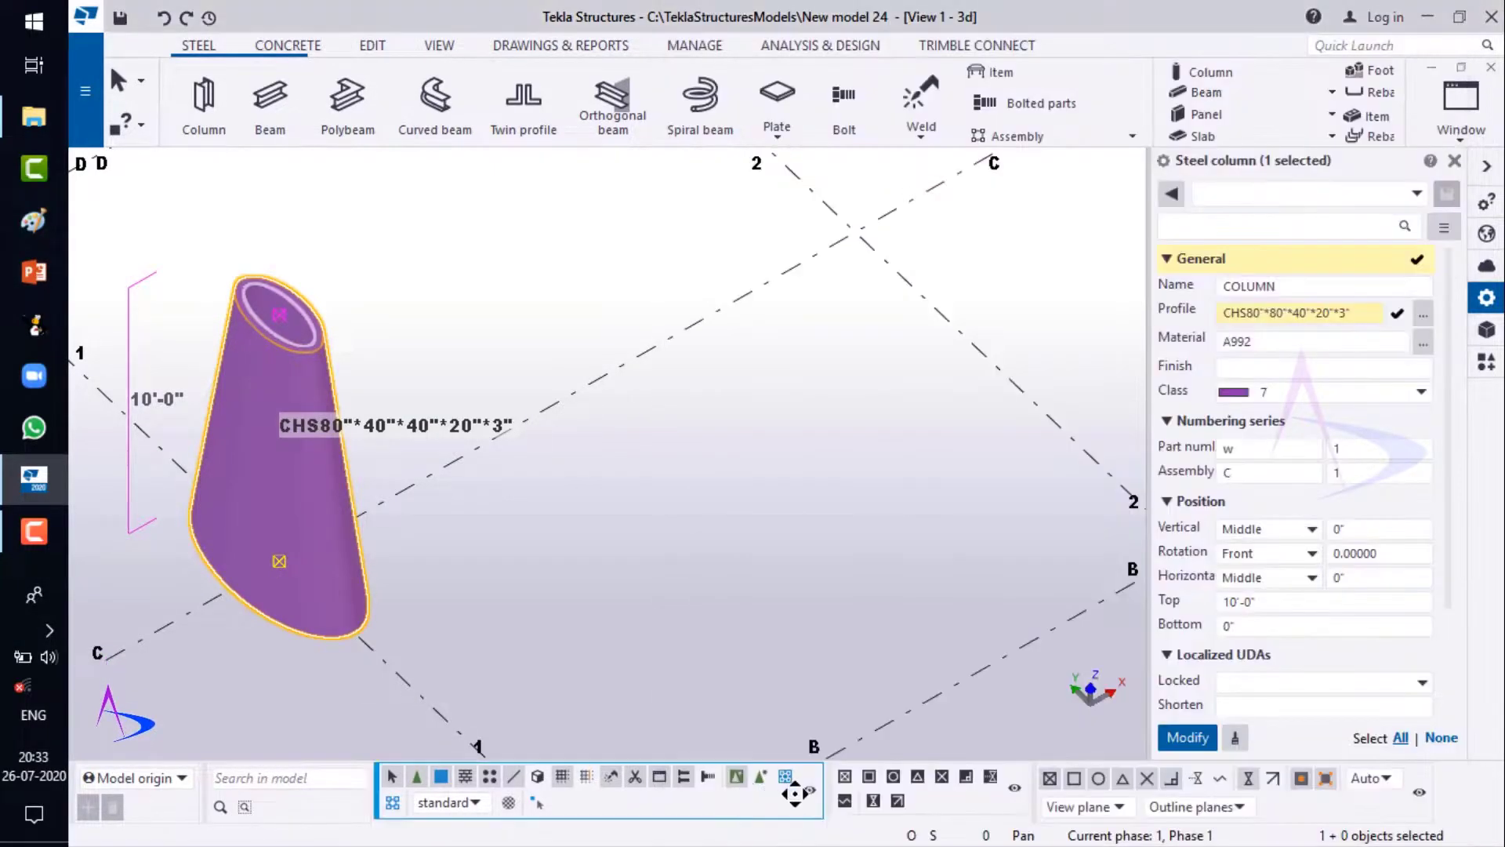
left_click(1188, 737)
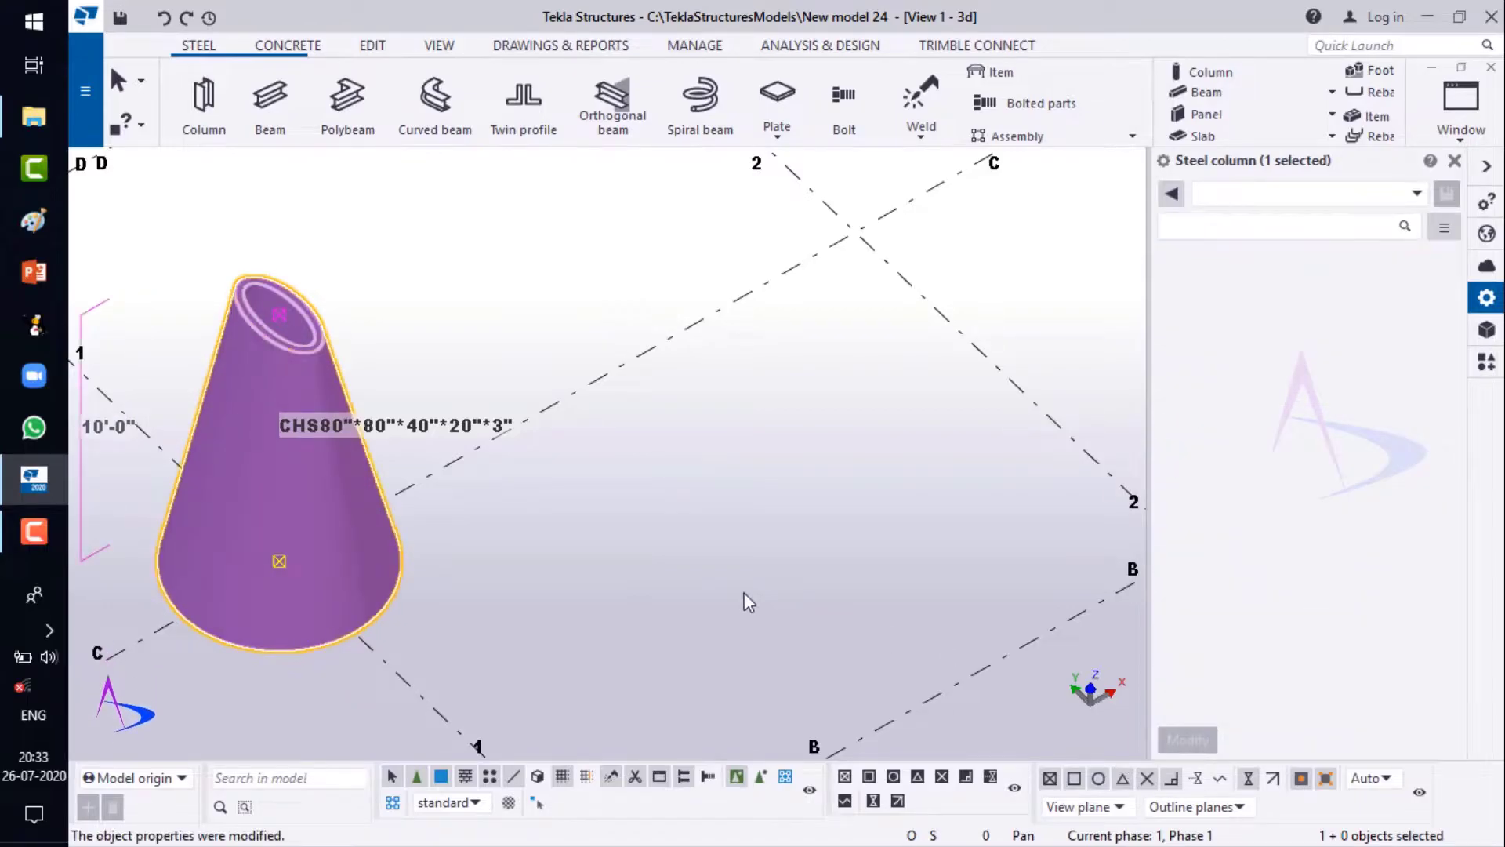
- Examine the modified column at C/1 from above and from several angles to compare its base and top shapes
scroll(712, 552, "down", 3)
left_click(558, 531)
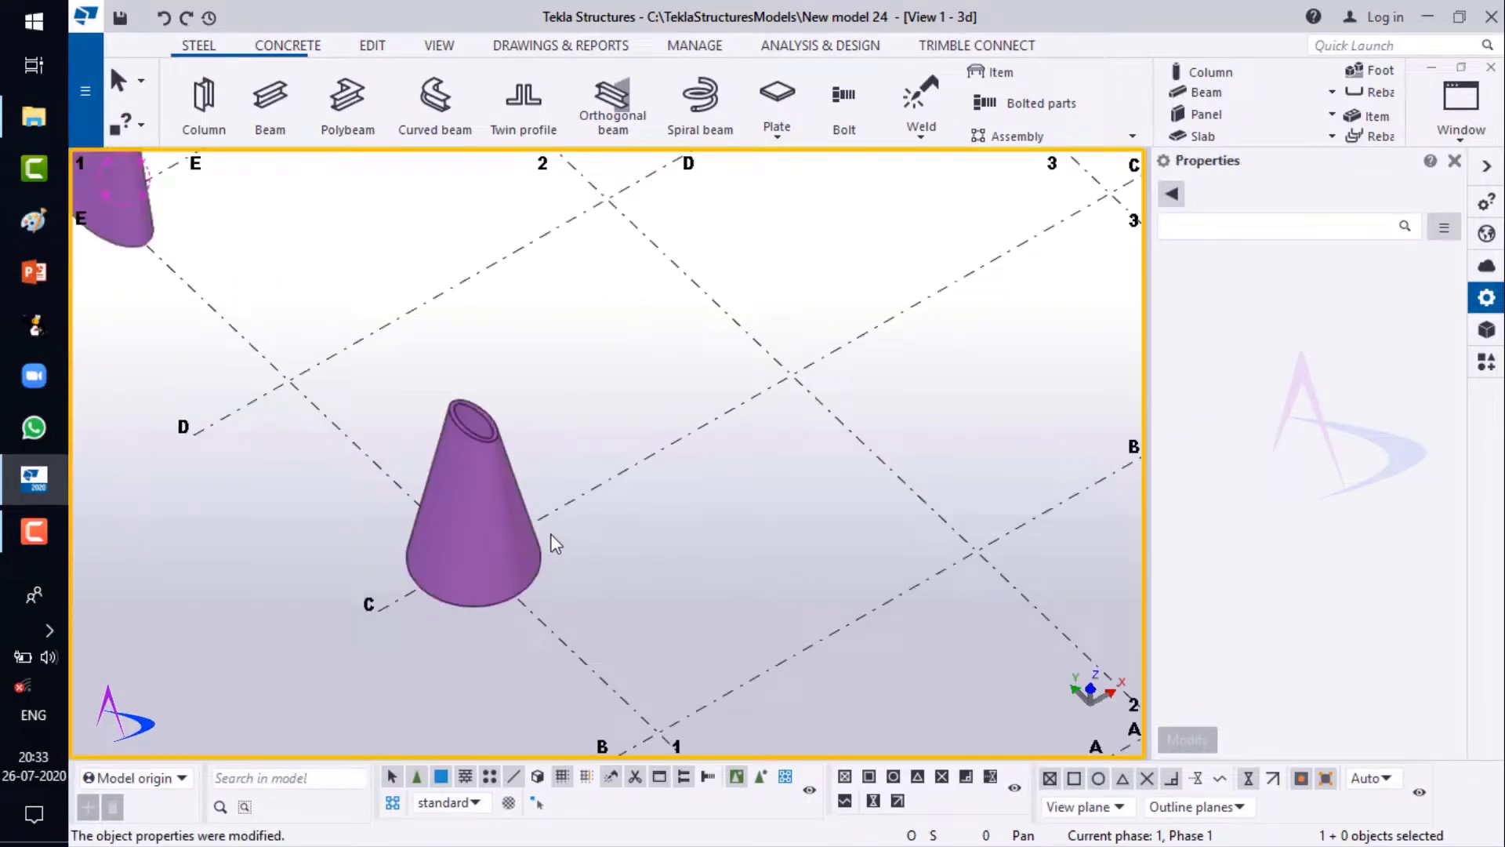
key("v")
middle_click_drag(514, 506, 547, 698, "ctrl")
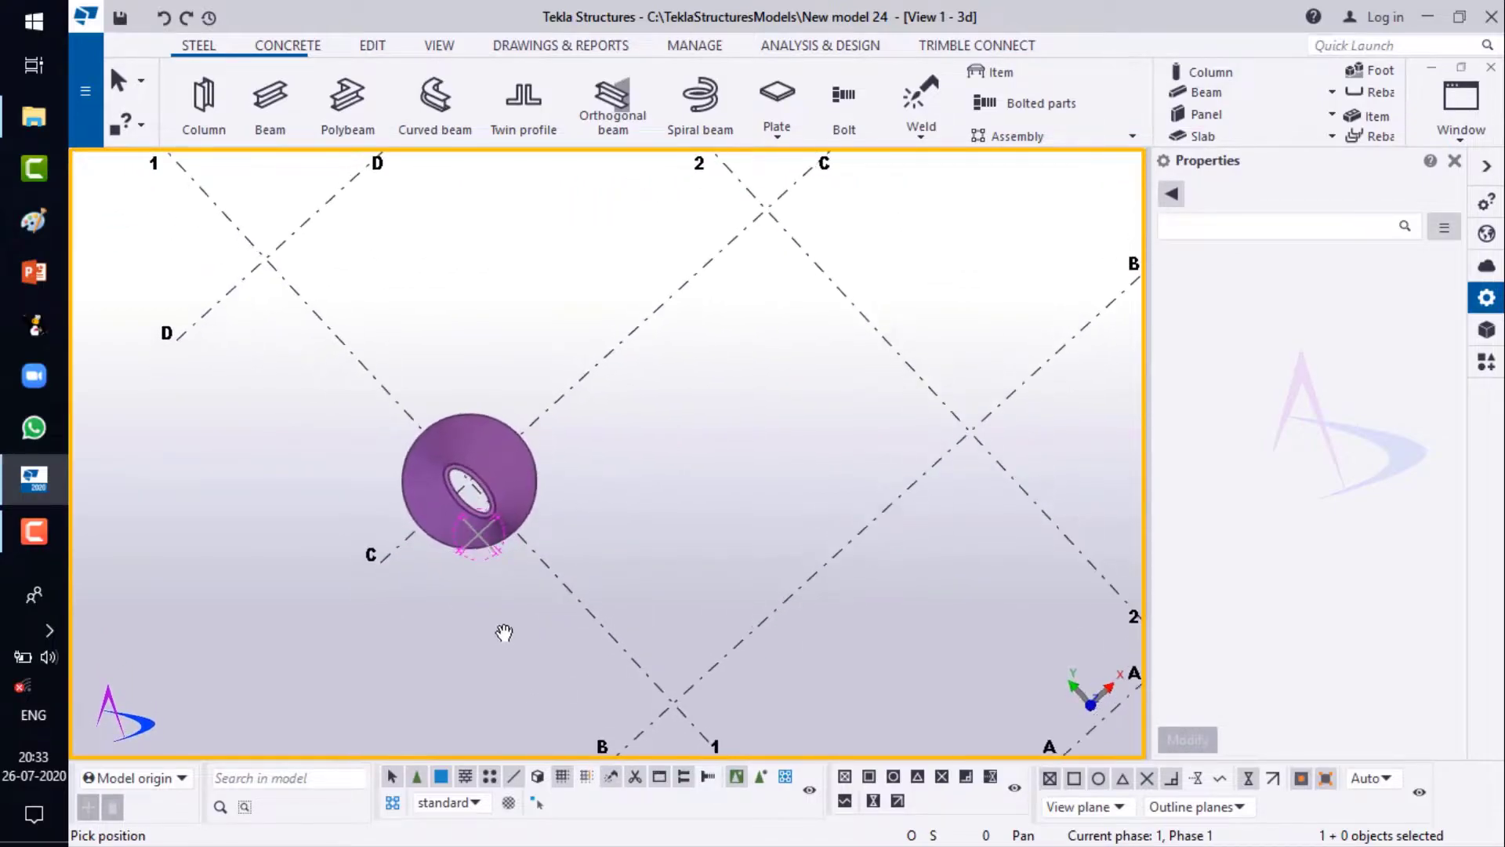
scroll(480, 517, "up", 5)
middle_click_drag(550, 441, 547, 620, "ctrl")
middle_click_drag(579, 552, 420, 592, "ctrl")
scroll(406, 399, "up", 5)
scroll(531, 388, "up", 2)
right_click(598, 429)
left_click(619, 443)
- Place a steel beam about 10 ft long from grid intersection F/2 along grid line F towards line 3
middle_click_drag(586, 442, 438, 477)
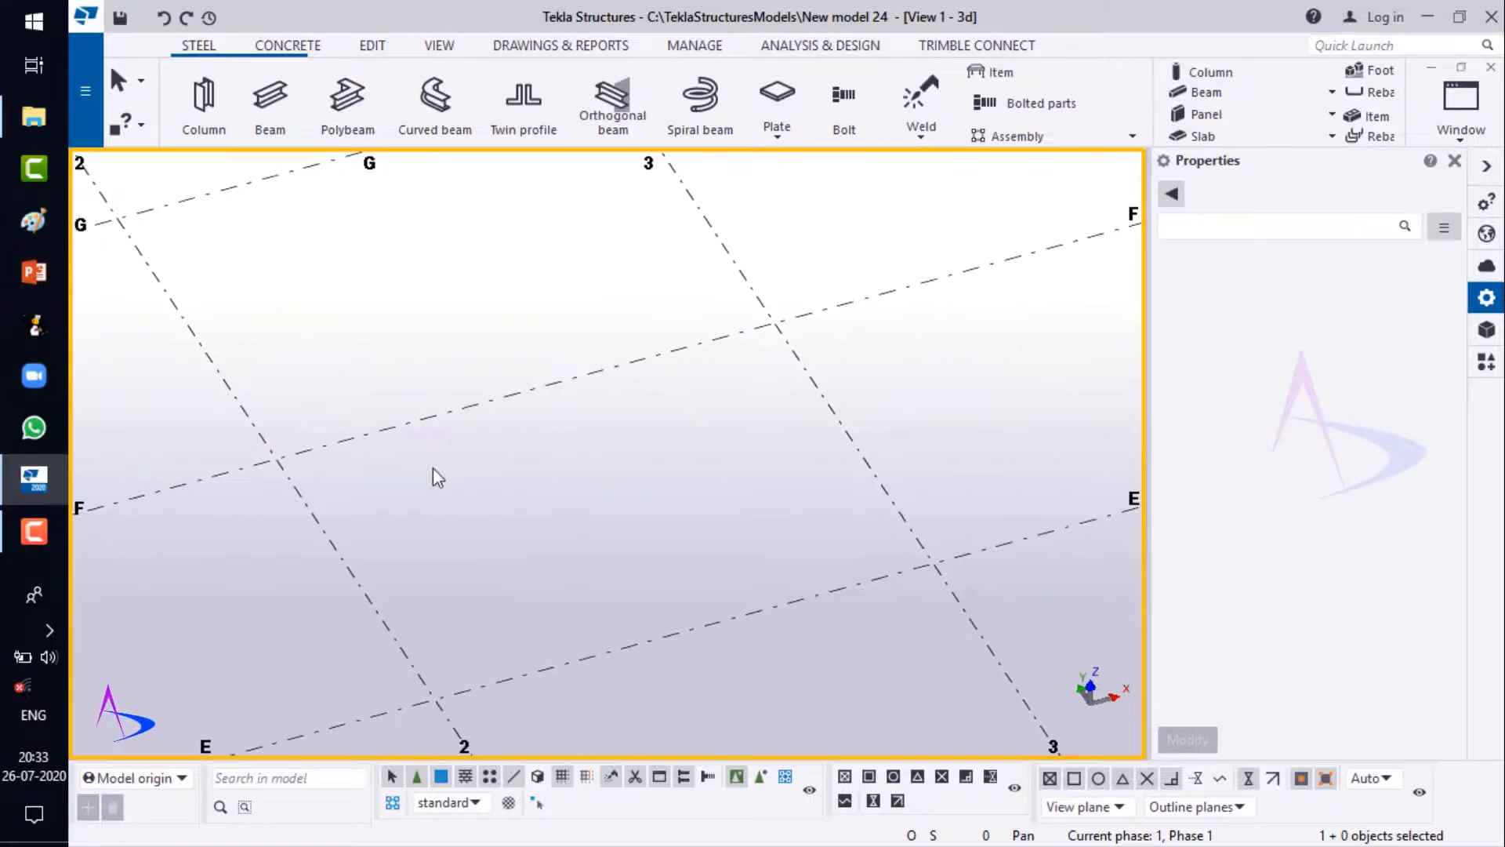
left_click(270, 101)
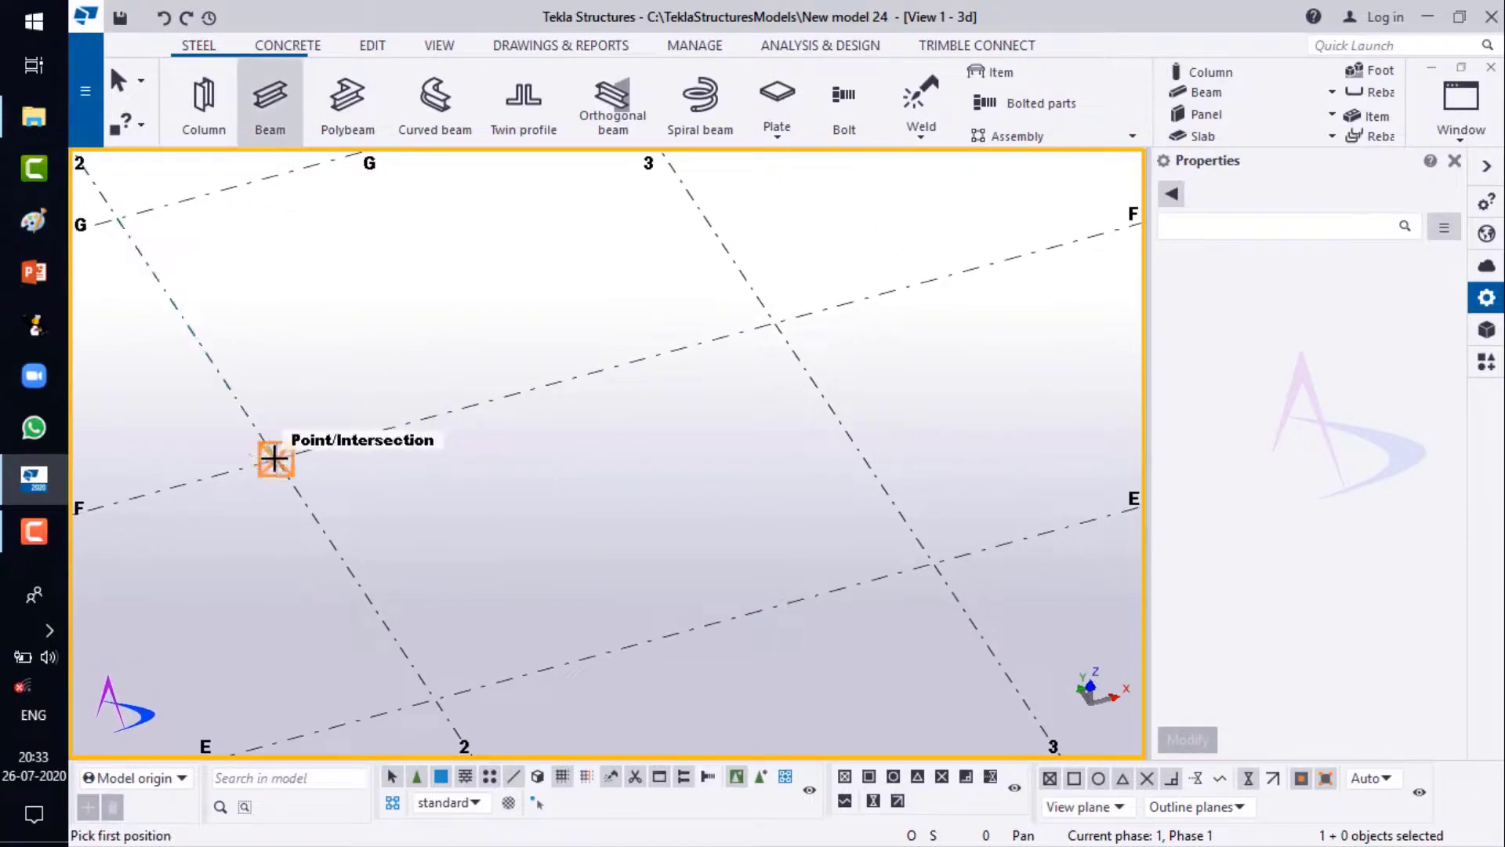
left_click(275, 455)
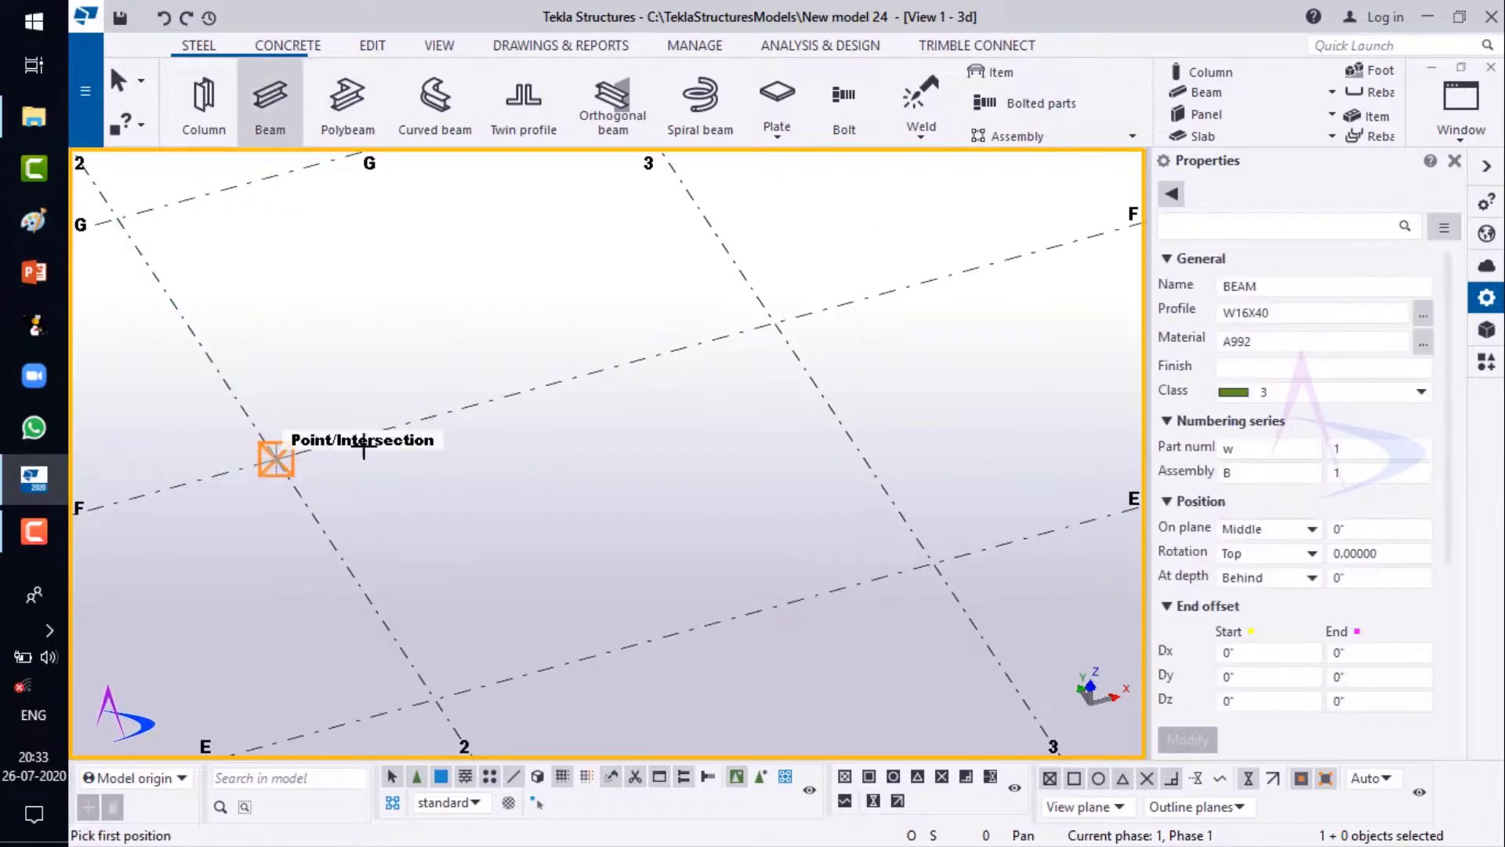
left_click(526, 392)
right_click(508, 334)
left_click(525, 339)
scroll(393, 478, "up", 4)
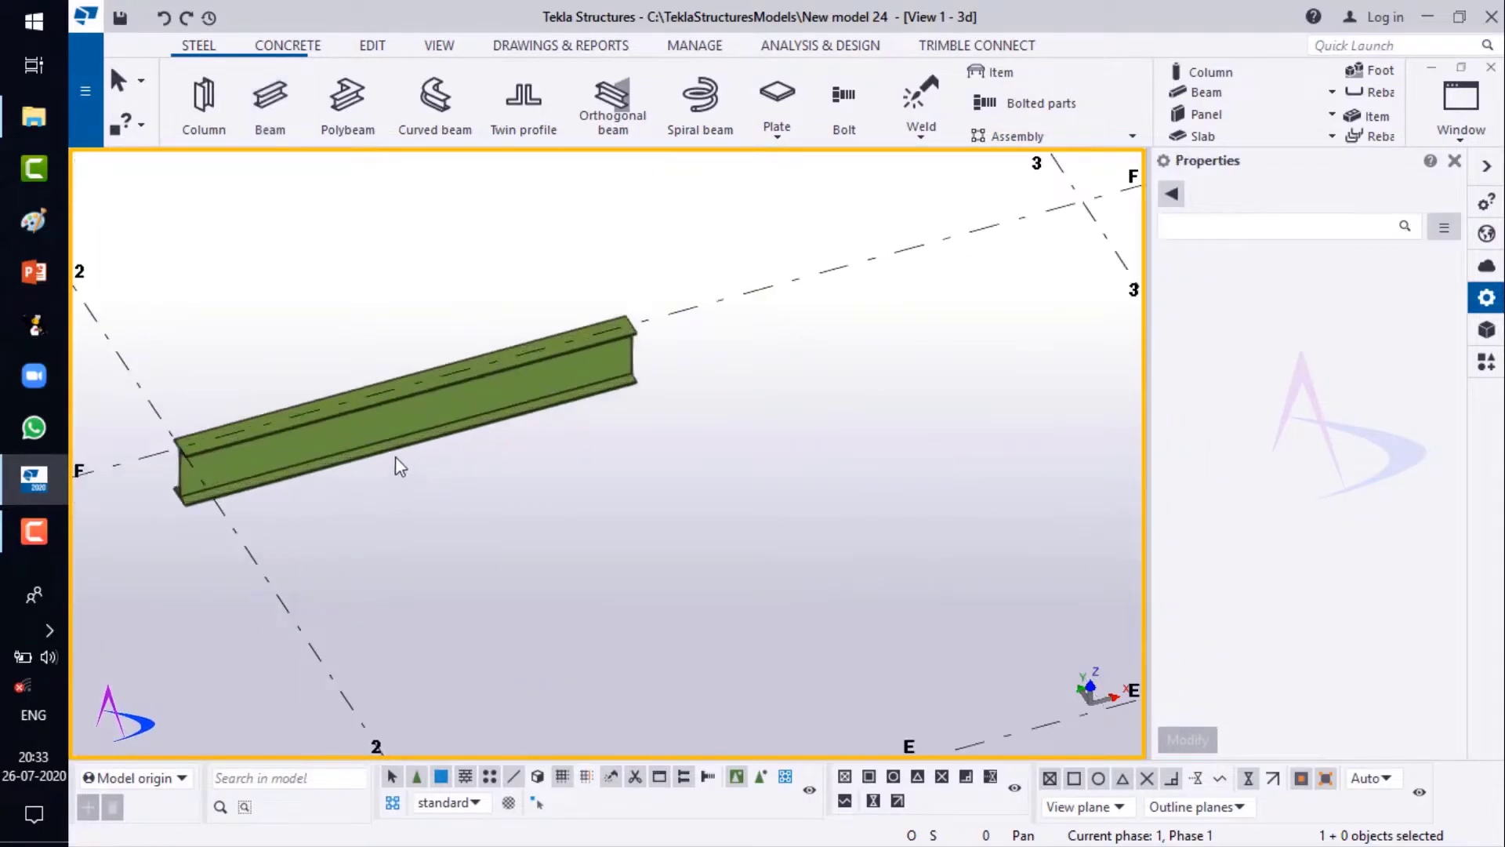
- Set the new beam's At depth position to Middle and modify the beam
left_click(395, 458)
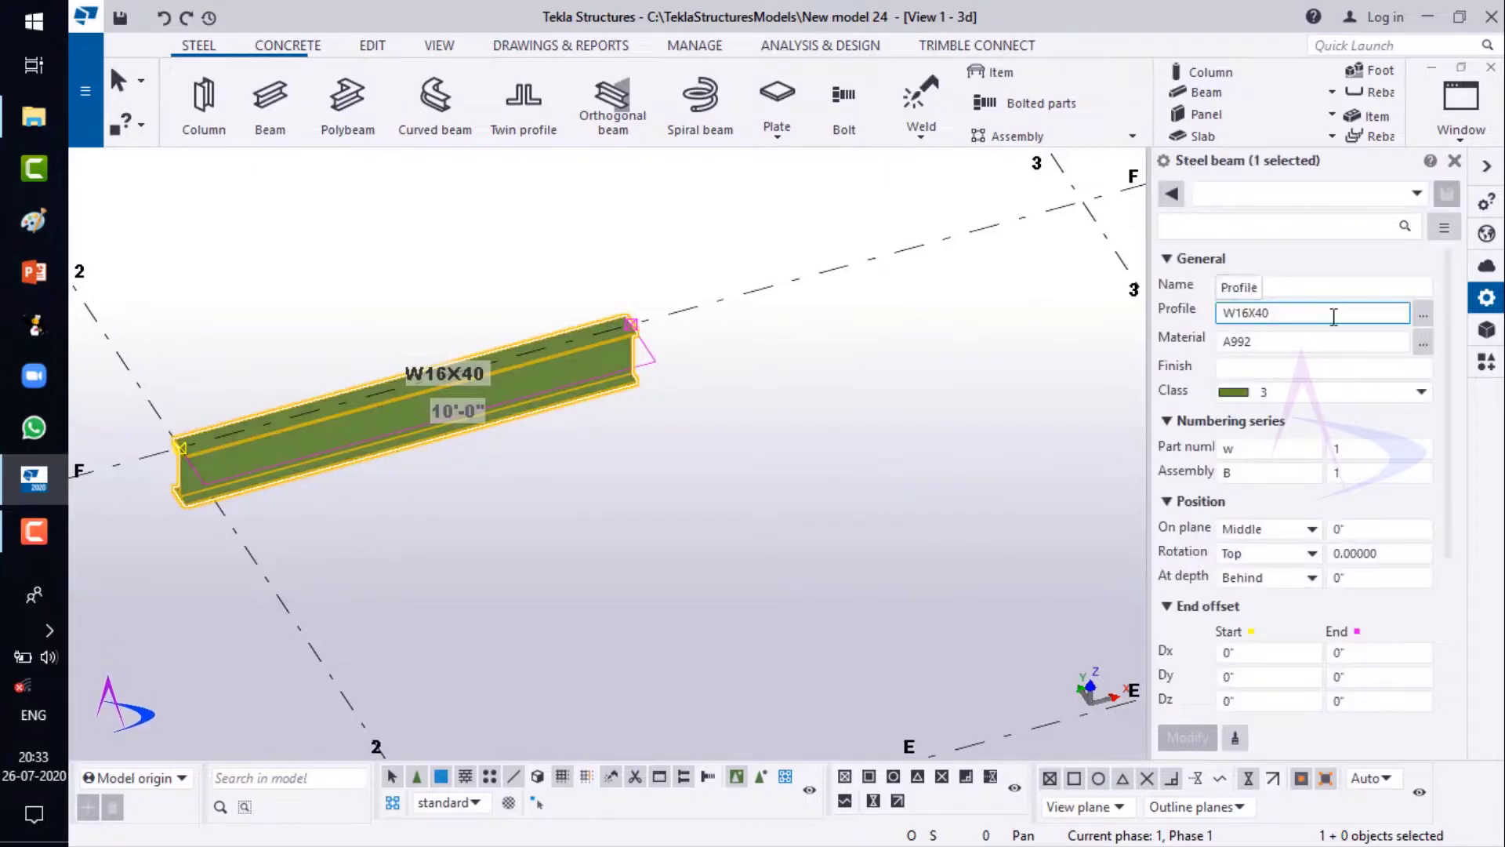
left_click(1308, 578)
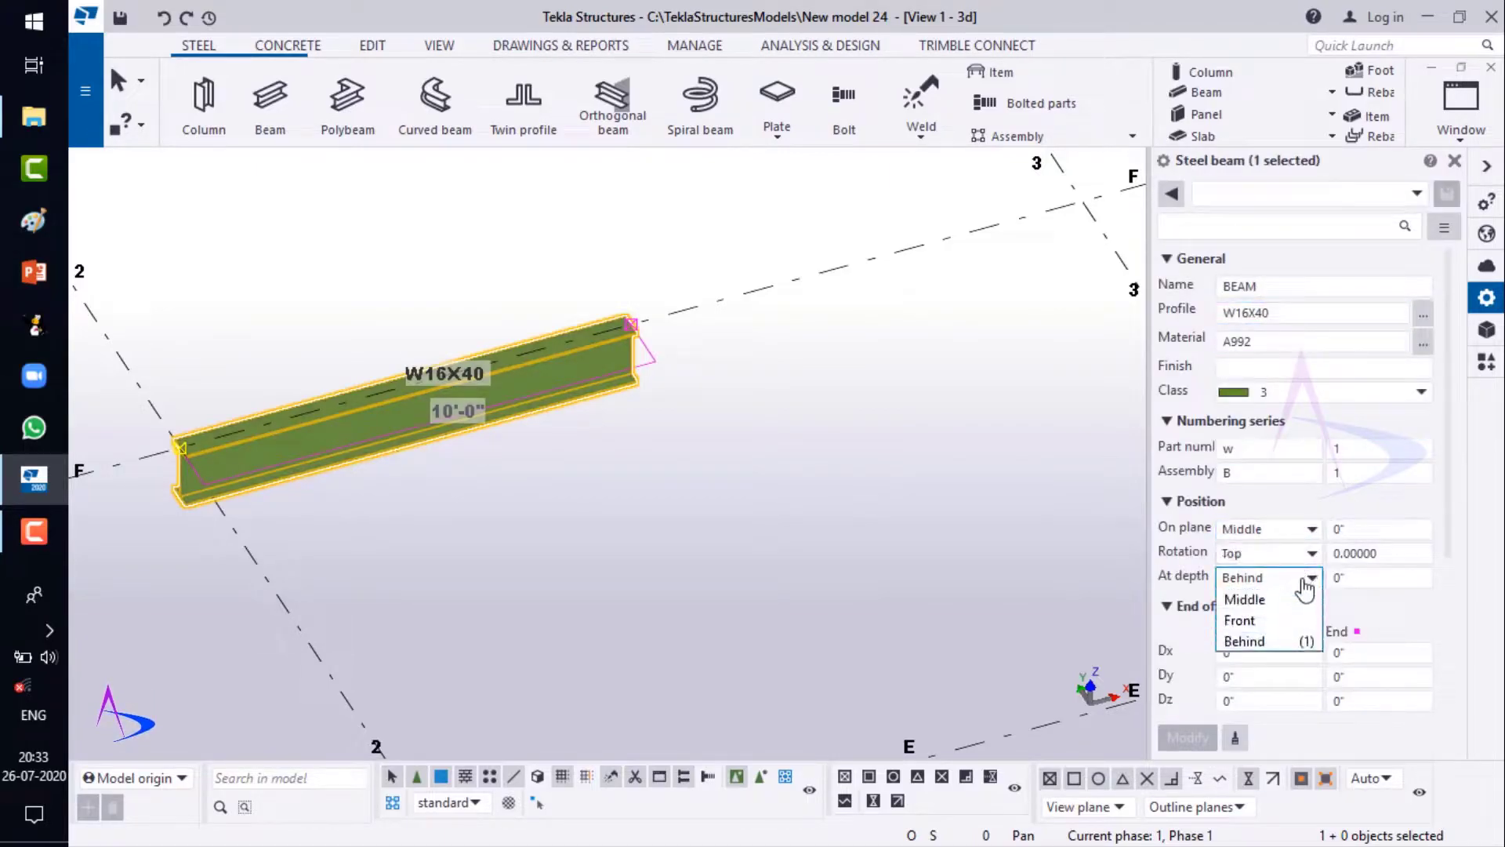
left_click(1254, 592)
left_click(1207, 740)
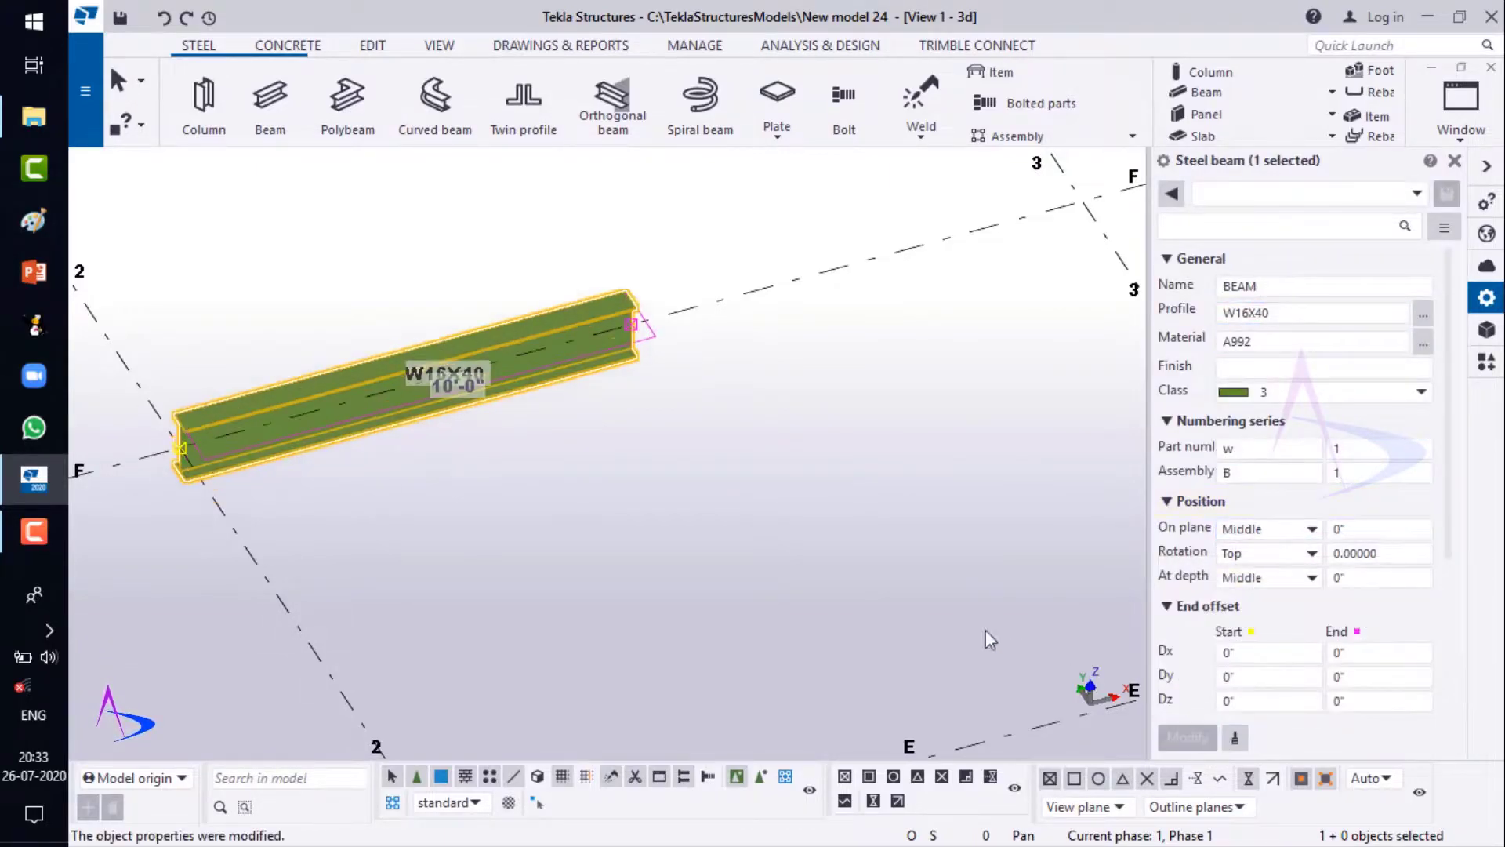
- Switch the beam's profile to the CHS circular hollow section with the tapered subtype d1*d2*t
middle_click_drag(671, 541, 745, 555)
middle_click_drag(650, 447, 576, 471)
scroll(578, 472, "up", 1)
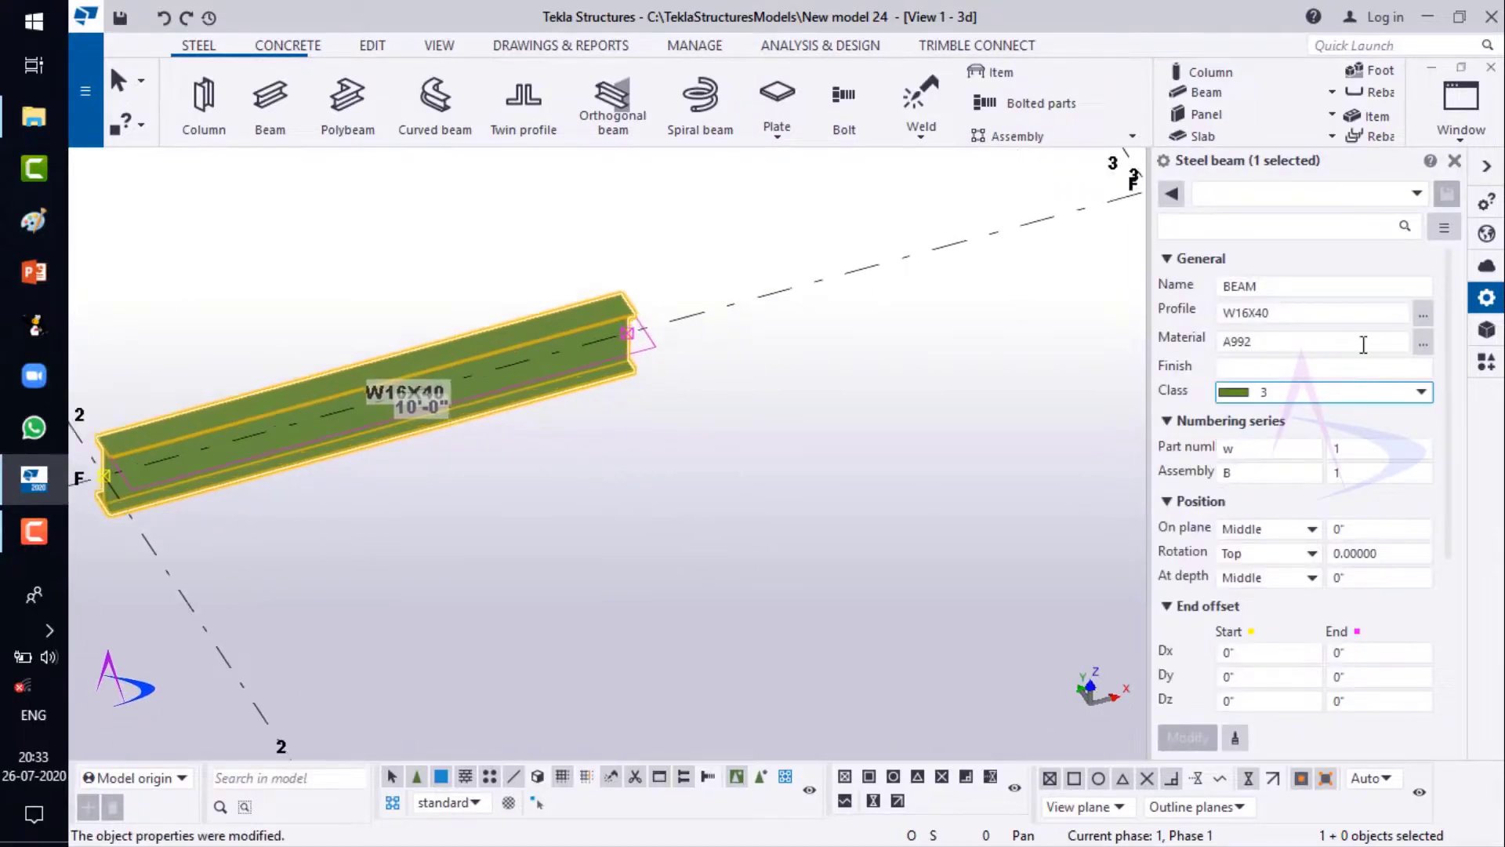
left_click(1423, 322)
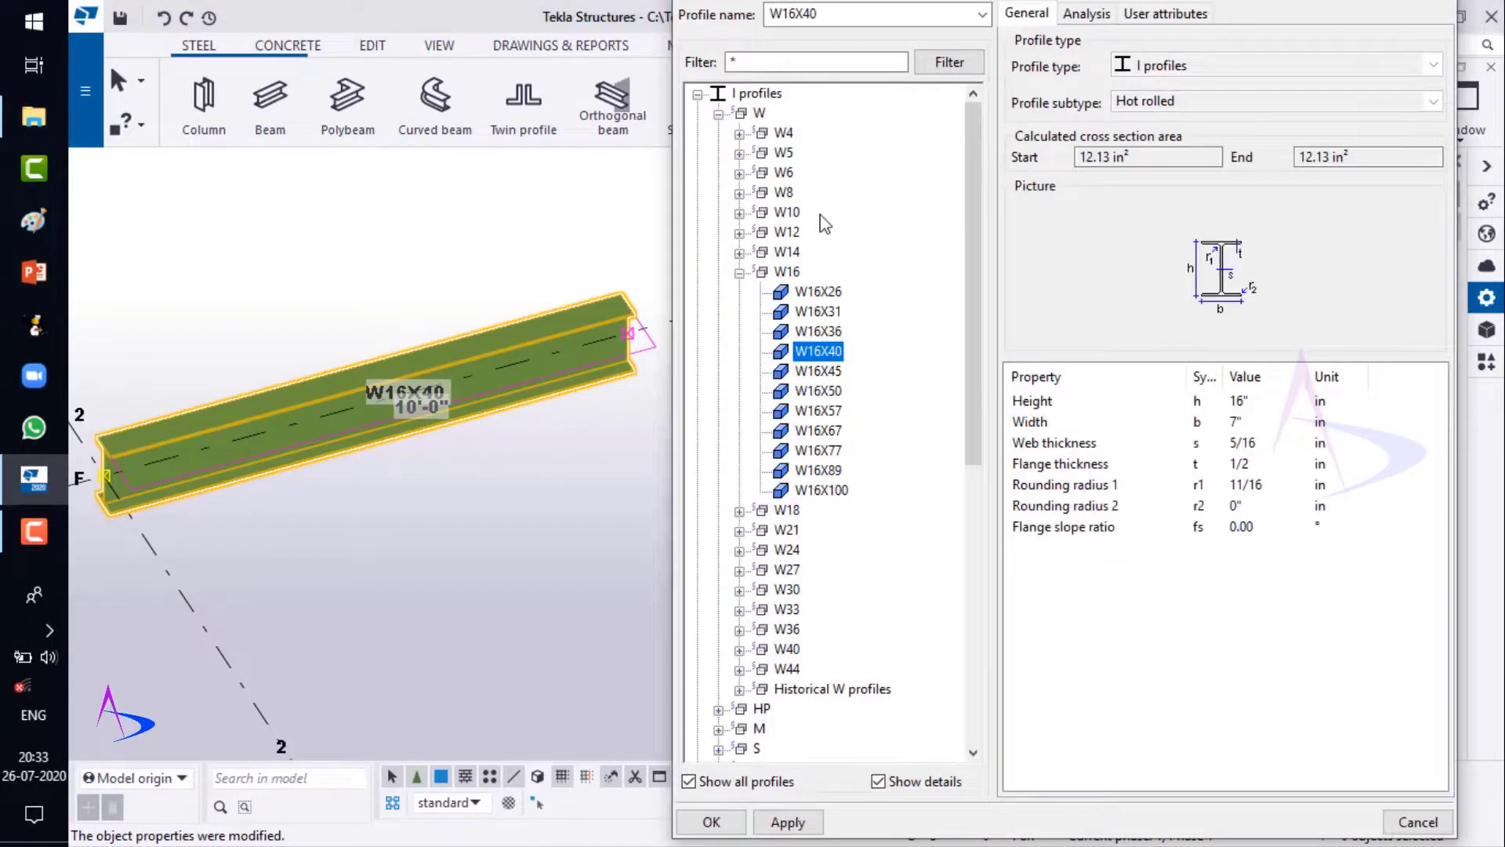
left_click(697, 95)
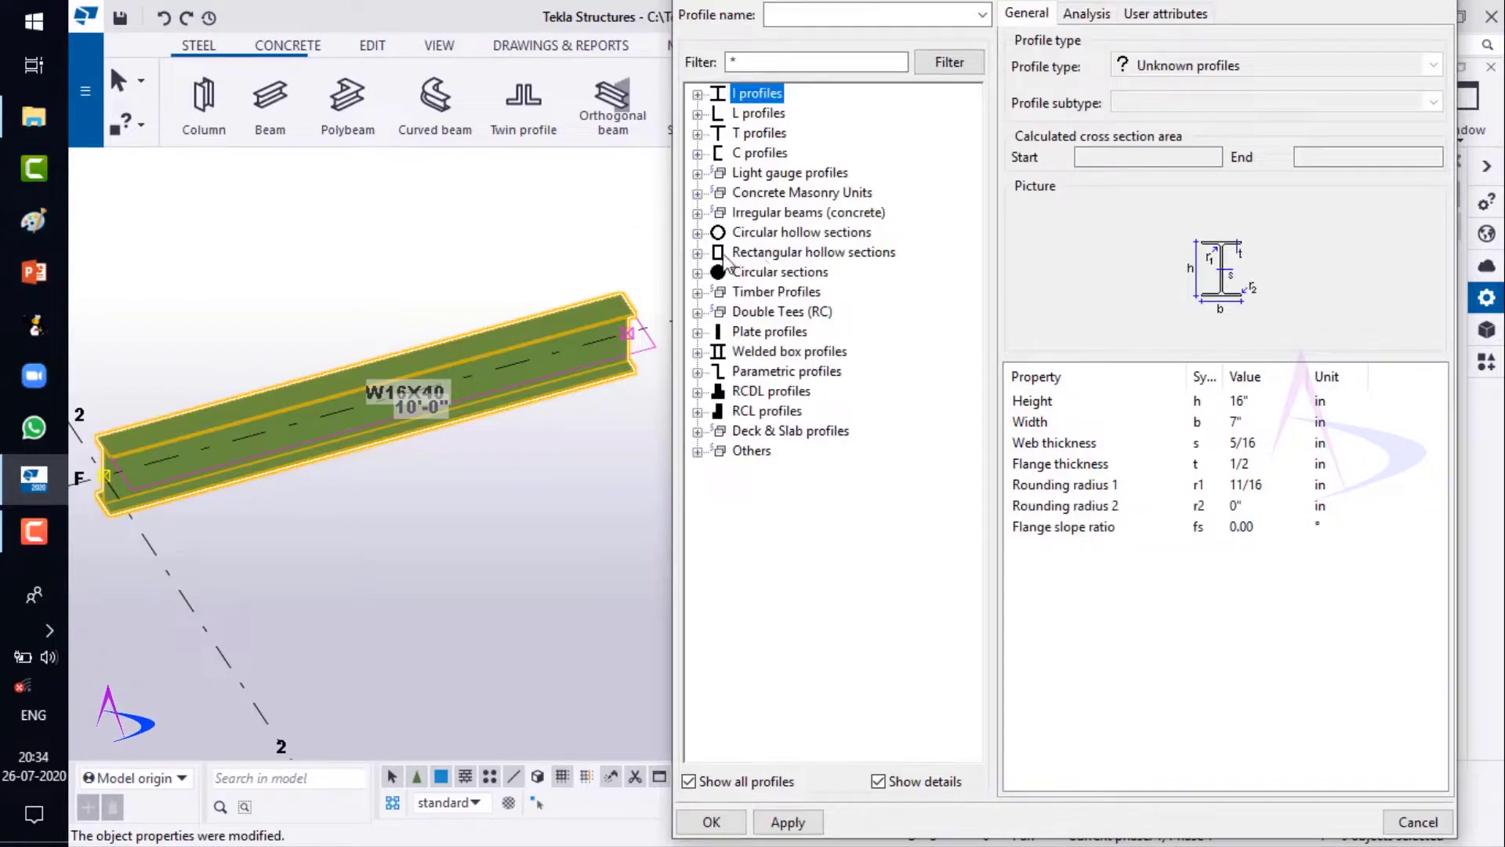
left_click(697, 233)
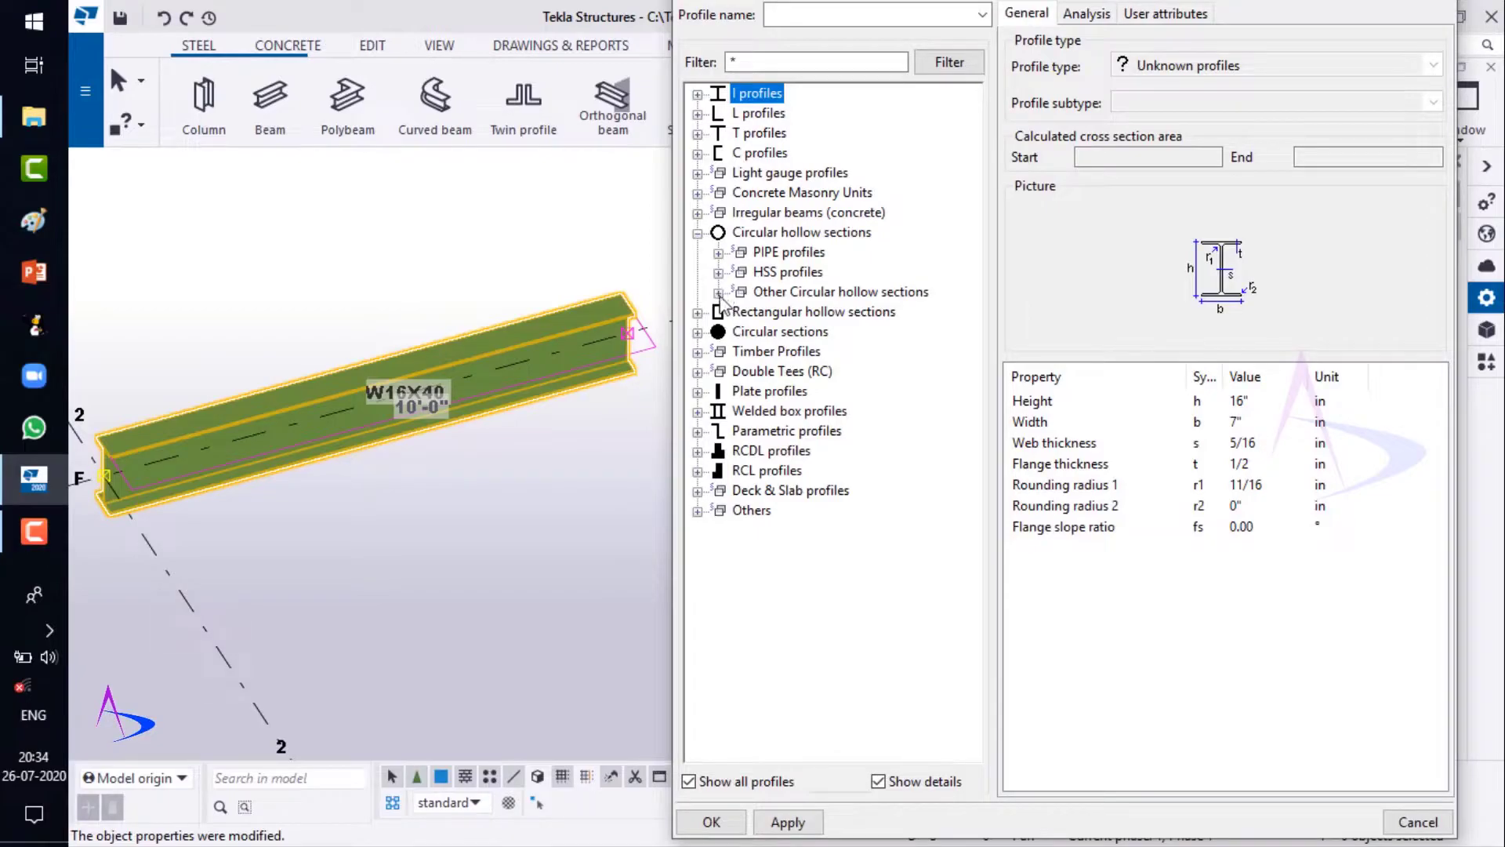
left_click(719, 293)
left_click(787, 312)
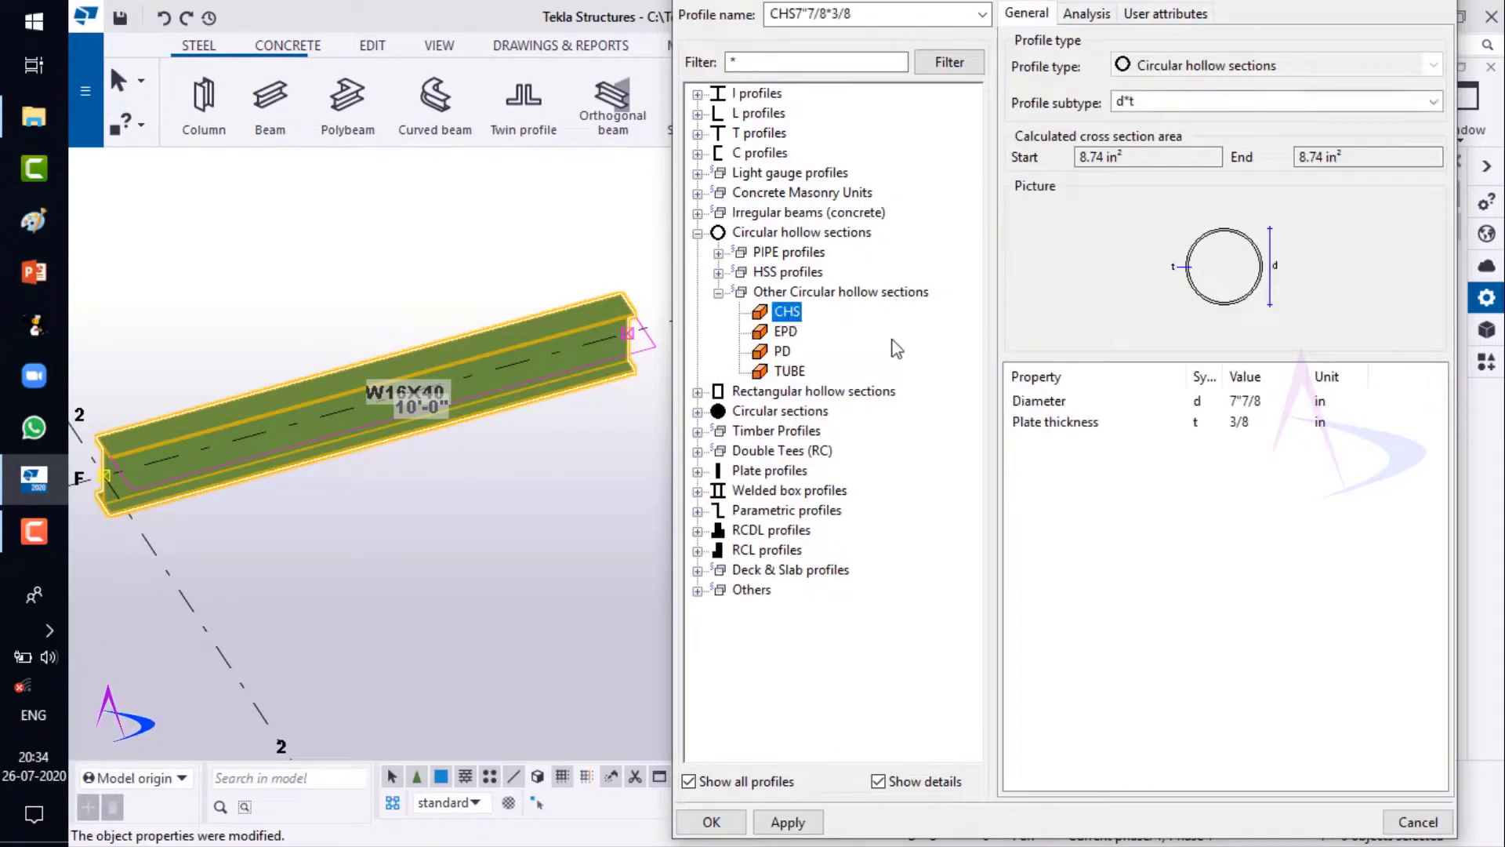
left_click(1198, 105)
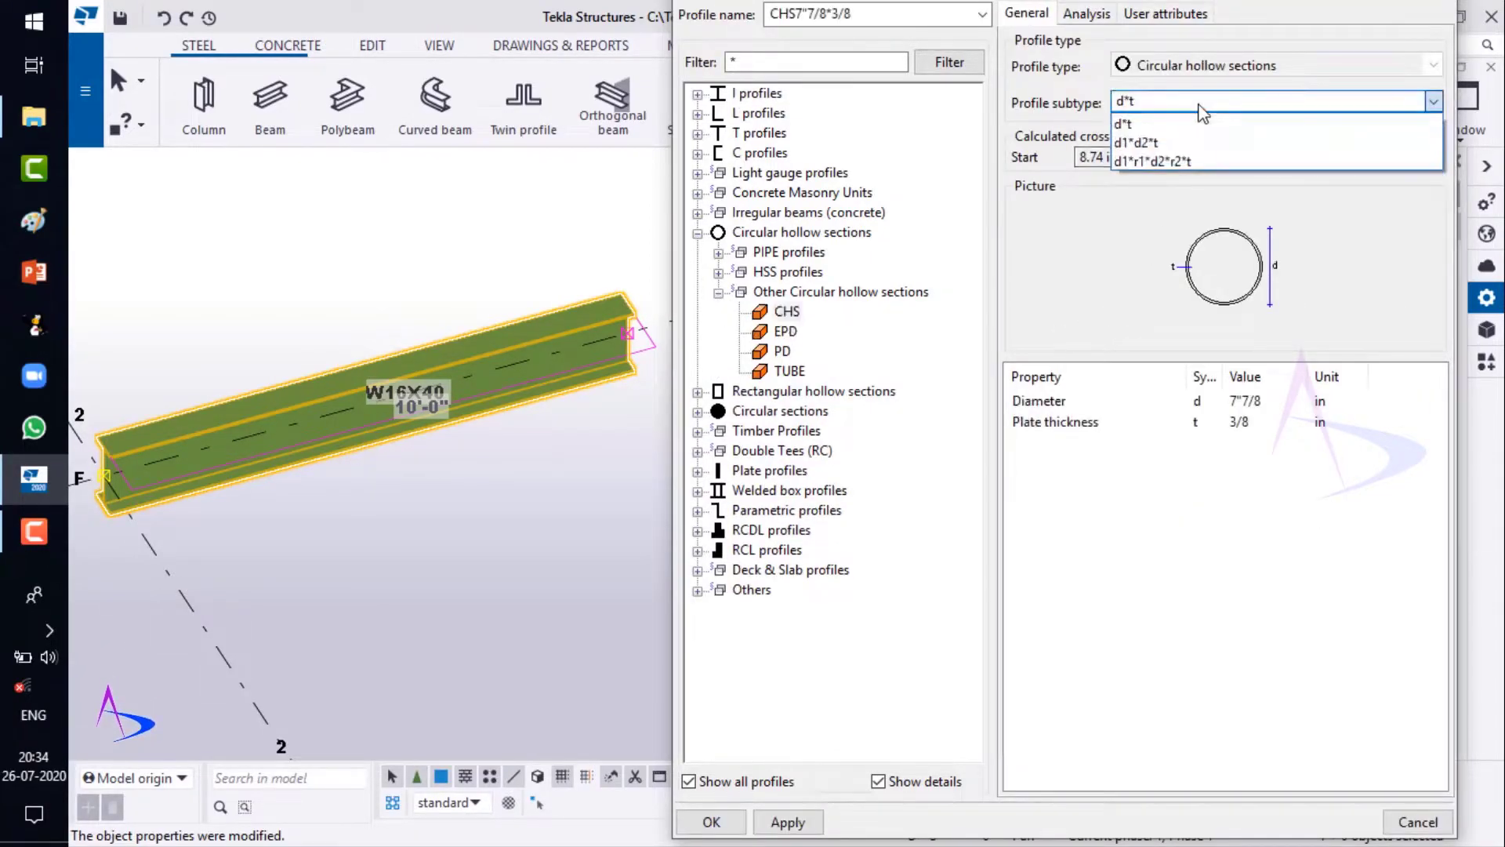
left_click(1185, 144)
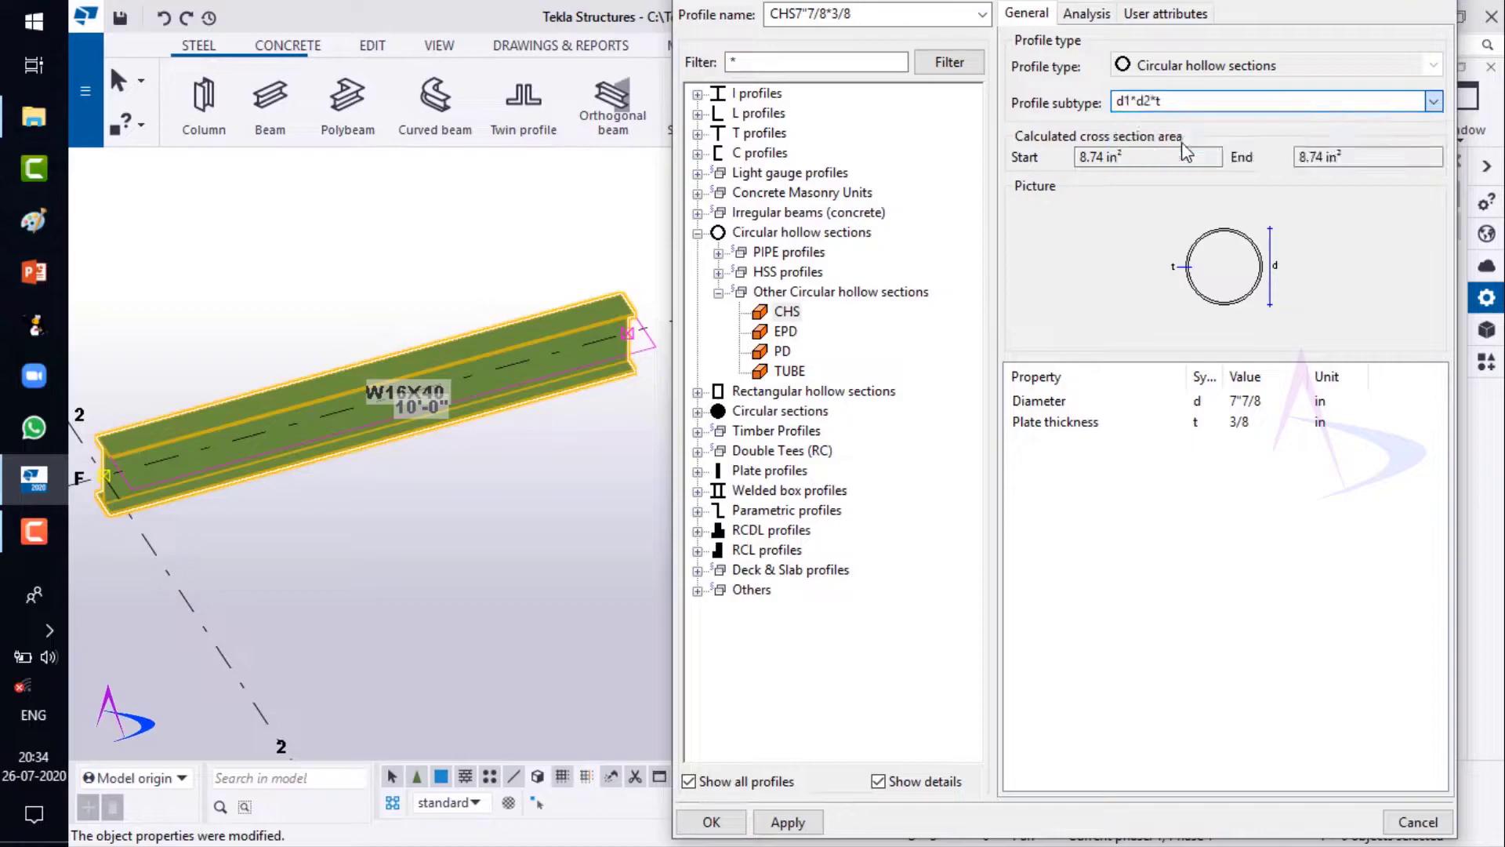
- Set Diameter 1 to 80 in, Diameter 2 to 20 in and plate thickness to 3 in, and modify the beam
left_click(1249, 400)
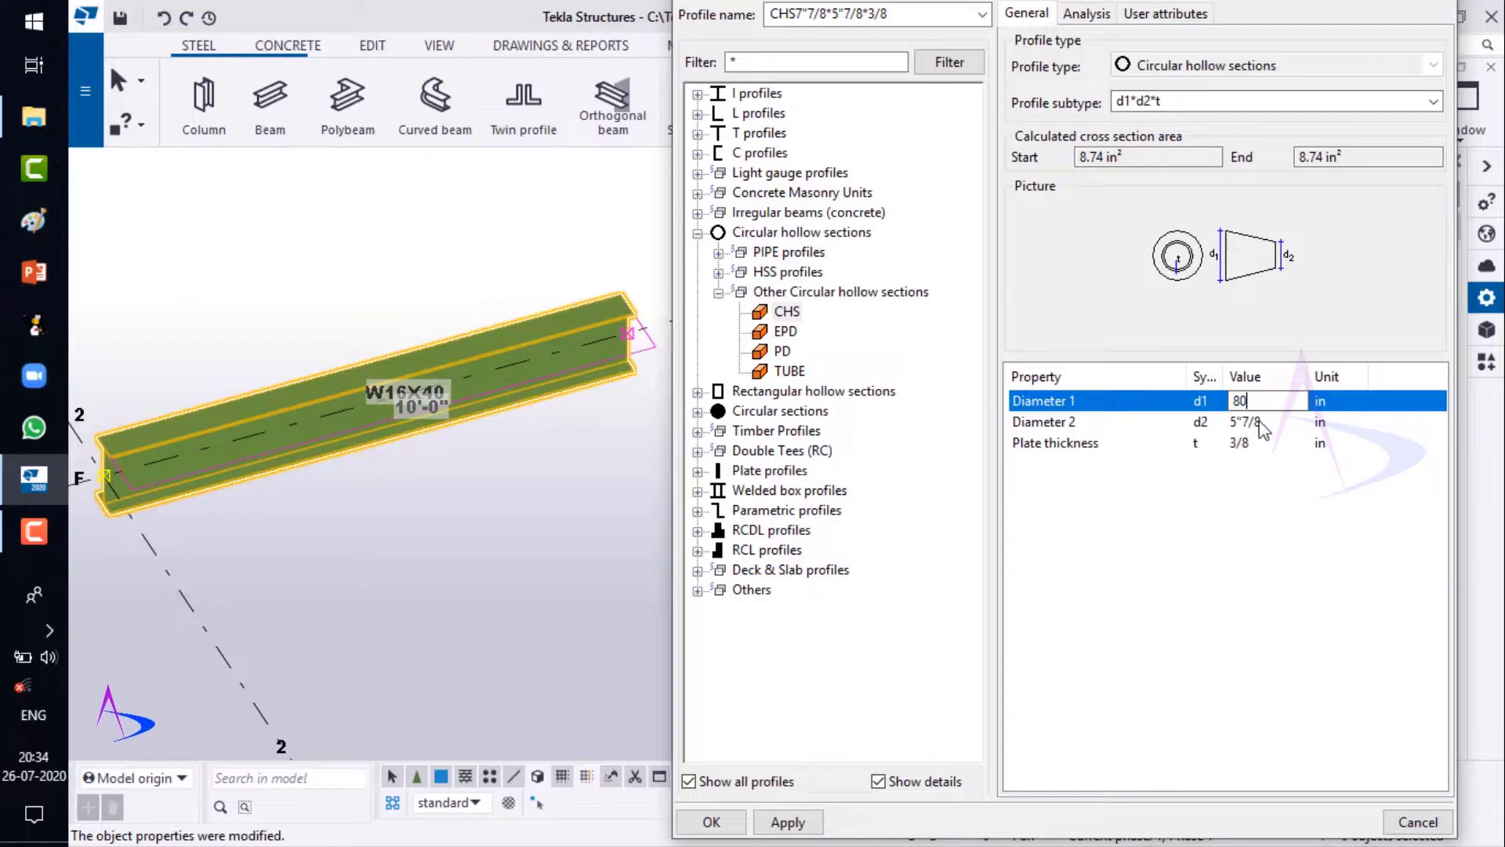
left_click(1270, 422)
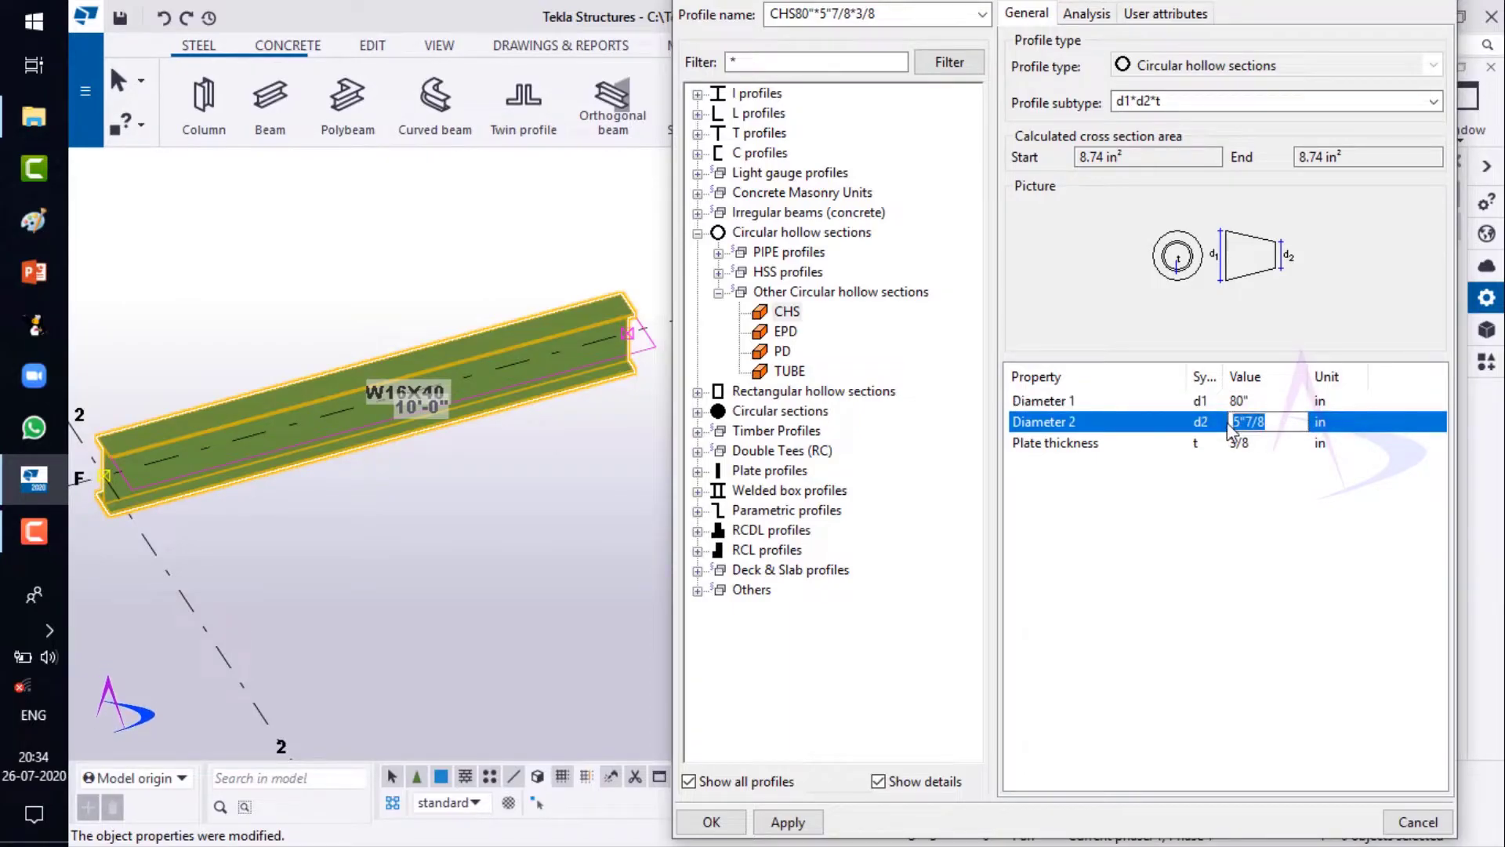
left_click(1235, 444)
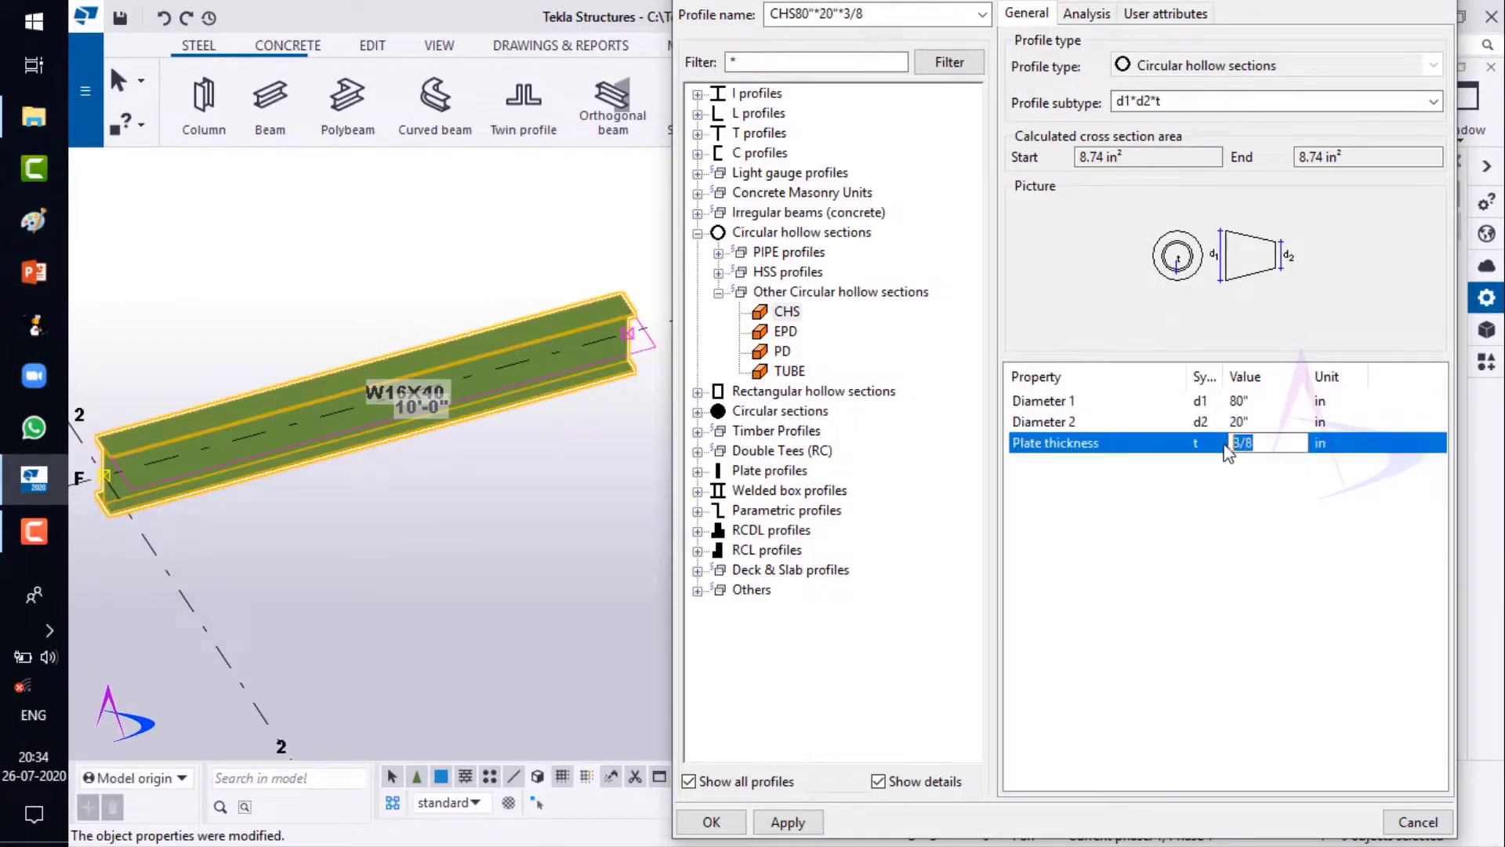
left_click(805, 820)
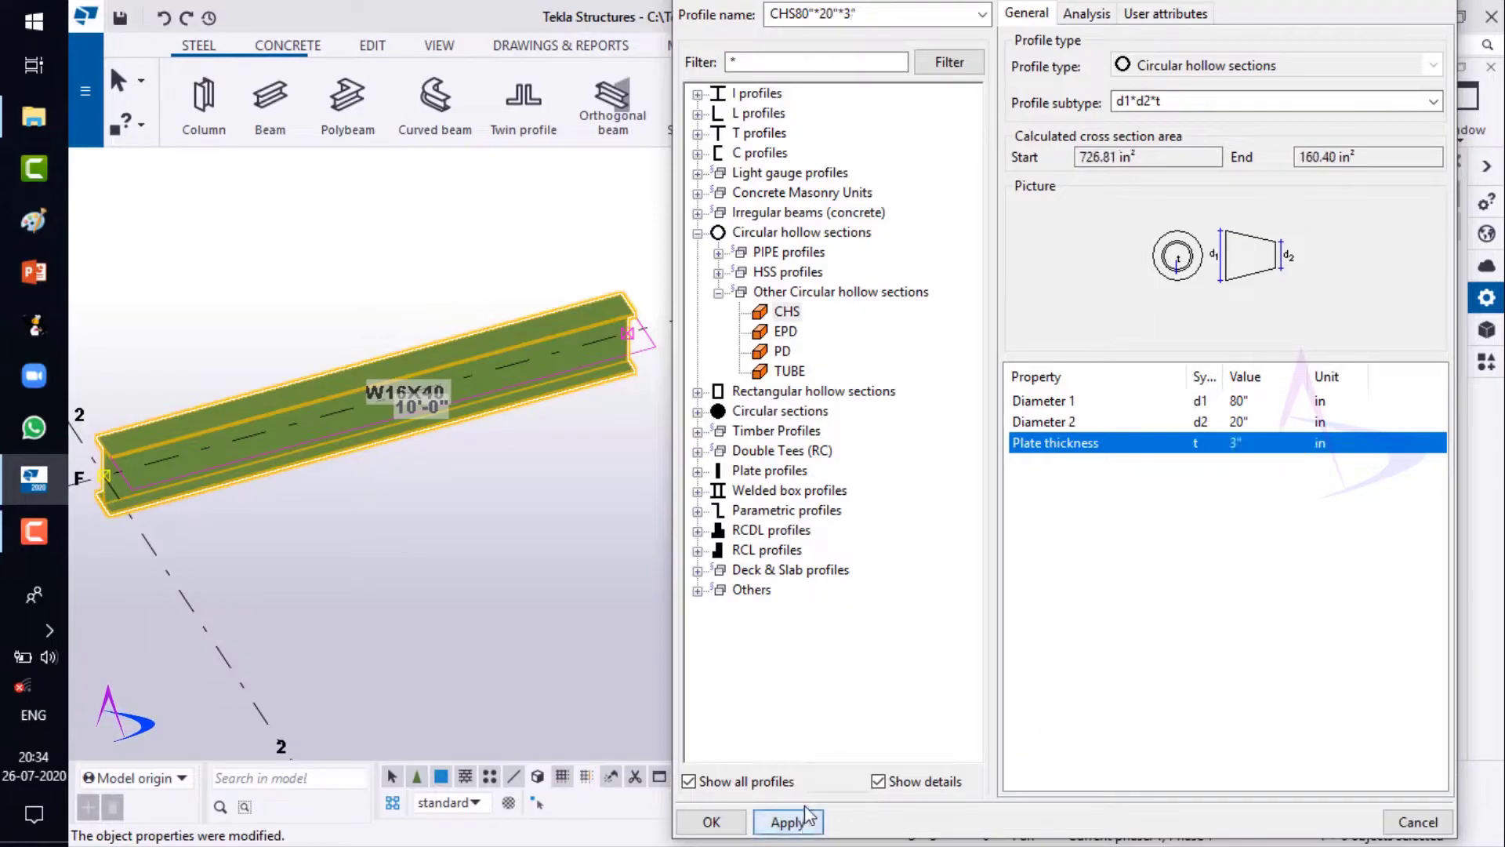
left_click(711, 822)
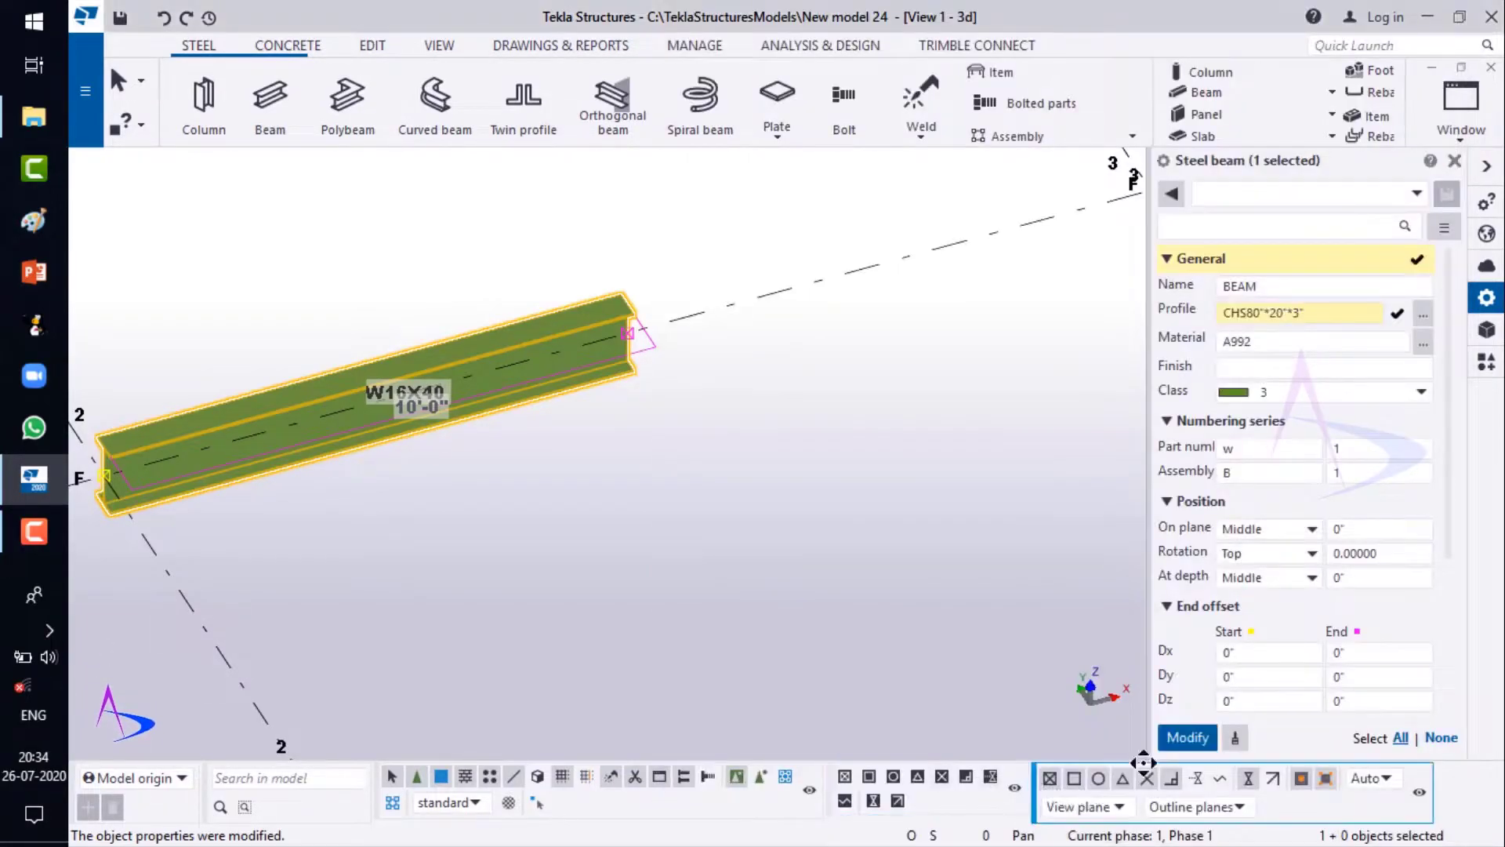
left_click(1186, 737)
- Examine the tapered circular beam on grid line F from several angles, together with the three tapered columns
scroll(826, 548, "down", 5)
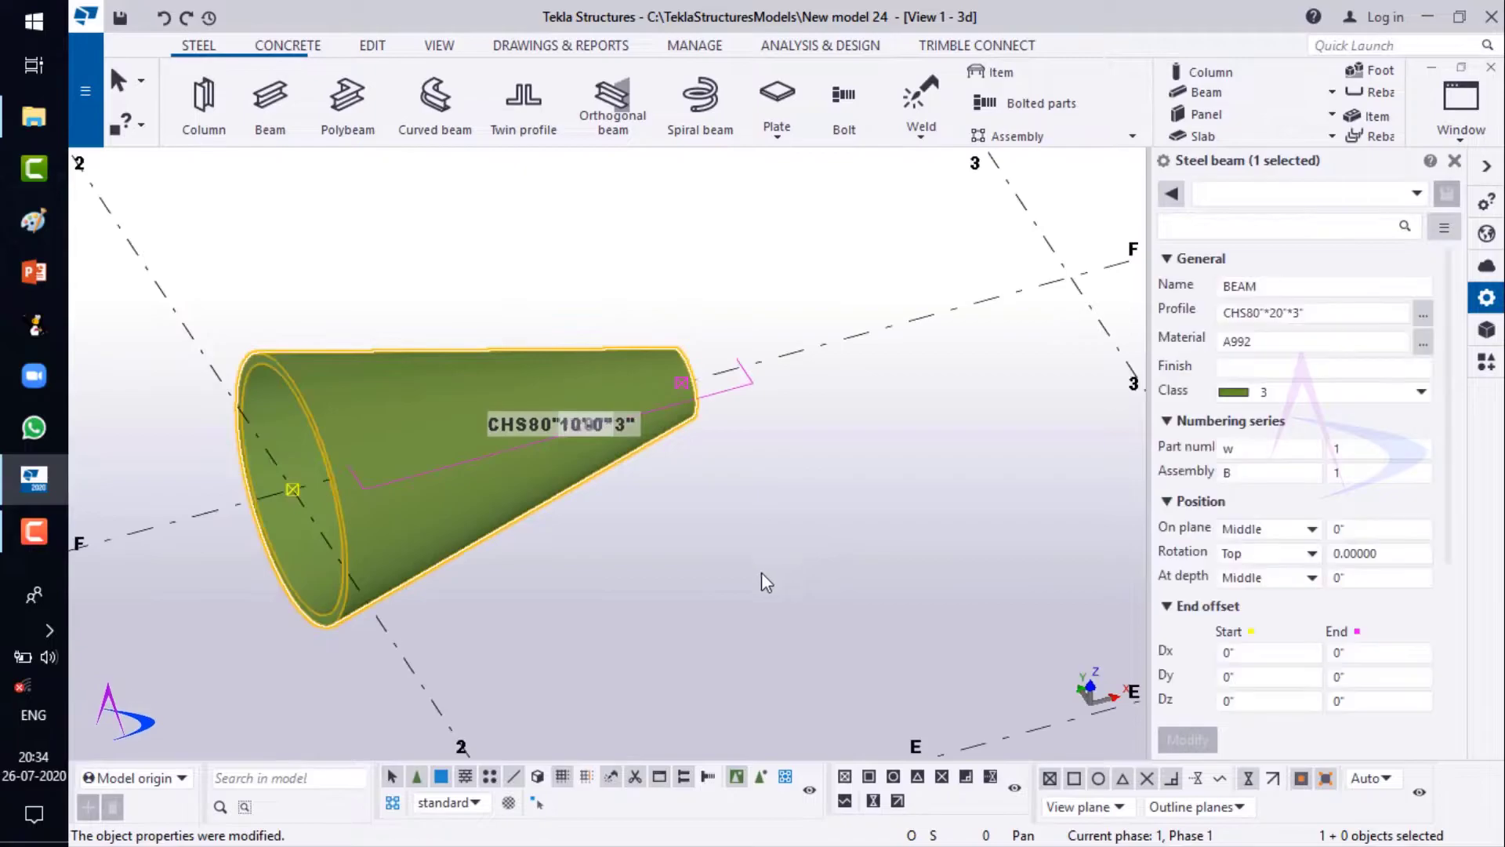
middle_click_drag(589, 599, 628, 549, "ctrl")
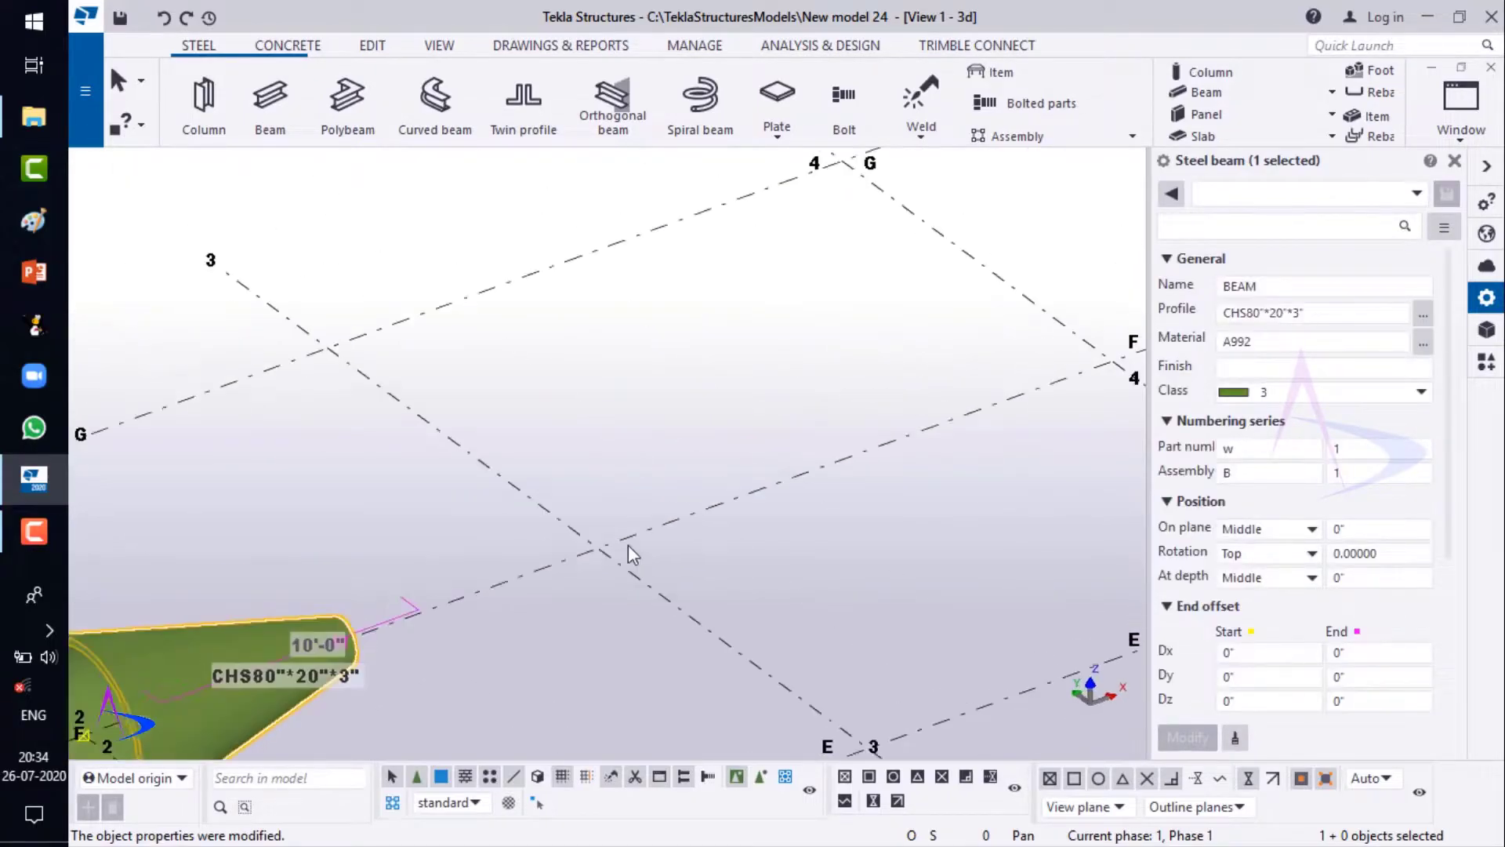
scroll(628, 549, "down", 4)
scroll(453, 657, "up", 1)
scroll(453, 659, "up", 1)
key("v")
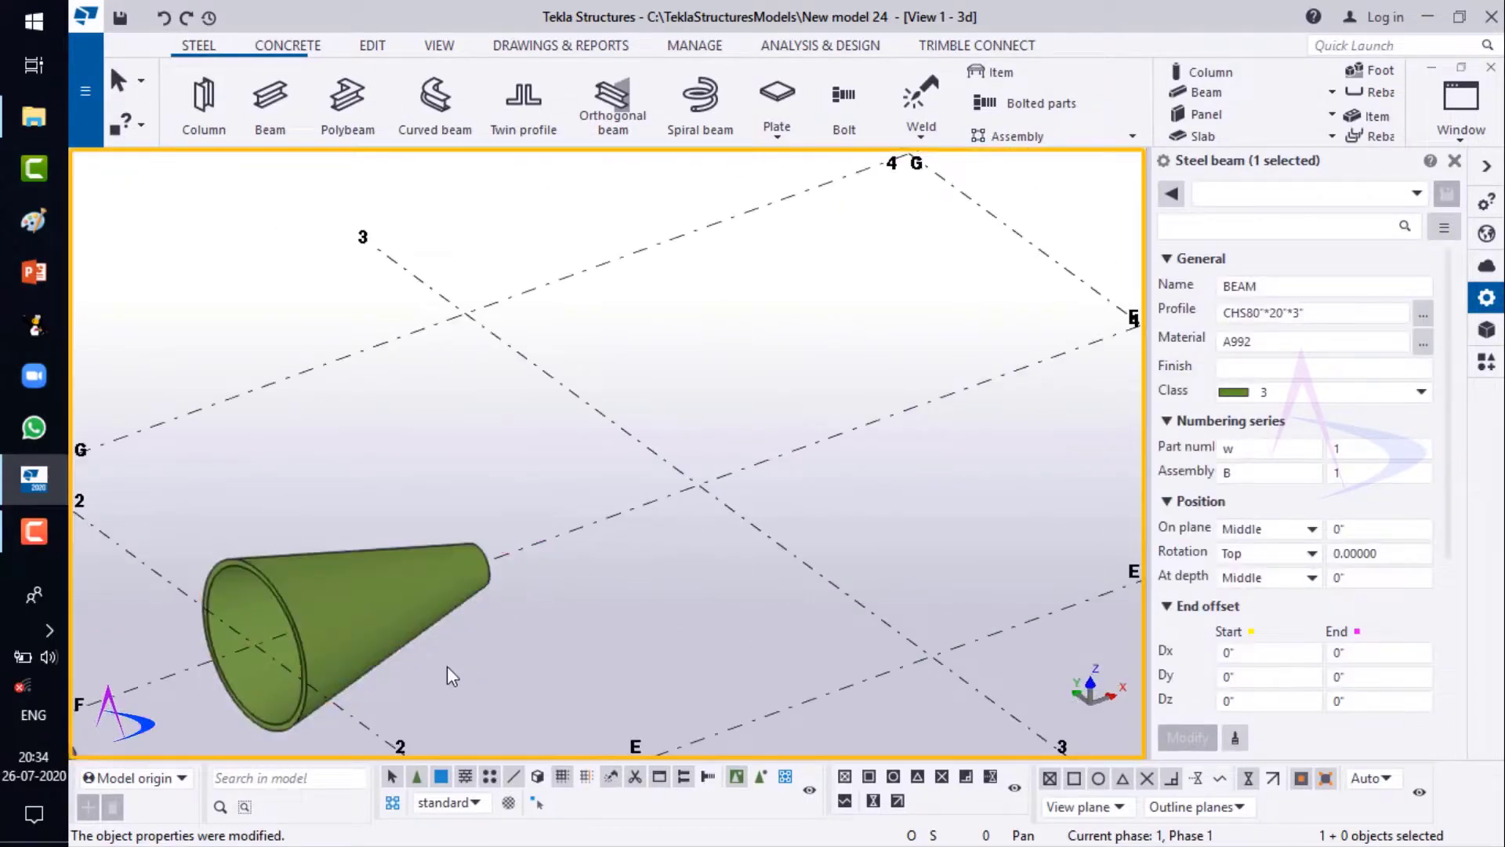
left_click(315, 636)
middle_click_drag(388, 614, 439, 530, "ctrl")
scroll(369, 471, "down", 4)
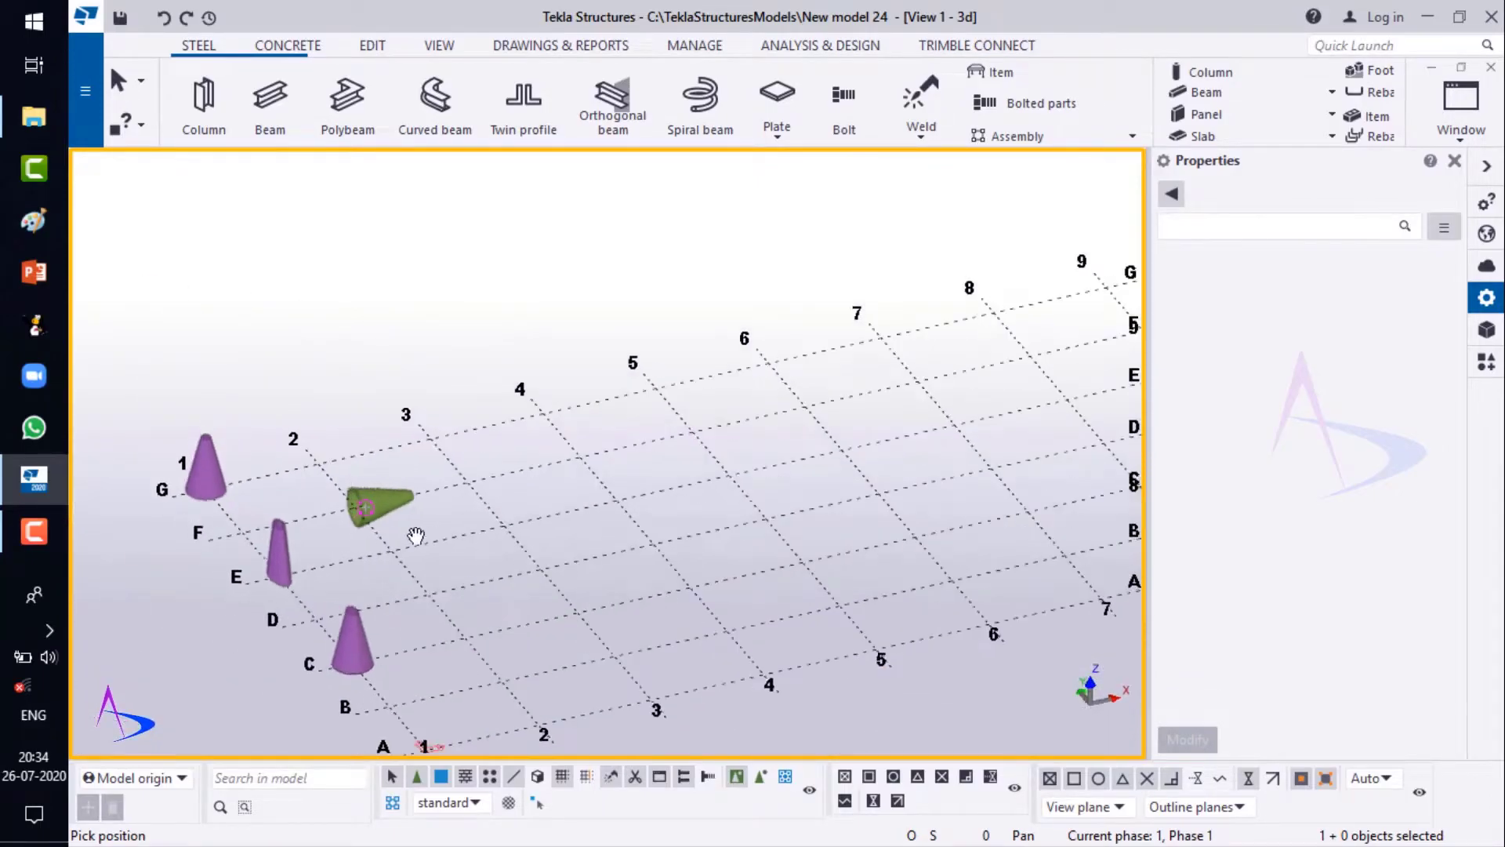
scroll(345, 578, "up", 5)
left_click_drag(365, 543, 354, 512)
right_click(490, 436)
left_click(514, 451)
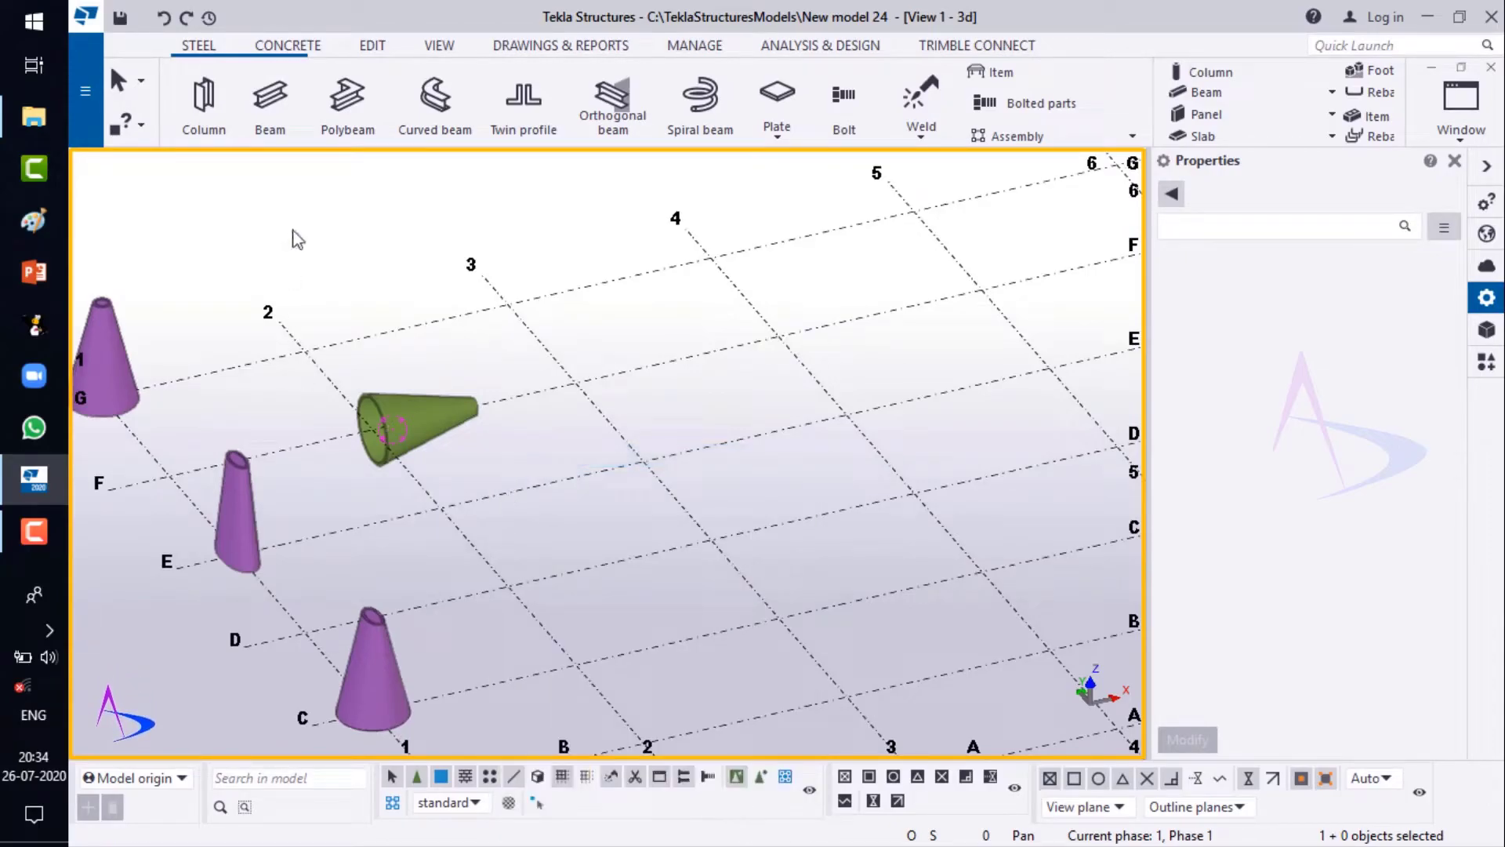
- Place a 10'-0" steel beam along grid line D, starting at its intersection with grid line 2
left_click(270, 101)
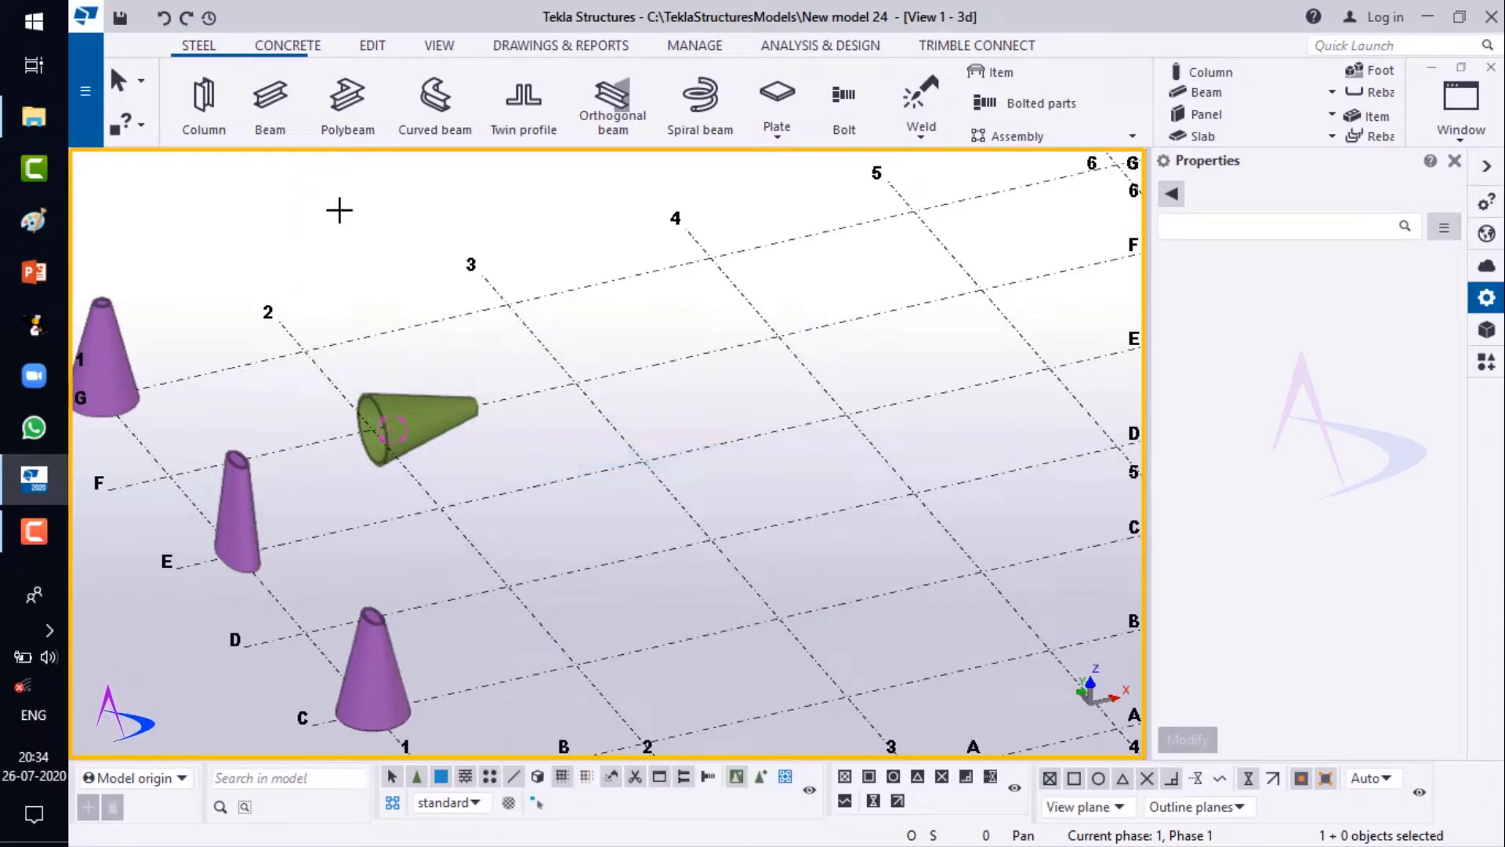
left_click(523, 589)
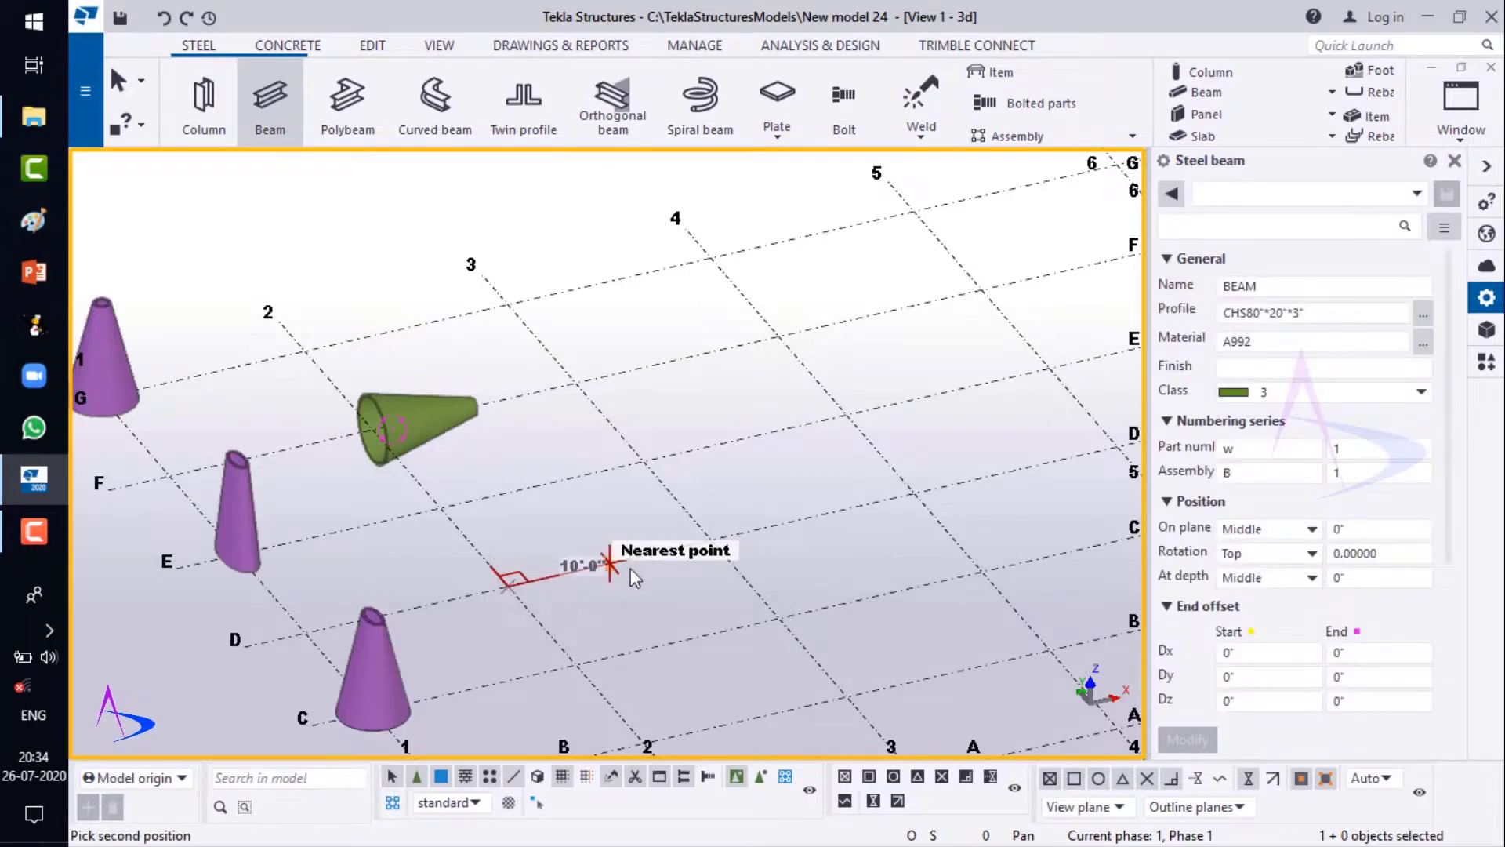
left_click(634, 577)
right_click(676, 473)
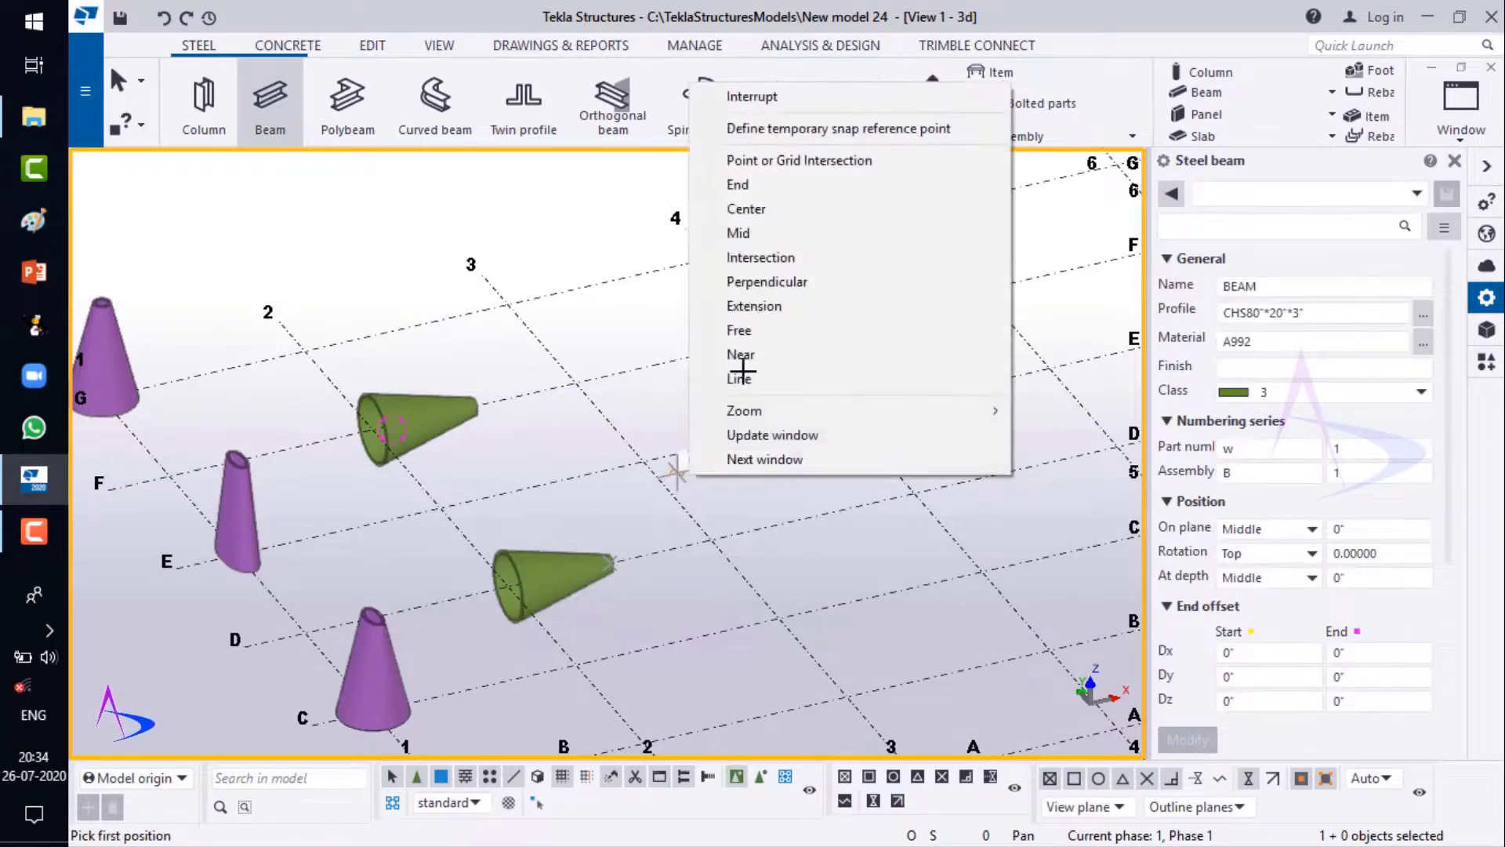
left_click(752, 96)
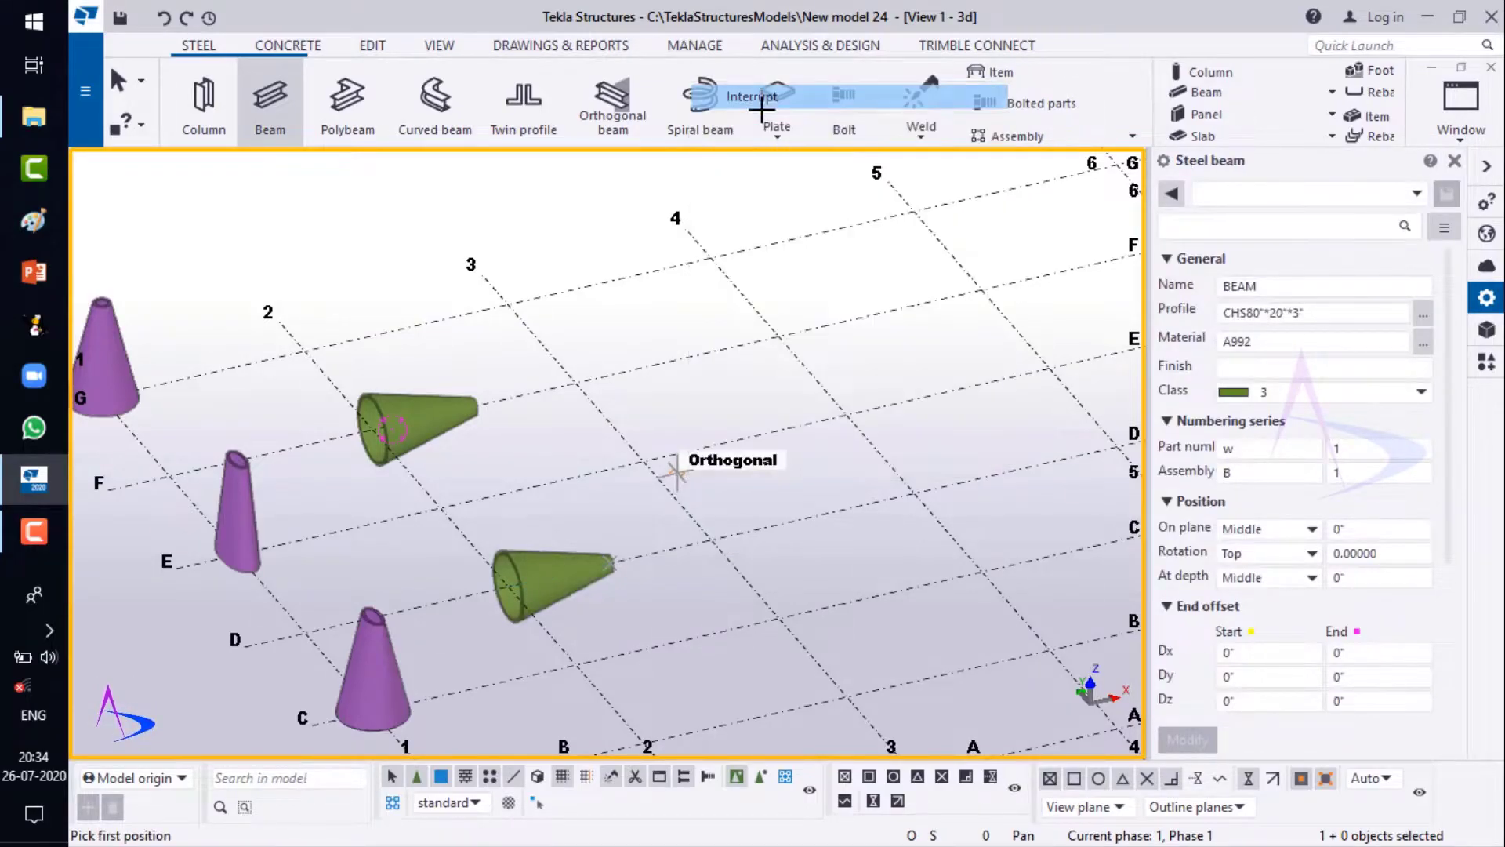
- Copy the properties of the CHS80"*40"*40"*20"*3" column on grid line E to the new beam on grid line D
left_click(247, 509)
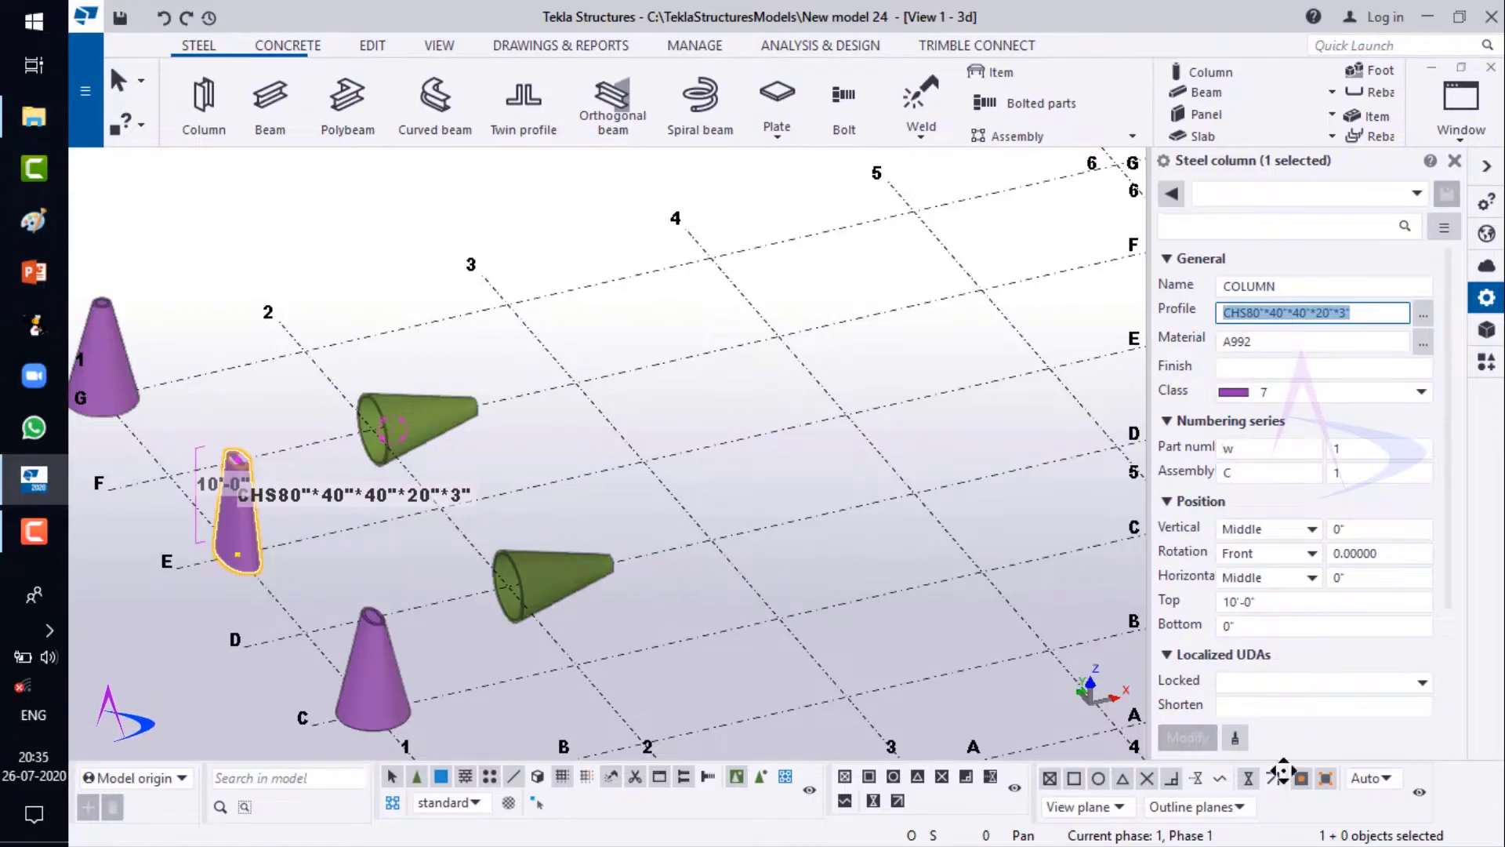
left_click(1236, 740)
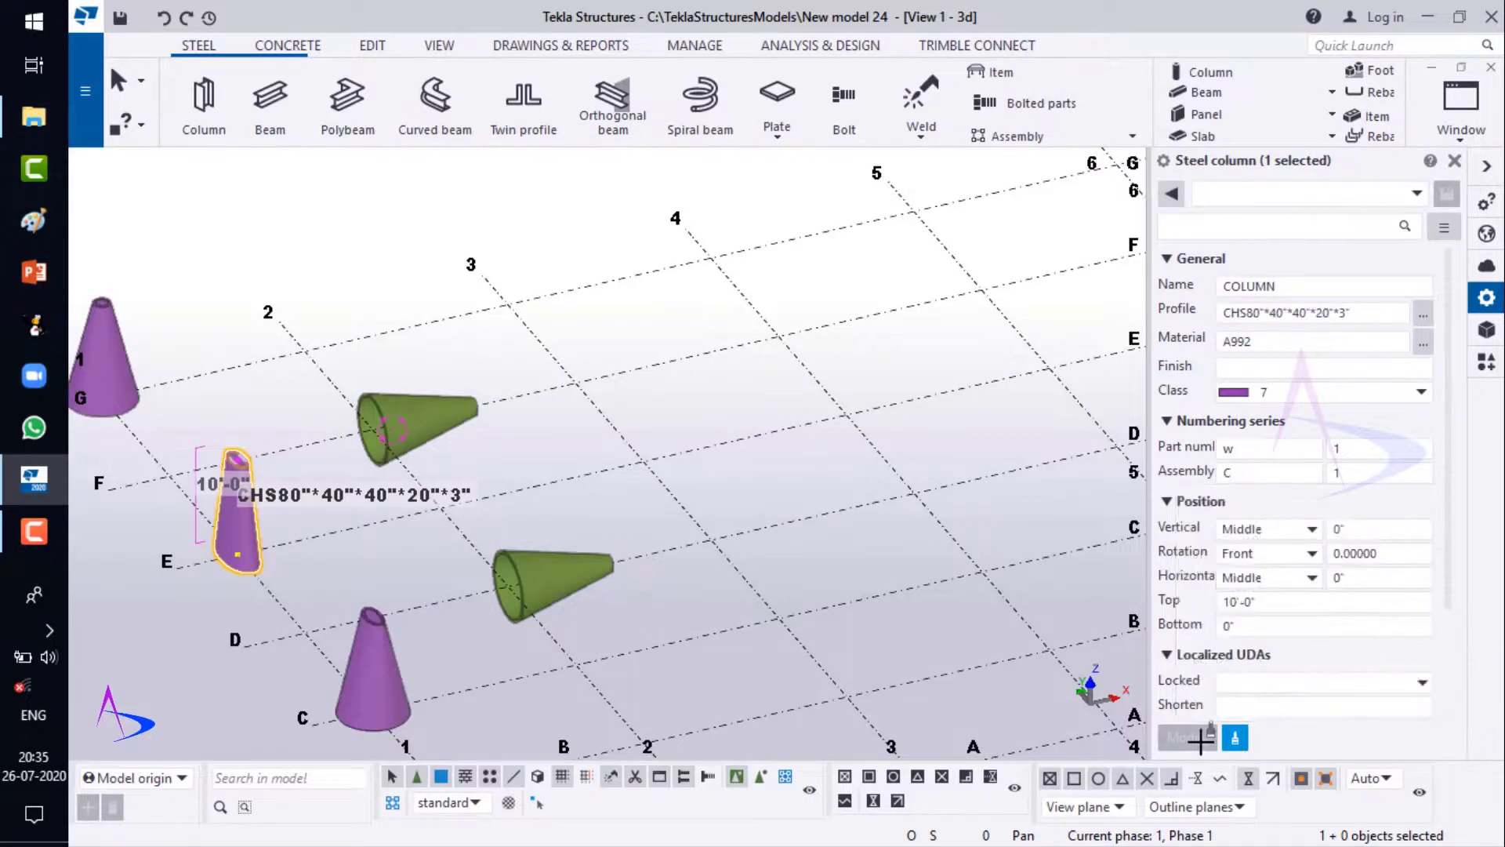
left_click(597, 586)
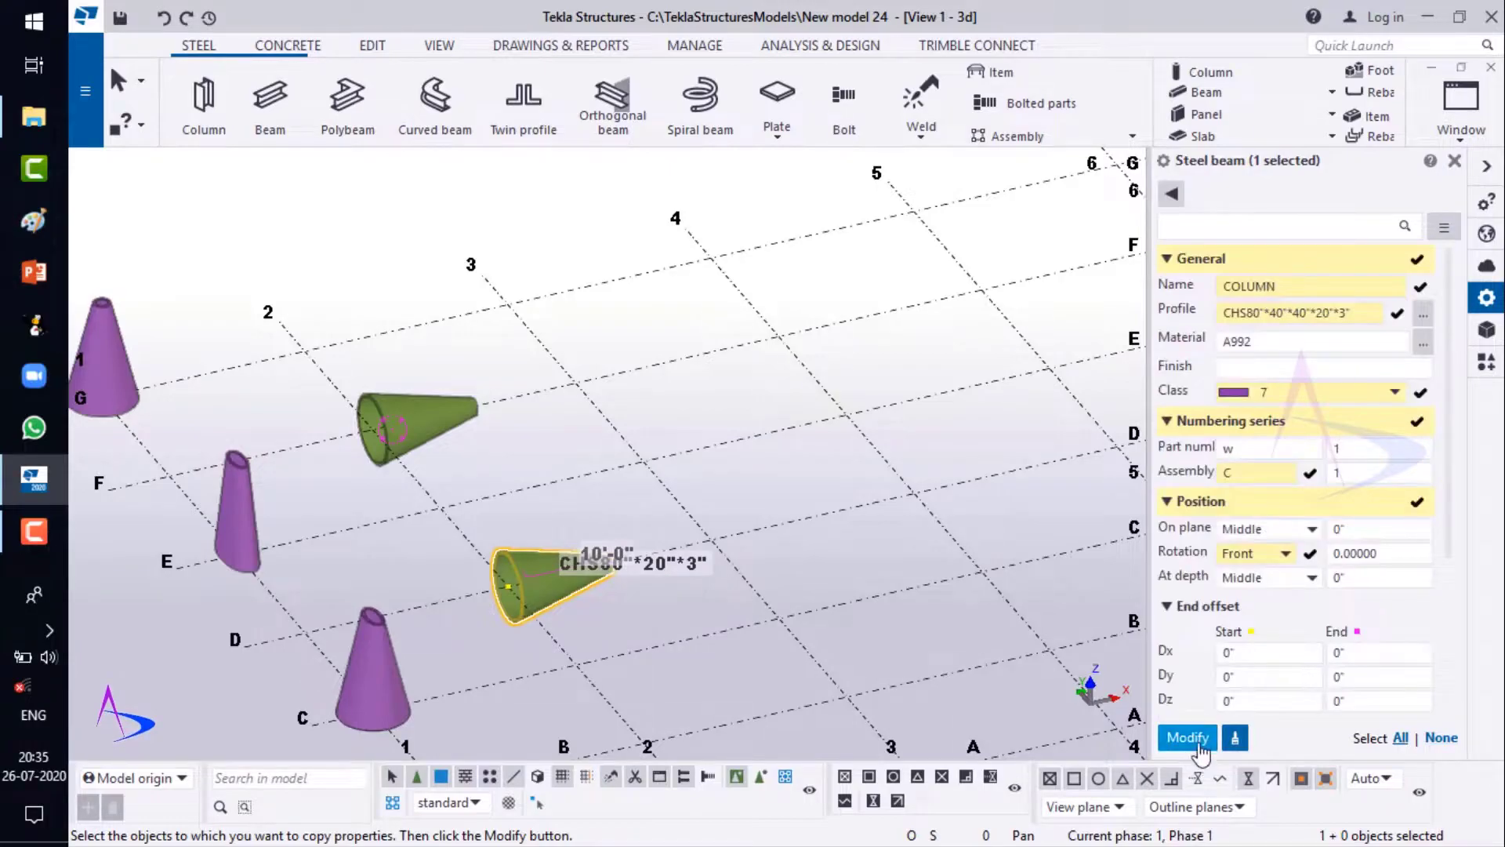
left_click(1200, 751)
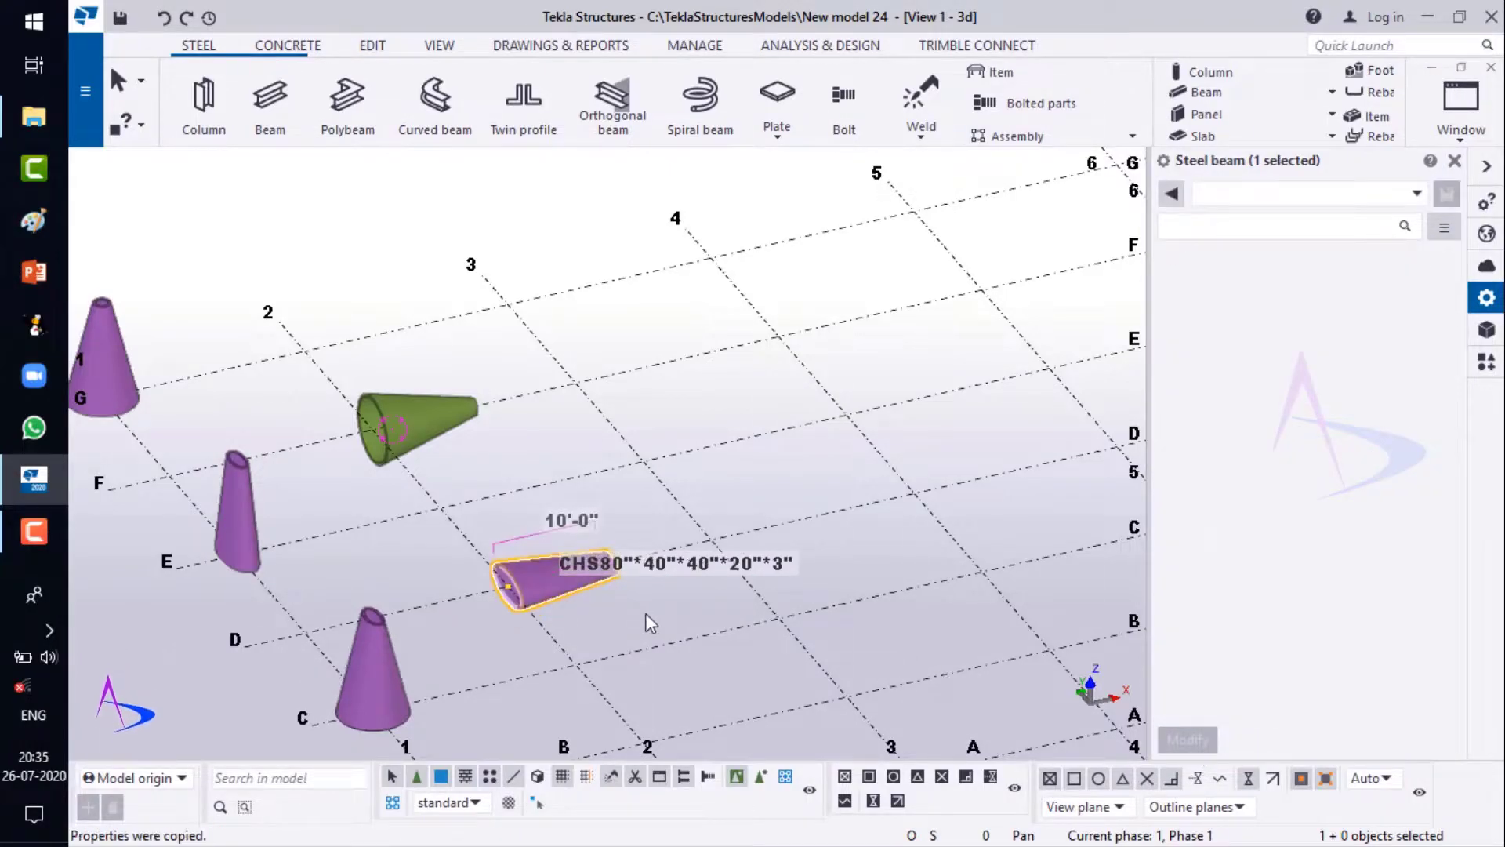
- Examine the tapered elliptical beam on grid line D from several angles, including its open end
left_click(601, 627)
scroll(599, 627, "up", 4)
middle_click_drag(637, 571, 693, 513)
scroll(692, 518, "up", 1)
key("v")
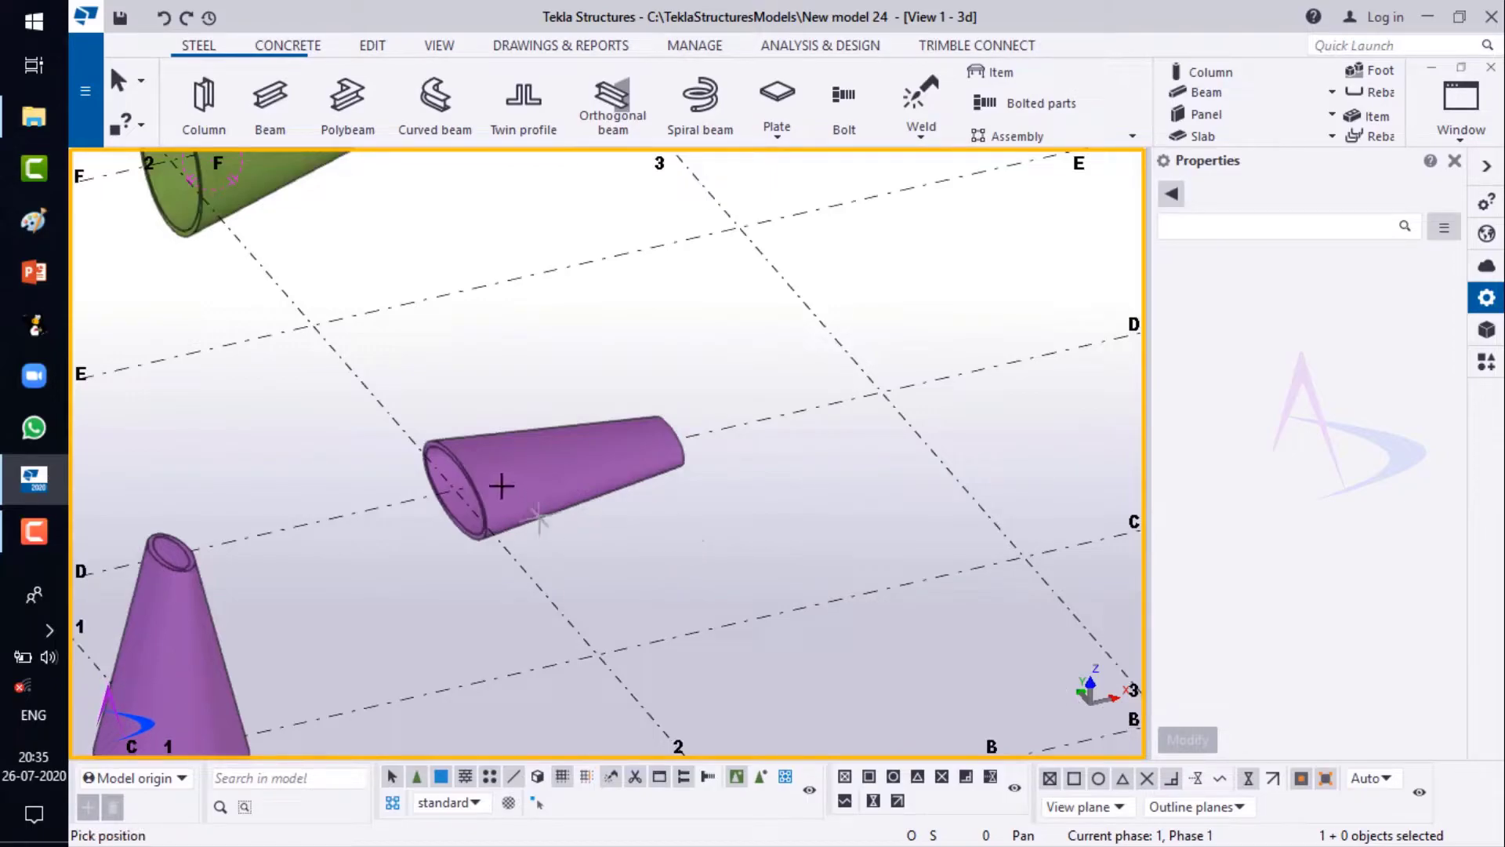
middle_click_drag(658, 471, 597, 480, "ctrl")
scroll(609, 471, "up", 5)
scroll(597, 481, "down", 4)
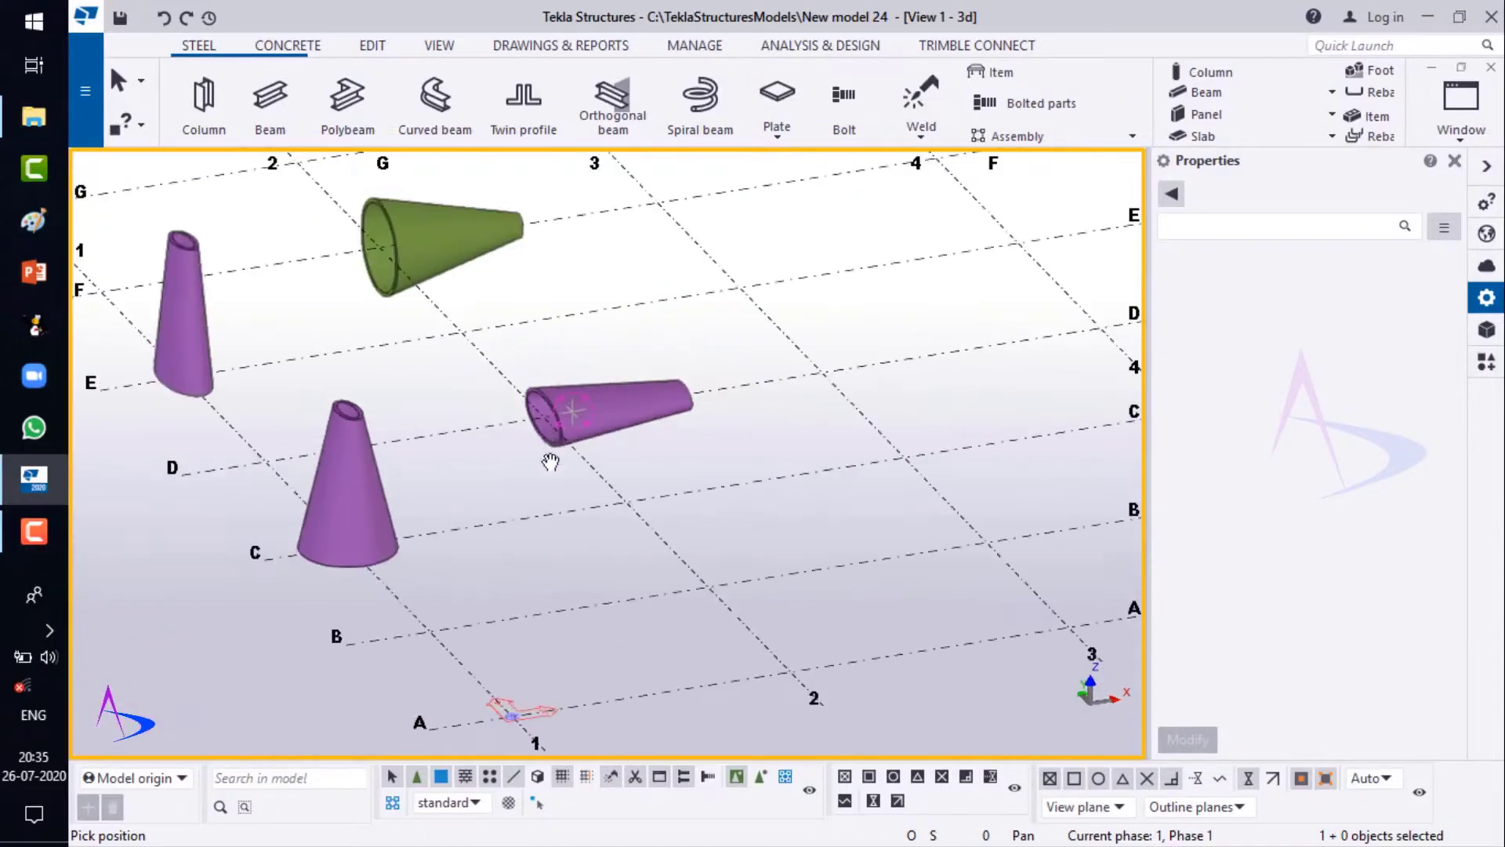
middle_click_drag(582, 539, 618, 407, "ctrl")
right_click(641, 322)
left_click(682, 342)
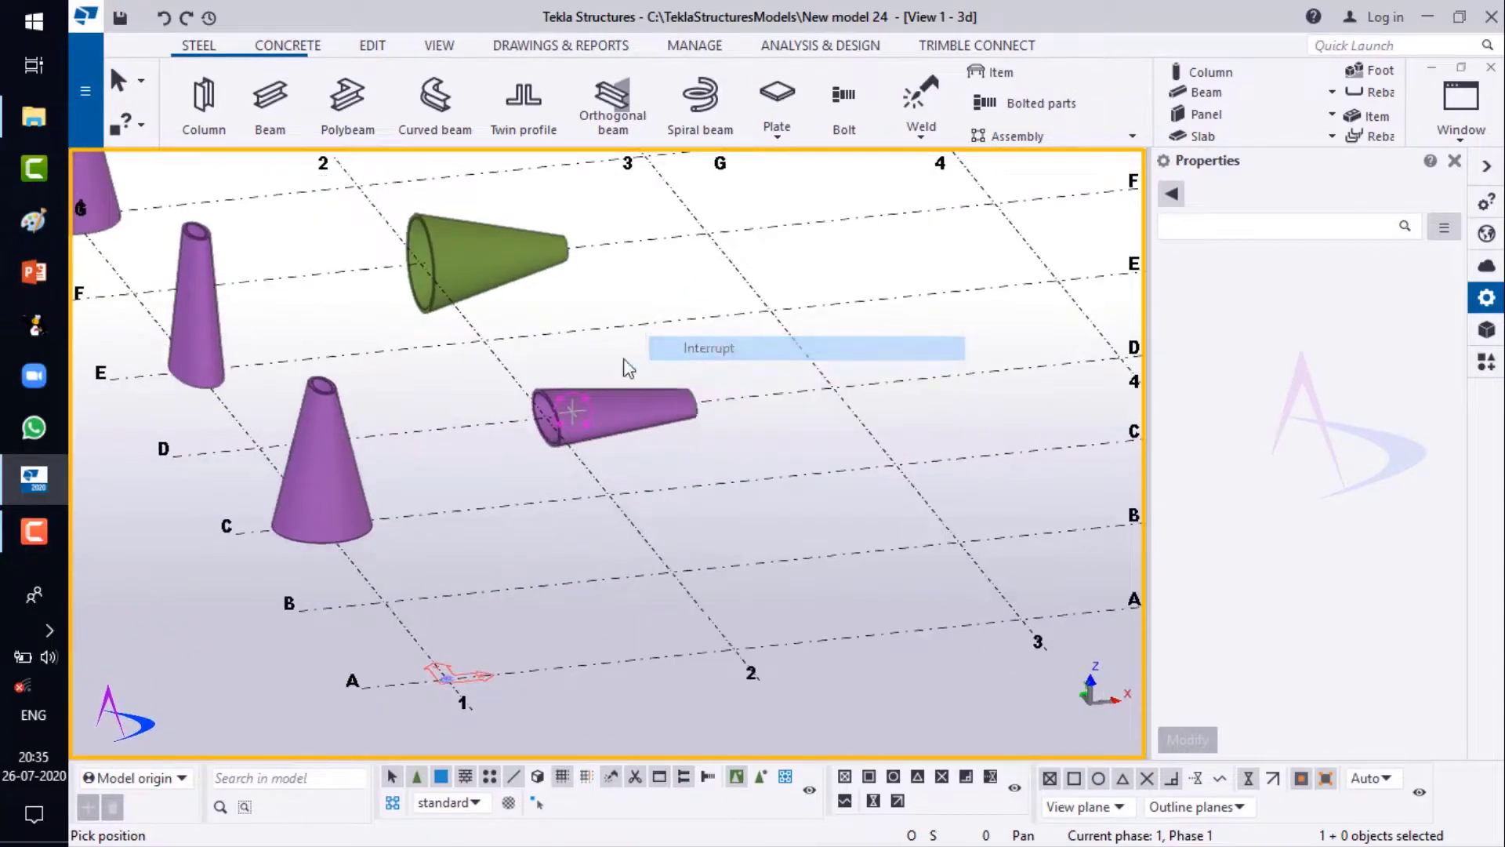
- Place a 10'-0" steel beam along grid line B, from grid line 2 to the midpoint before grid line 3
left_click(270, 106)
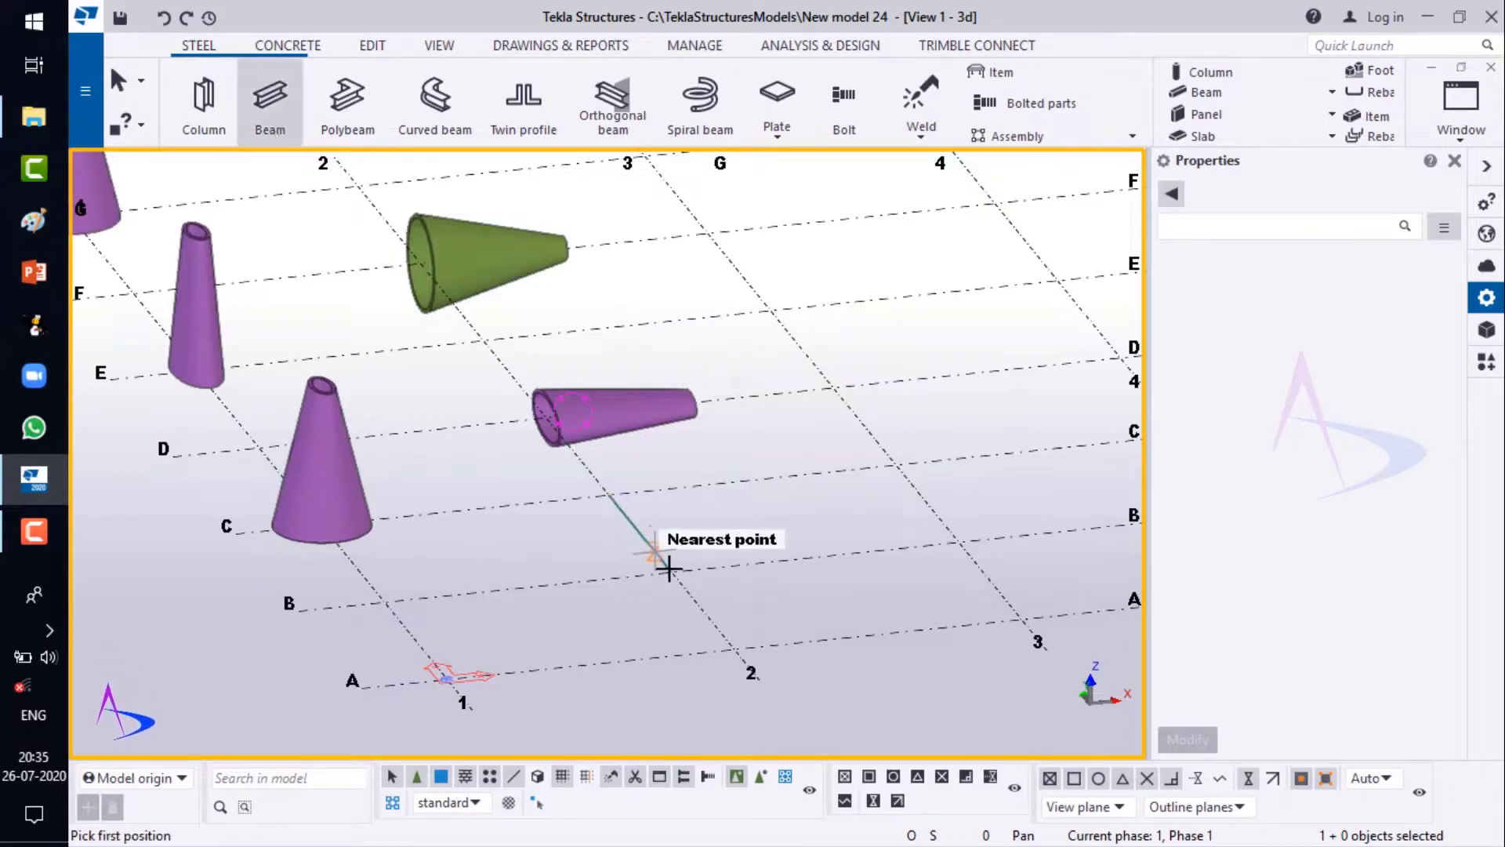
left_click(812, 568)
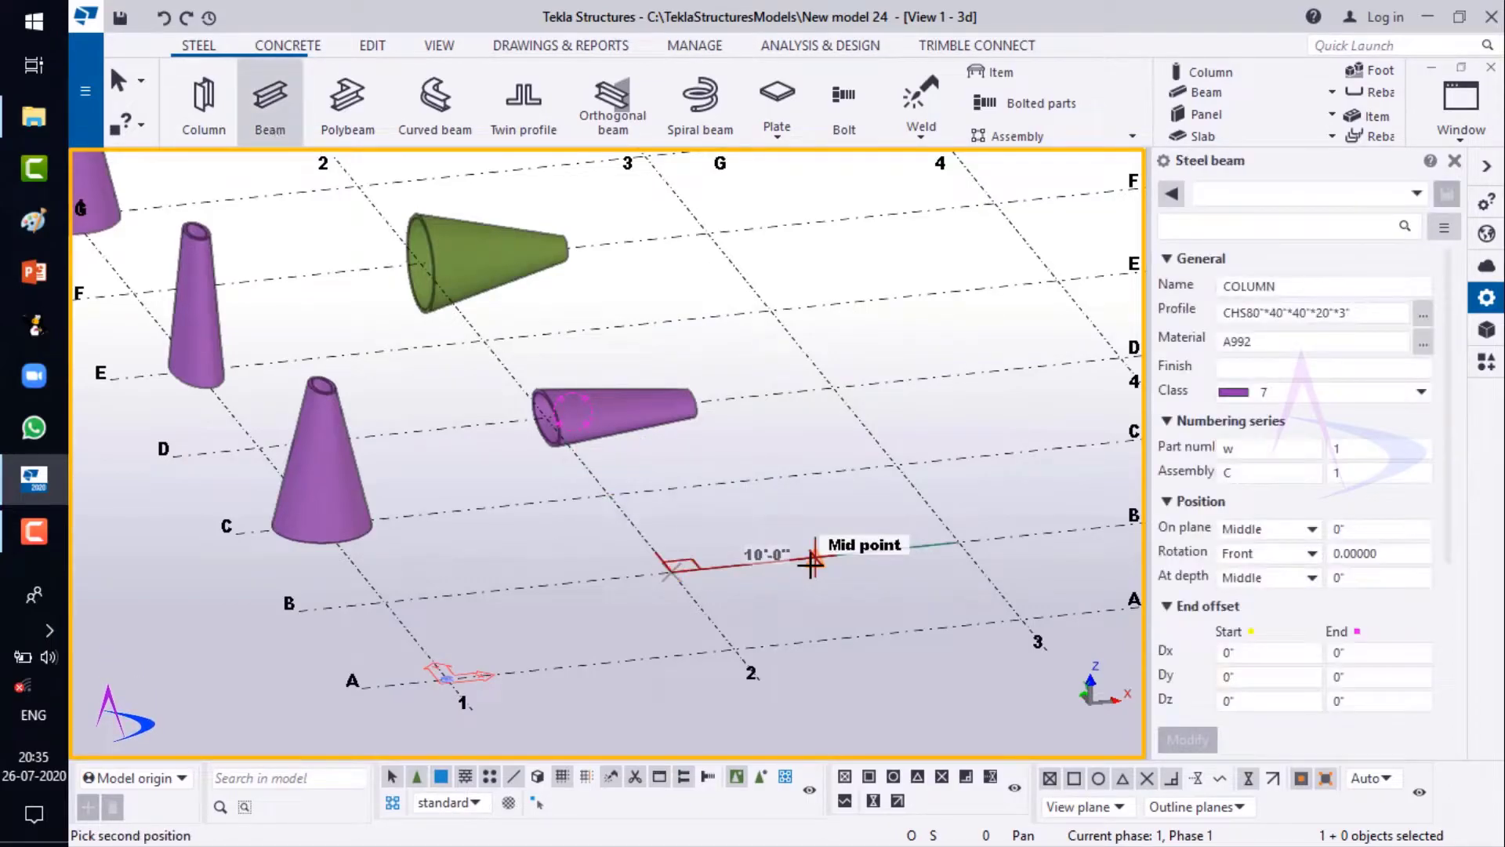
left_click(788, 436)
right_click(793, 436)
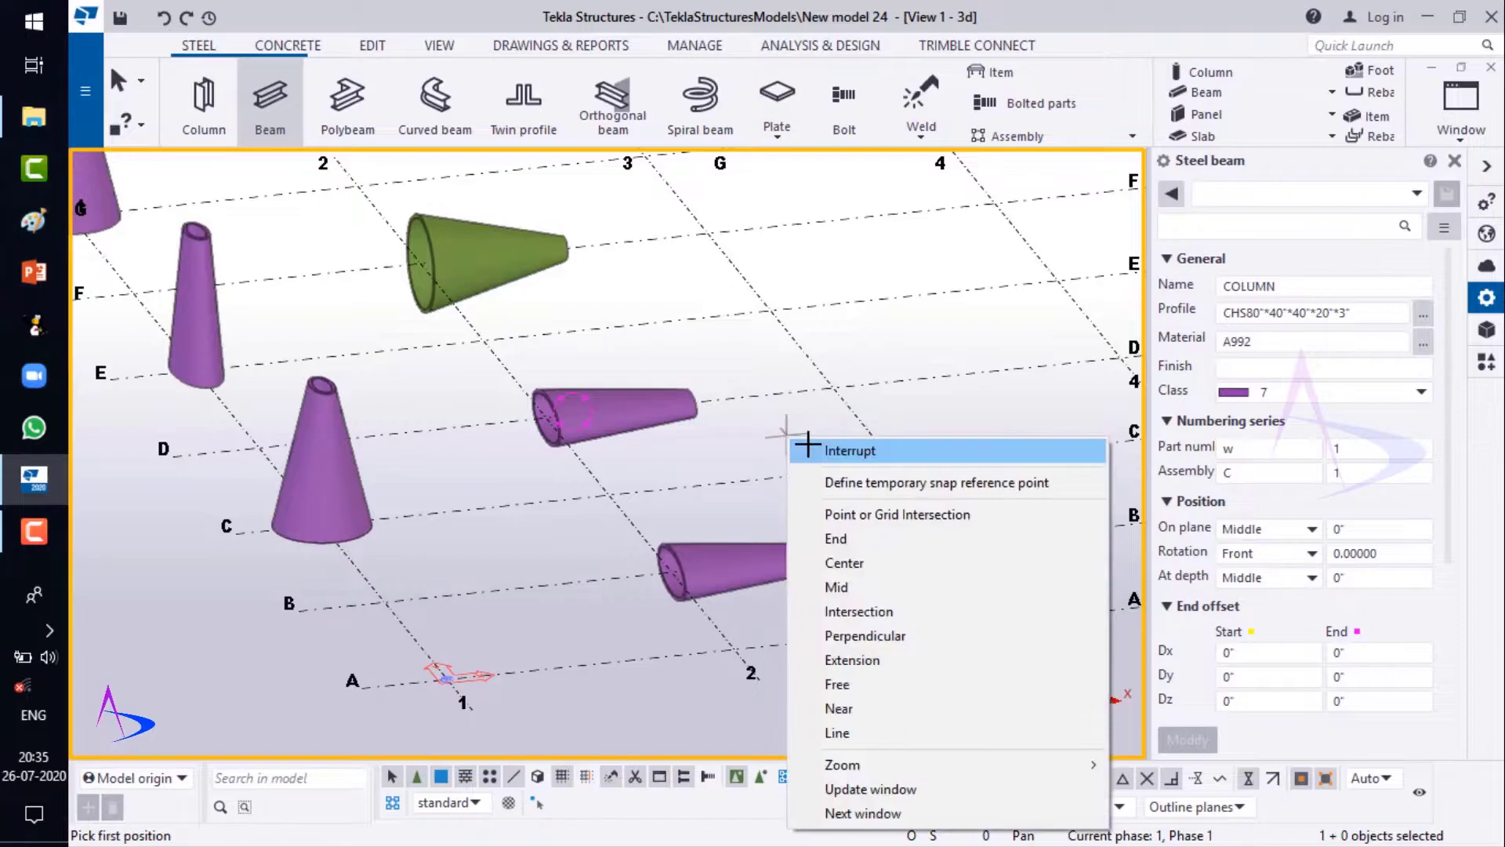
left_click(804, 447)
- Copy the CHS80"*80"*40"*20"*3" profile of the column on grid line C to the beam on grid line B
scroll(727, 459, "down", 3)
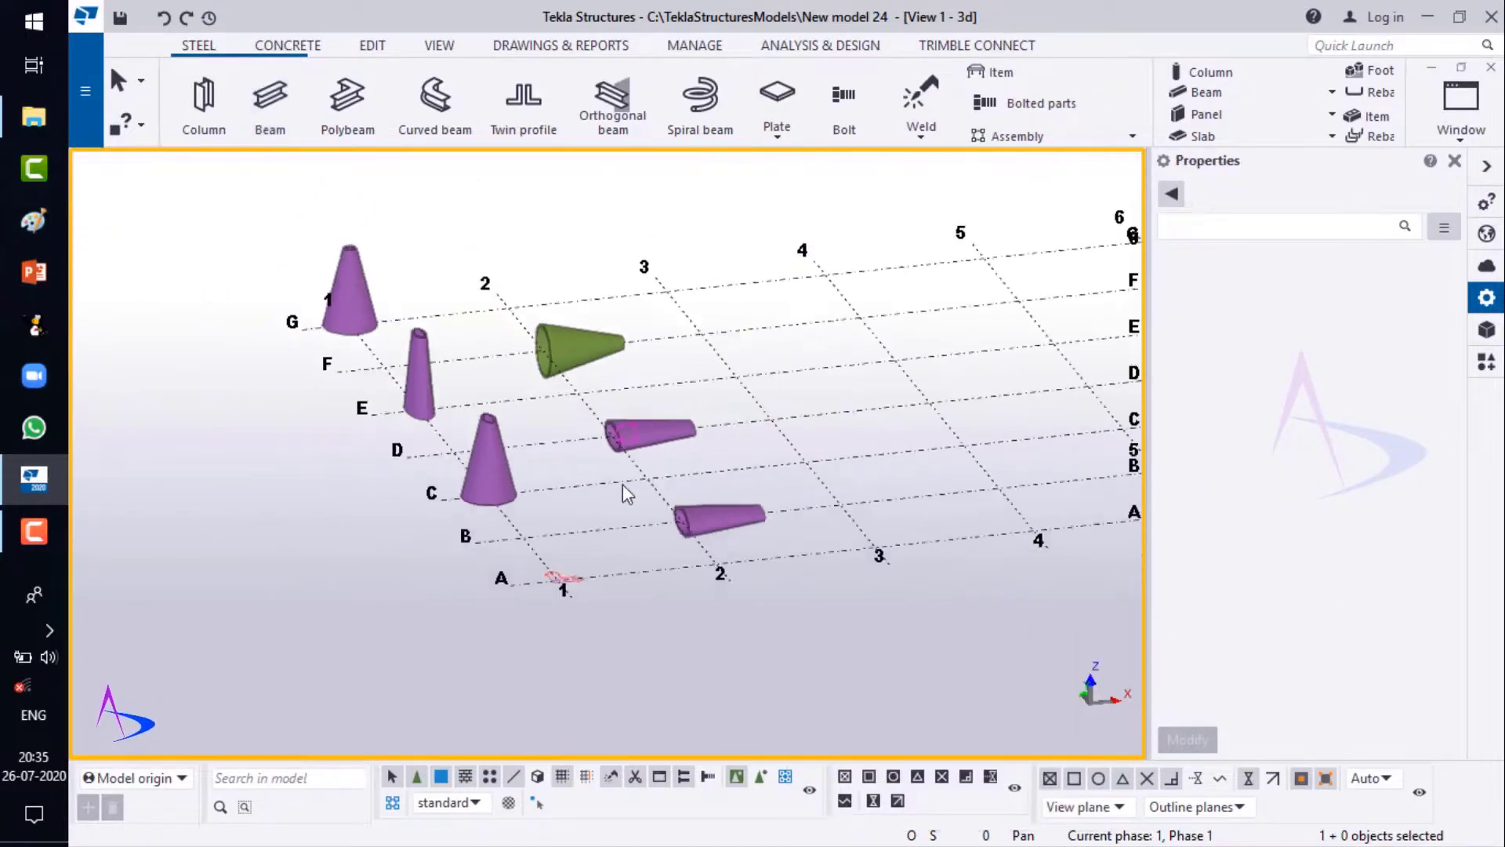
scroll(455, 534, "up", 2)
scroll(455, 533, "up", 5)
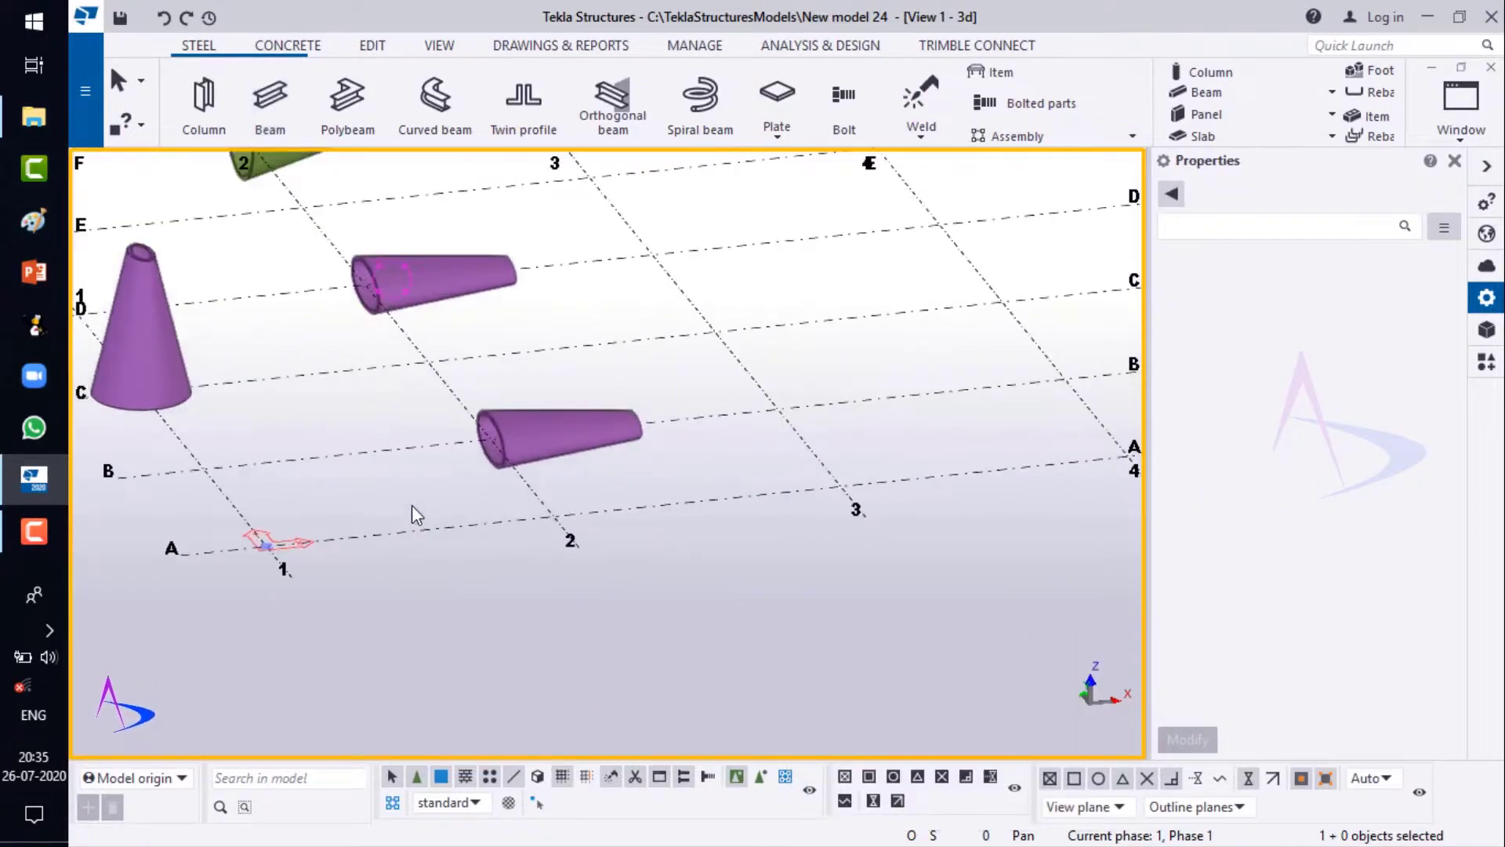
left_click(216, 430)
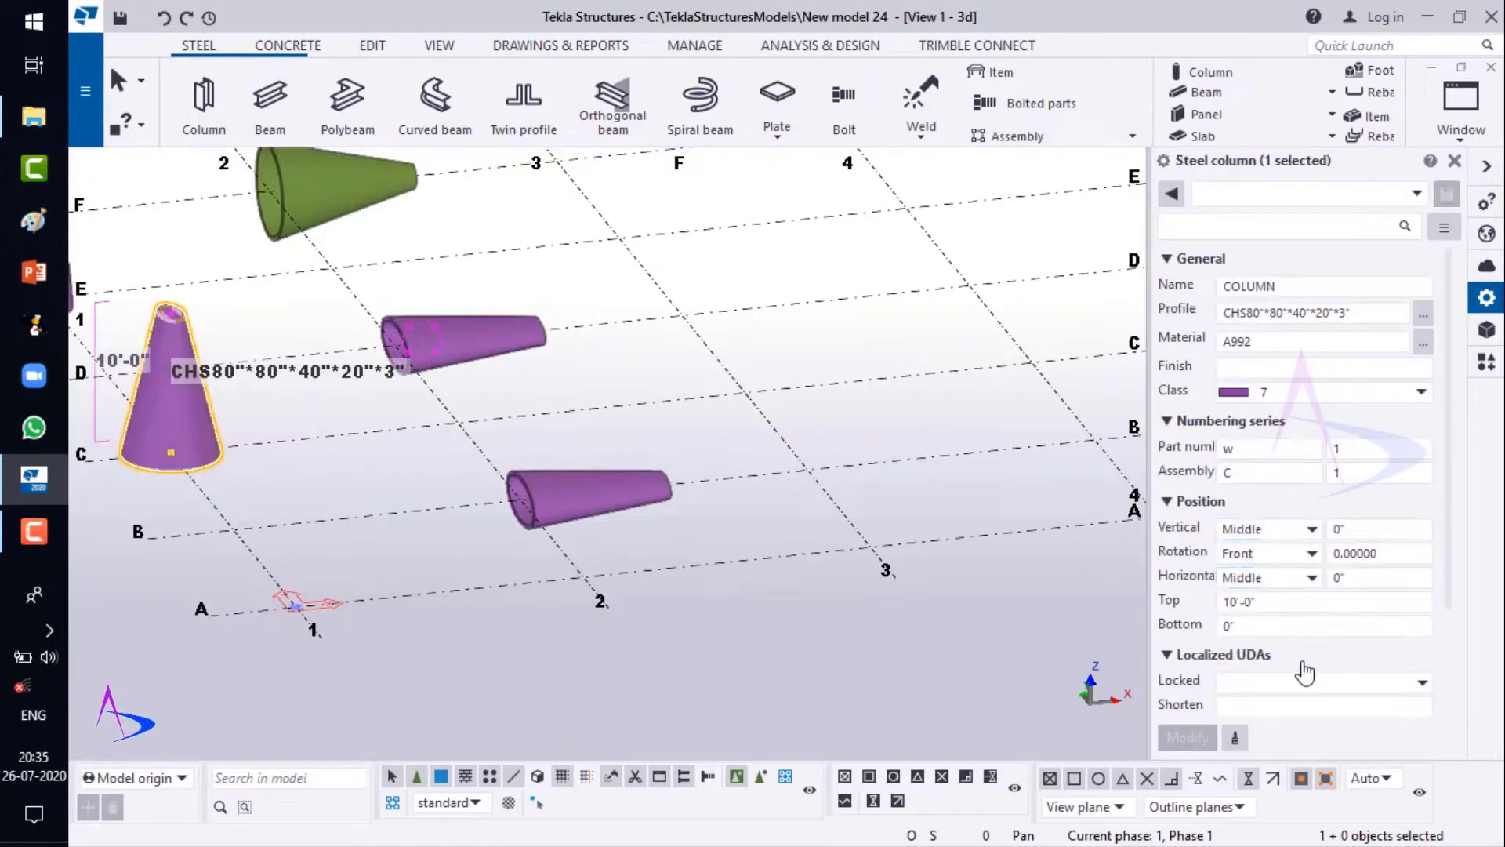
left_click(1237, 738)
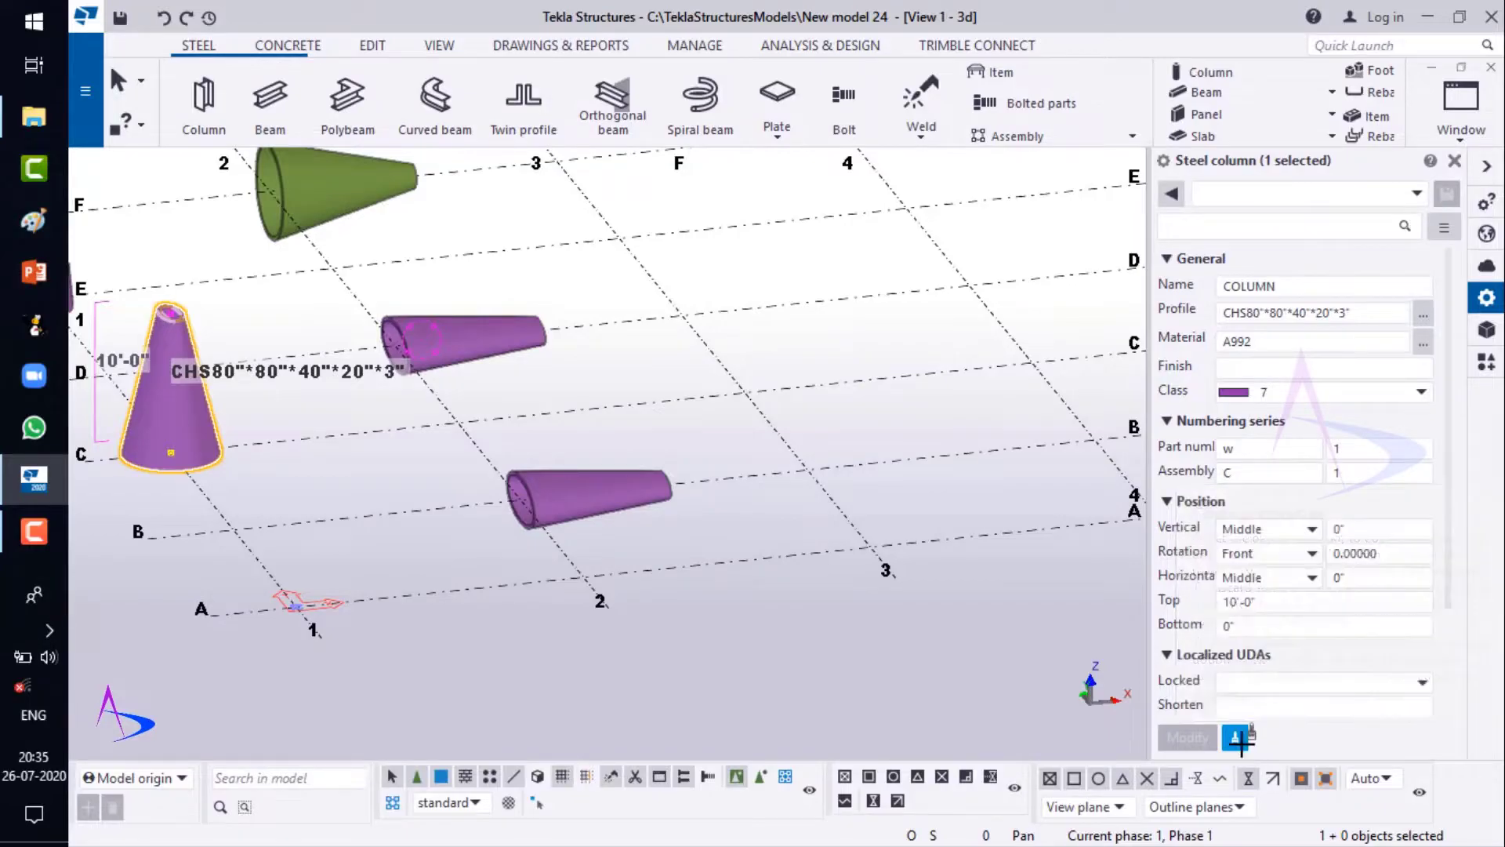
left_click(645, 509)
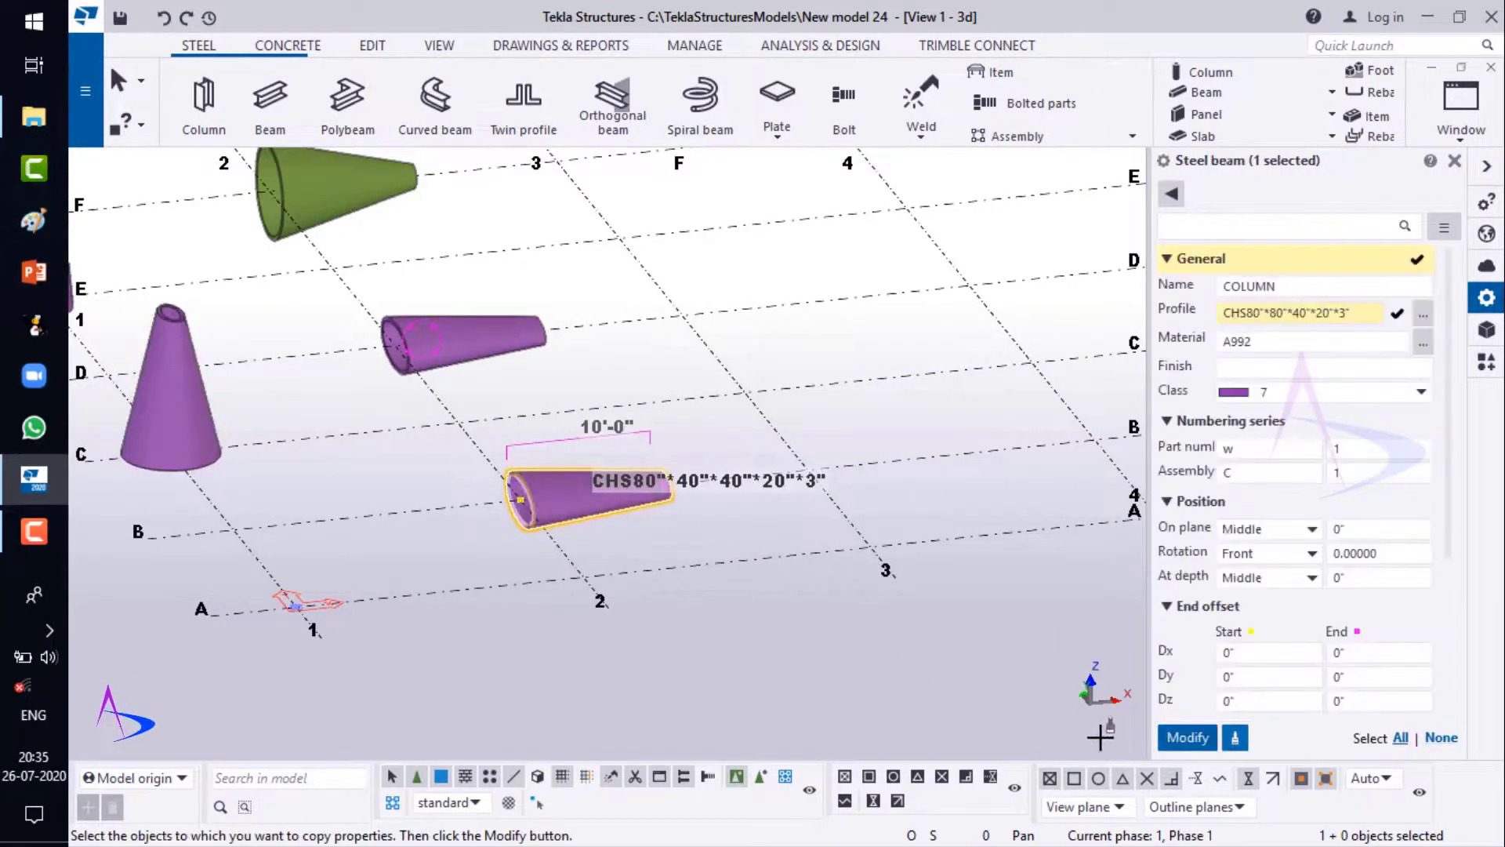
left_click(1187, 737)
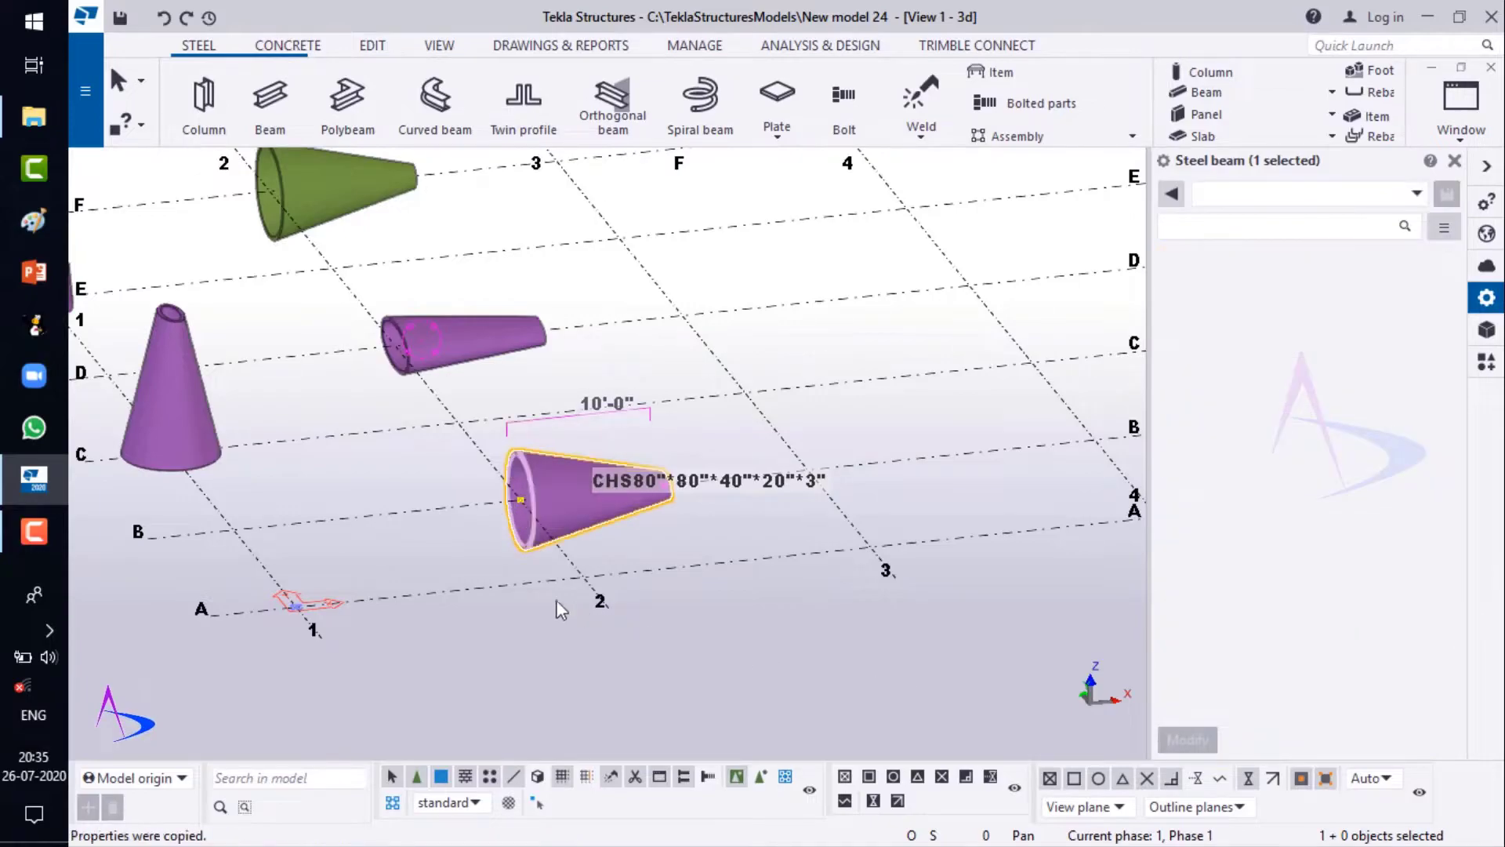
- Examine the tapered beam on grid line B from several angles, together with the other tapered beams and columns
left_click(526, 635)
scroll(505, 585, "down", 3)
middle_click_drag(571, 594, 703, 548)
scroll(730, 514, "up", 4)
key("v")
middle_click_drag(736, 450, 588, 332, "ctrl")
scroll(759, 449, "down", 4)
scroll(612, 498, "down", 6)
scroll(642, 397, "up", 3)
scroll(601, 356, "up", 5)
middle_click_drag(629, 434, 517, 436)
scroll(511, 419, "down", 2)
right_click(504, 269)
left_click(533, 282)
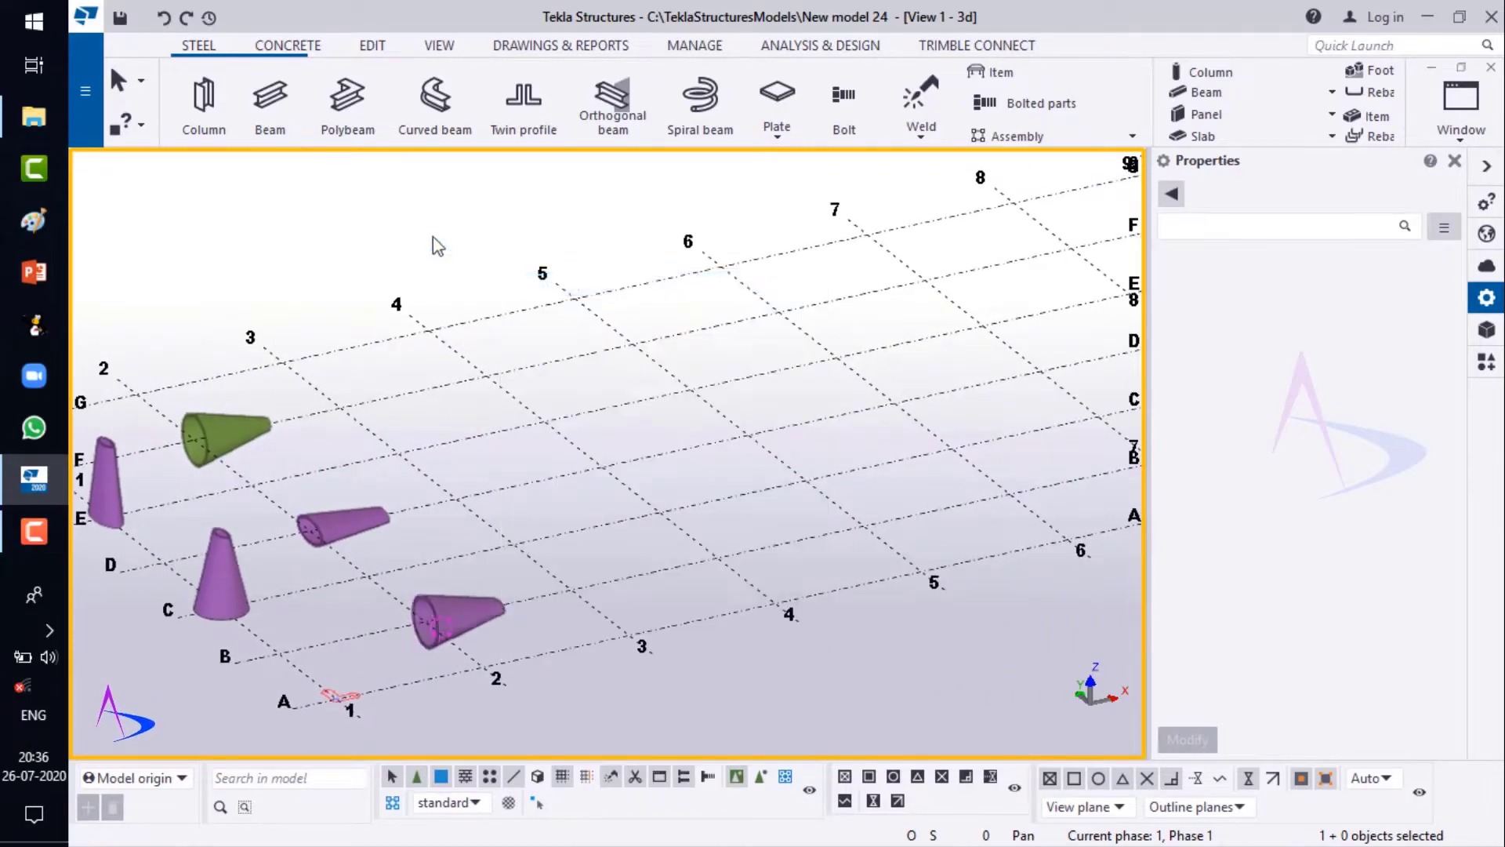
- Place a steel column at the intersection of grid lines 4 and G
left_click(204, 100)
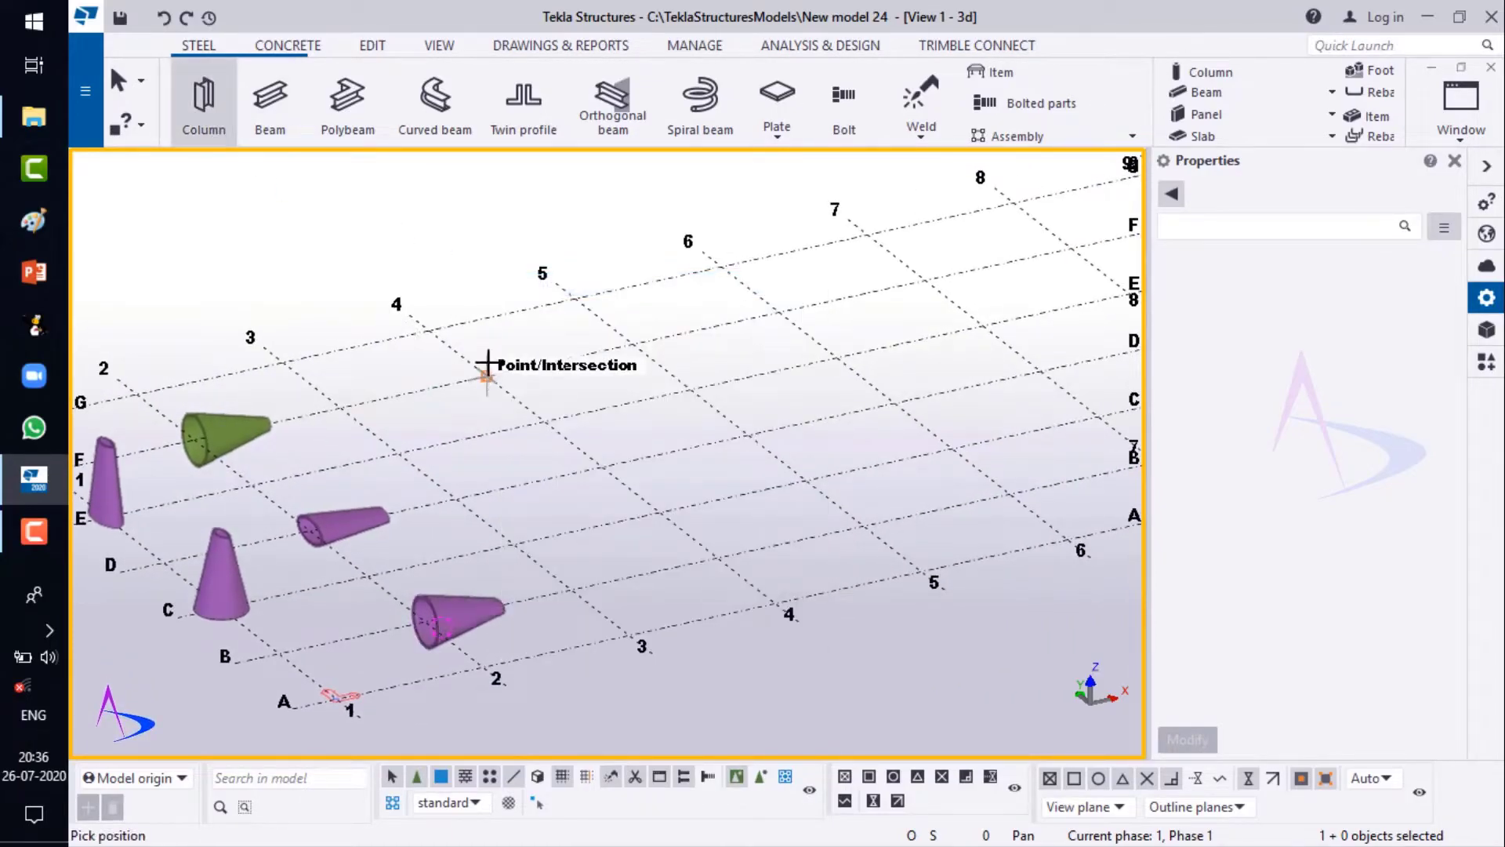
left_click(428, 333)
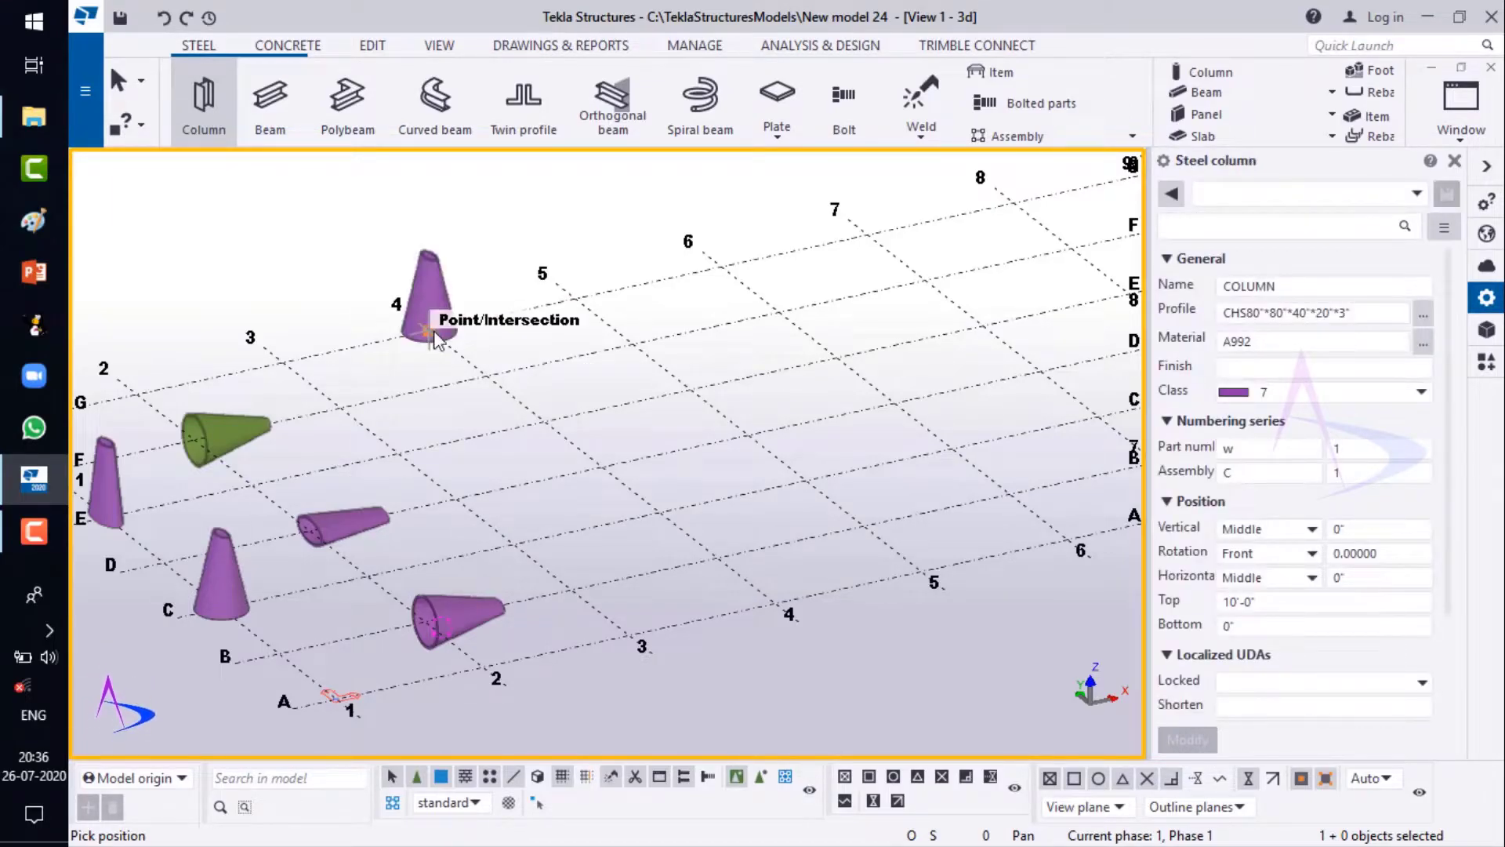
scroll(510, 262, "up", 5)
right_click(493, 267)
left_click(519, 274)
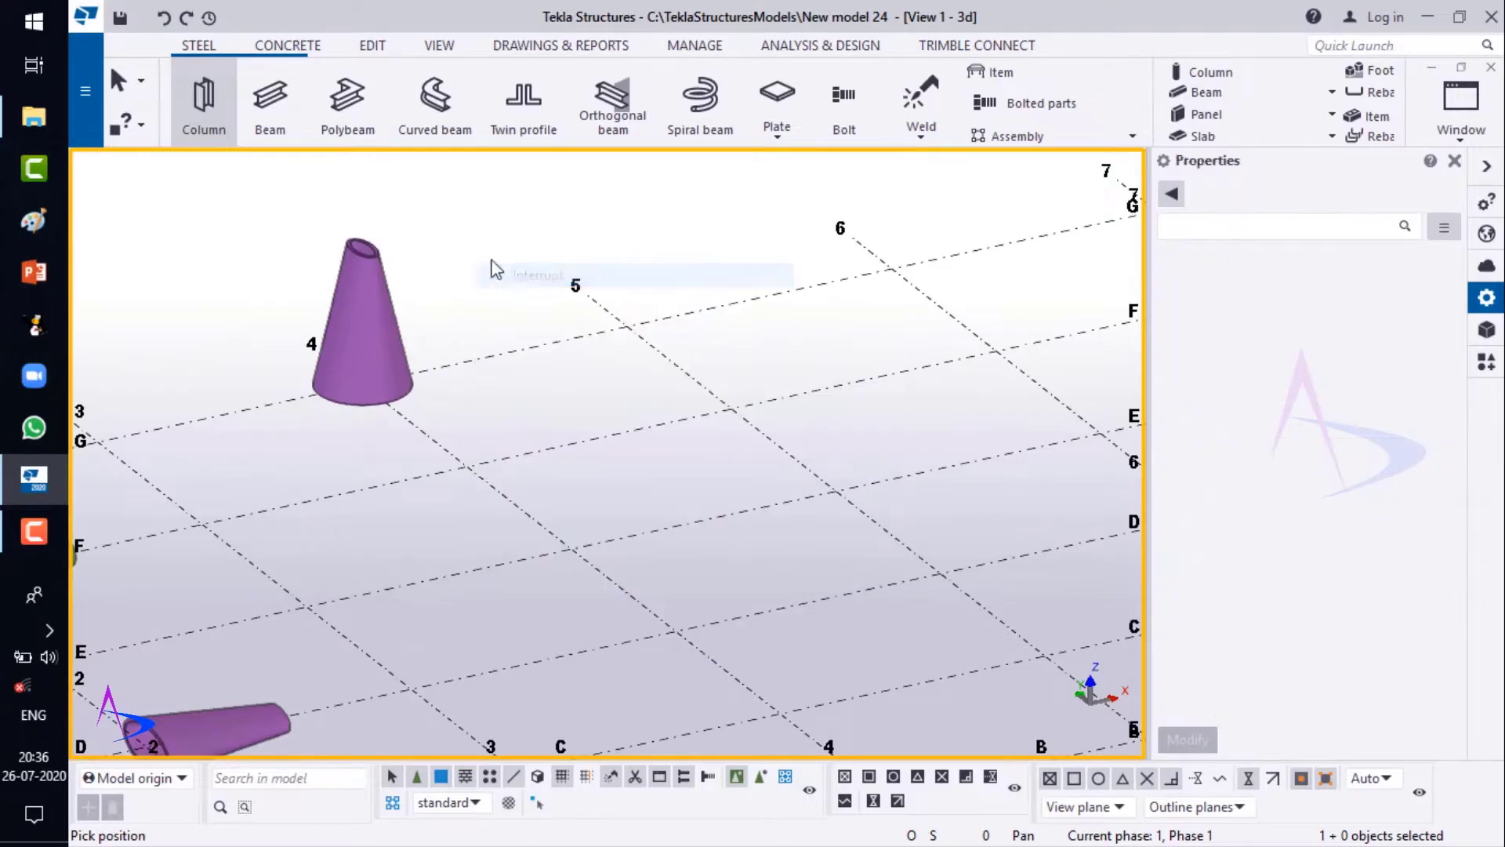
- Switch the profile of the column at grid 4/G to the elliptical circular section ELD
scroll(420, 383, "down", 4)
left_click(336, 436)
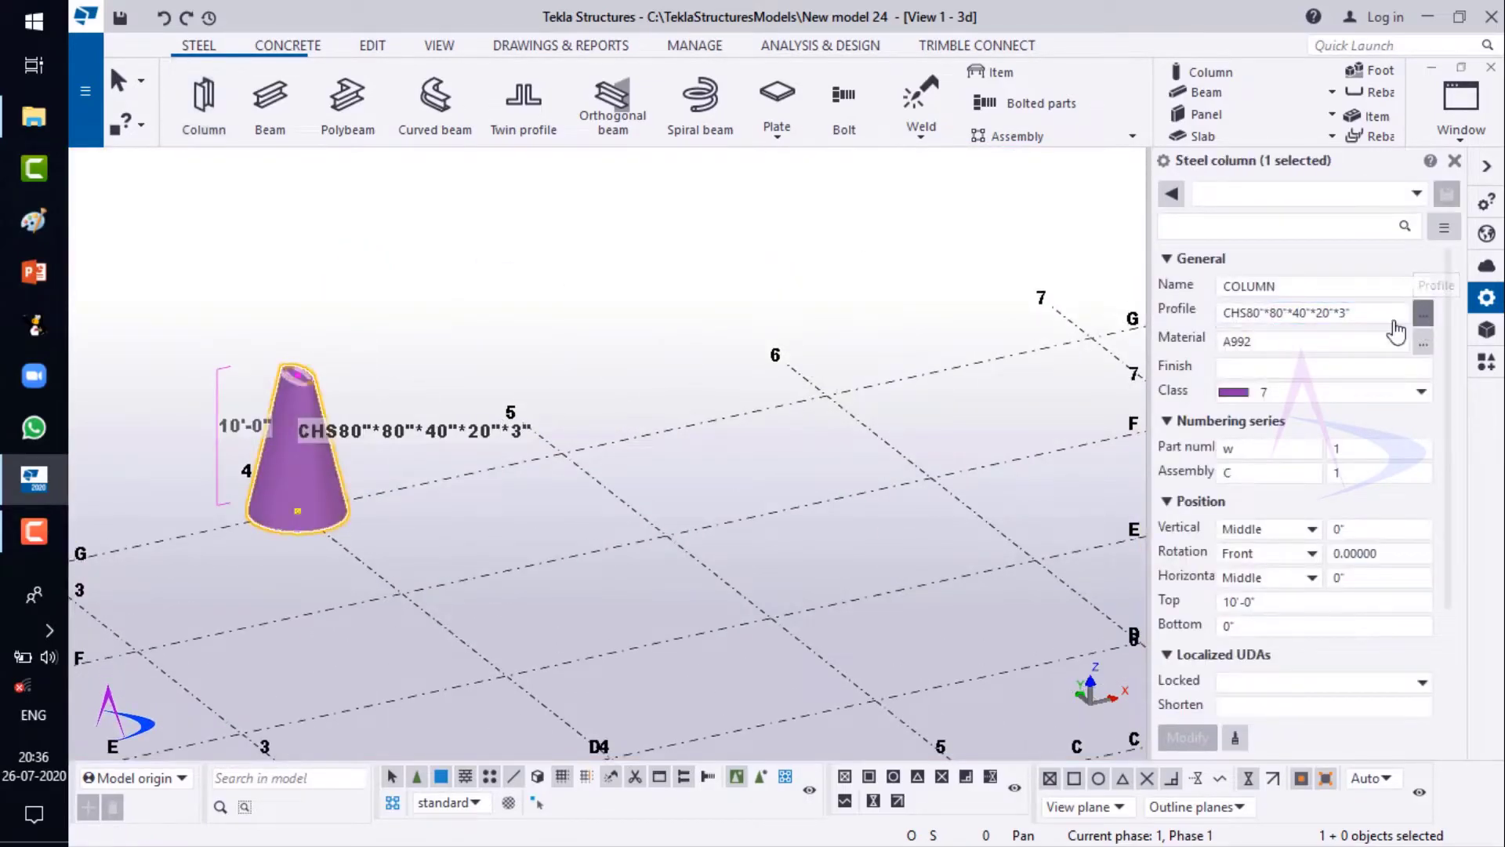
left_click(1422, 317)
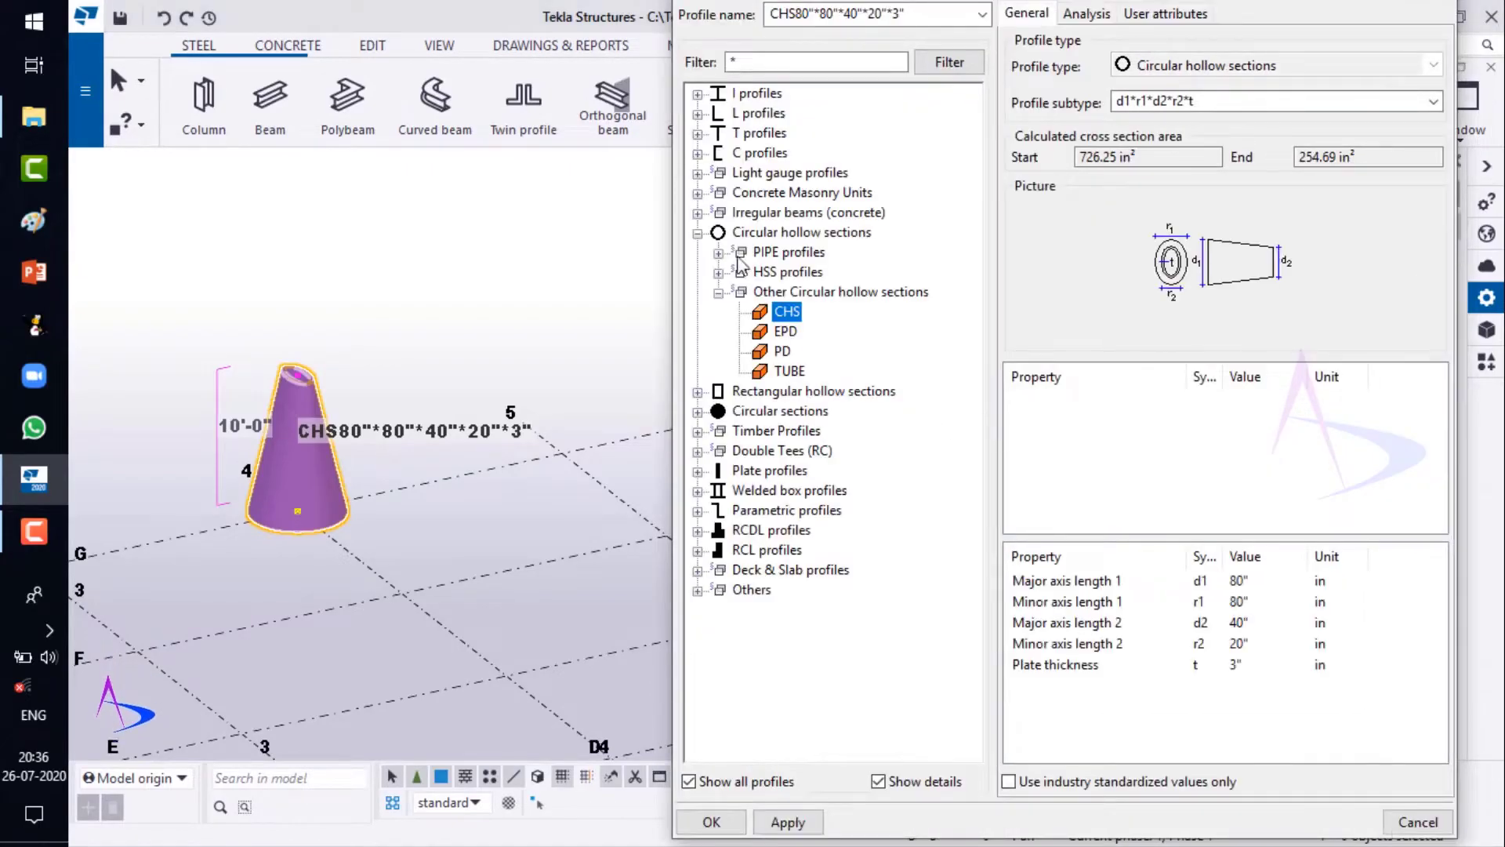
left_click(697, 233)
left_click(697, 273)
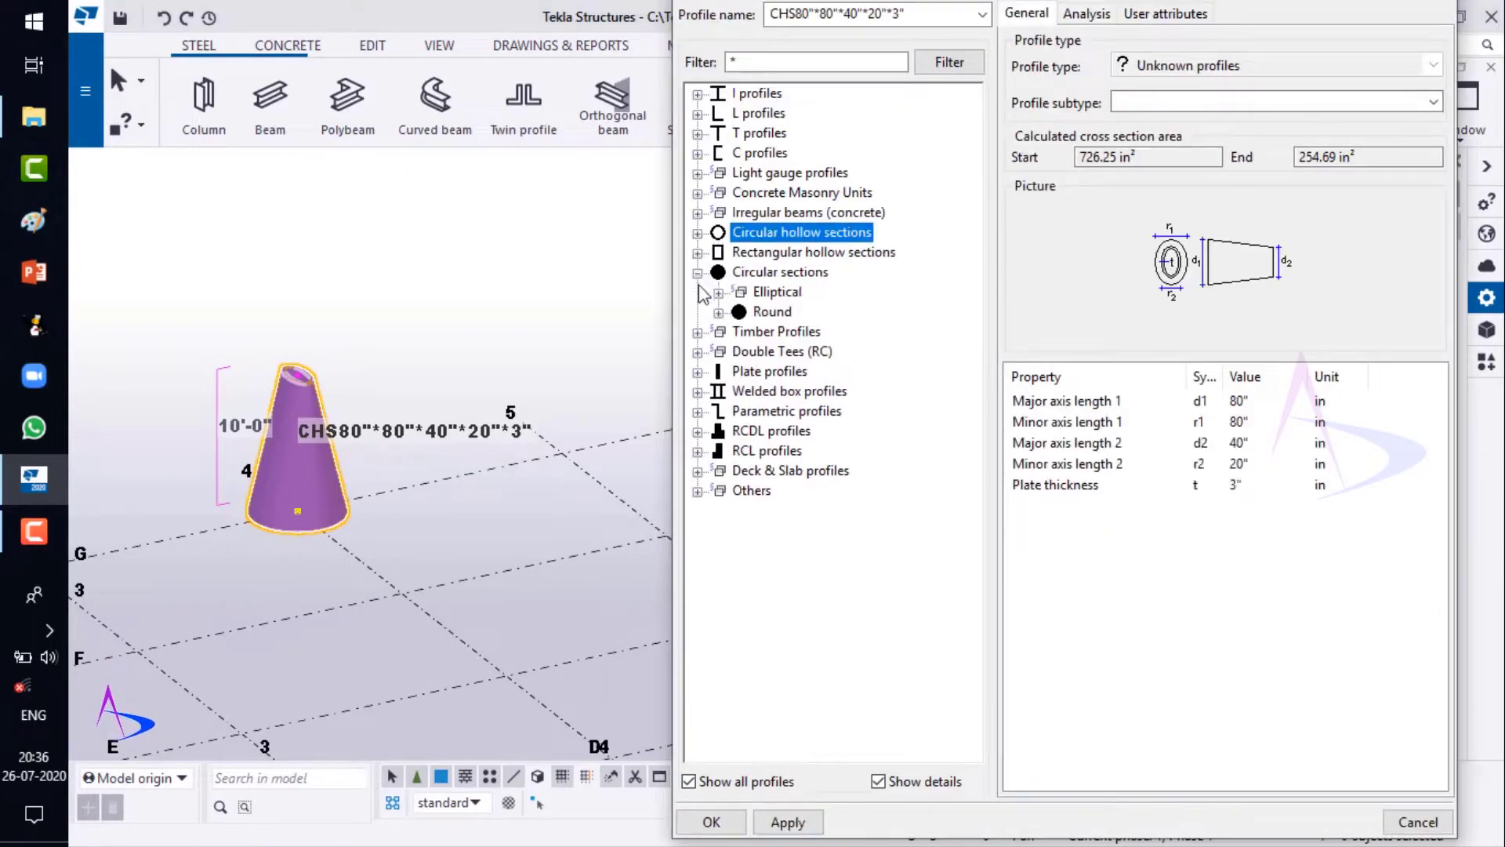
left_click(719, 293)
left_click(785, 312)
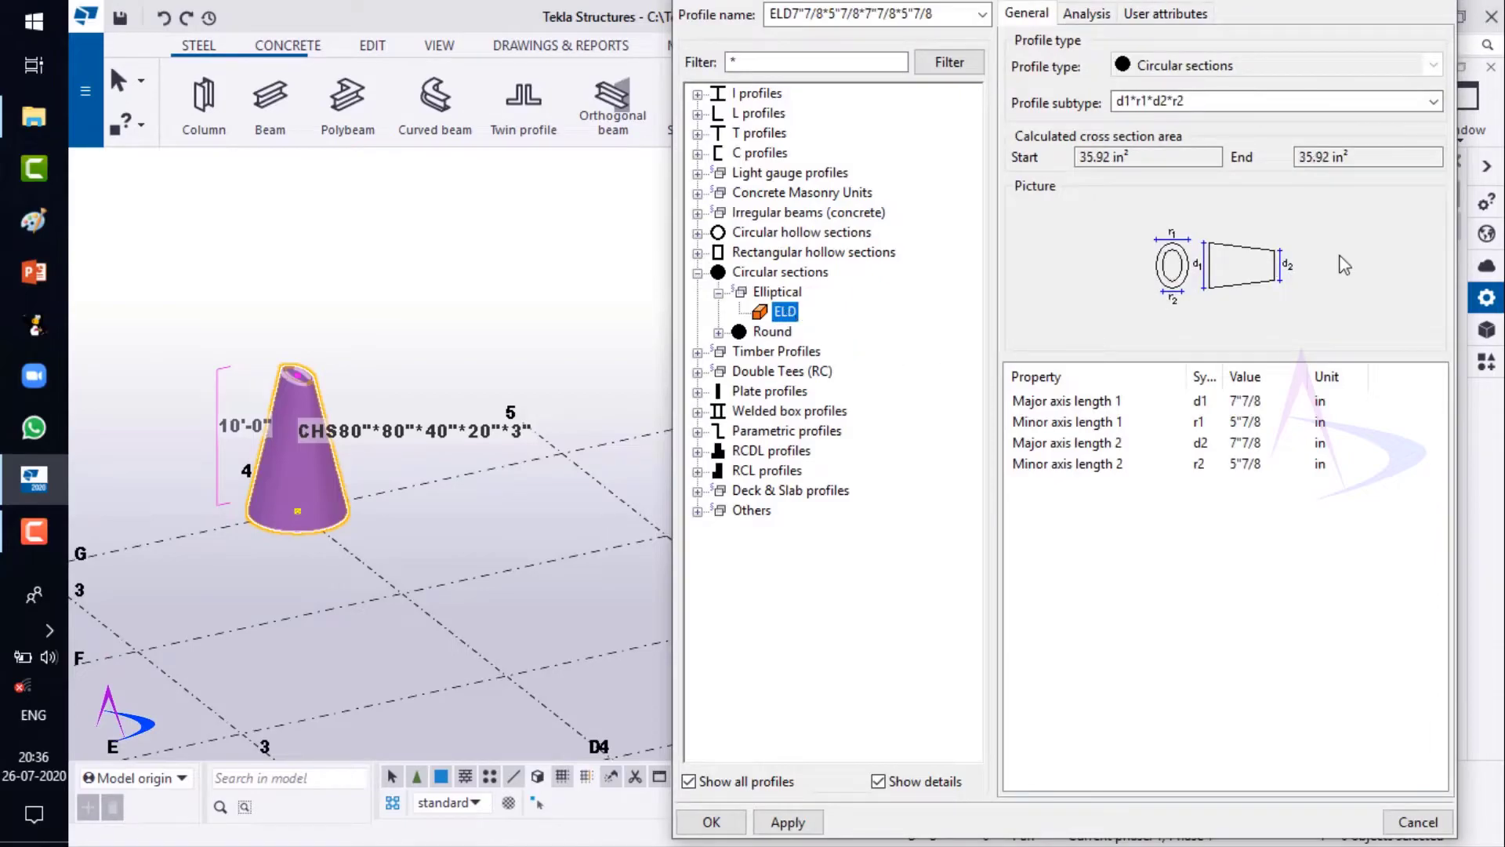
- Set both axis lengths 1 to 80 in and both axis lengths 2 to 20 in, and modify the column
left_click(1258, 401)
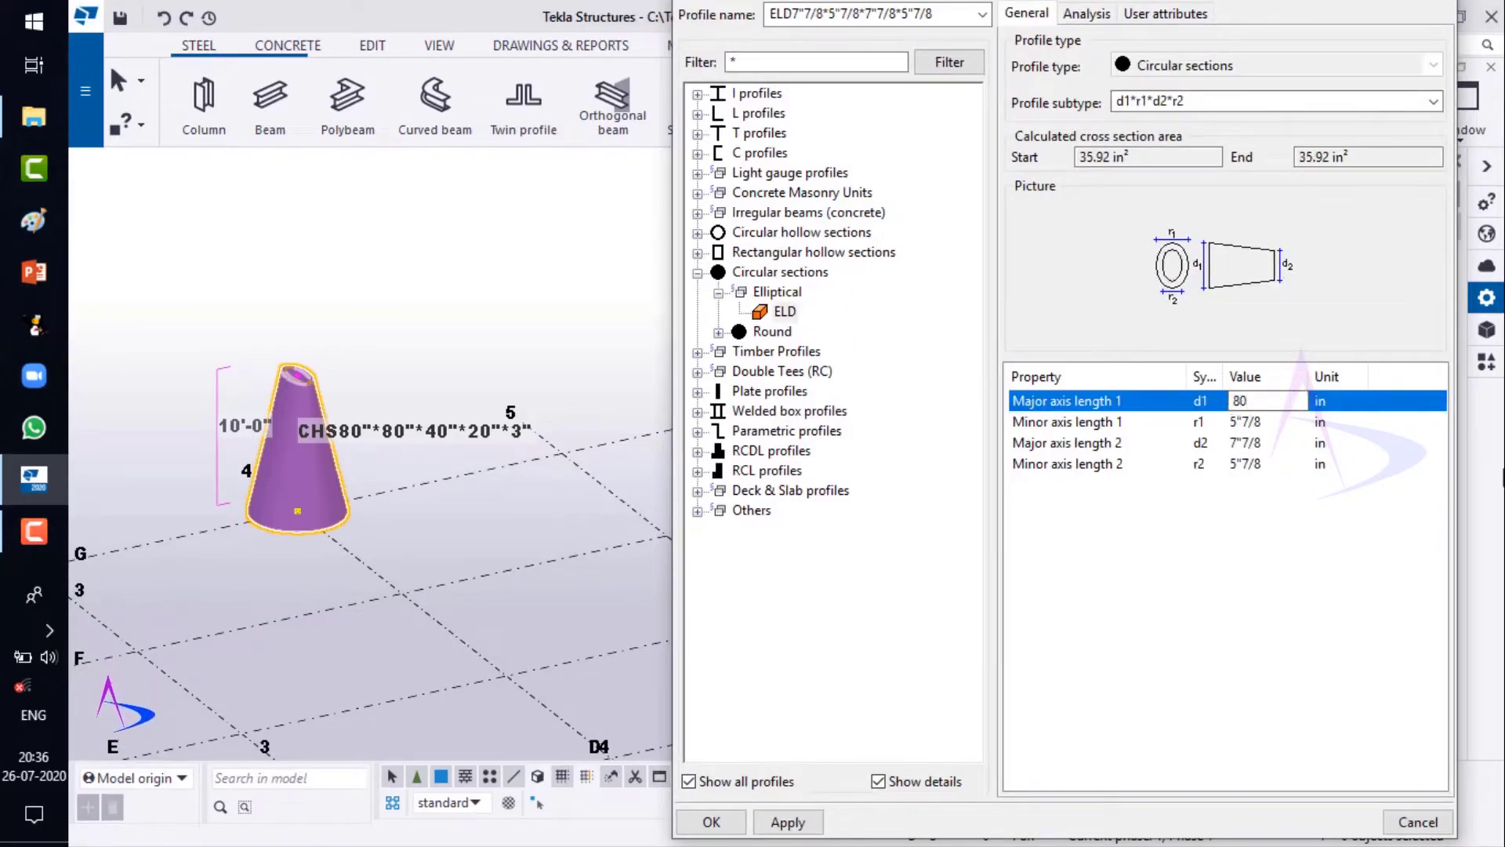
left_click(1280, 423)
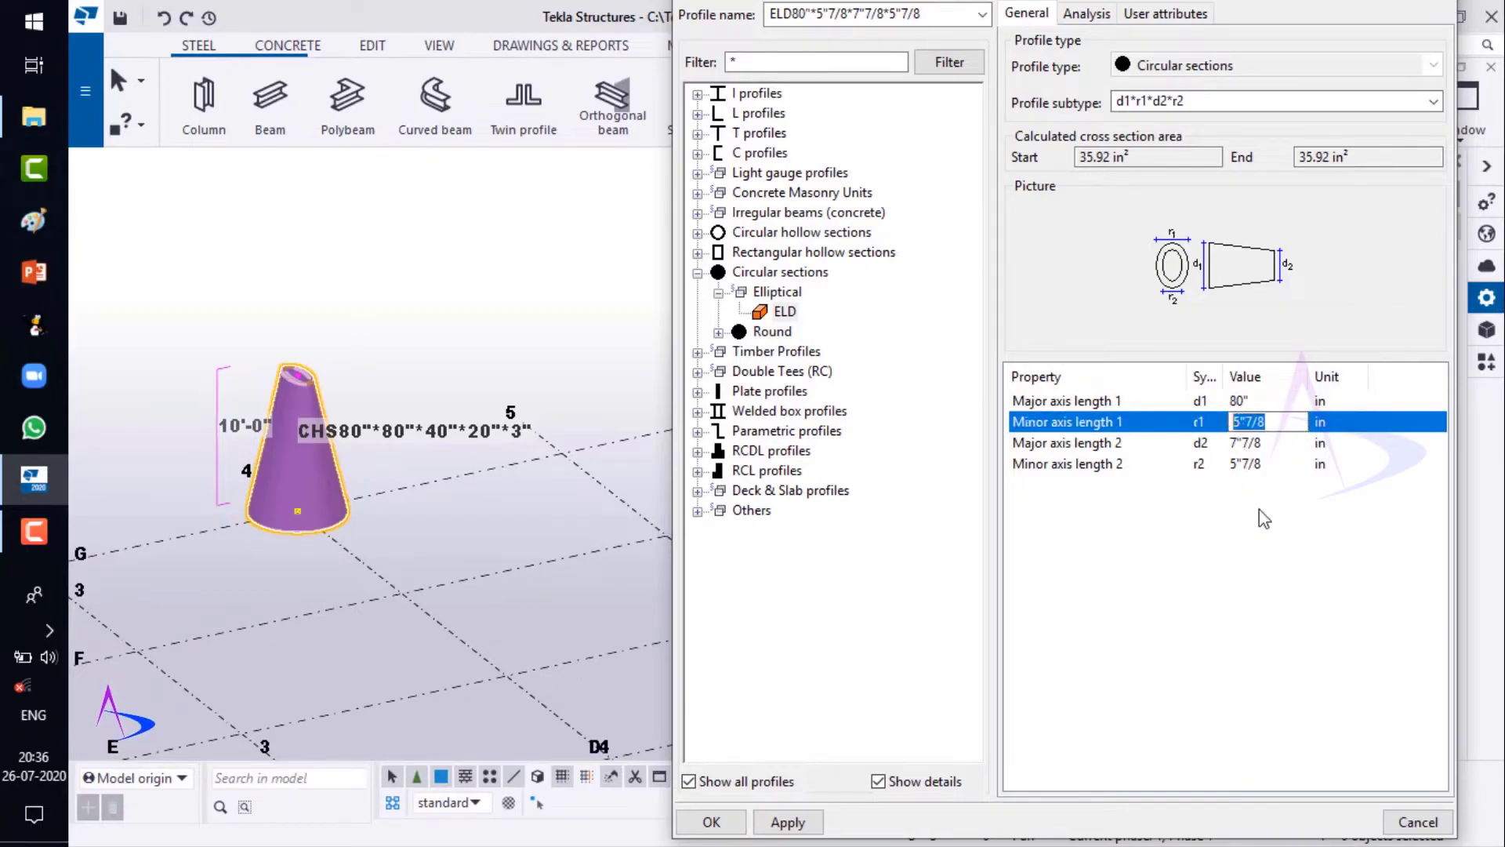
left_click(1286, 444)
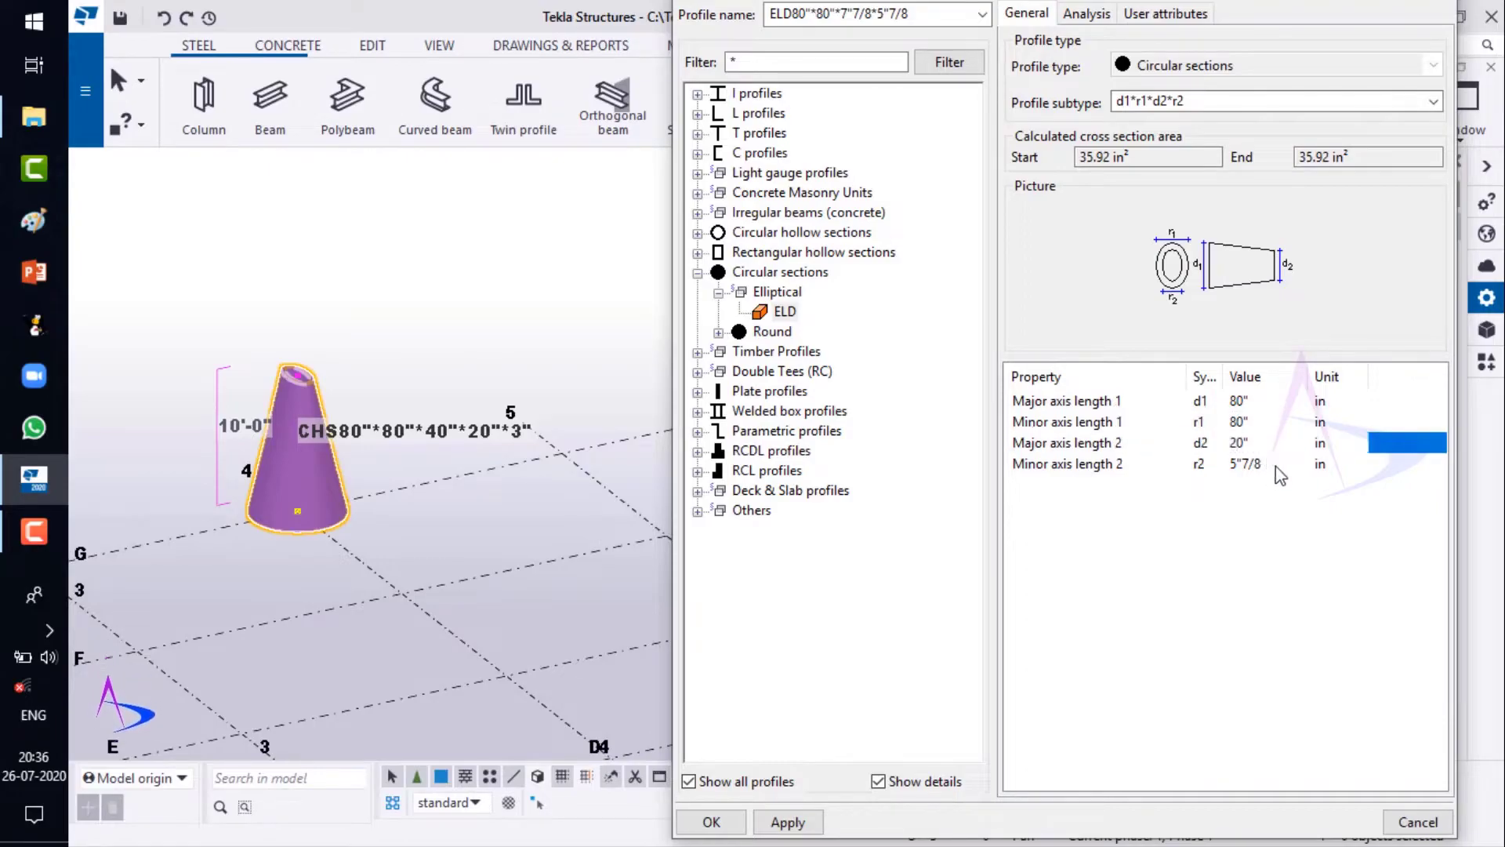
left_click(1230, 470)
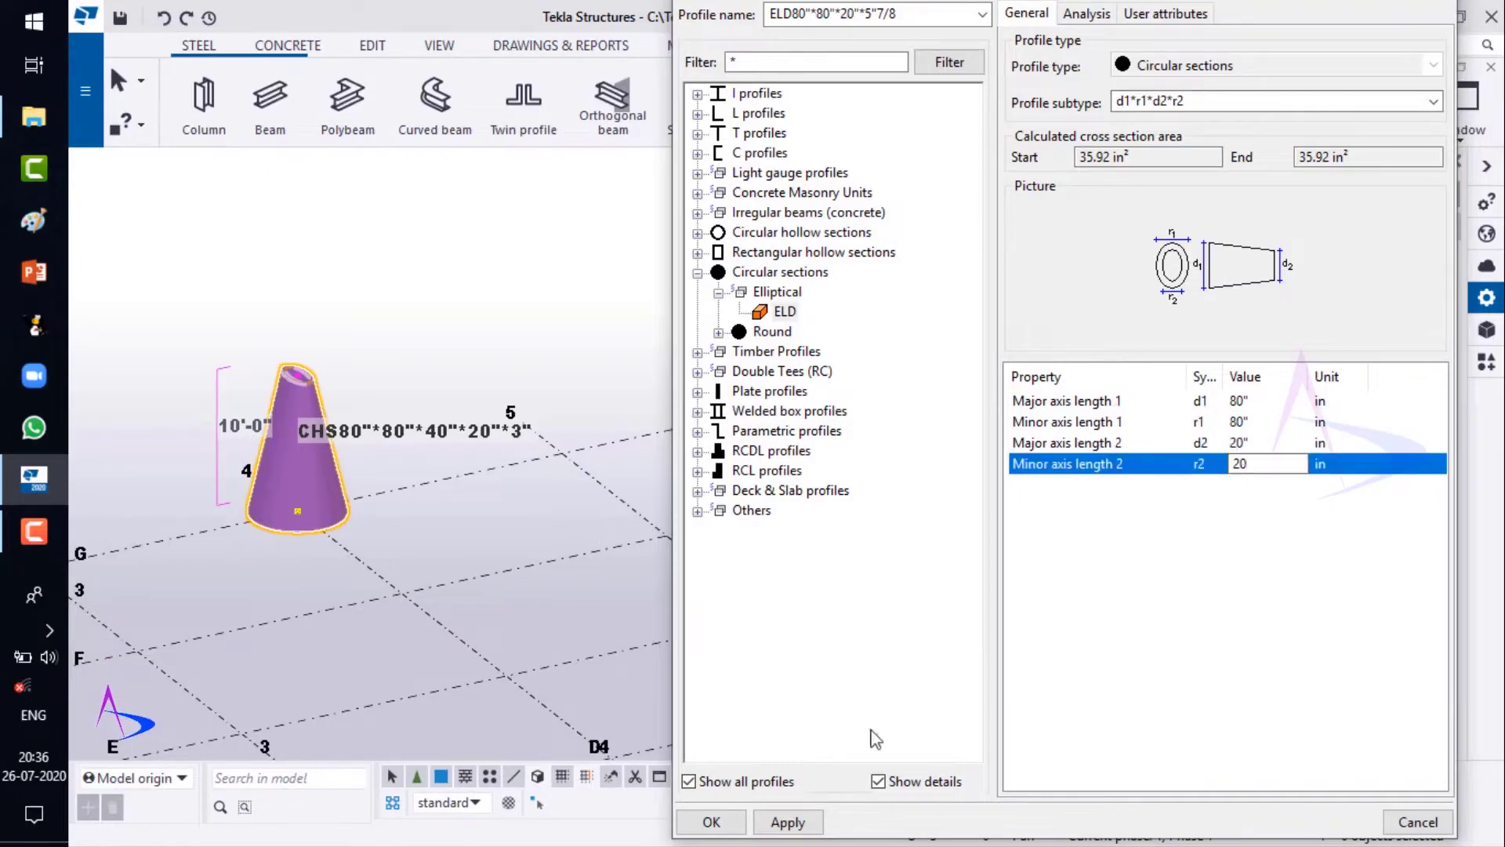
left_click(711, 821)
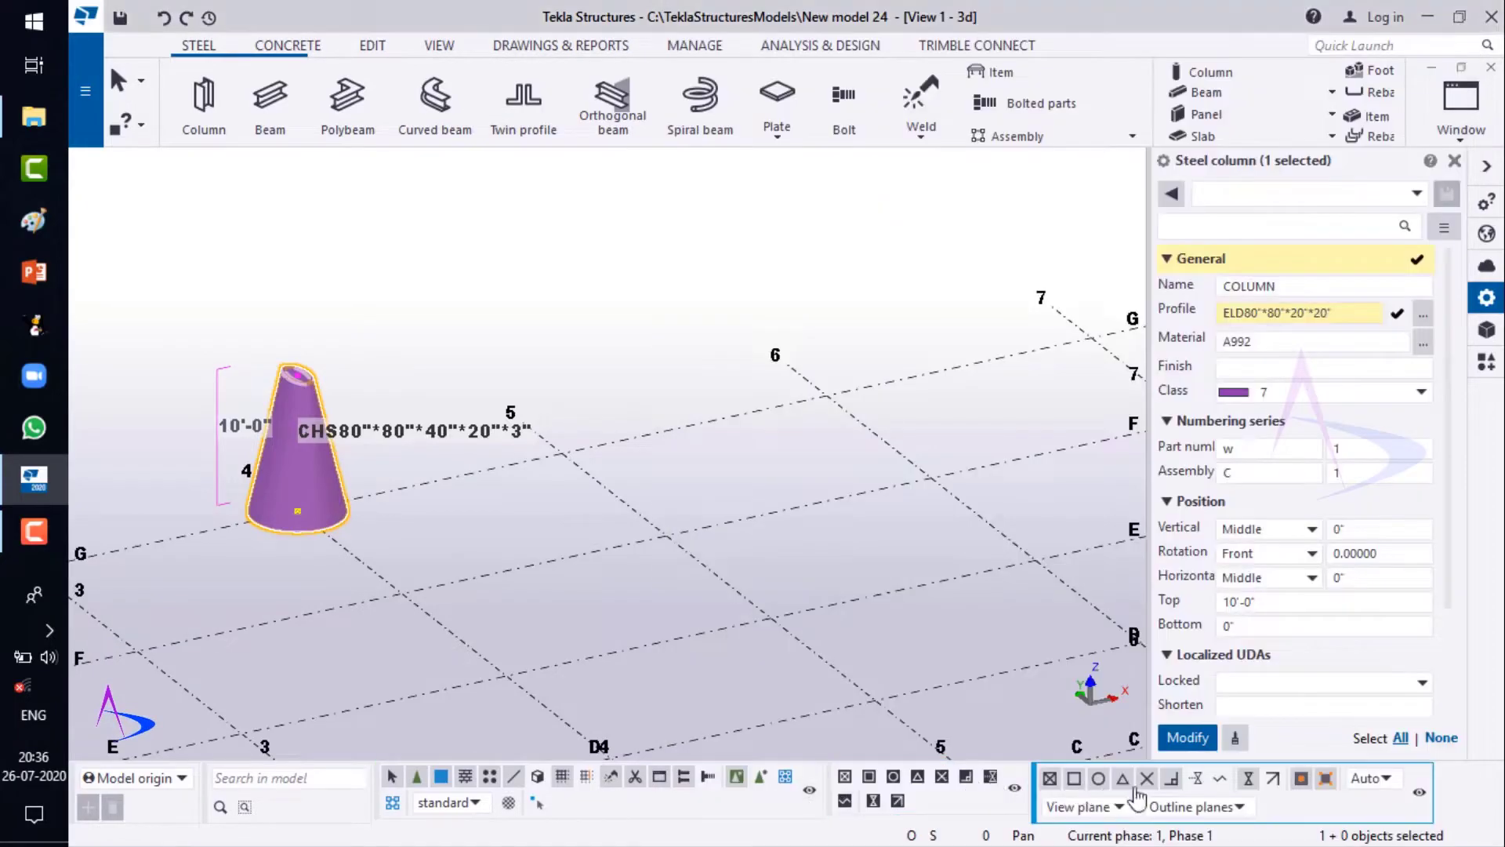
left_click(1188, 741)
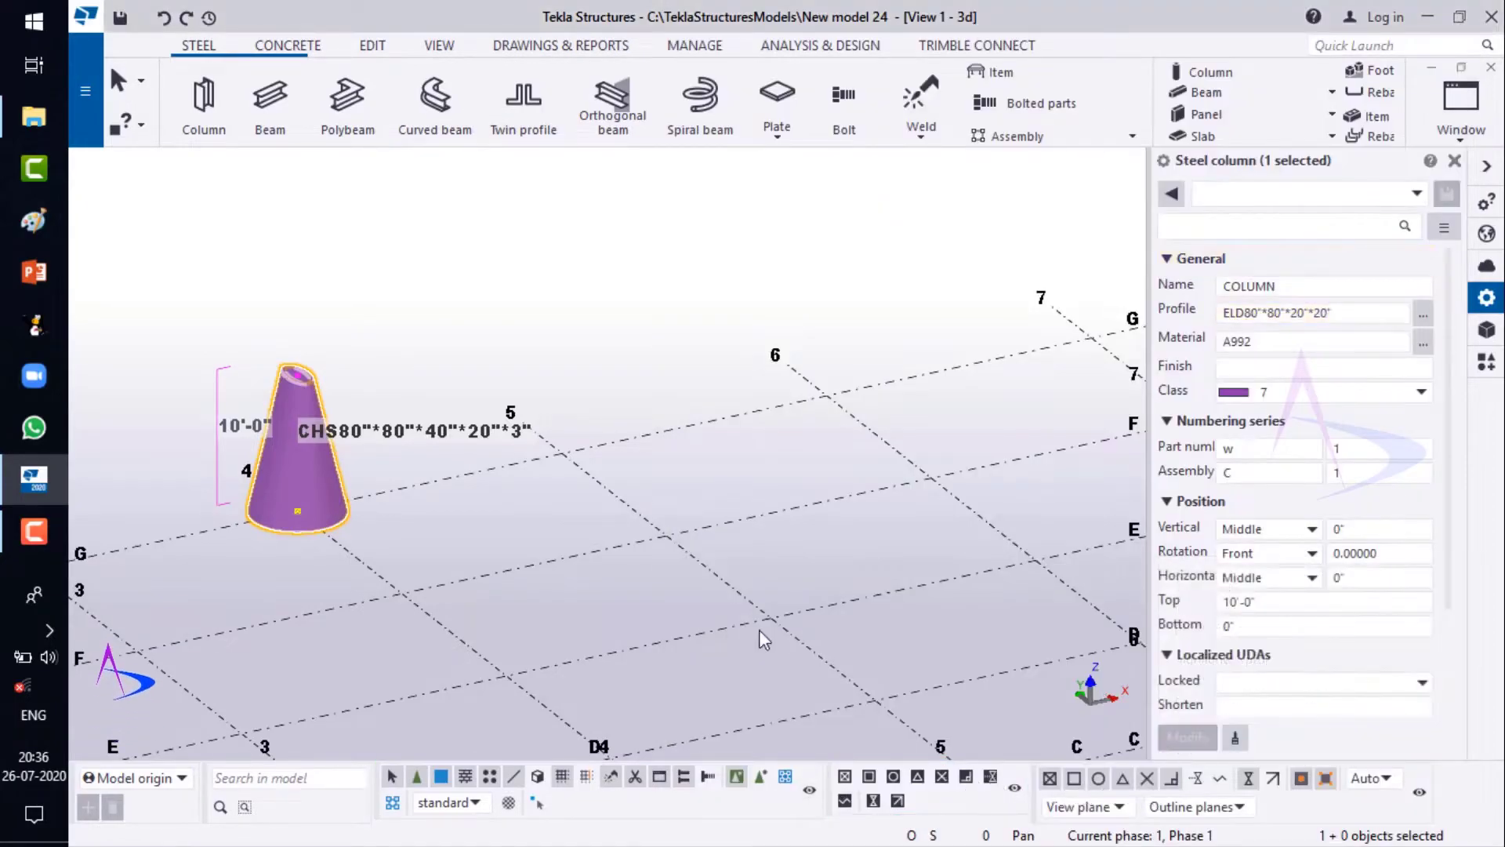
- Examine the solid elliptical column at grid 4/G from above and compare it with the hollow CHS column at grid 1/G
scroll(525, 531, "down", 2)
left_click(529, 528)
middle_click_drag(396, 490, 484, 565, "ctrl")
middle_click_drag(305, 190, 311, 616)
scroll(418, 431, "up", 3)
key("v")
scroll(559, 460, "down", 5)
scroll(310, 615, "up", 8)
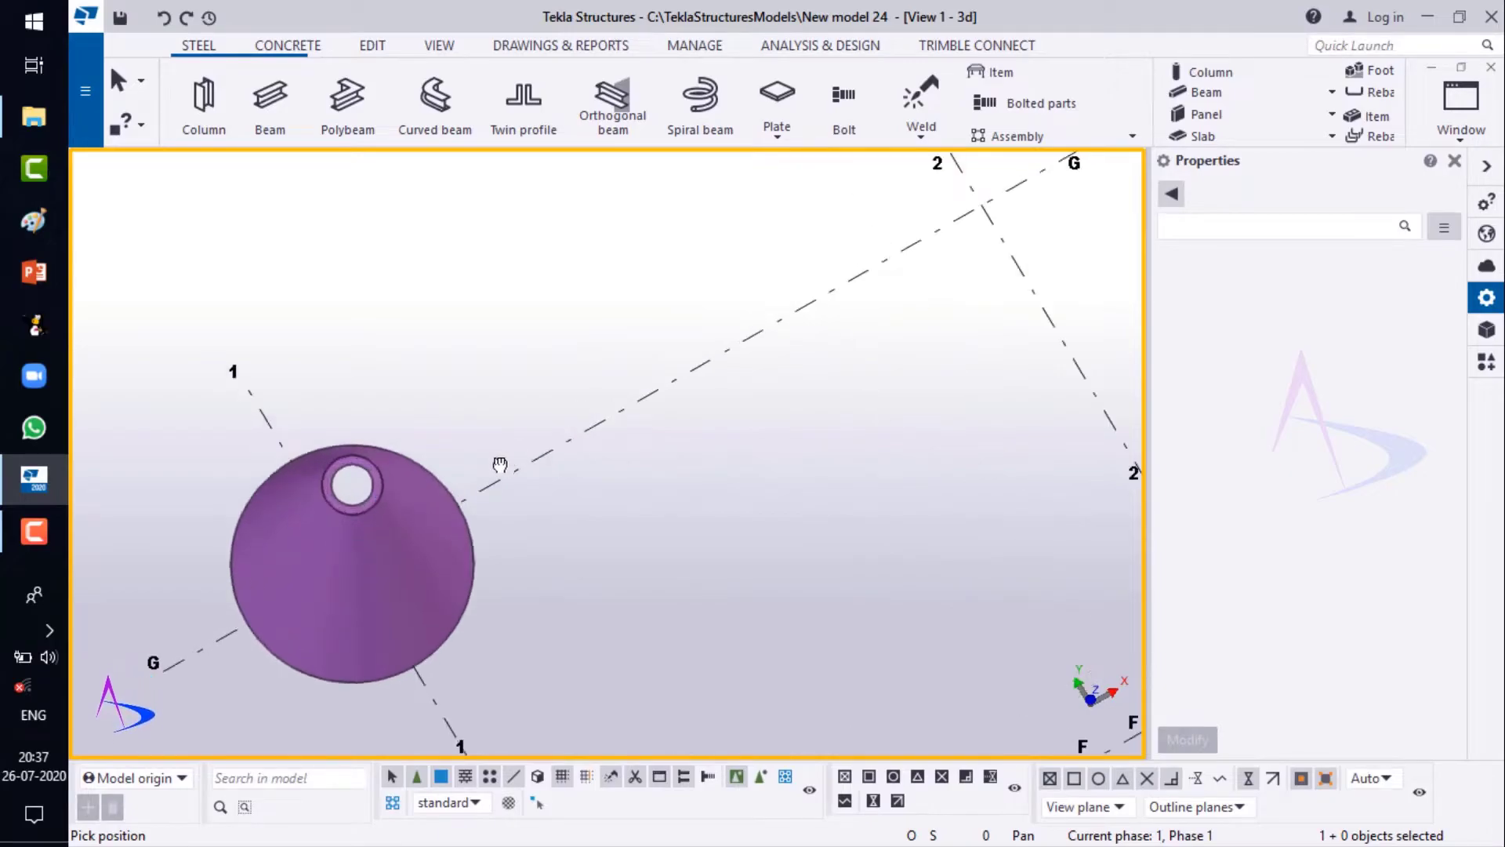
middle_click_drag(500, 464, 395, 515)
scroll(395, 514, "down", 2)
middle_click_drag(748, 423, 518, 538)
scroll(519, 538, "down", 1)
scroll(518, 537, "down", 2)
middle_click_drag(931, 242, 739, 342)
scroll(752, 337, "up", 4)
middle_click_drag(786, 446, 559, 385, "ctrl")
scroll(620, 408, "down", 3)
scroll(601, 453, "down", 3)
middle_click_drag(651, 470, 700, 385, "ctrl")
scroll(619, 416, "up", 5)
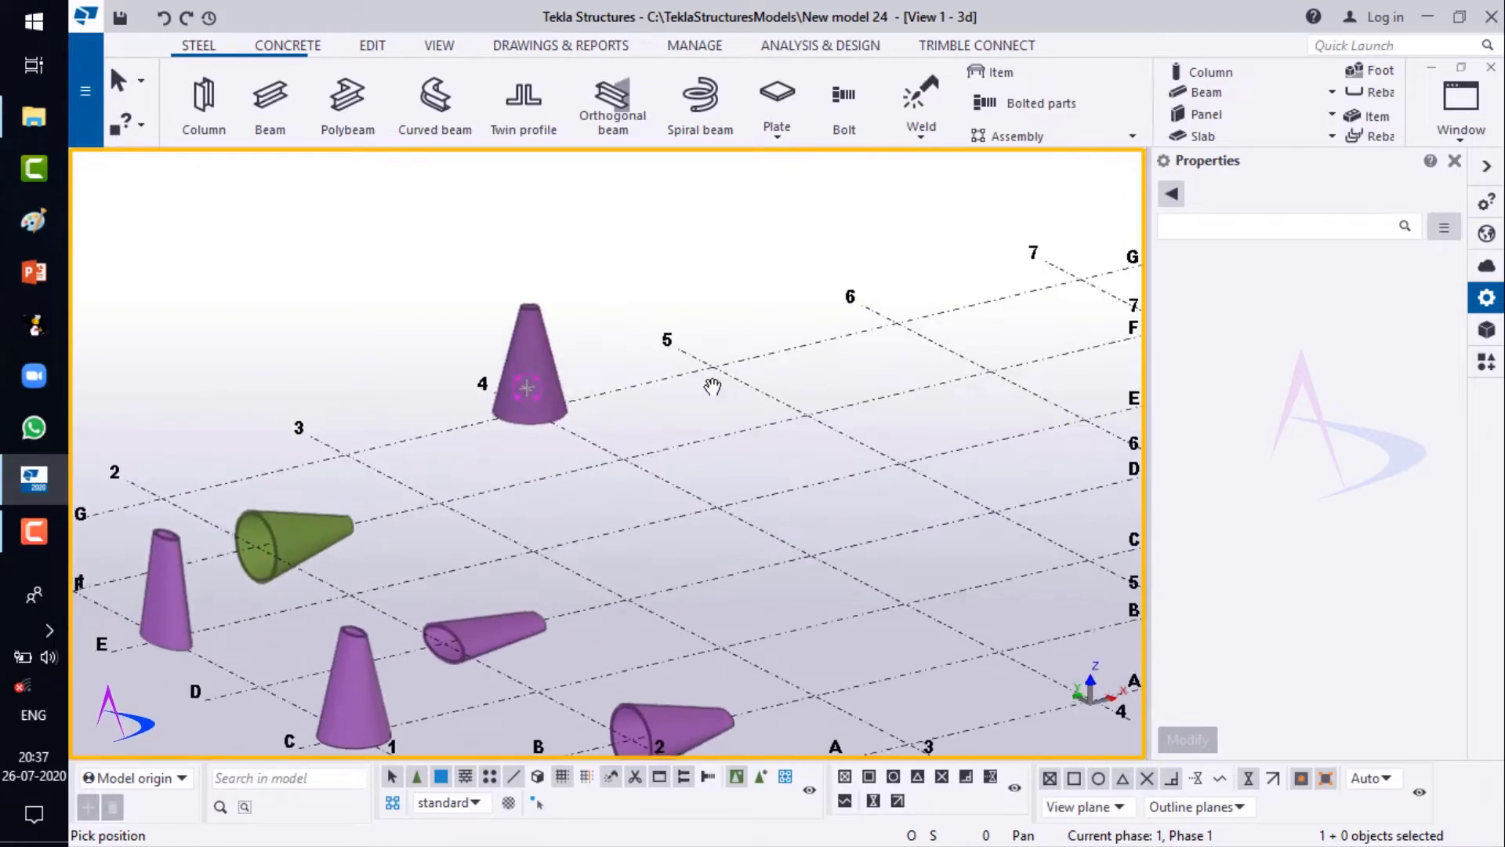
- Place a steel column at the intersection of grid lines 4 and E
scroll(712, 387, "up", 4)
middle_click_drag(772, 386, 531, 396)
scroll(485, 366, "down", 3)
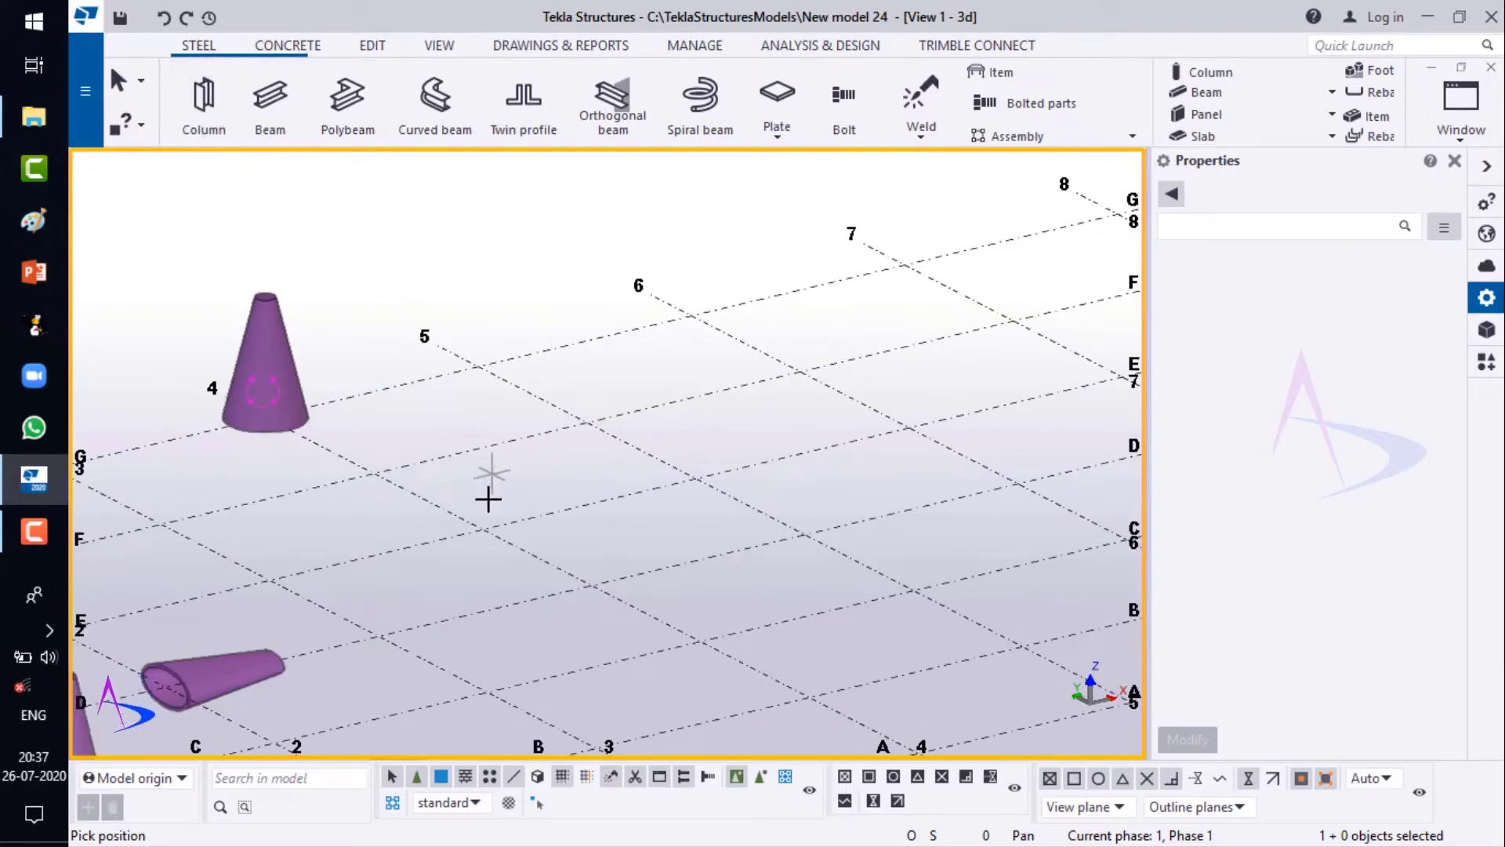
left_click(516, 516)
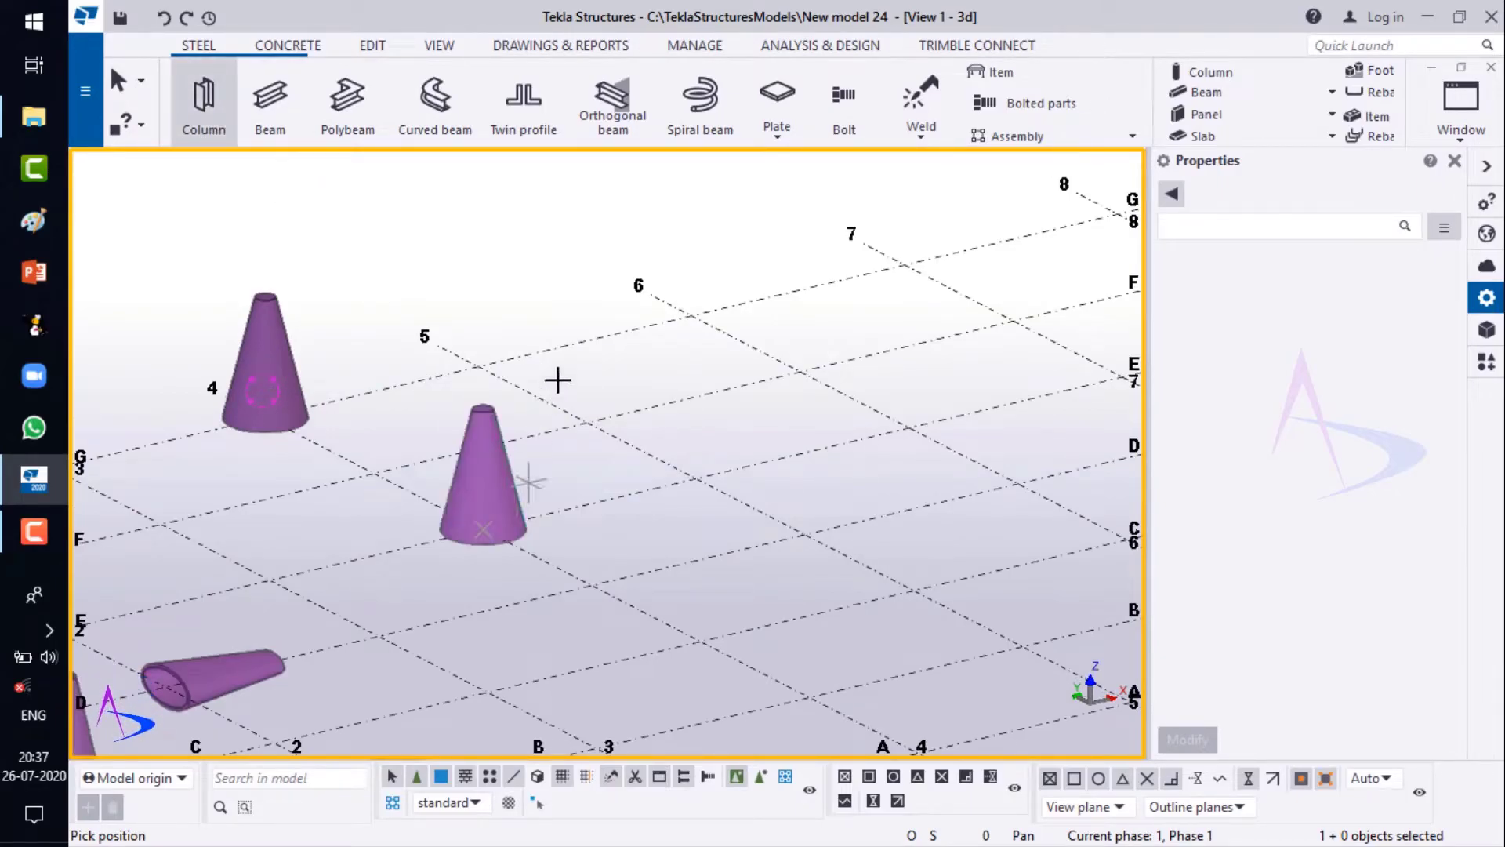
key("Escape")
scroll(667, 410, "down", 1)
scroll(632, 429, "down", 3)
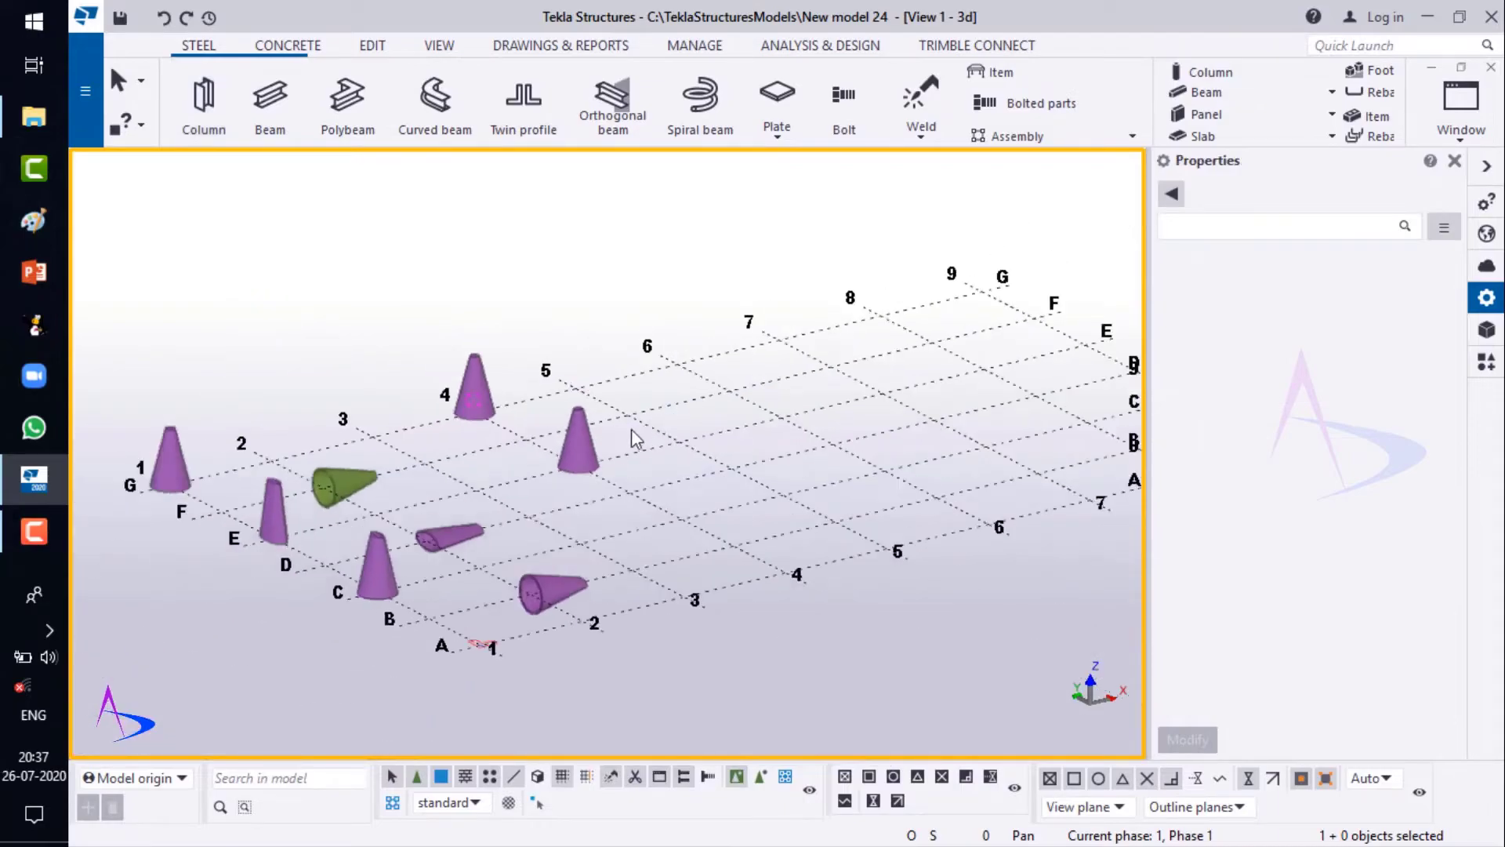
- Set minor axis length 1 and major axis length 2 of the ELD column at grid 4/E to 40 in and modify the column
scroll(605, 436, "up", 1)
left_click(604, 448)
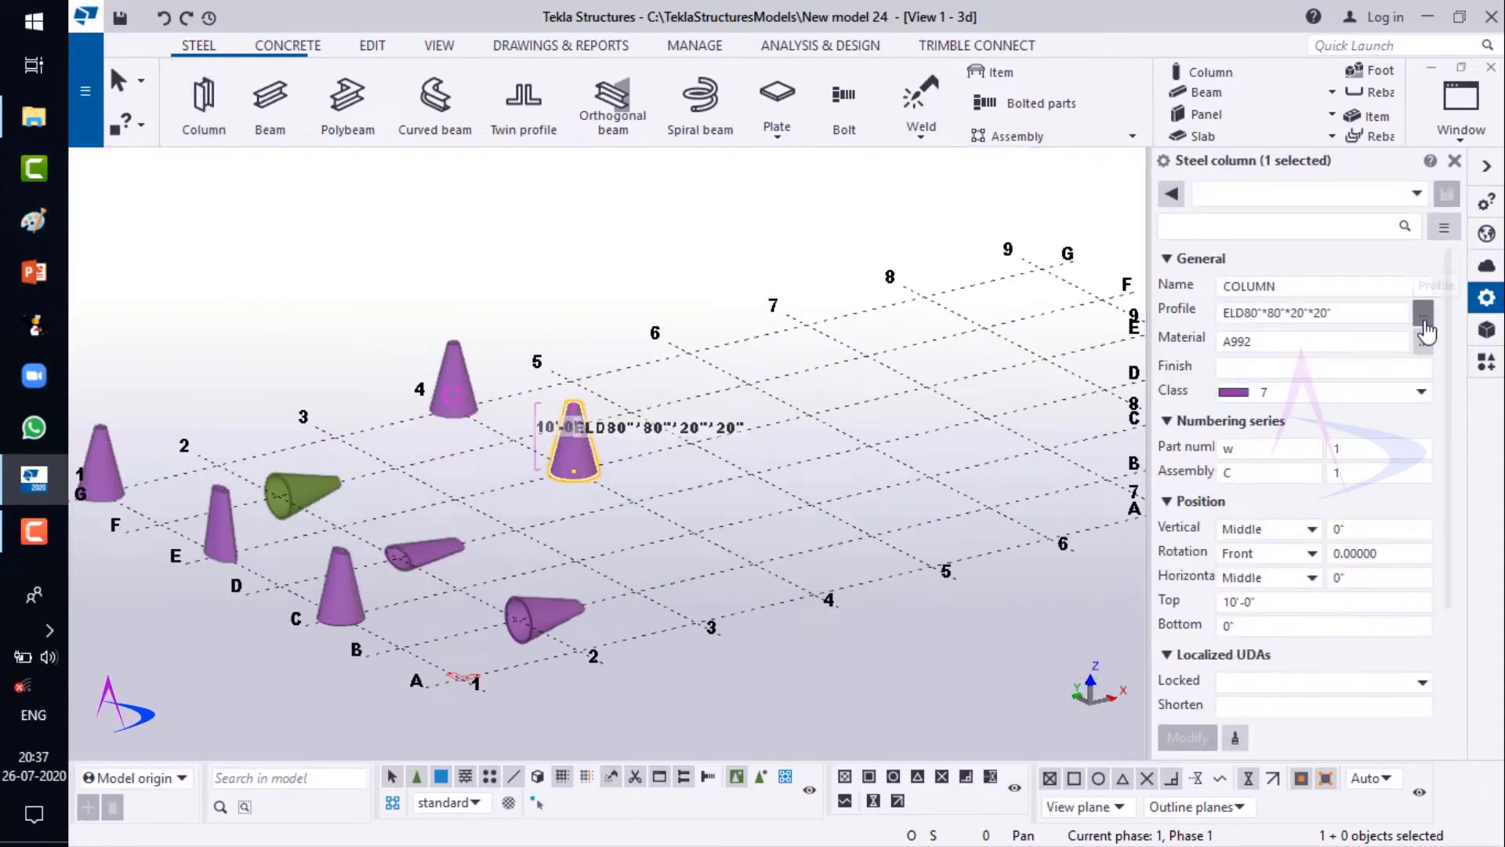
left_click(1423, 318)
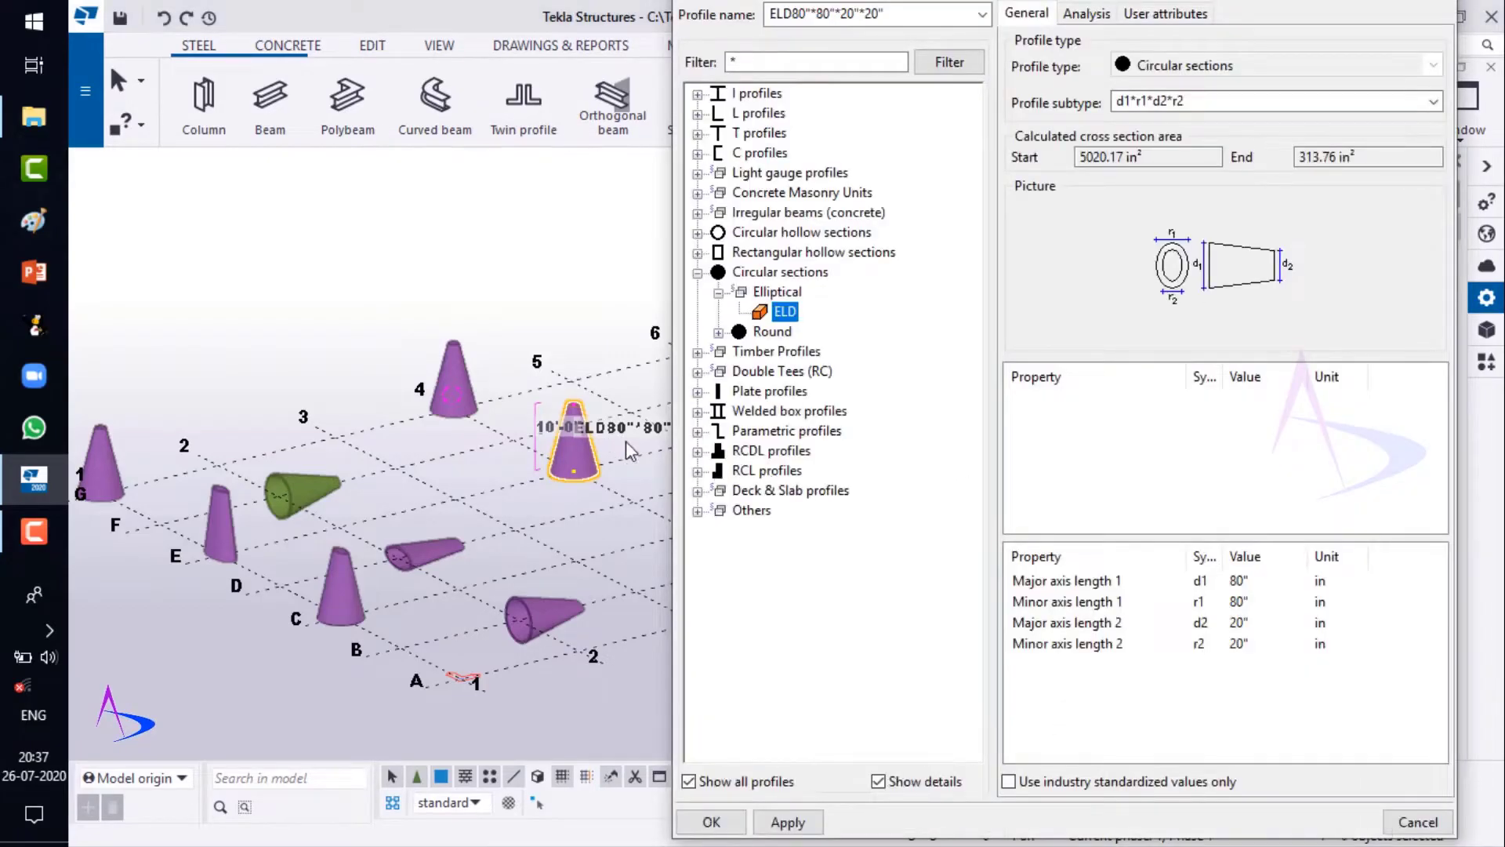
scroll(626, 444, "up", 5)
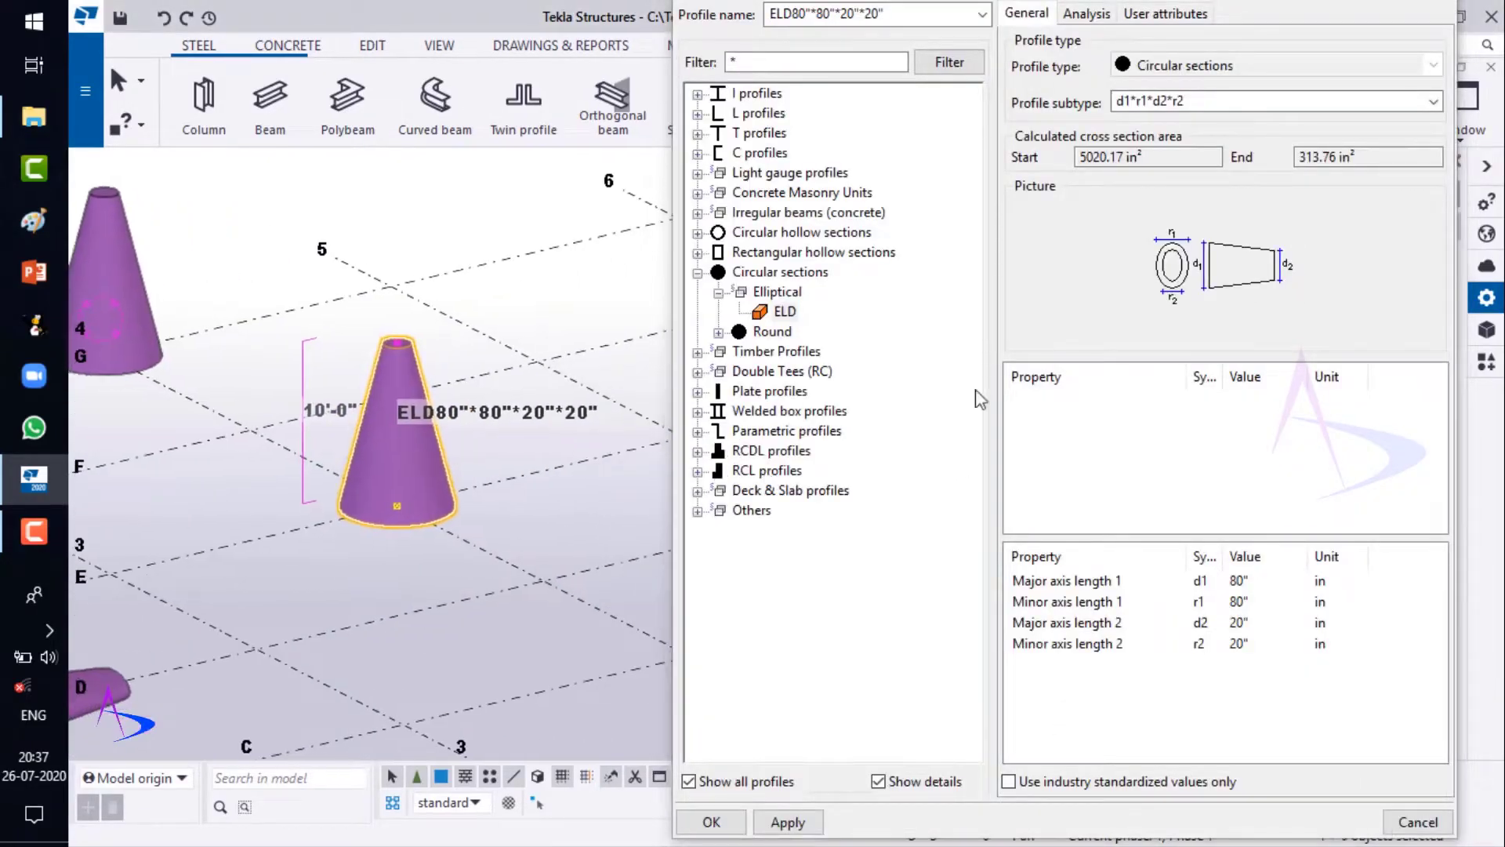
double_click(1281, 603)
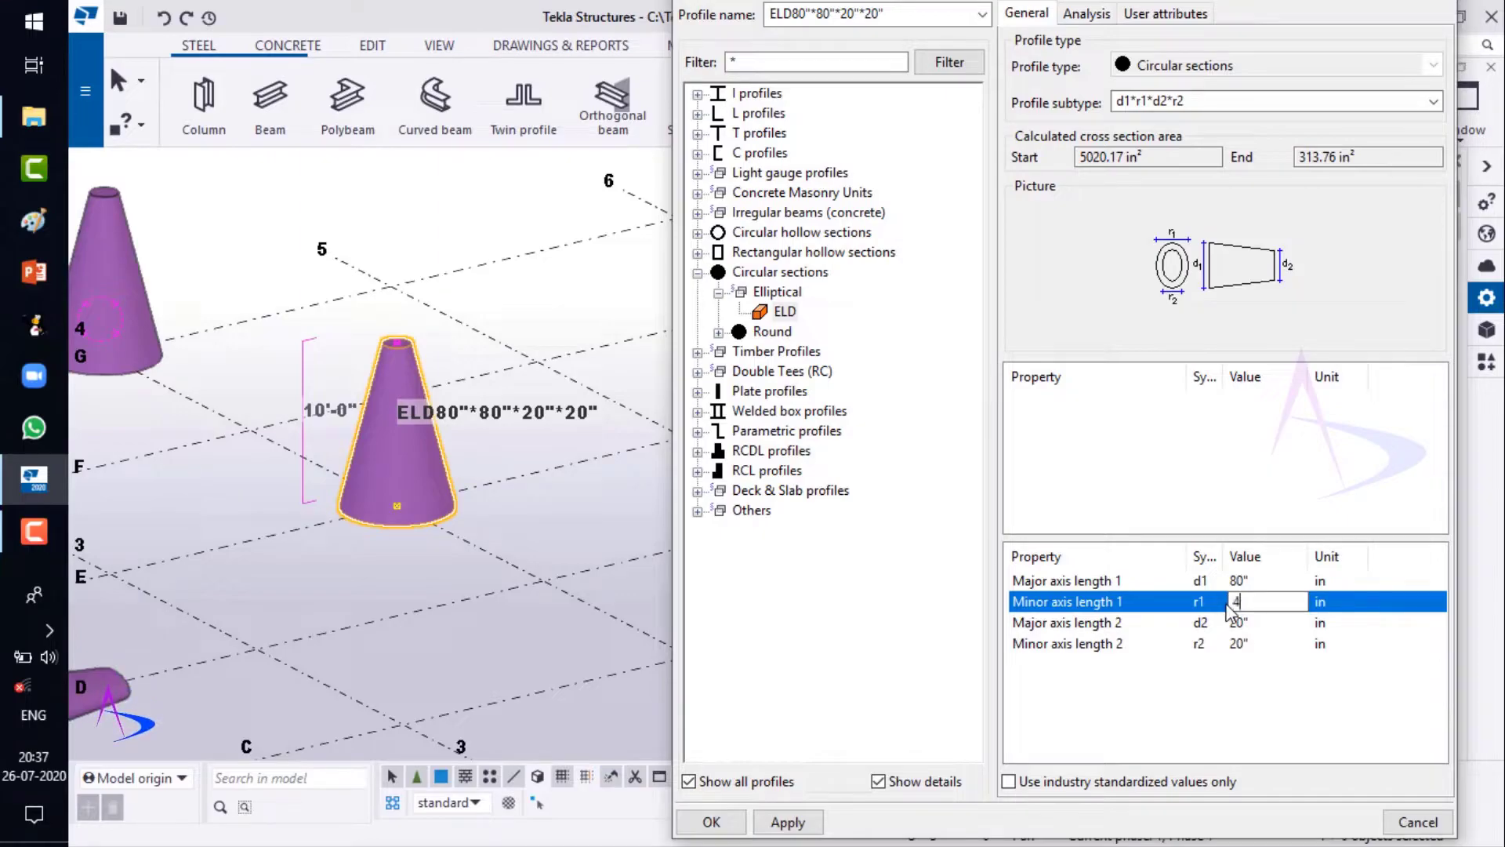
double_click(1272, 623)
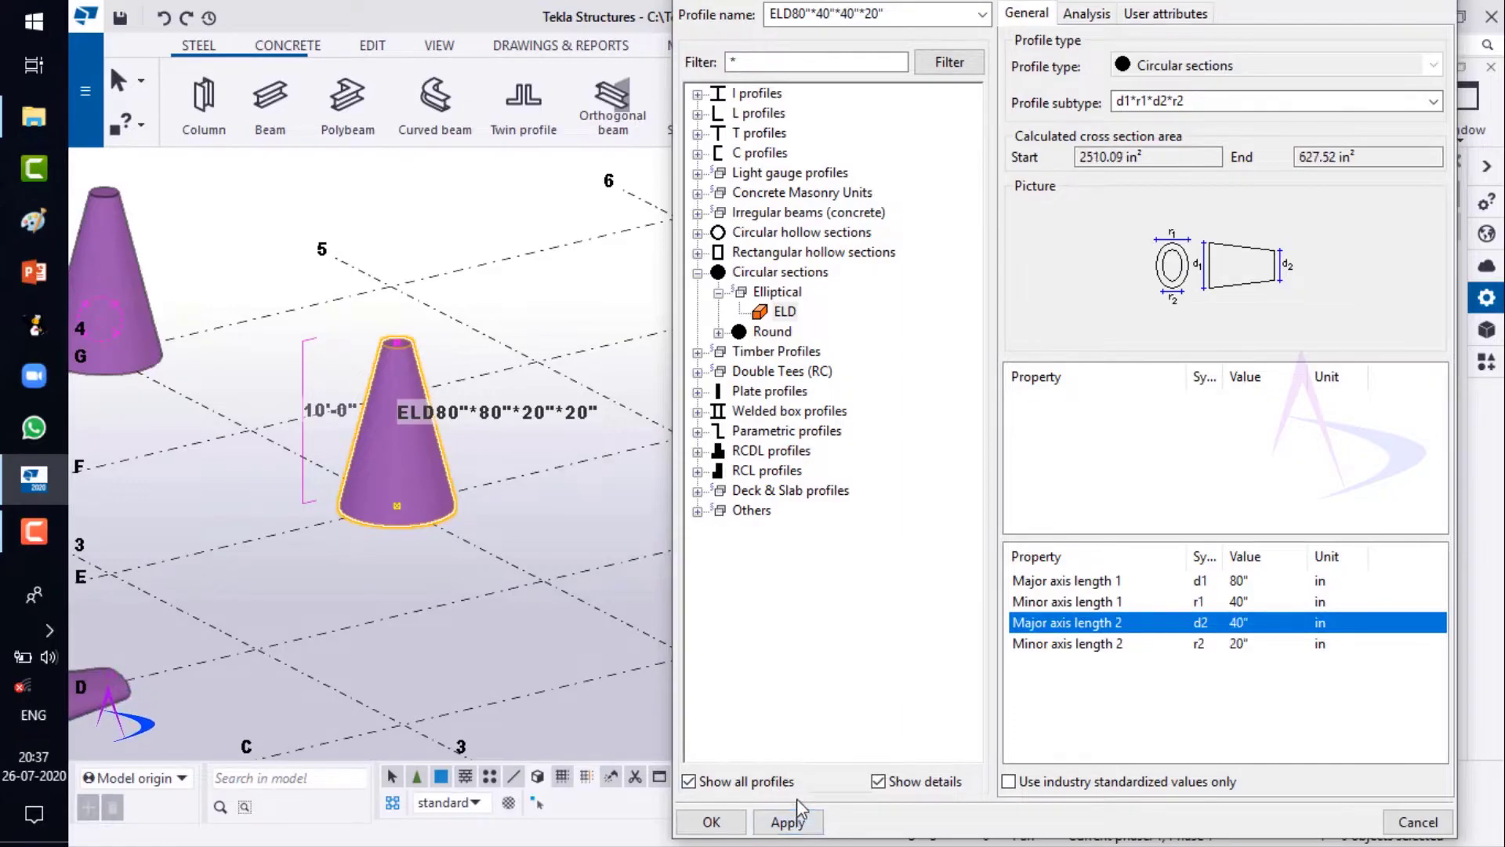
left_click(711, 821)
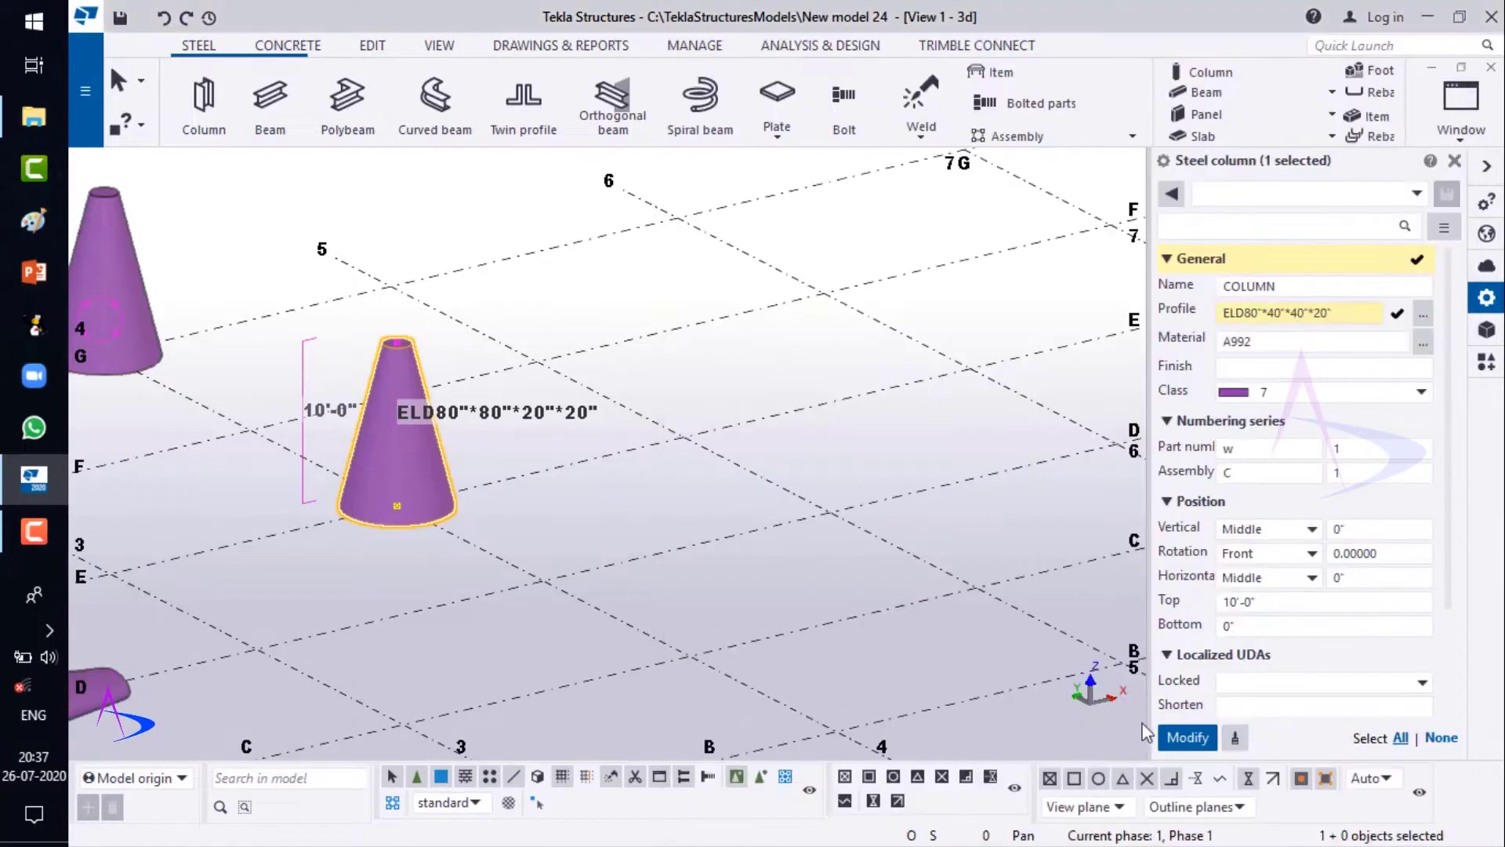
left_click(1186, 738)
left_click(574, 535)
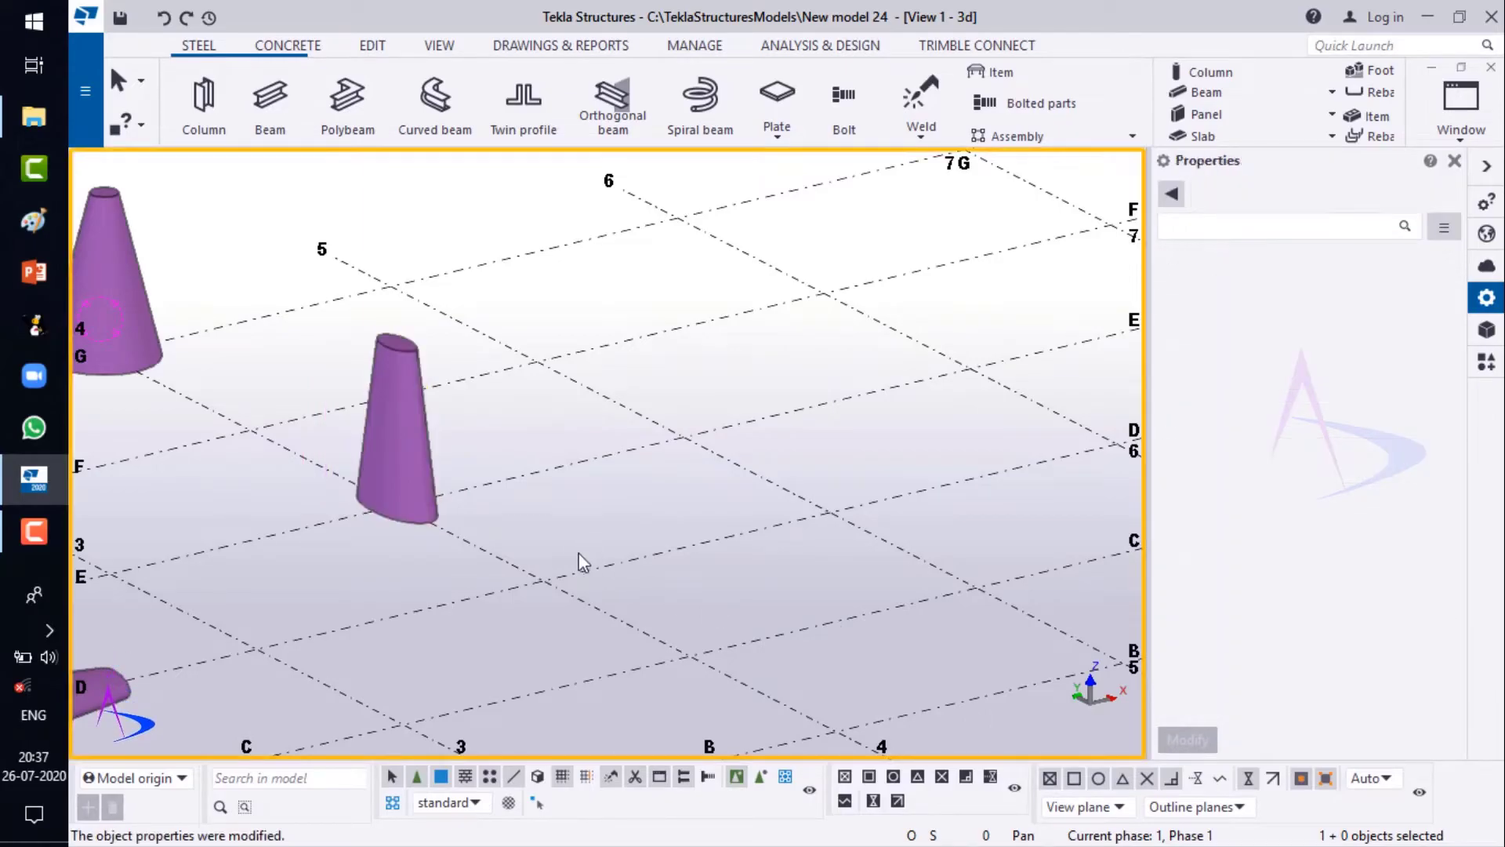
- Examine the shape of the elliptical column at grid 4/E from above and from the side
scroll(549, 558, "down", 1)
key("Return")
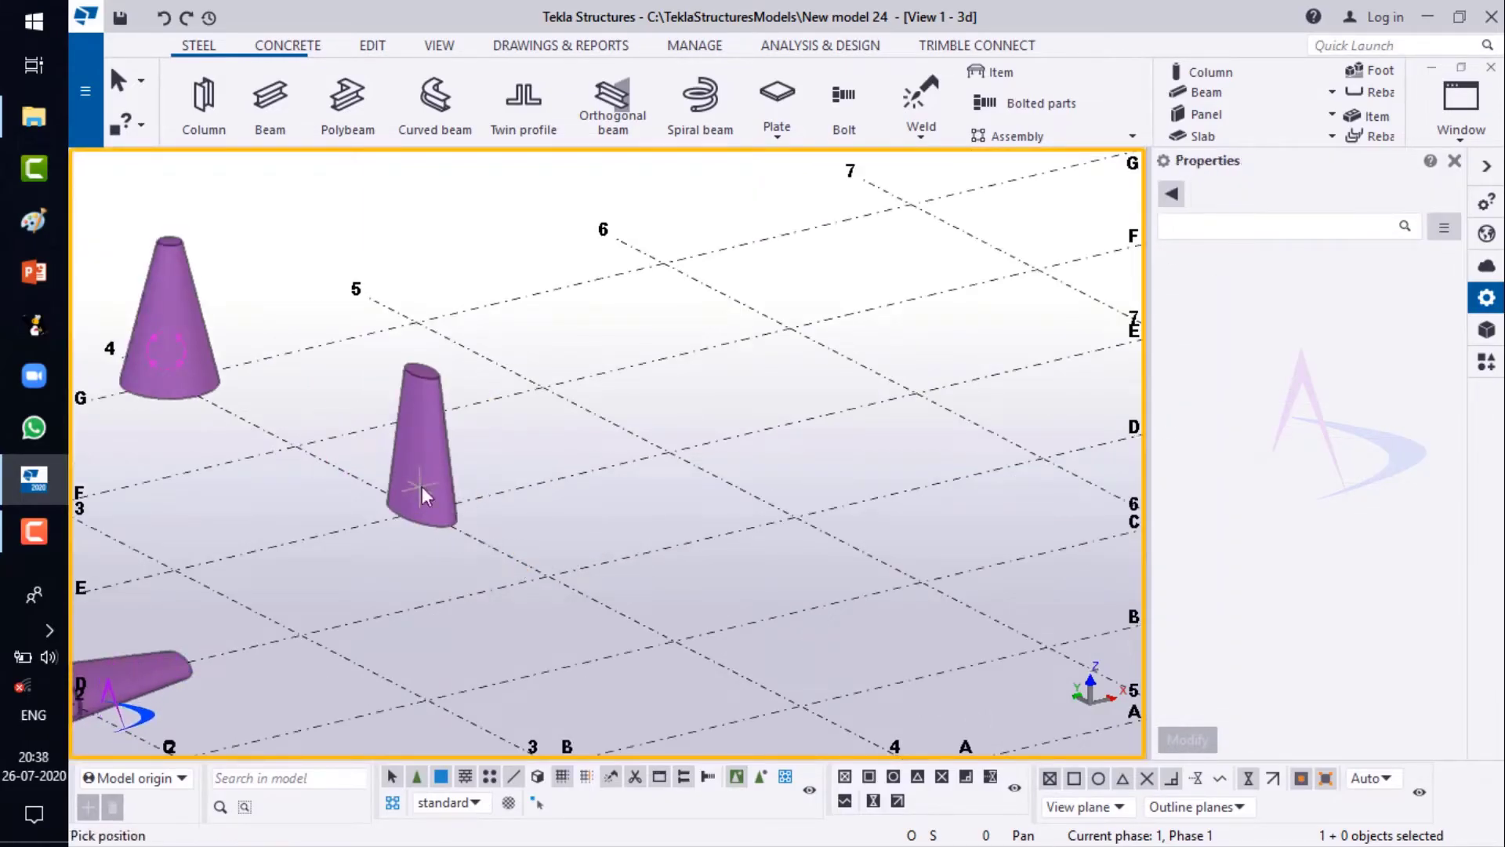
middle_click_drag(444, 469, 480, 632, "ctrl")
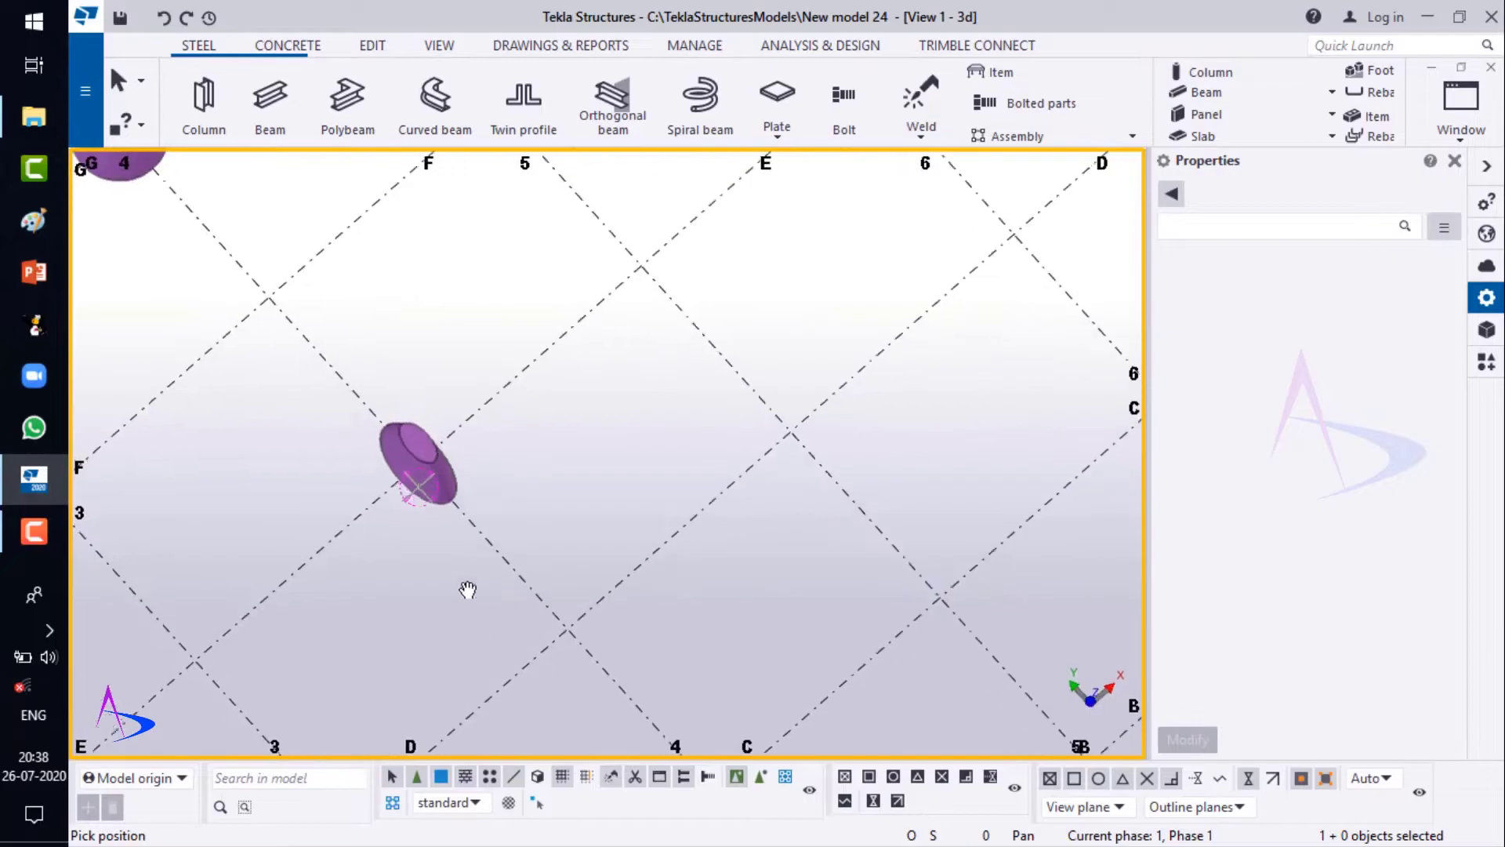
scroll(434, 470, "up", 2)
scroll(423, 430, "up", 3)
middle_click_drag(423, 430, 457, 339, "ctrl")
scroll(454, 351, "down", 5)
middle_click_drag(525, 489, 509, 340, "ctrl")
scroll(509, 340, "down", 3)
right_click(525, 336)
left_click(551, 345)
- Place a steel column at the intersection of grid lines 4 and C
left_click(208, 128)
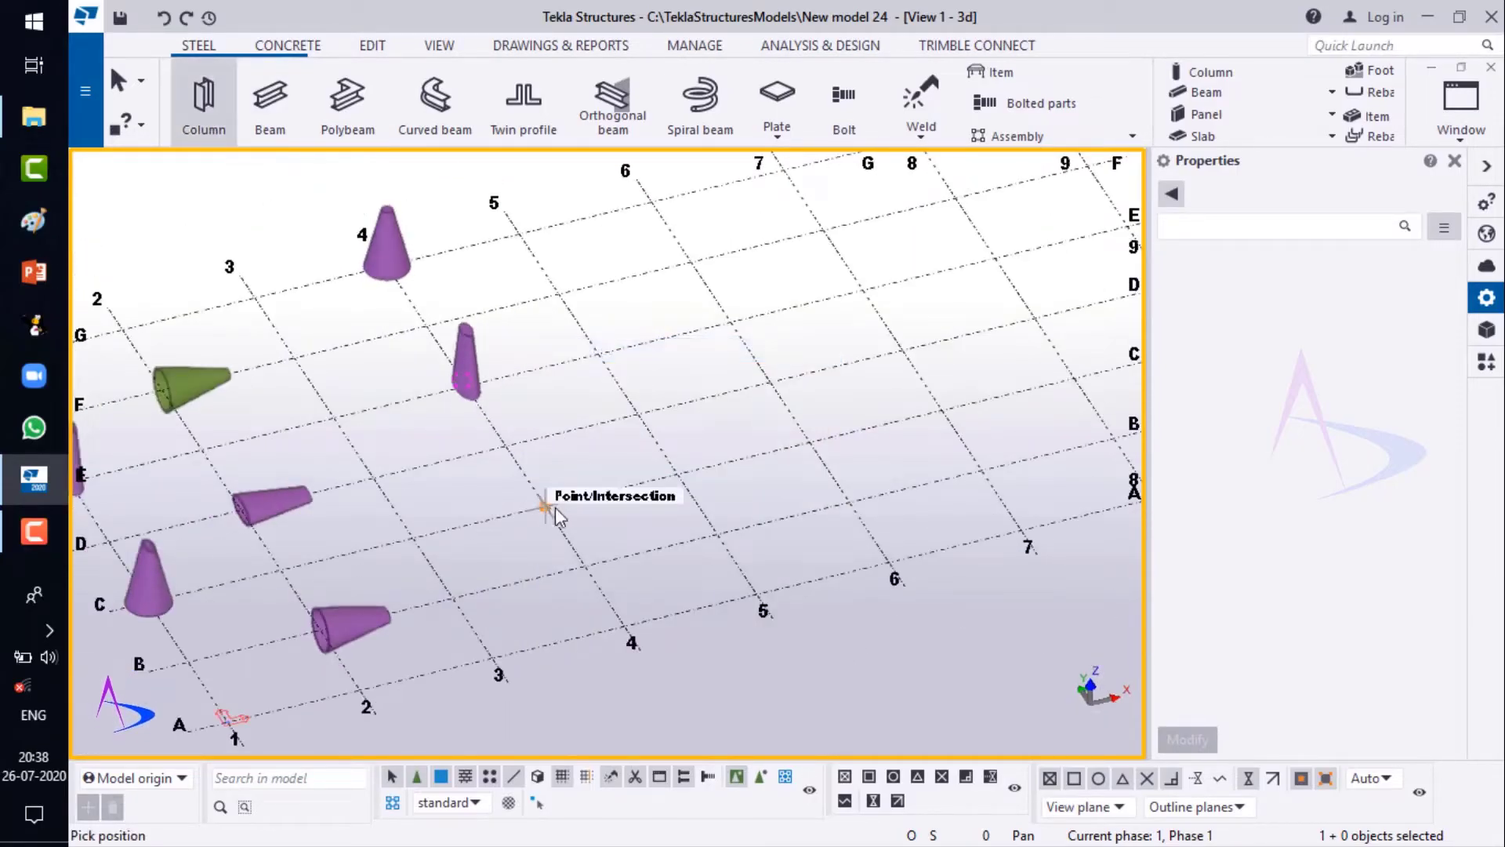
right_click(615, 460)
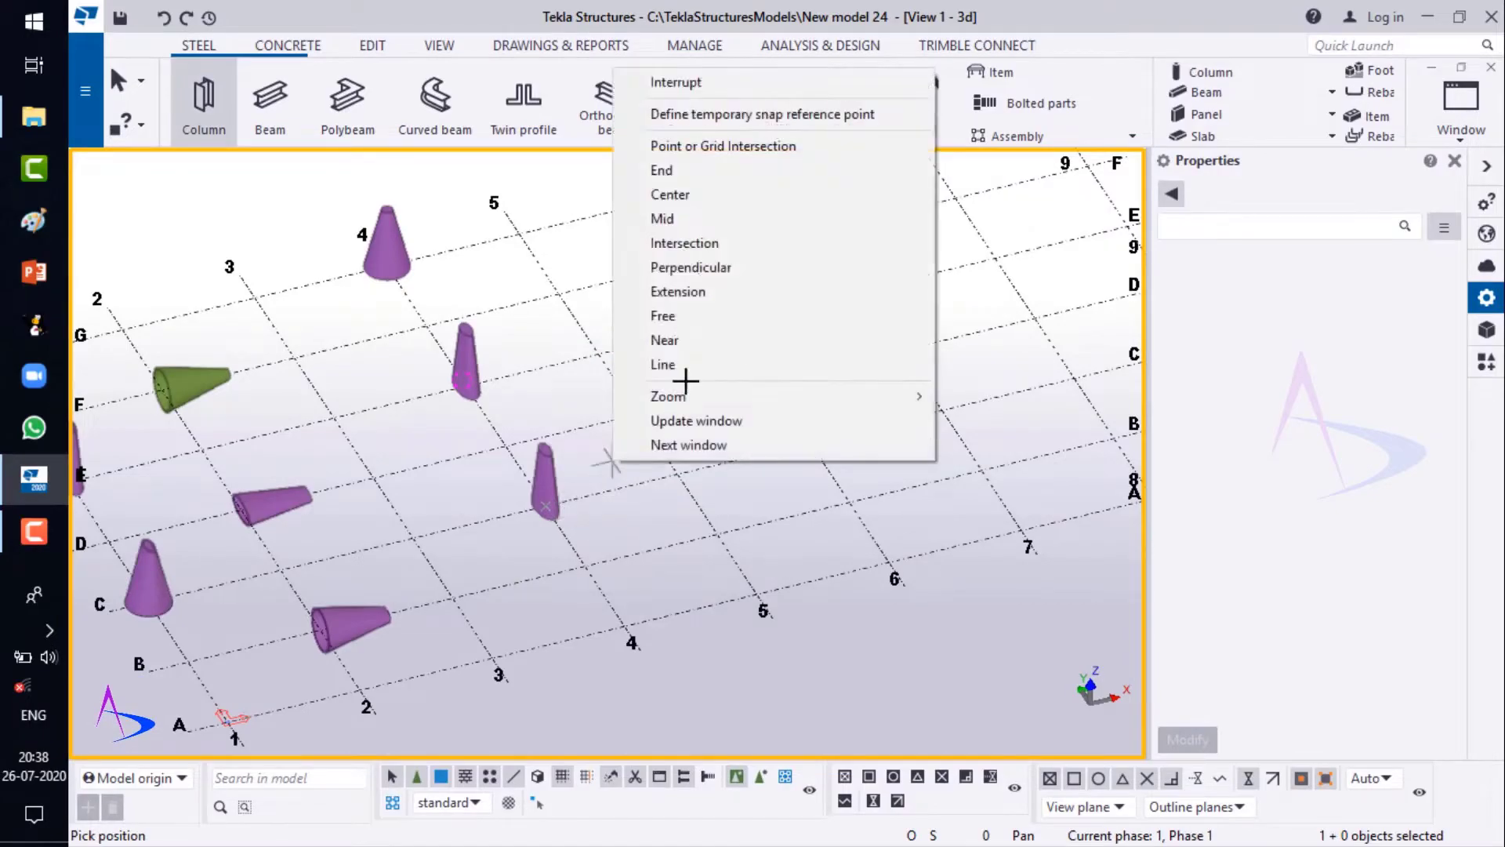
left_click(690, 81)
- Change the profile of the column at grid 4/C to ELD80"*80"*40"*20" and modify the column
scroll(552, 473, "up", 5)
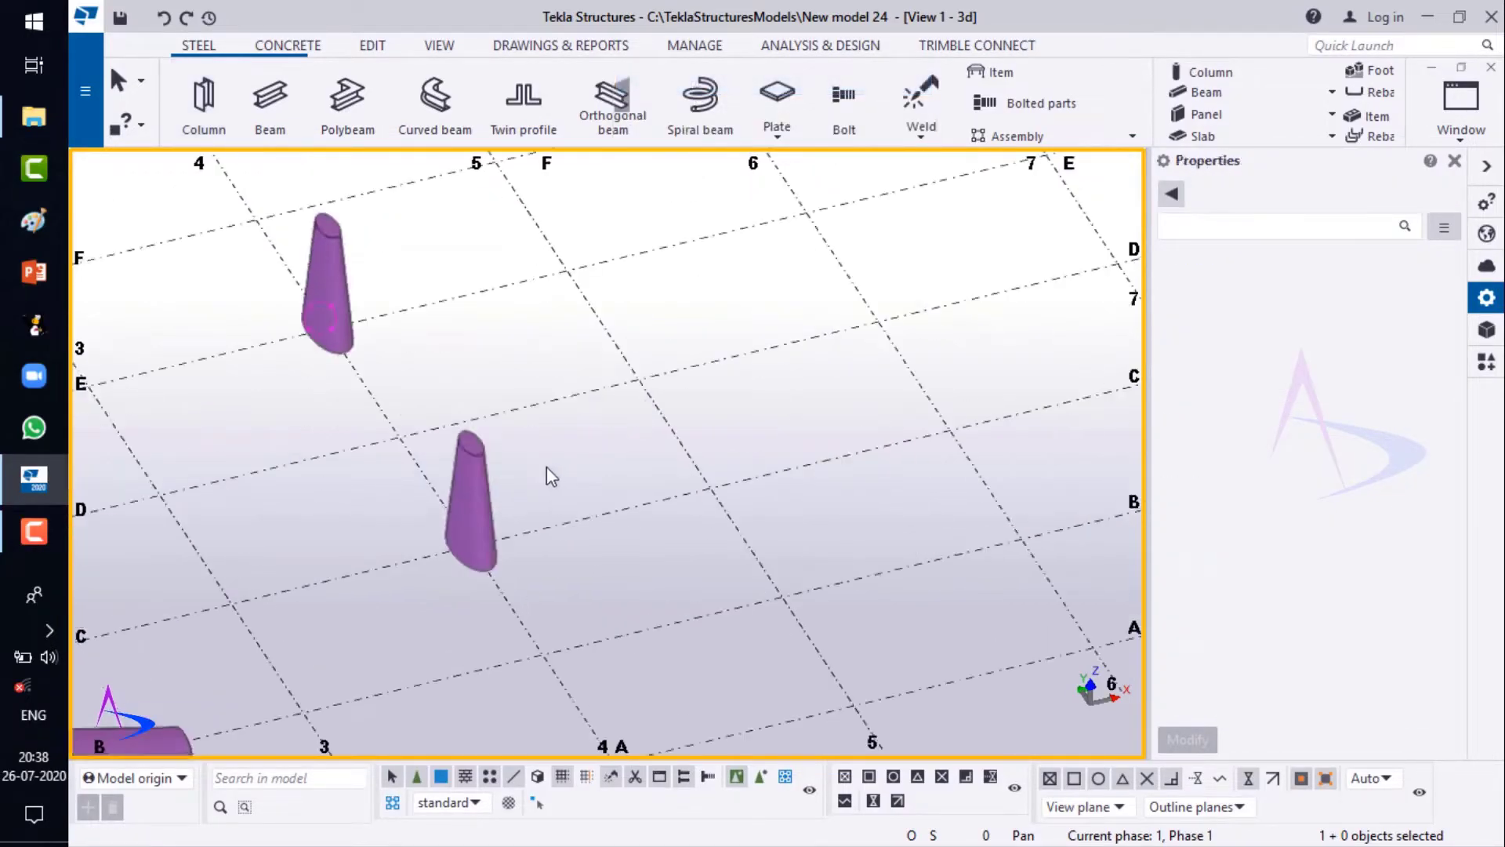
scroll(474, 504, "up", 2)
scroll(585, 622, "up", 4)
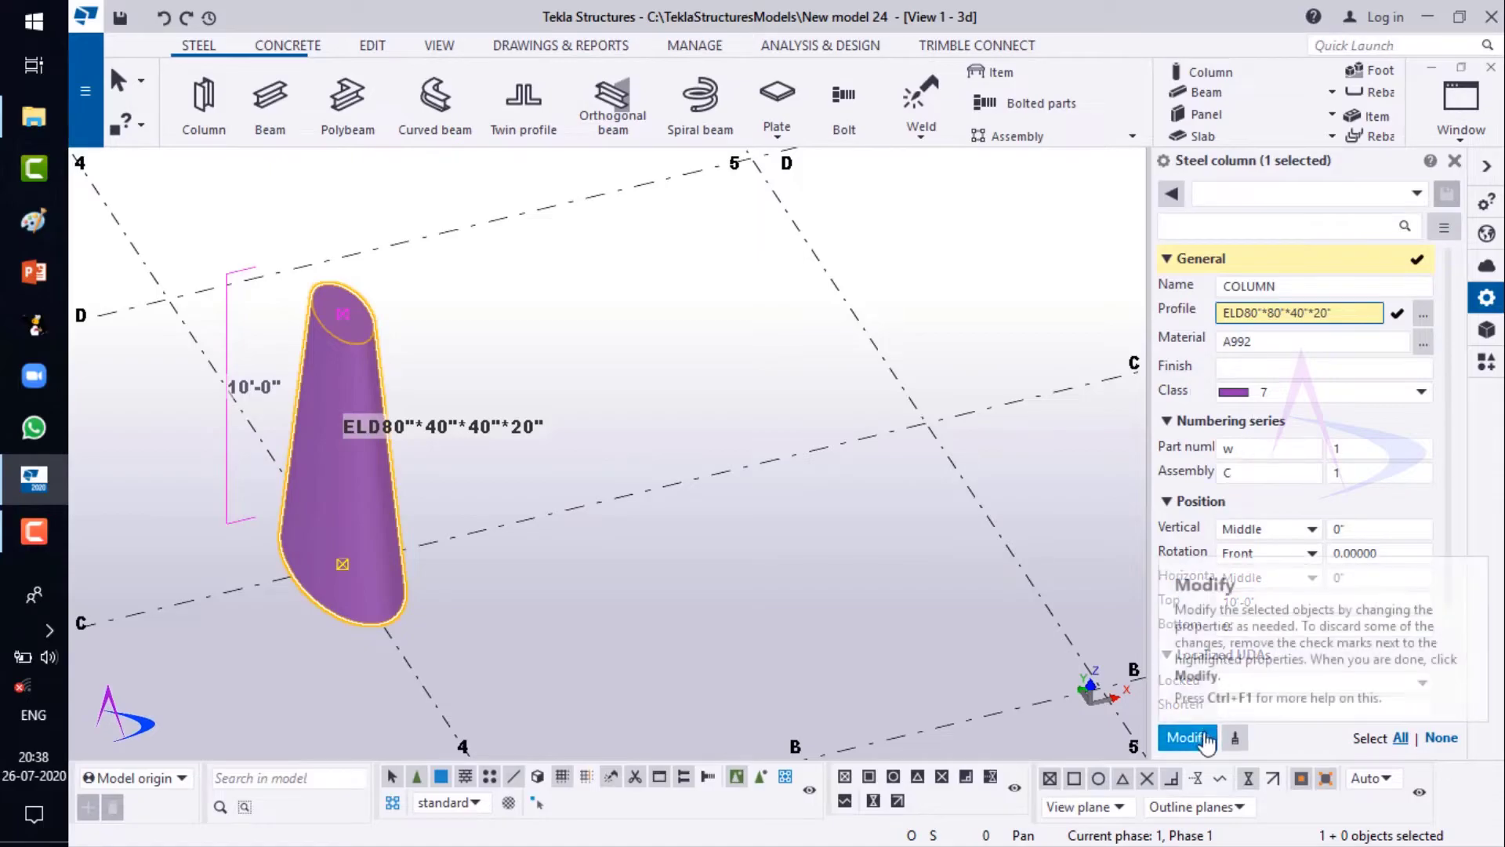
left_click(1187, 737)
left_click(610, 573)
scroll(609, 577, "down", 1)
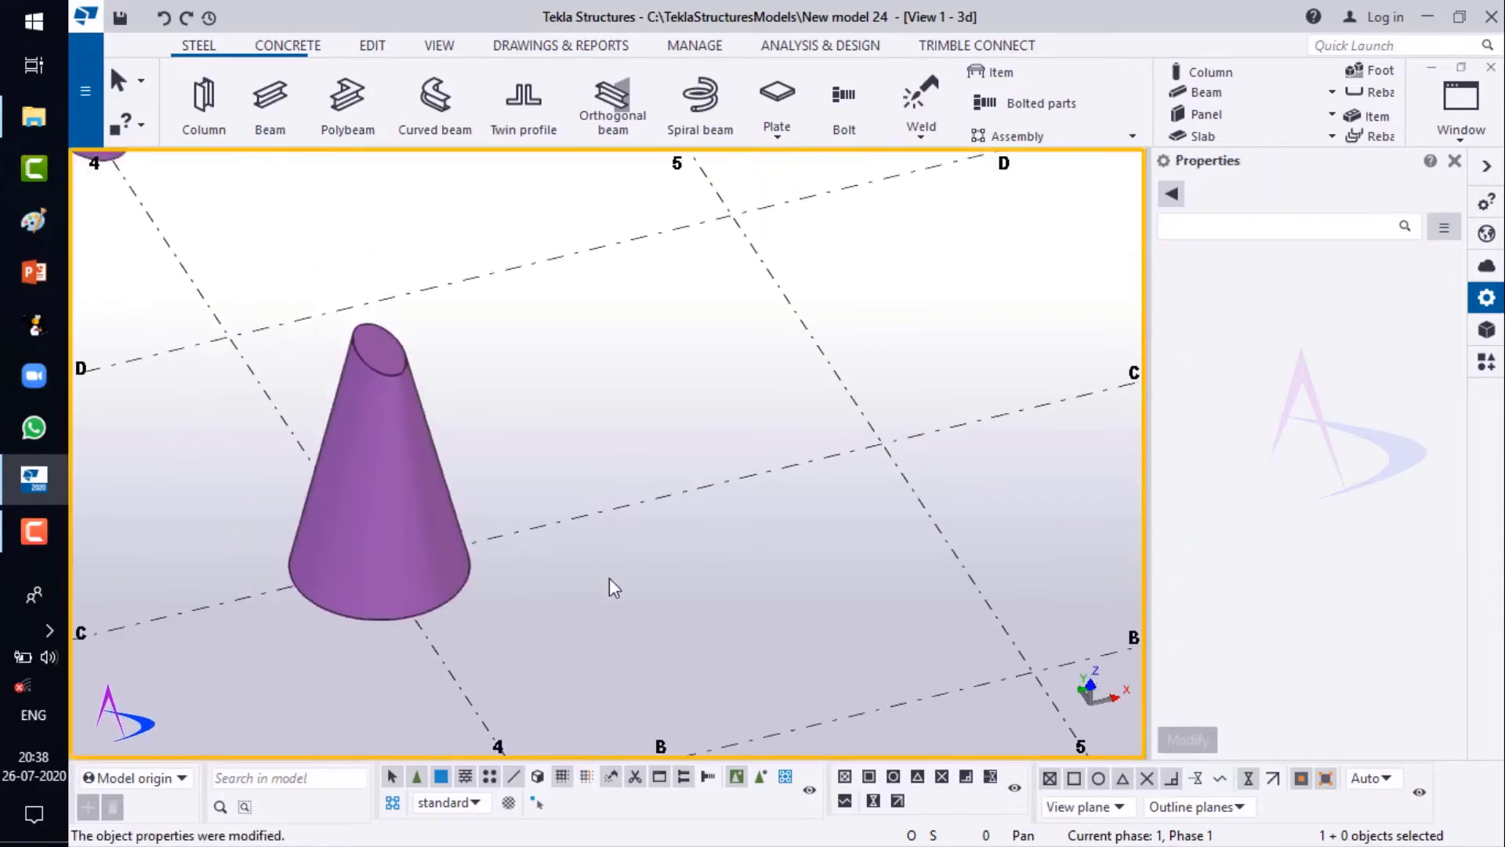
- Examine the solid tapered column at grid 4/C and compare its top with the hollow column at grid 1/C
key("v")
middle_click_drag(407, 425, 537, 376, "ctrl")
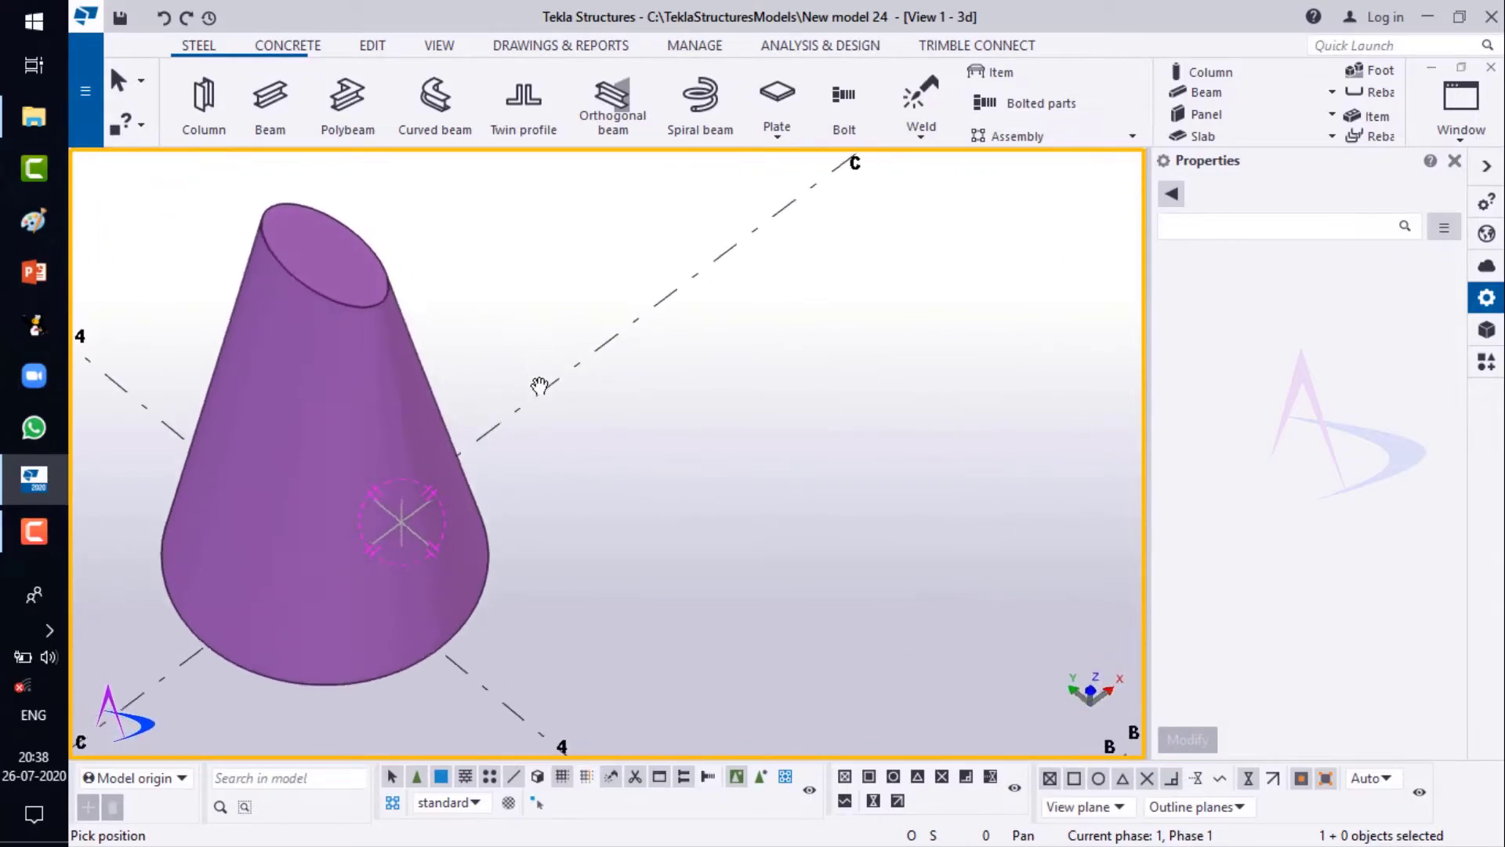
scroll(537, 376, "down", 3)
middle_click_drag(413, 470, 301, 370, "ctrl")
scroll(478, 435, "down", 6)
middle_click_drag(526, 526, 398, 625, "ctrl")
scroll(204, 510, "up", 6)
scroll(406, 681, "up", 3)
middle_click_drag(440, 471, 441, 465)
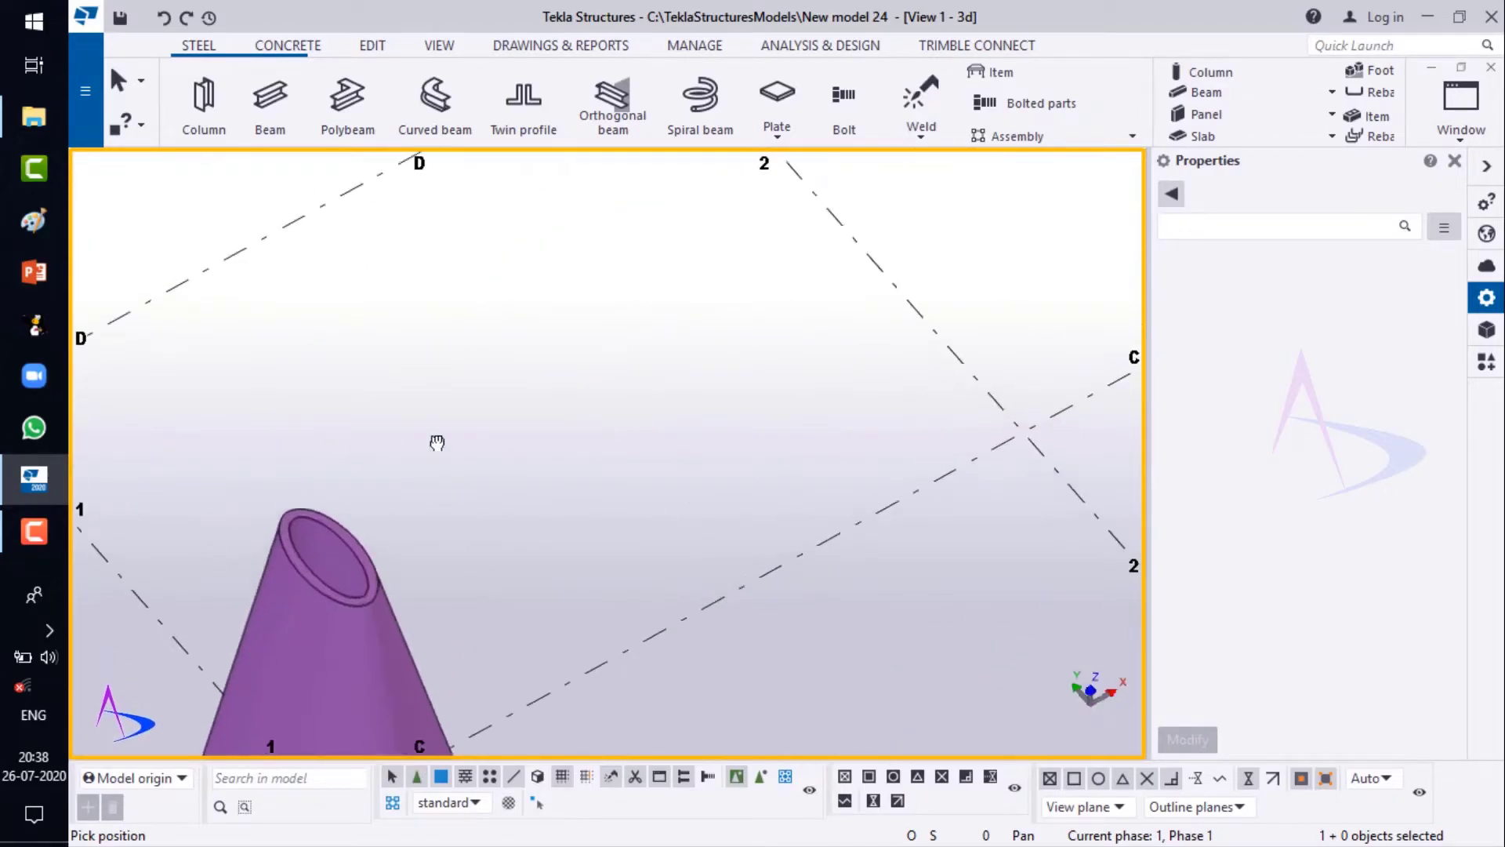
scroll(440, 465, "down", 8)
middle_click_drag(693, 534, 653, 354, "ctrl")
right_click(741, 282)
left_click(770, 296)
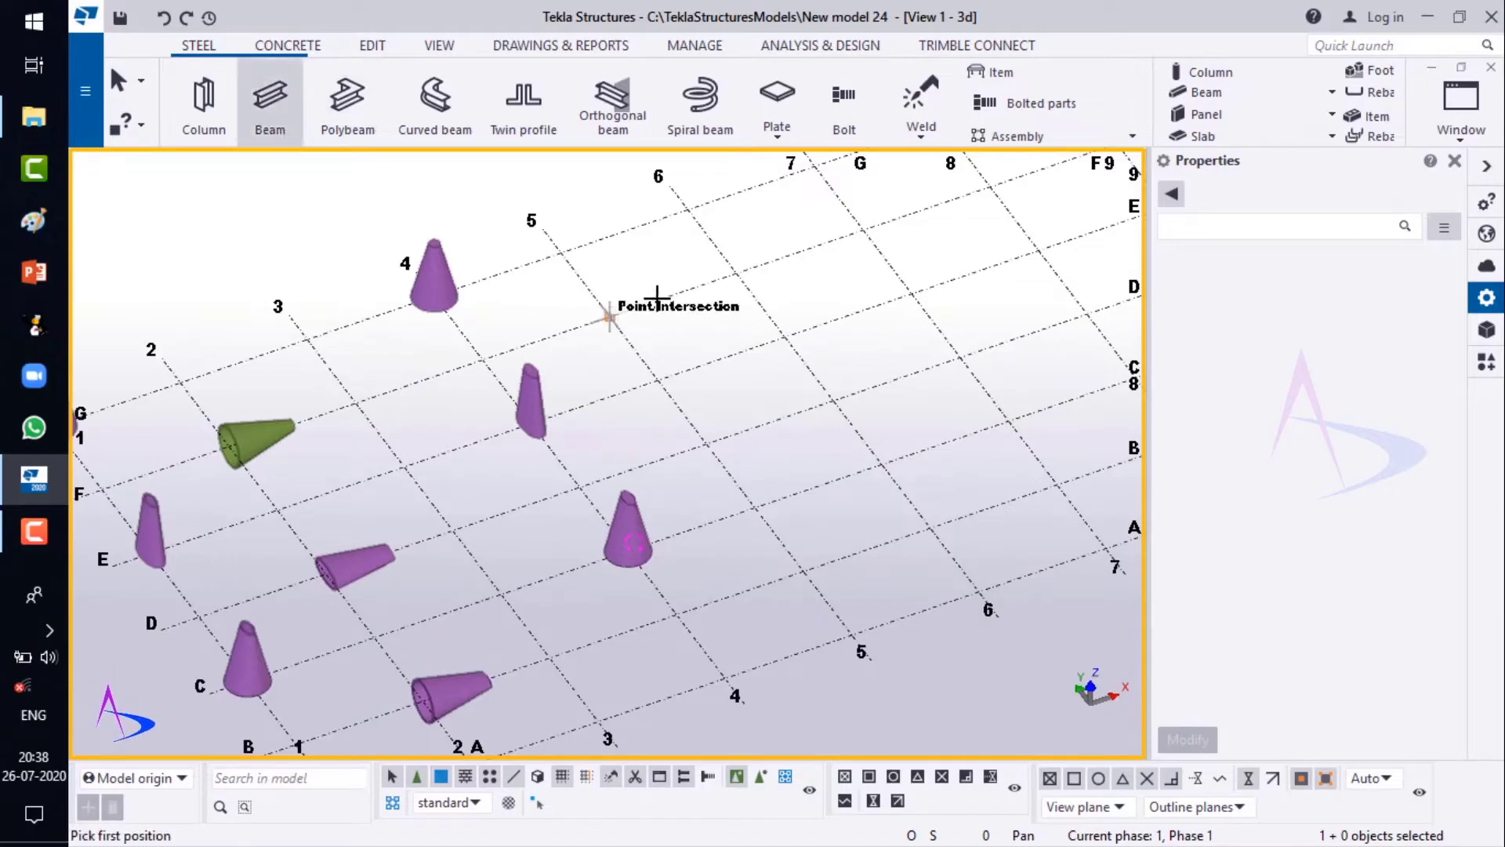
- Place a 10'-0" steel beam along grid line F, from grid line 5 to the midpoint towards grid line 6
scroll(668, 302, "up", 5)
right_click(697, 321)
left_click(724, 339)
- Copy the properties of the ELD80"*80"*20"*20" column at grid 4/G to the beam on grid line F
scroll(695, 379, "down", 2)
middle_click_drag(695, 379, 703, 489)
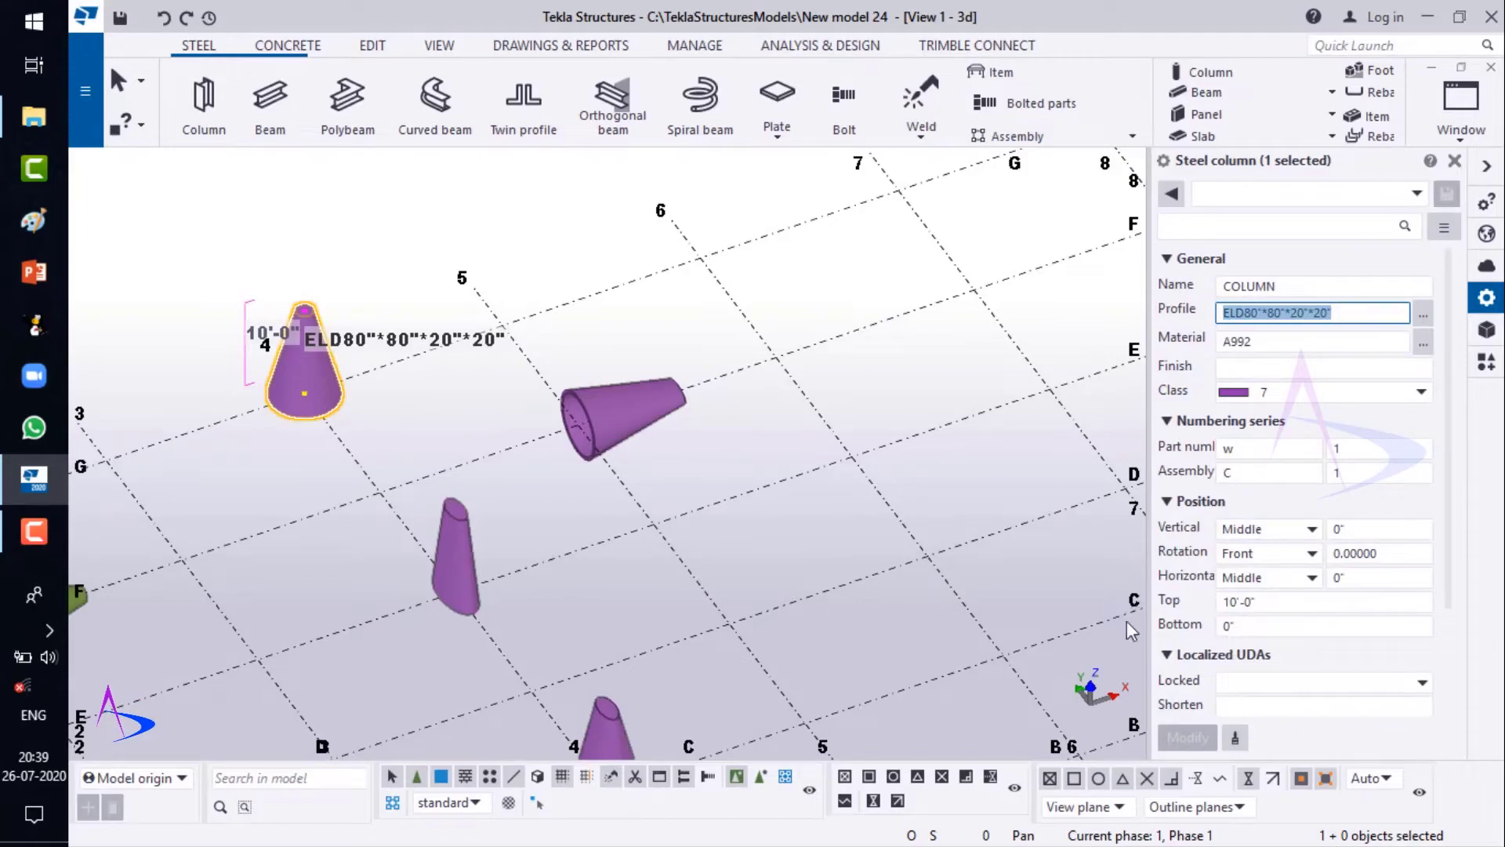
left_click(1236, 738)
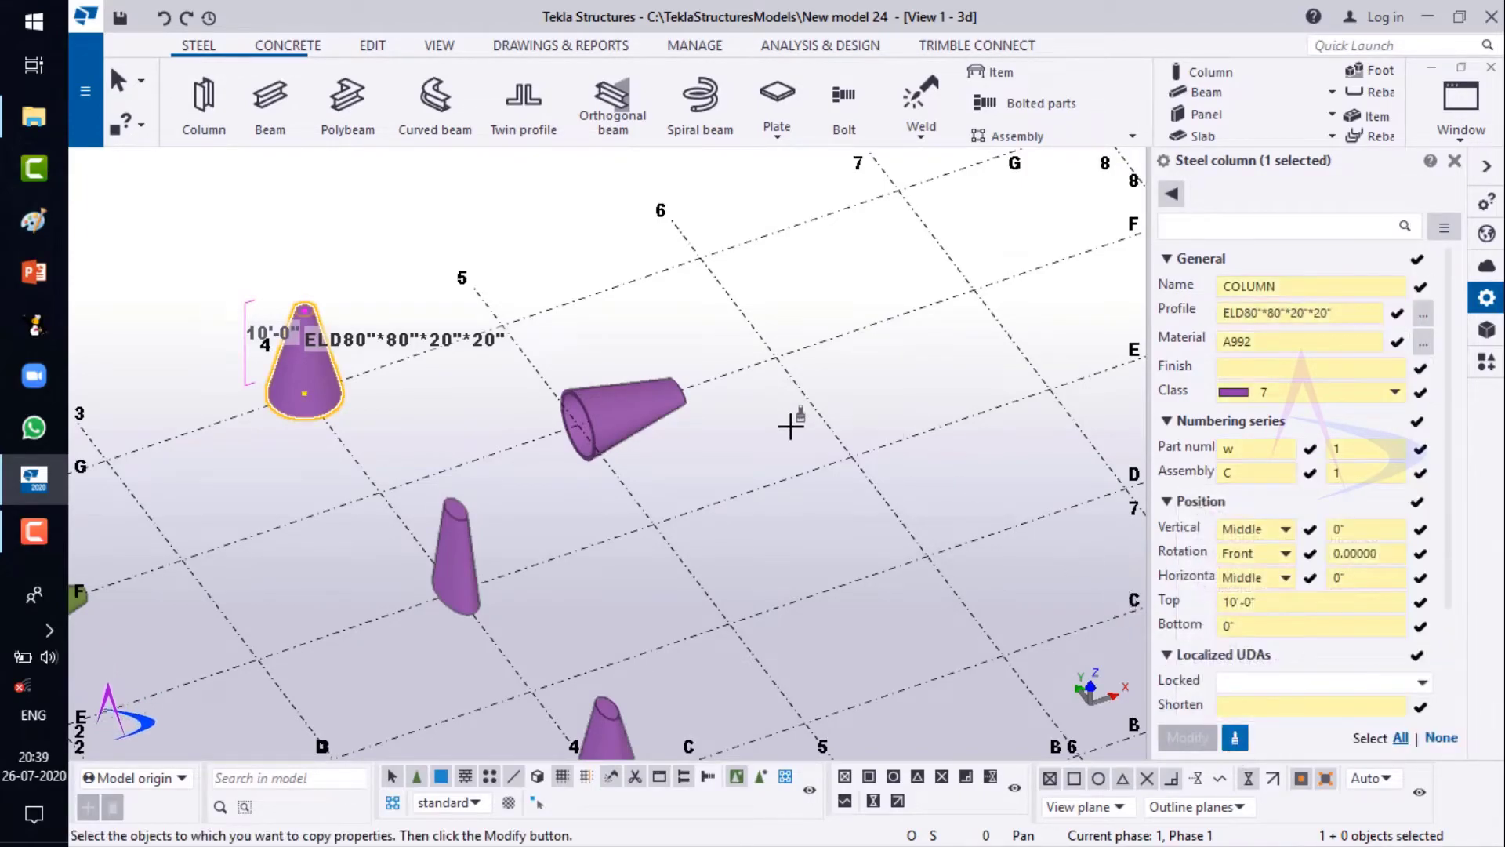
left_click(674, 418)
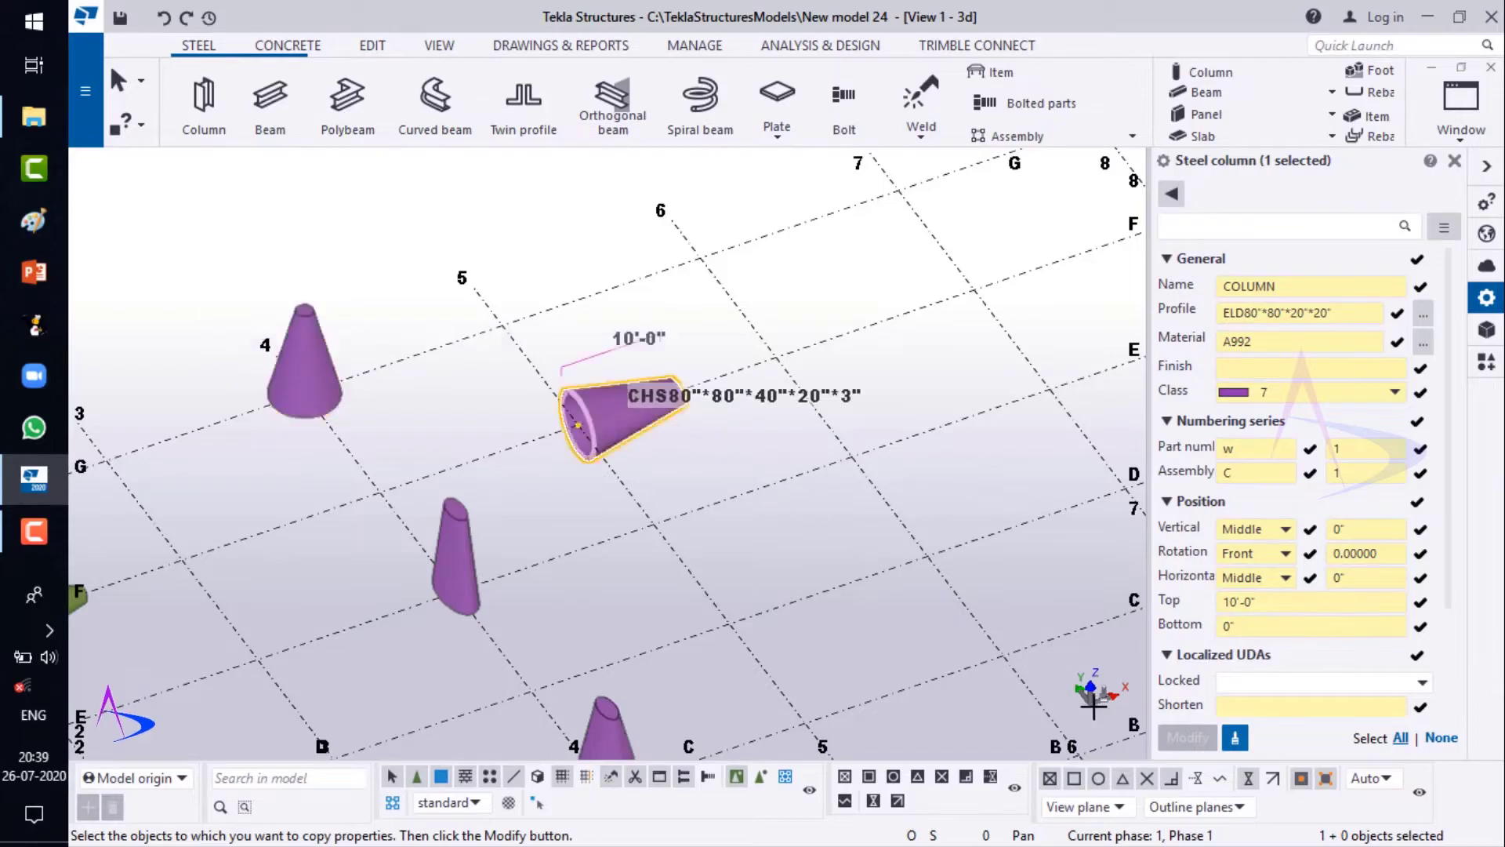
left_click(1185, 737)
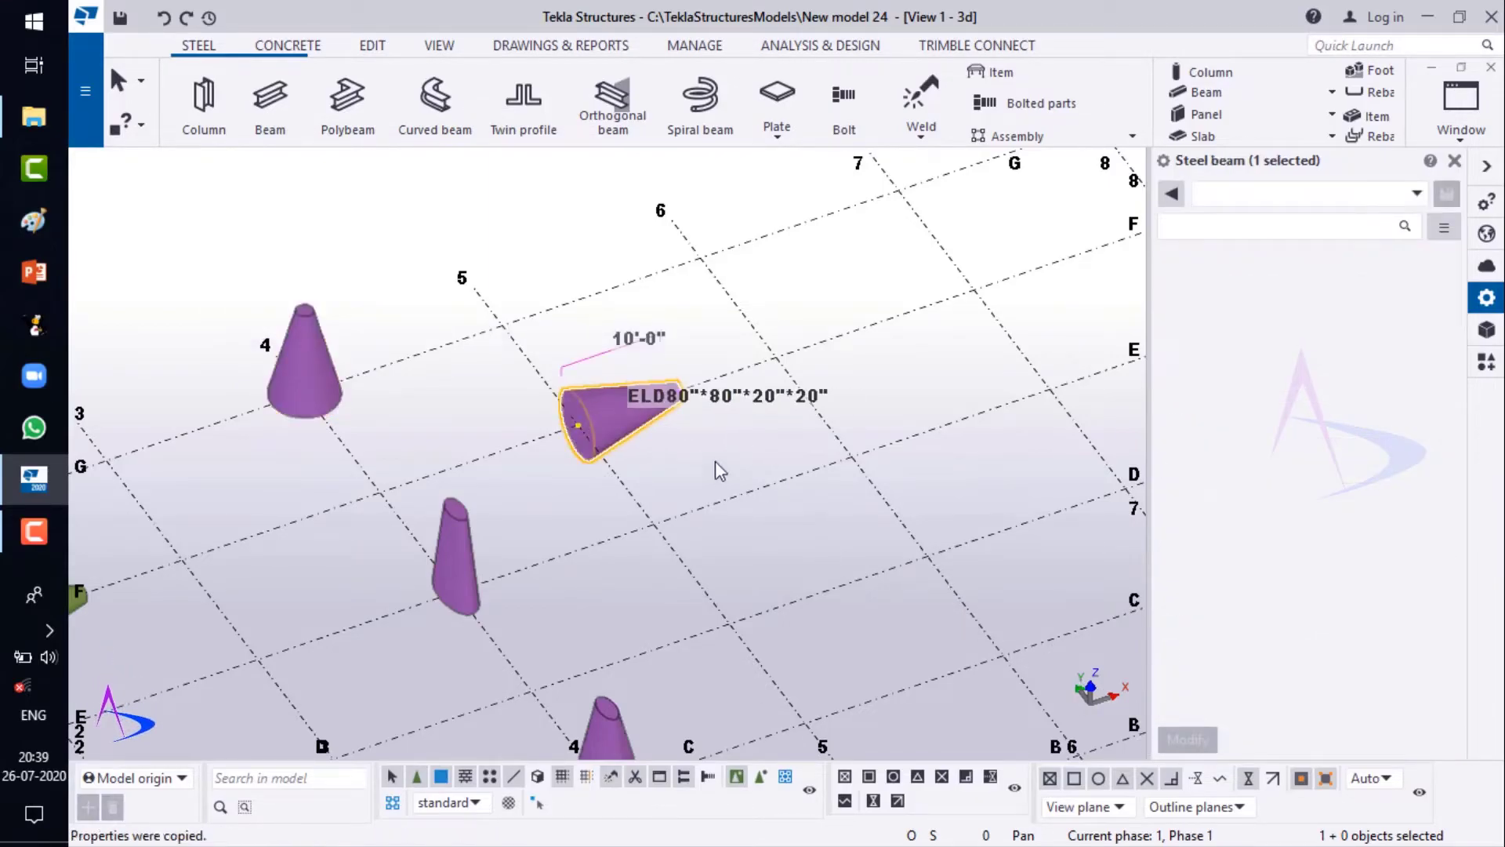
- Examine the solid tapered beam on grid line F up close and together with the neighbouring columns
scroll(658, 423, "up", 1)
scroll(659, 424, "up", 3)
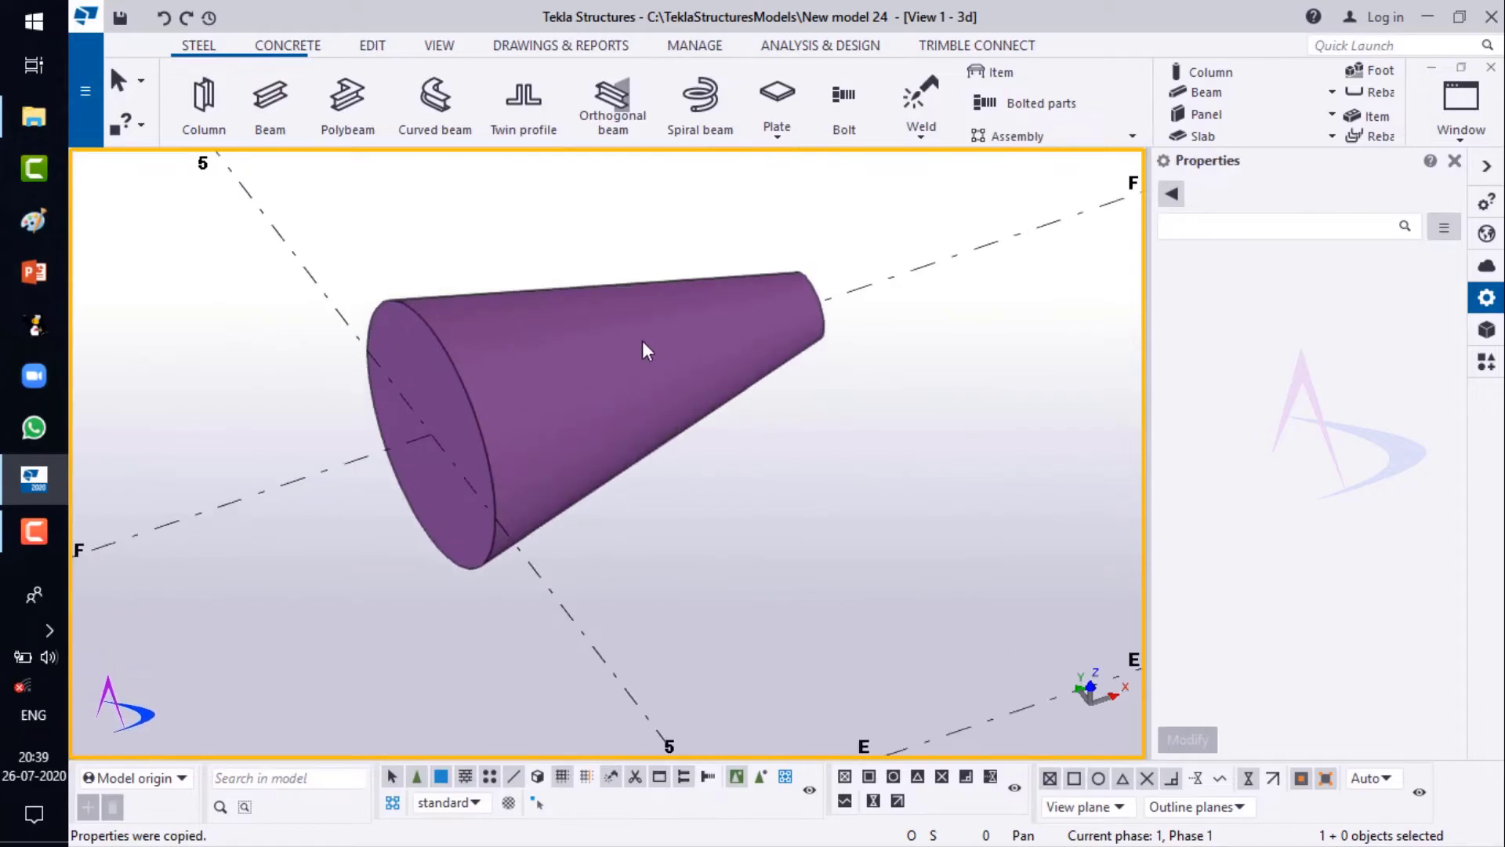
key("v")
left_click(493, 424)
middle_click_drag(605, 410, 625, 366, "ctrl")
right_click(654, 373)
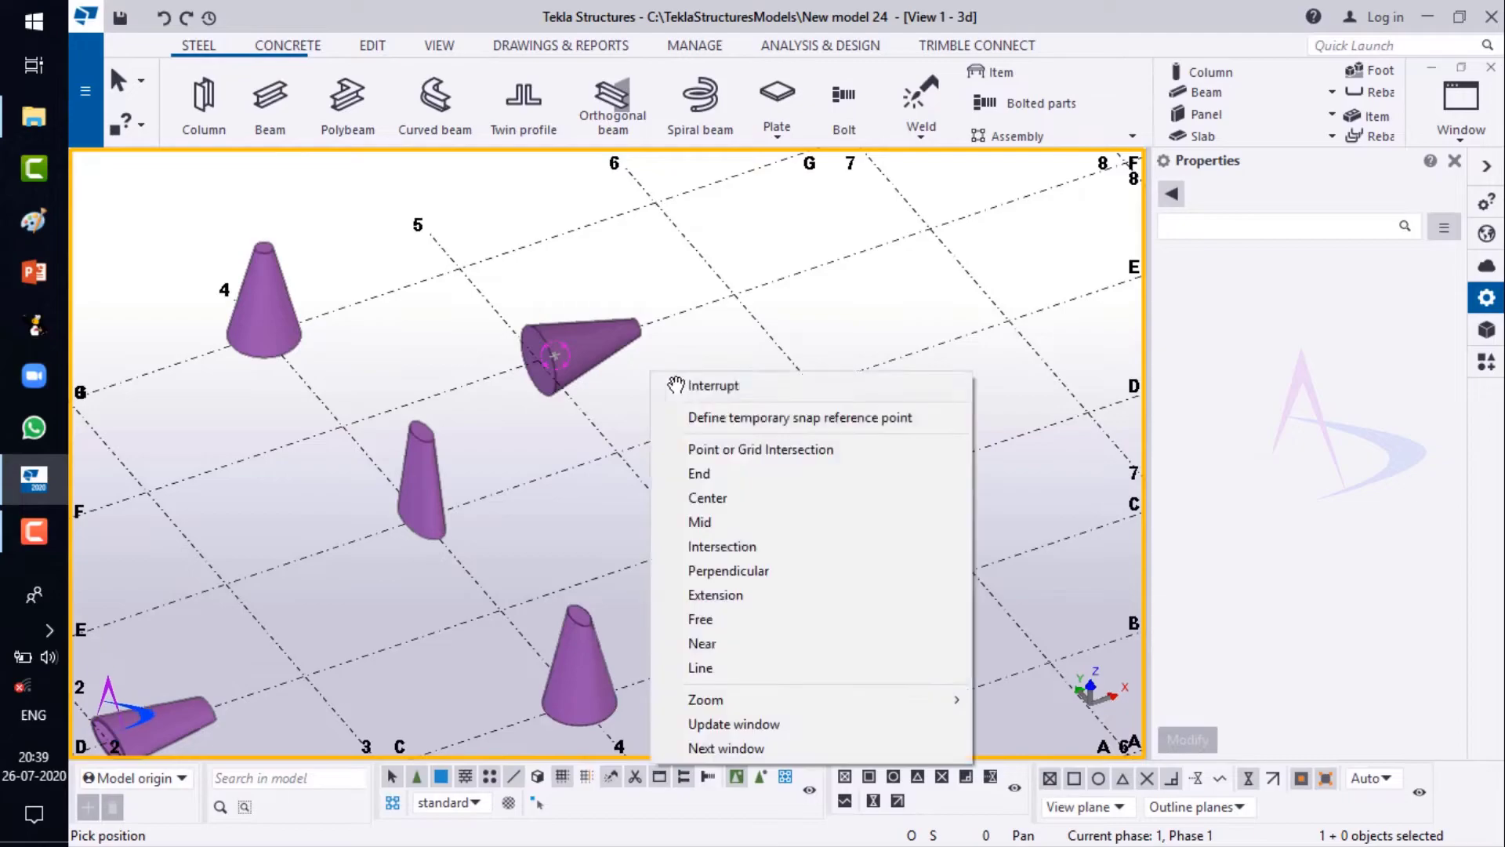
left_click(706, 385)
- Place a 10'-0" steel beam along grid line D, from grid line 5 to the midpoint towards grid line 6
middle_click_drag(680, 453, 584, 415)
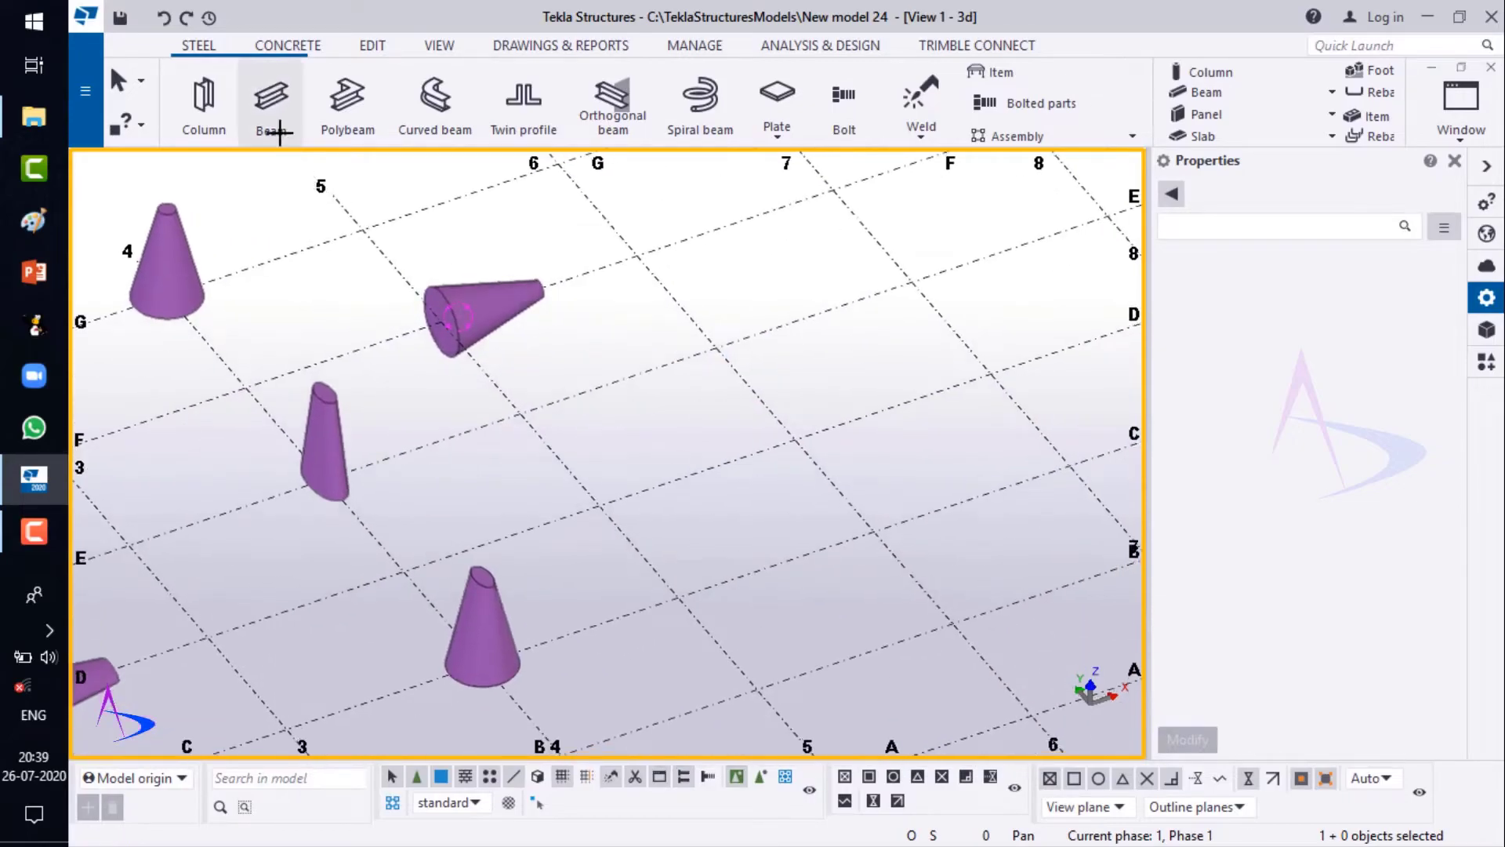
key("Return")
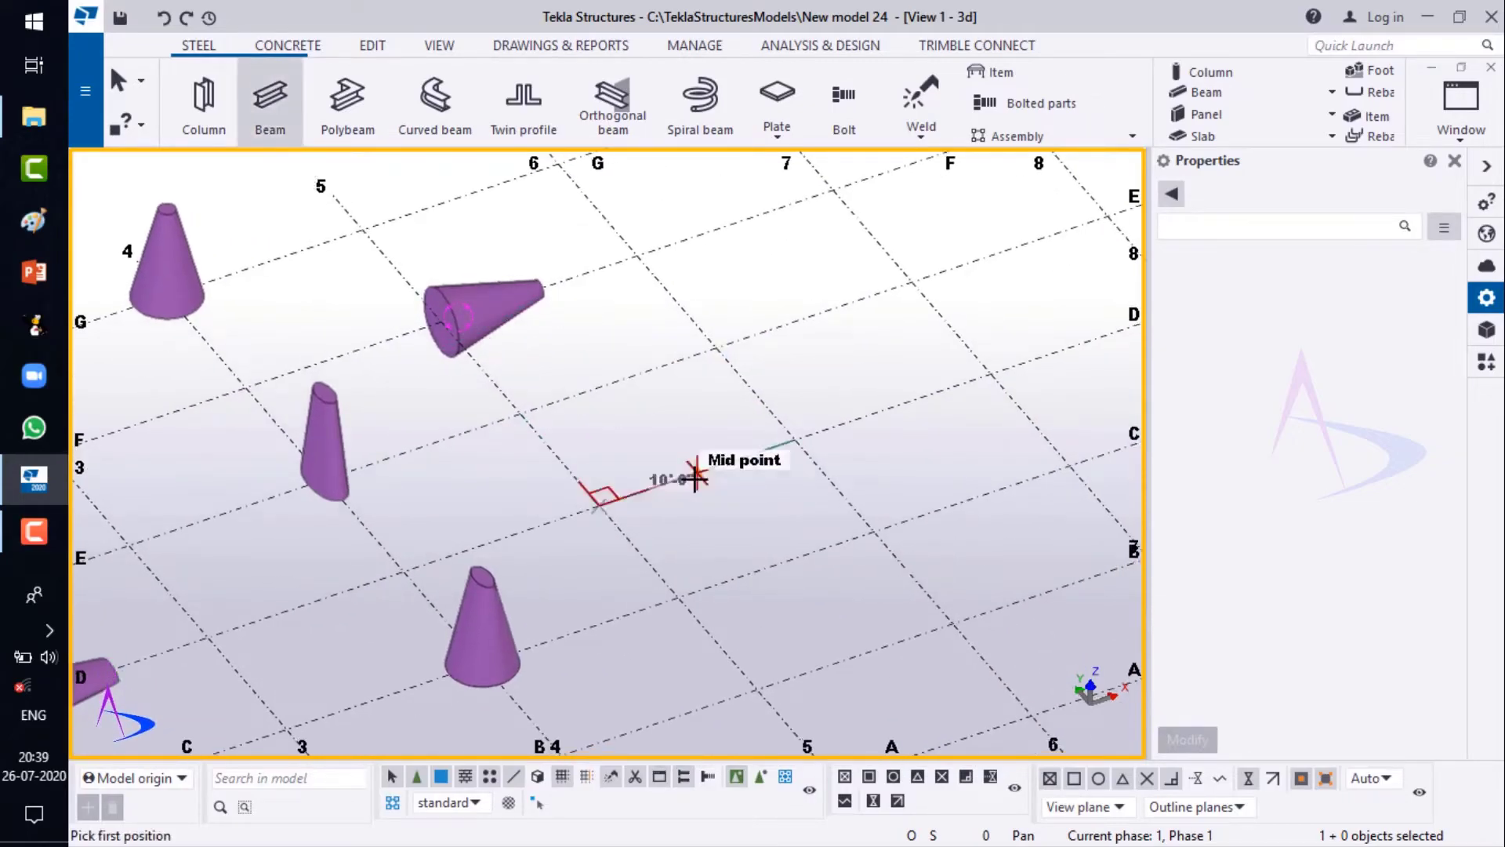
scroll(713, 511, "up", 4)
right_click(713, 514)
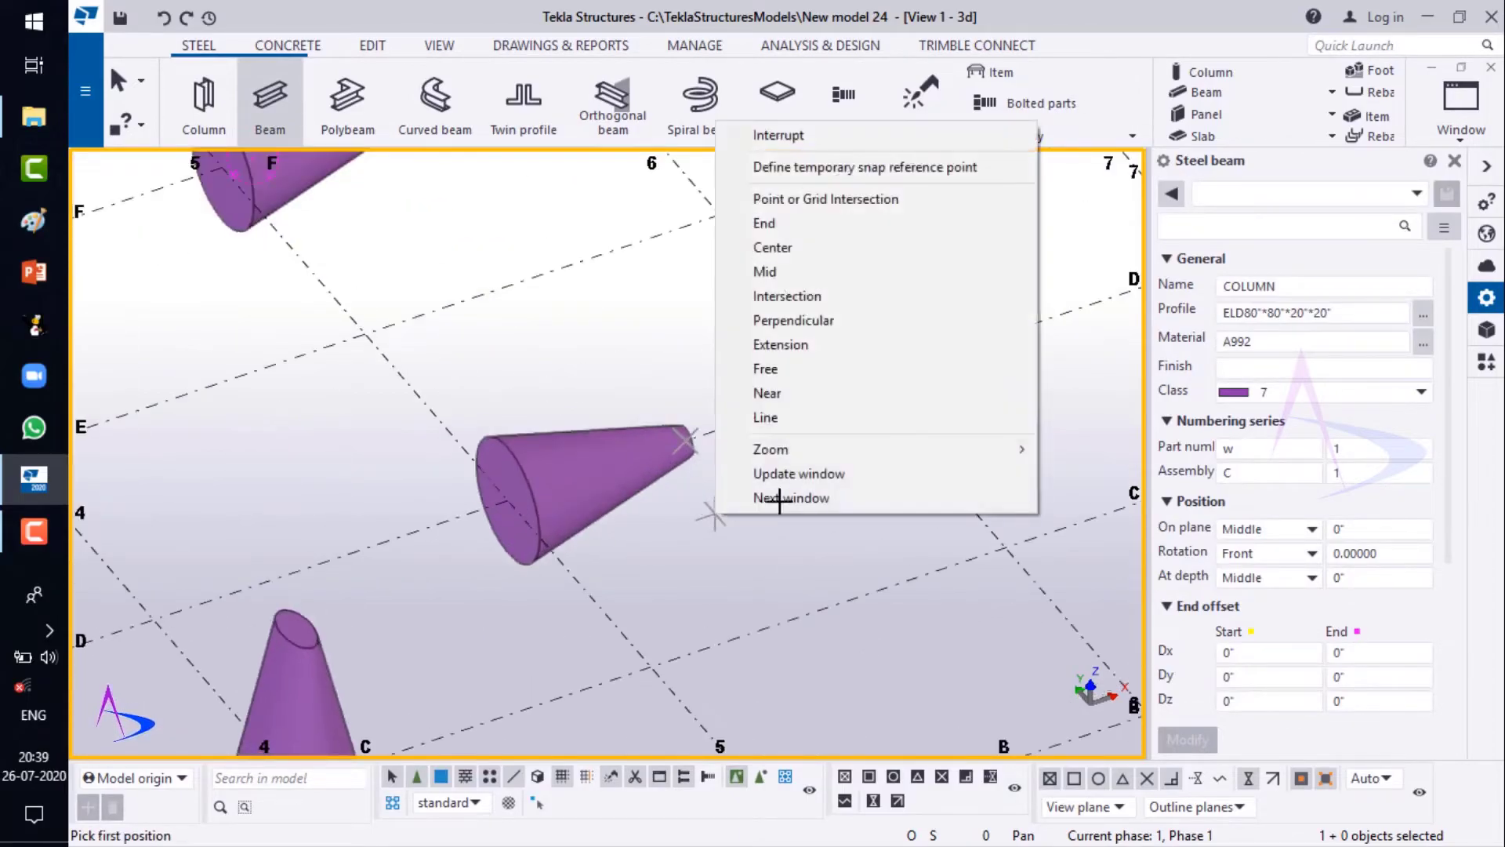
left_click(779, 135)
- Copy the properties of the ELD80"*40"*40"*20" column at grid 4/E to the beam on grid line D
middle_click_drag(727, 553, 860, 552)
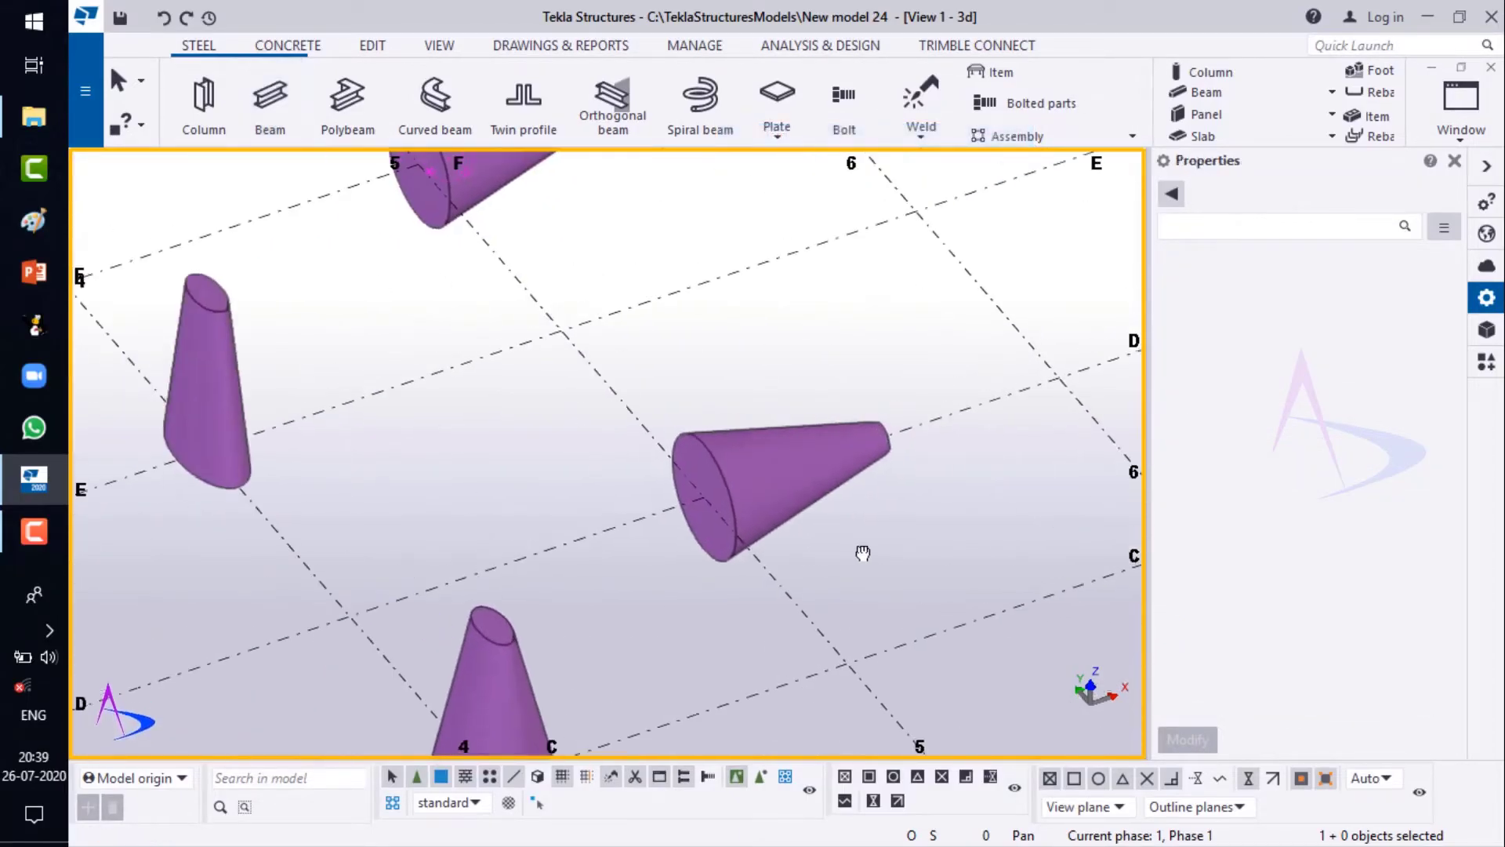
left_click(243, 344)
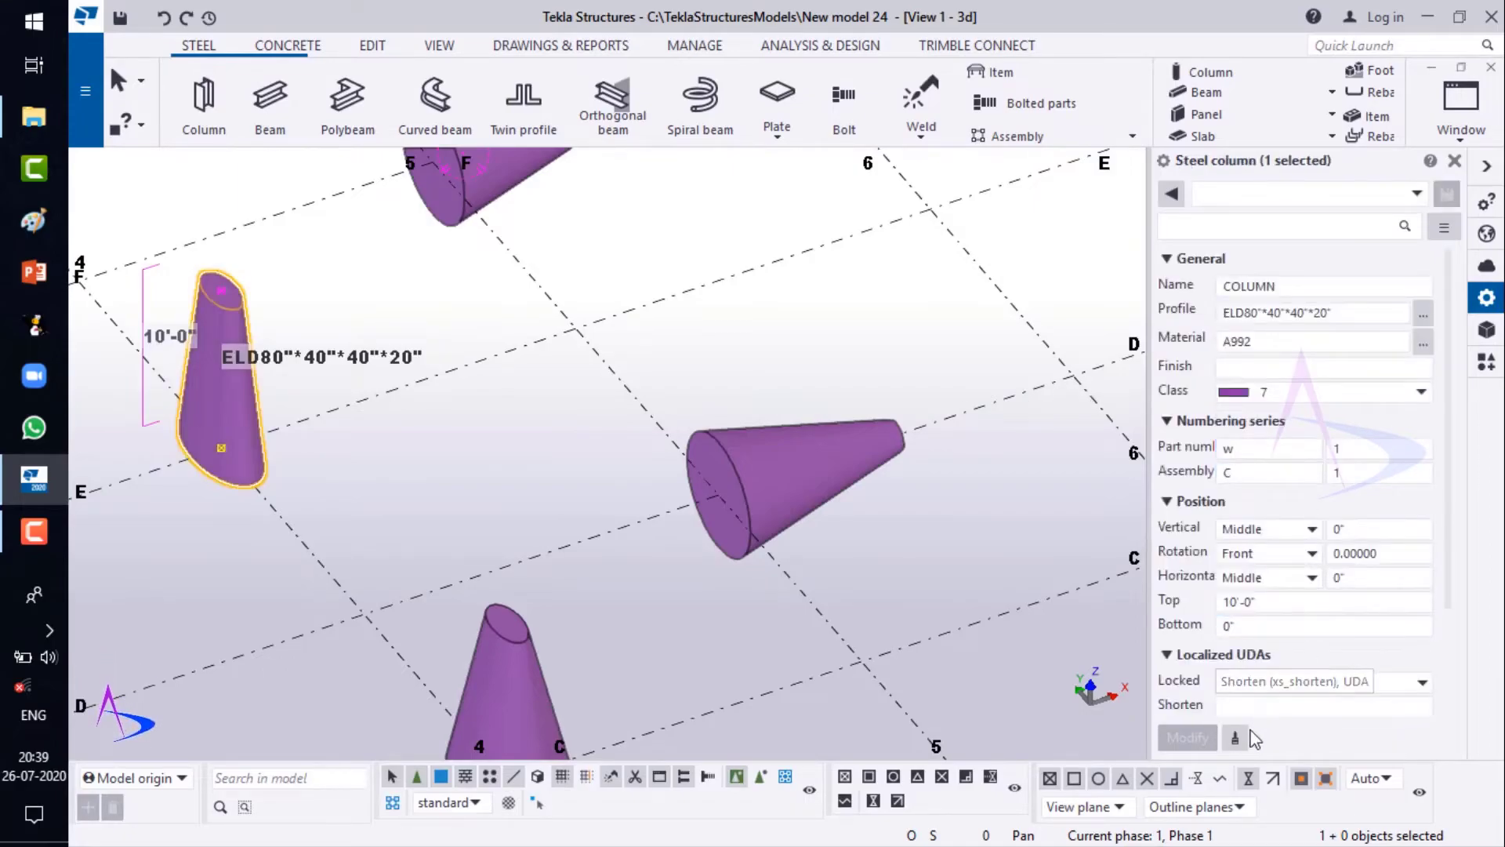
left_click(1239, 740)
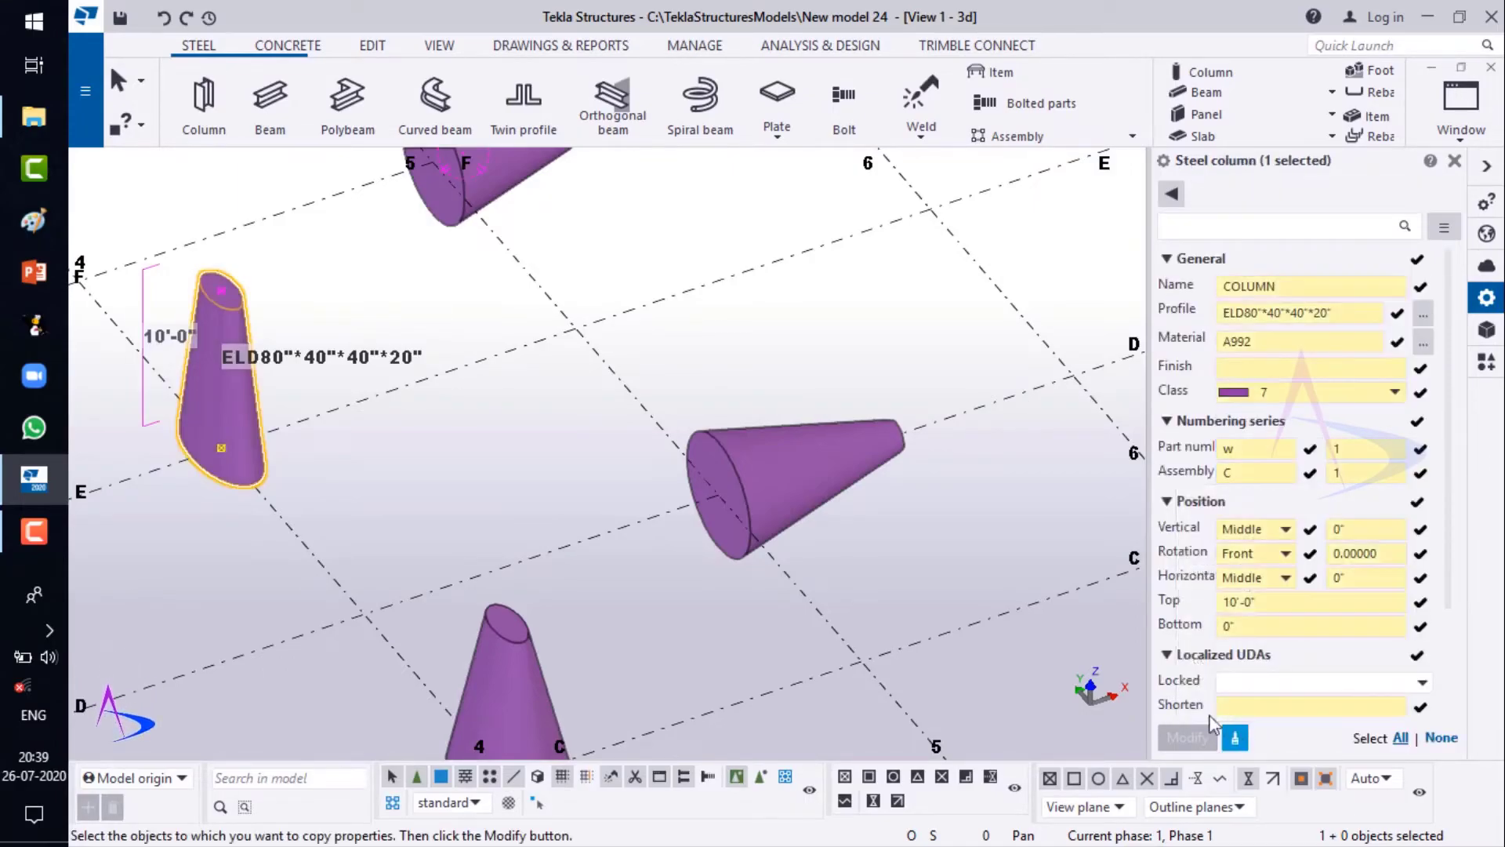
left_click(880, 469)
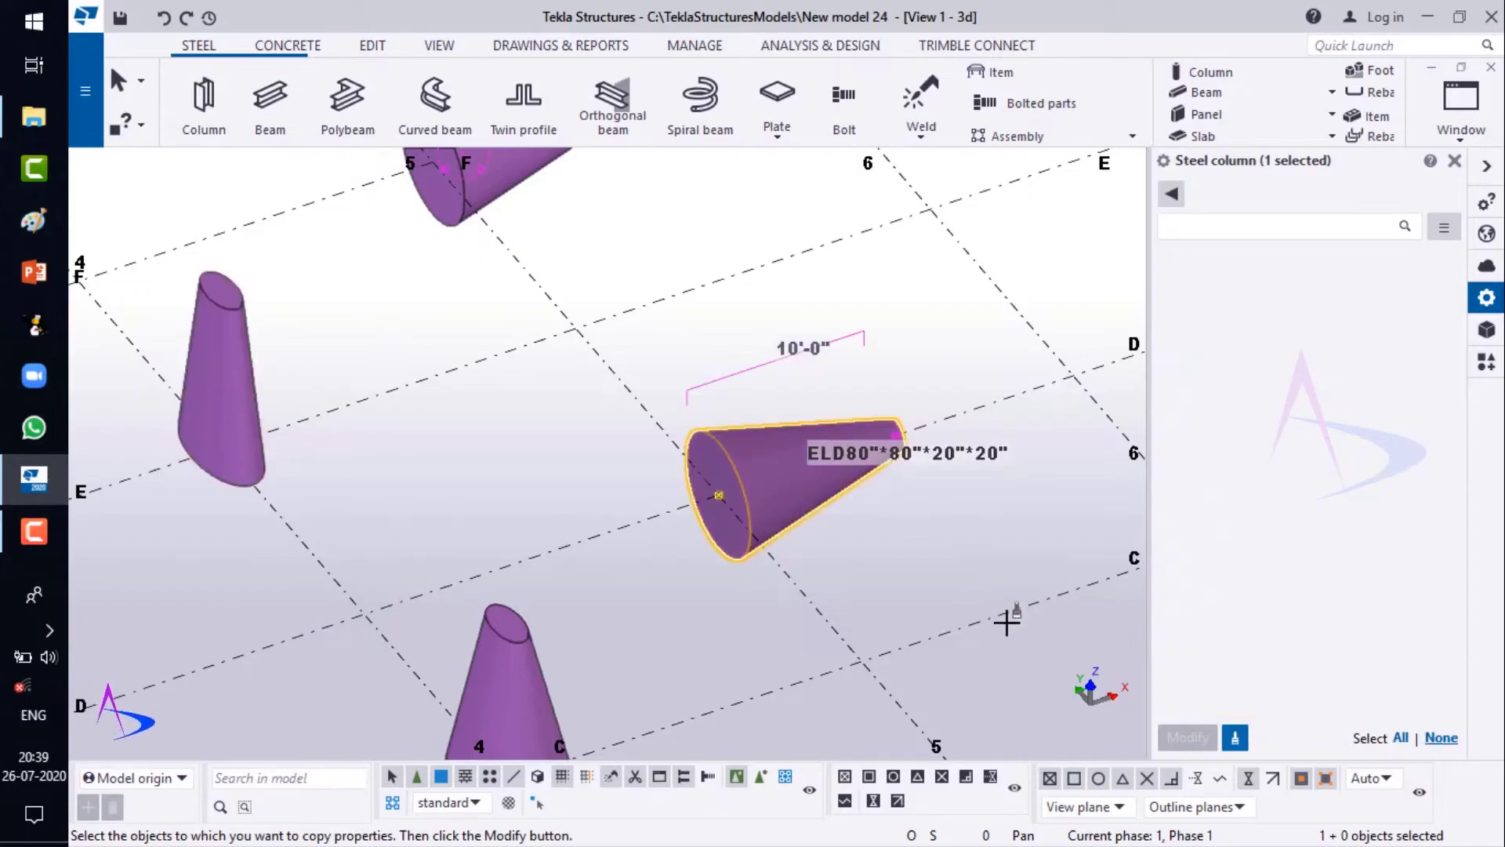
left_click(1188, 738)
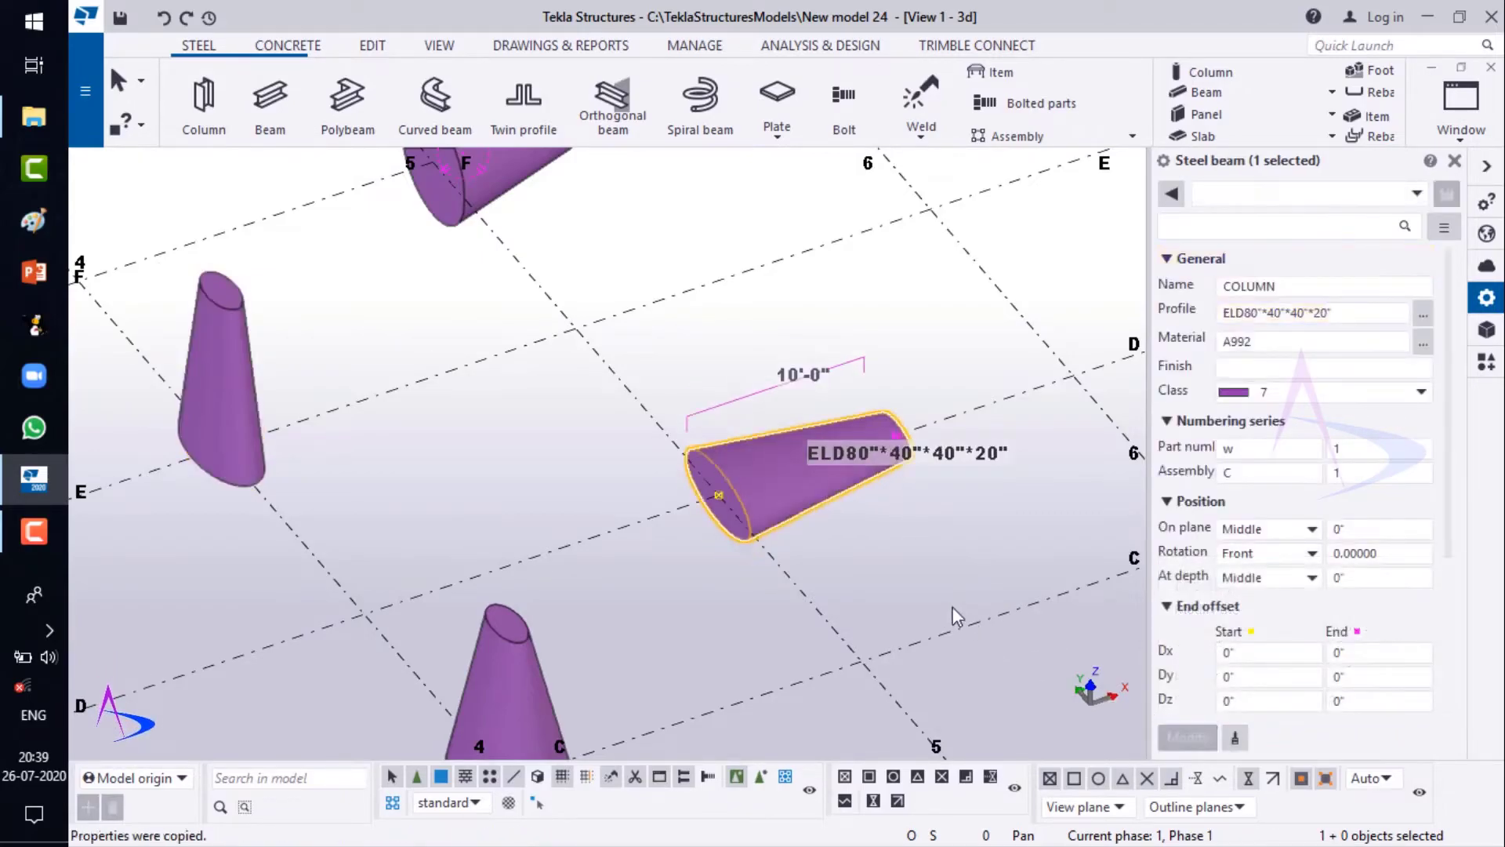
- Examine the solid tapered beam on grid line D up close and in front view beside the neighbouring members
middle_click_drag(891, 571, 771, 538)
scroll(770, 535, "up", 1)
left_click(713, 509)
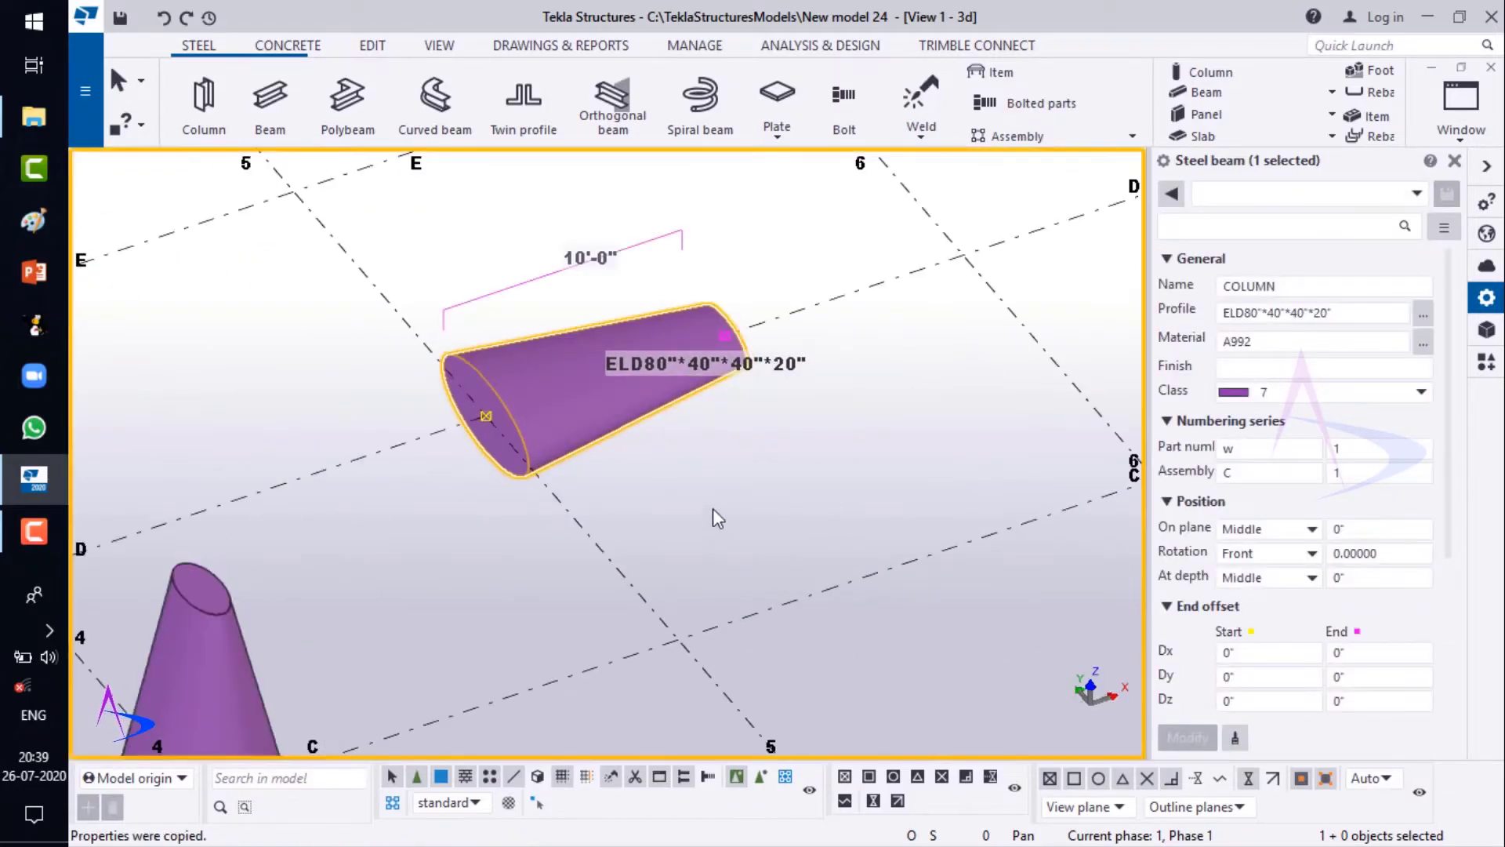
key("v")
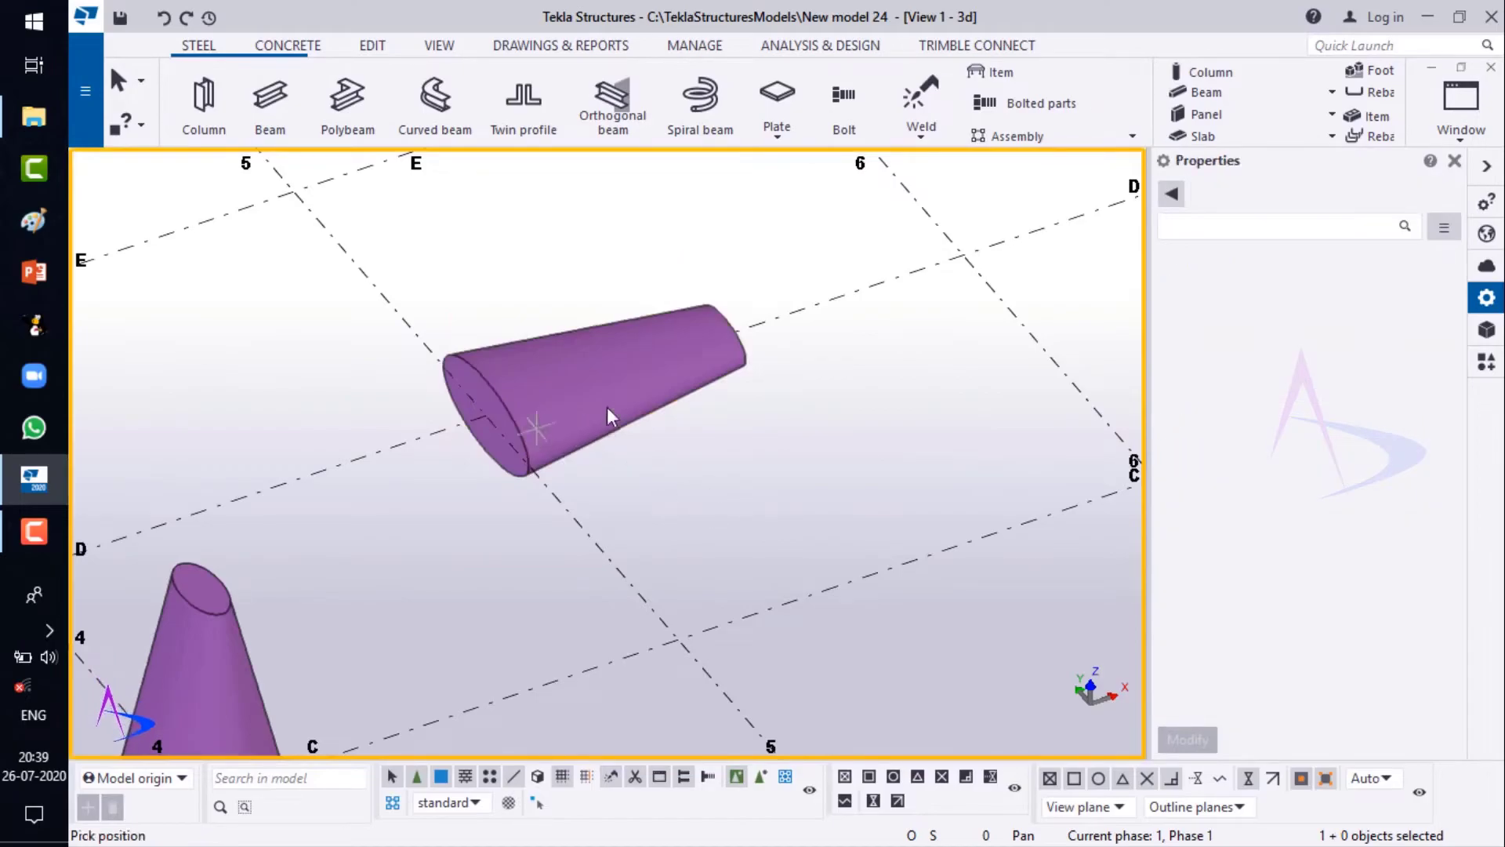
middle_click_drag(670, 395, 525, 391, "ctrl")
scroll(525, 391, "down", 4)
key("ctrl+p")
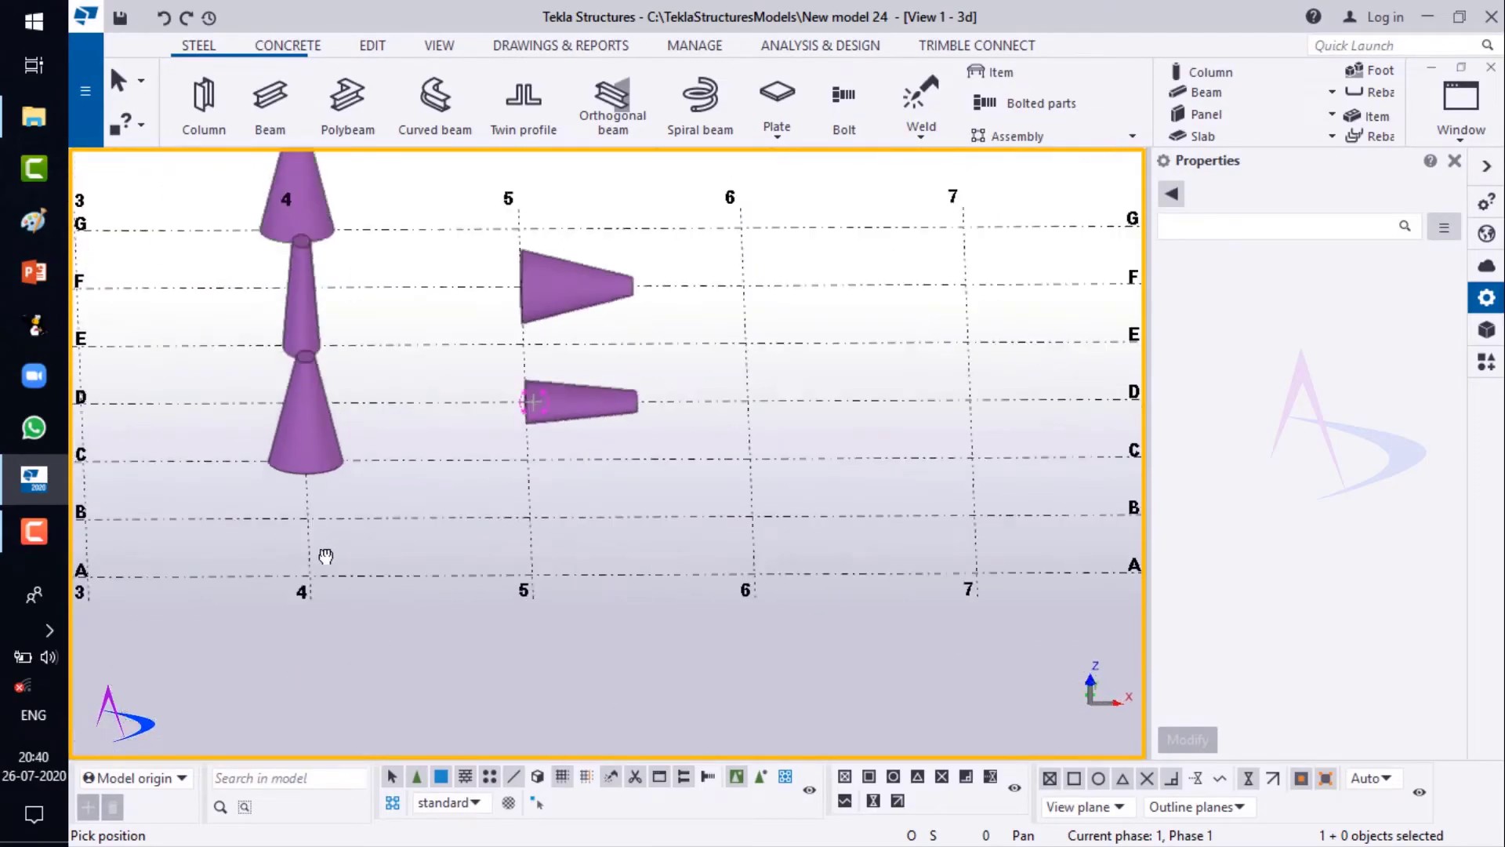
- Place a 10'-0" steel beam along grid line B, from grid line 5 to the midpoint towards grid line 6
middle_click_drag(371, 515, 506, 510, "ctrl")
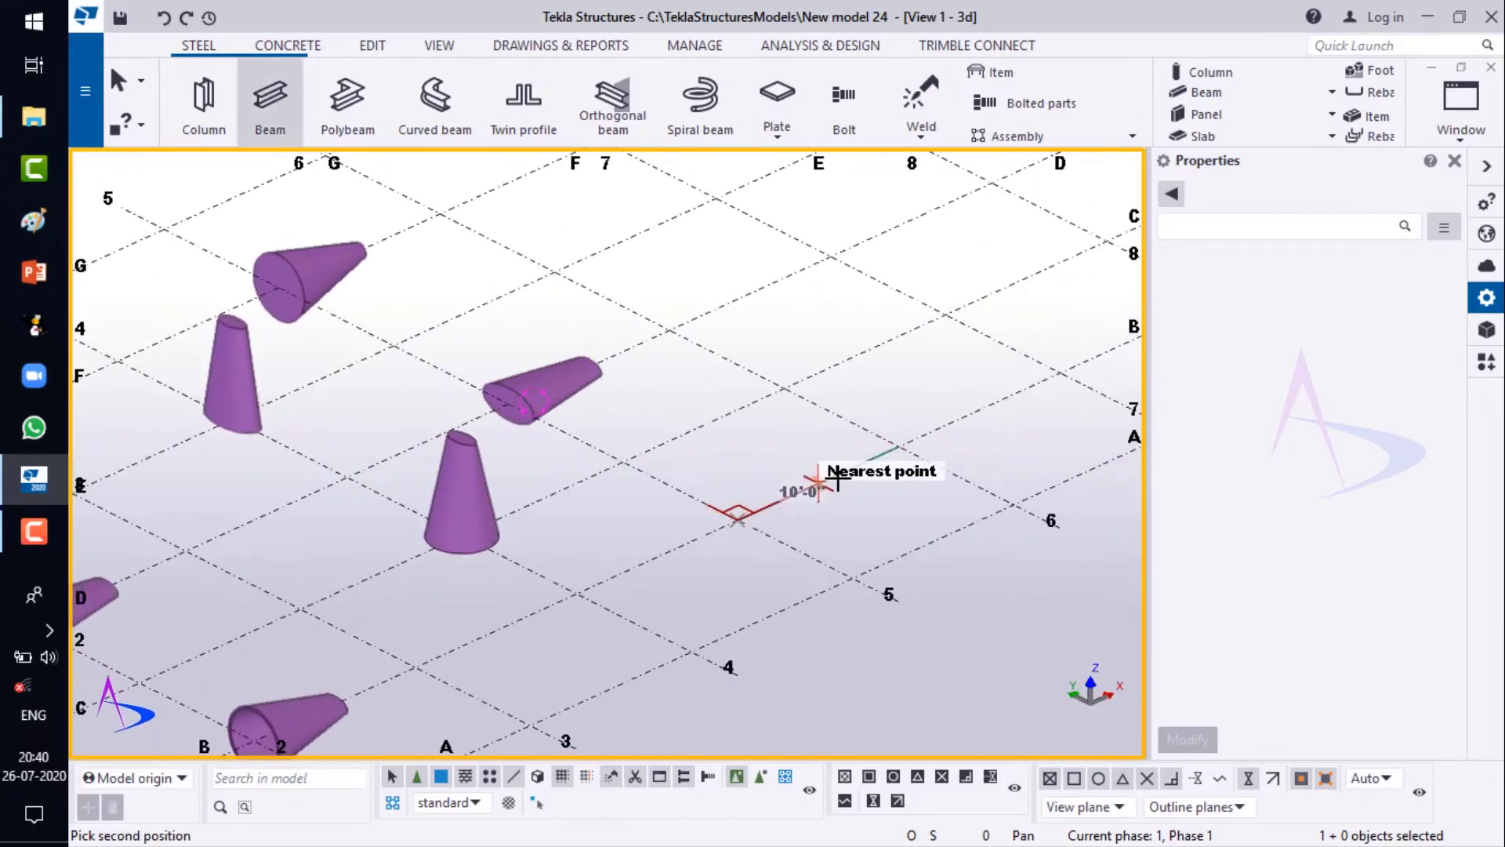
right_click(781, 430)
left_click(804, 437)
scroll(552, 534, "down", 3)
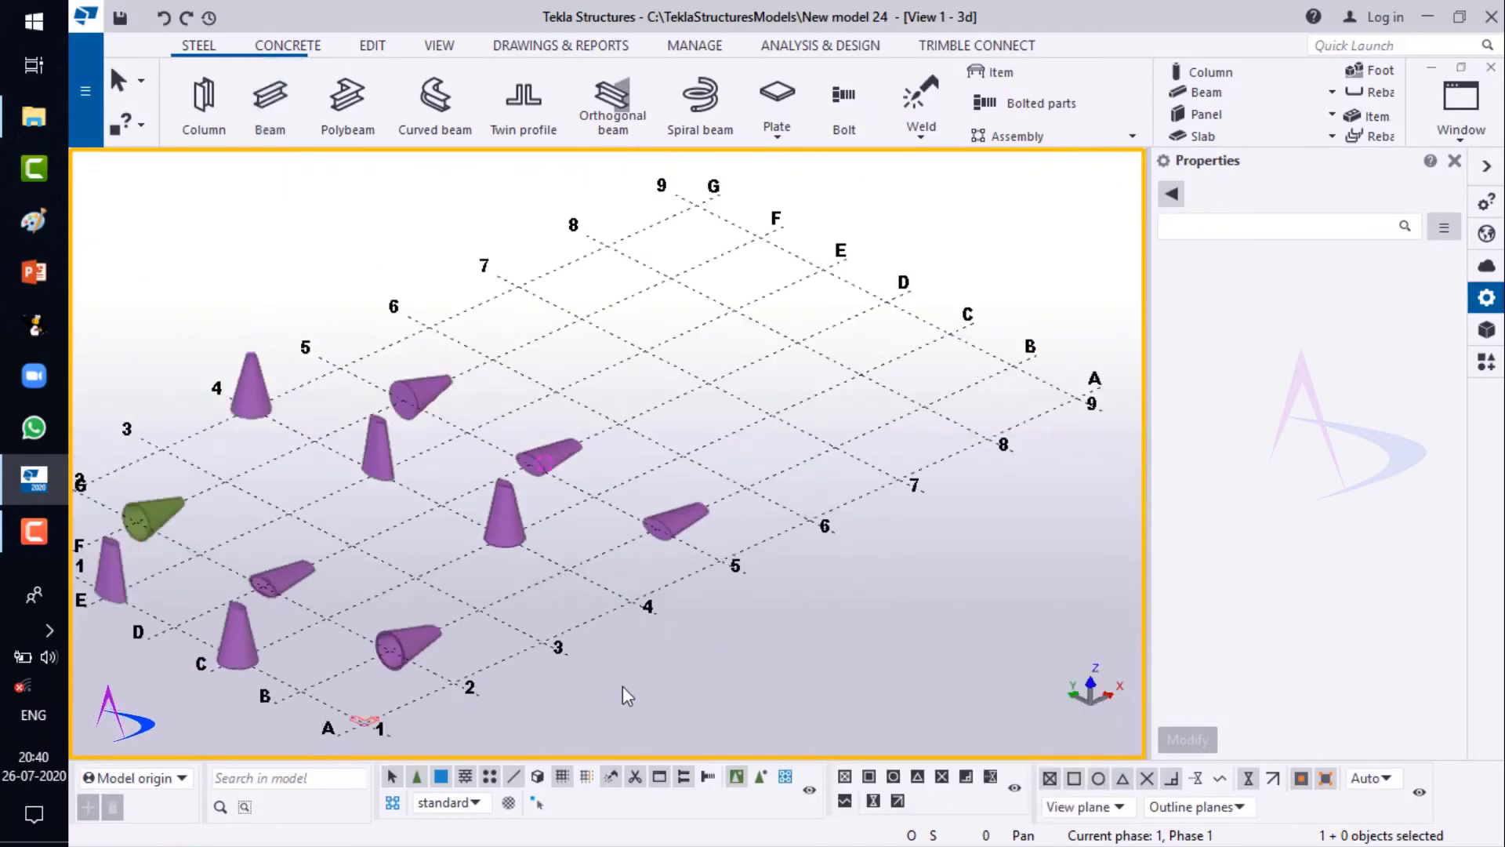
- Copy the profile of the ELD80"*80"*40"*20" column at grid 4/C to the beam on grid line B and set its class to 3
left_click(519, 513)
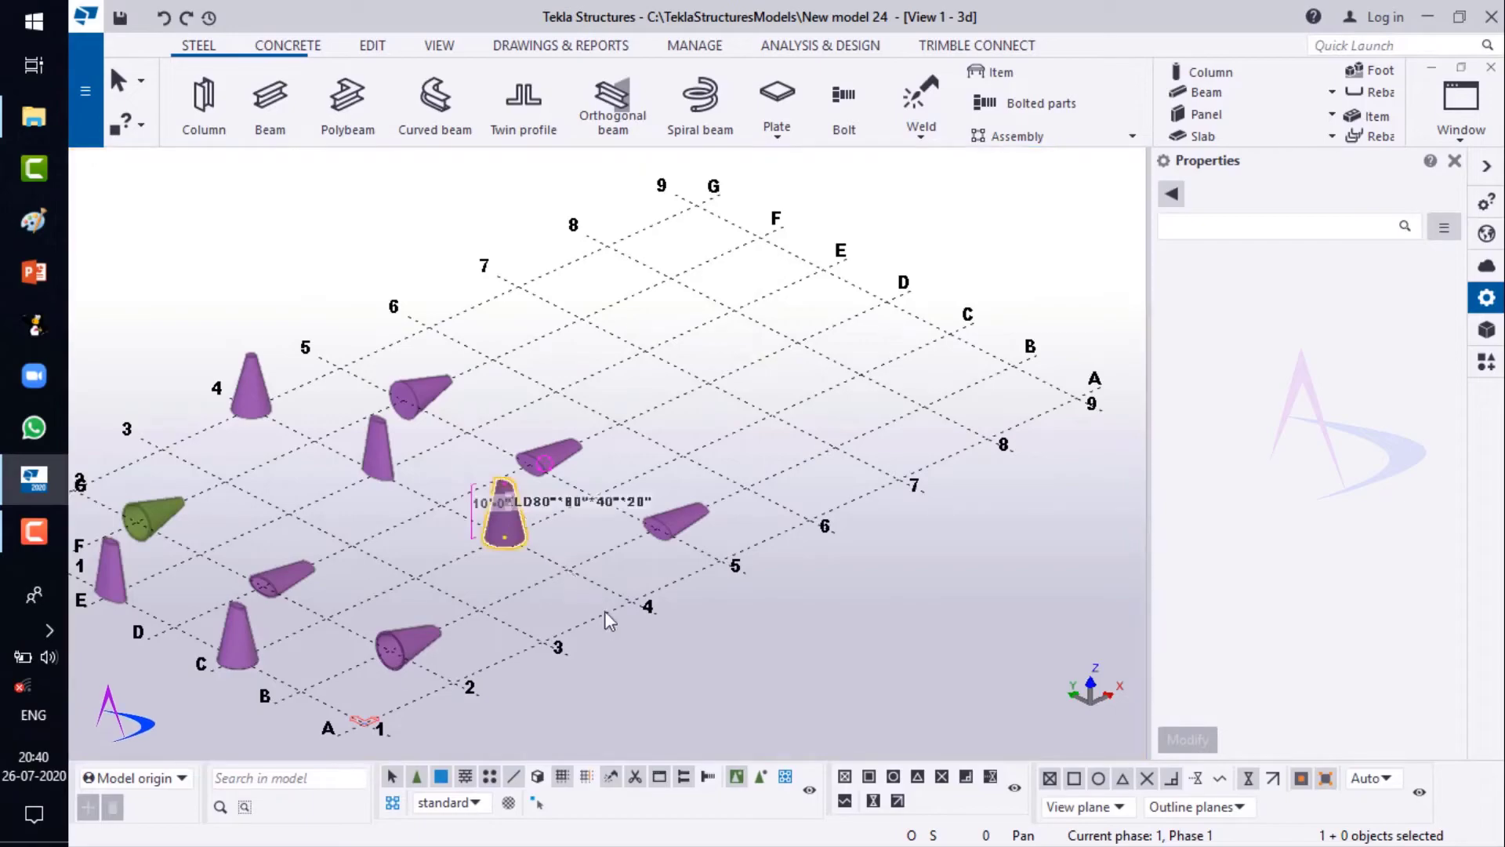
scroll(608, 632, "up", 4)
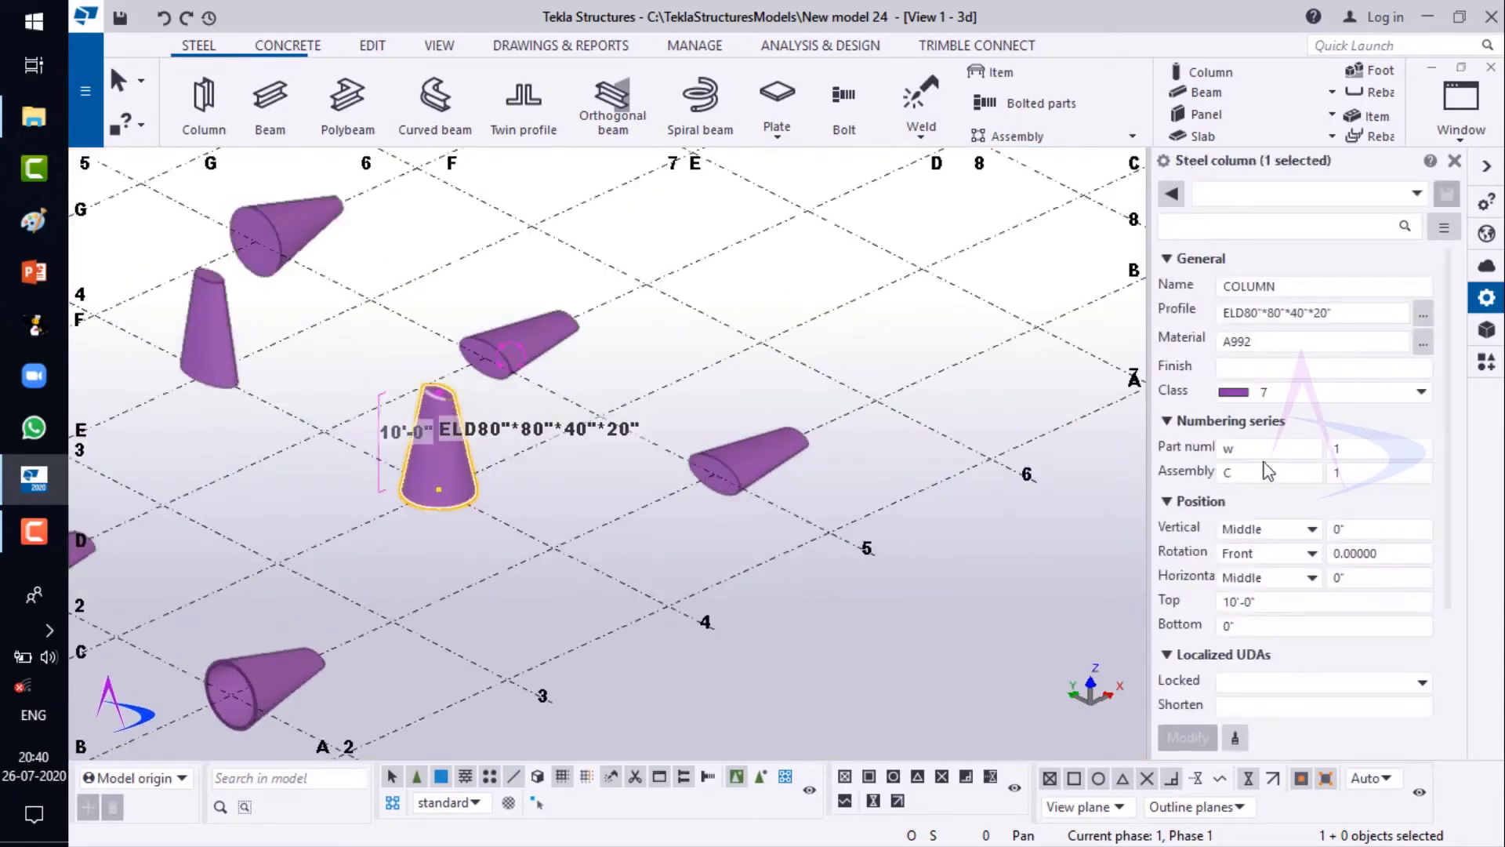
left_click(1235, 741)
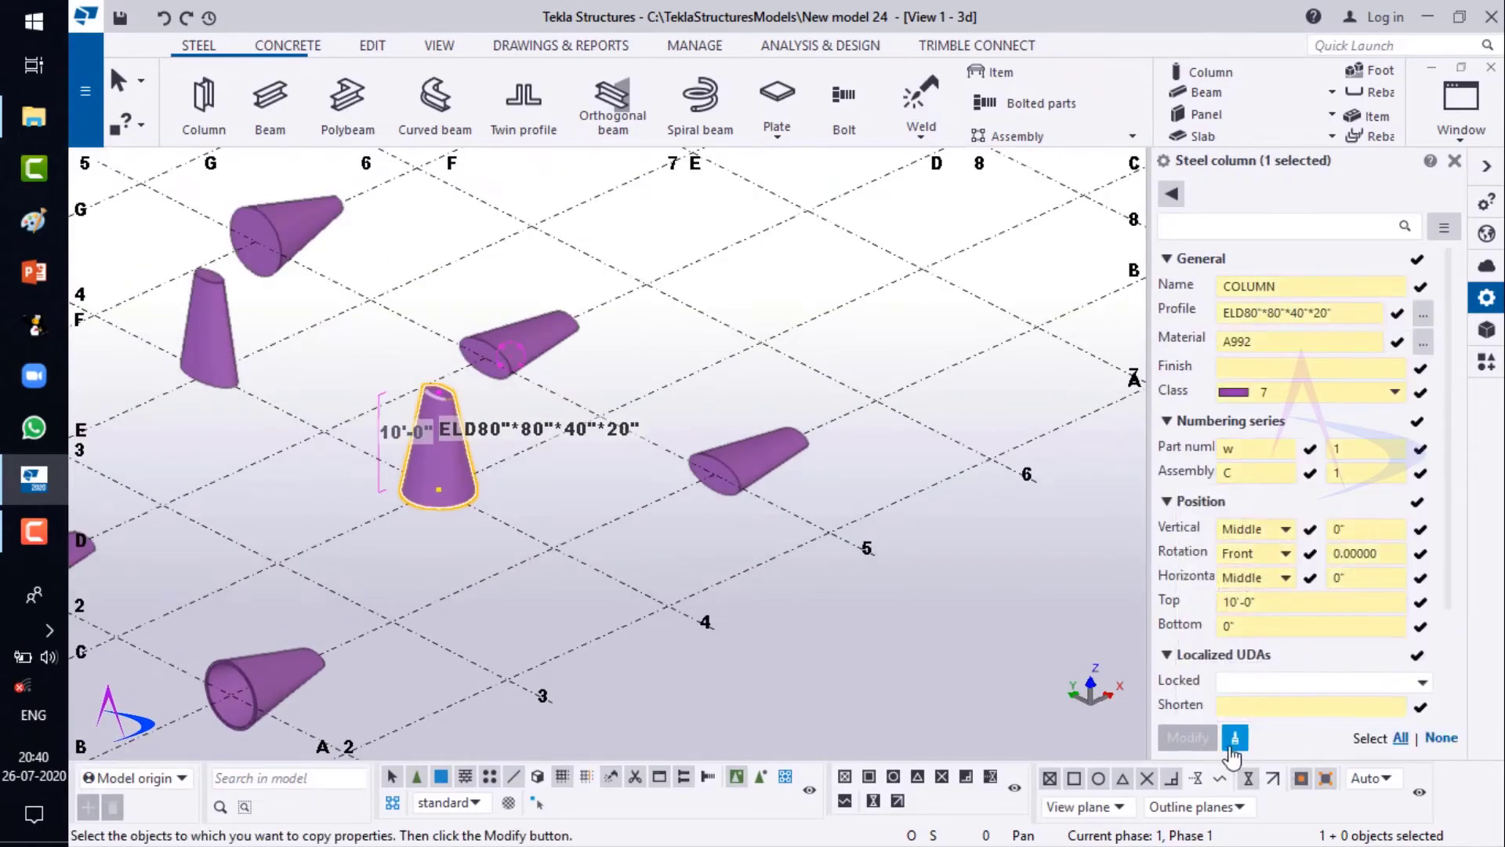
left_click(785, 464)
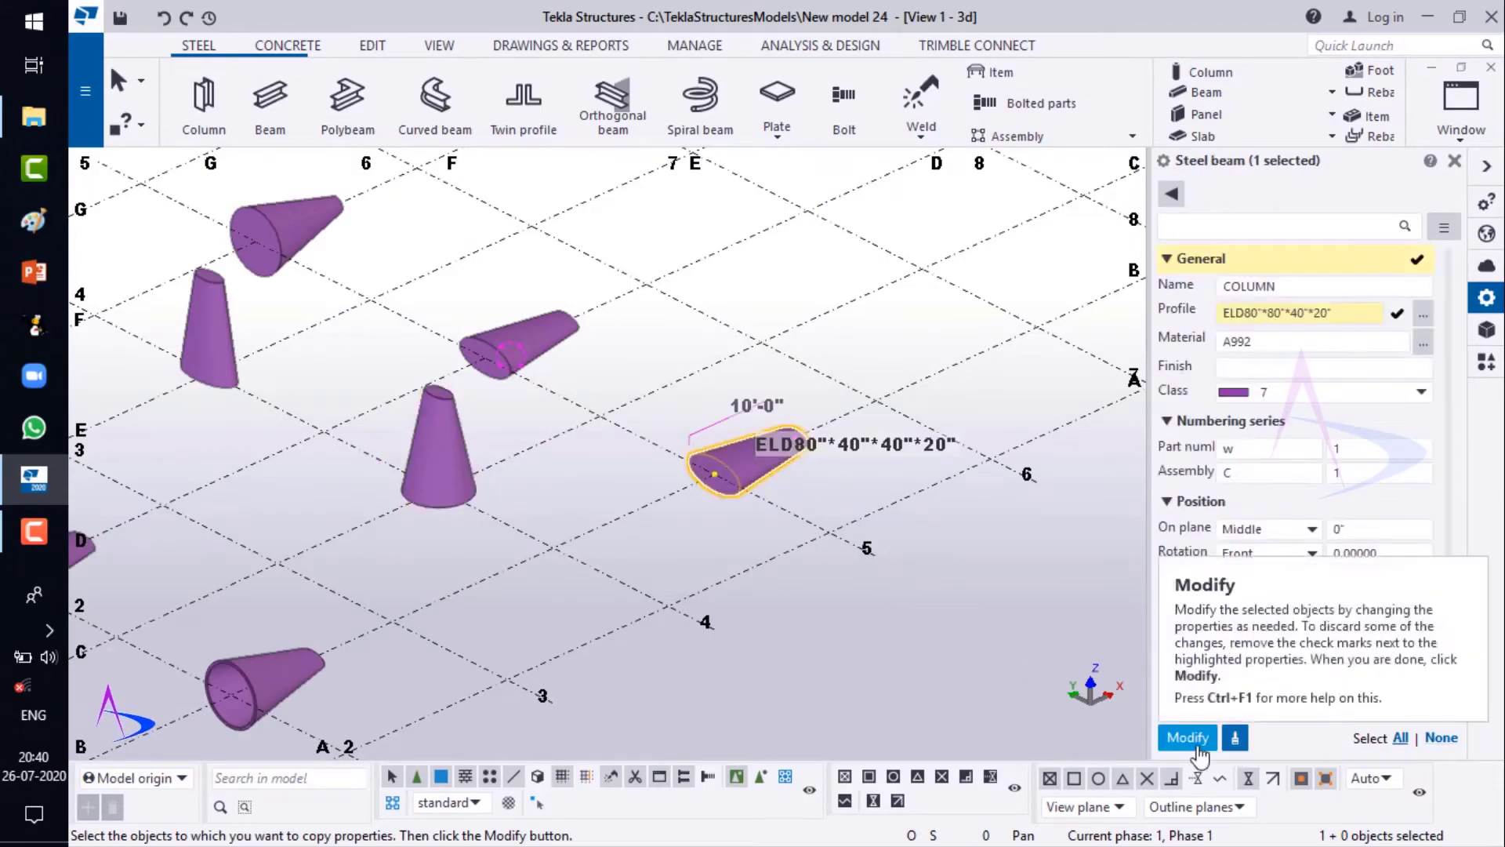
left_click(1419, 393)
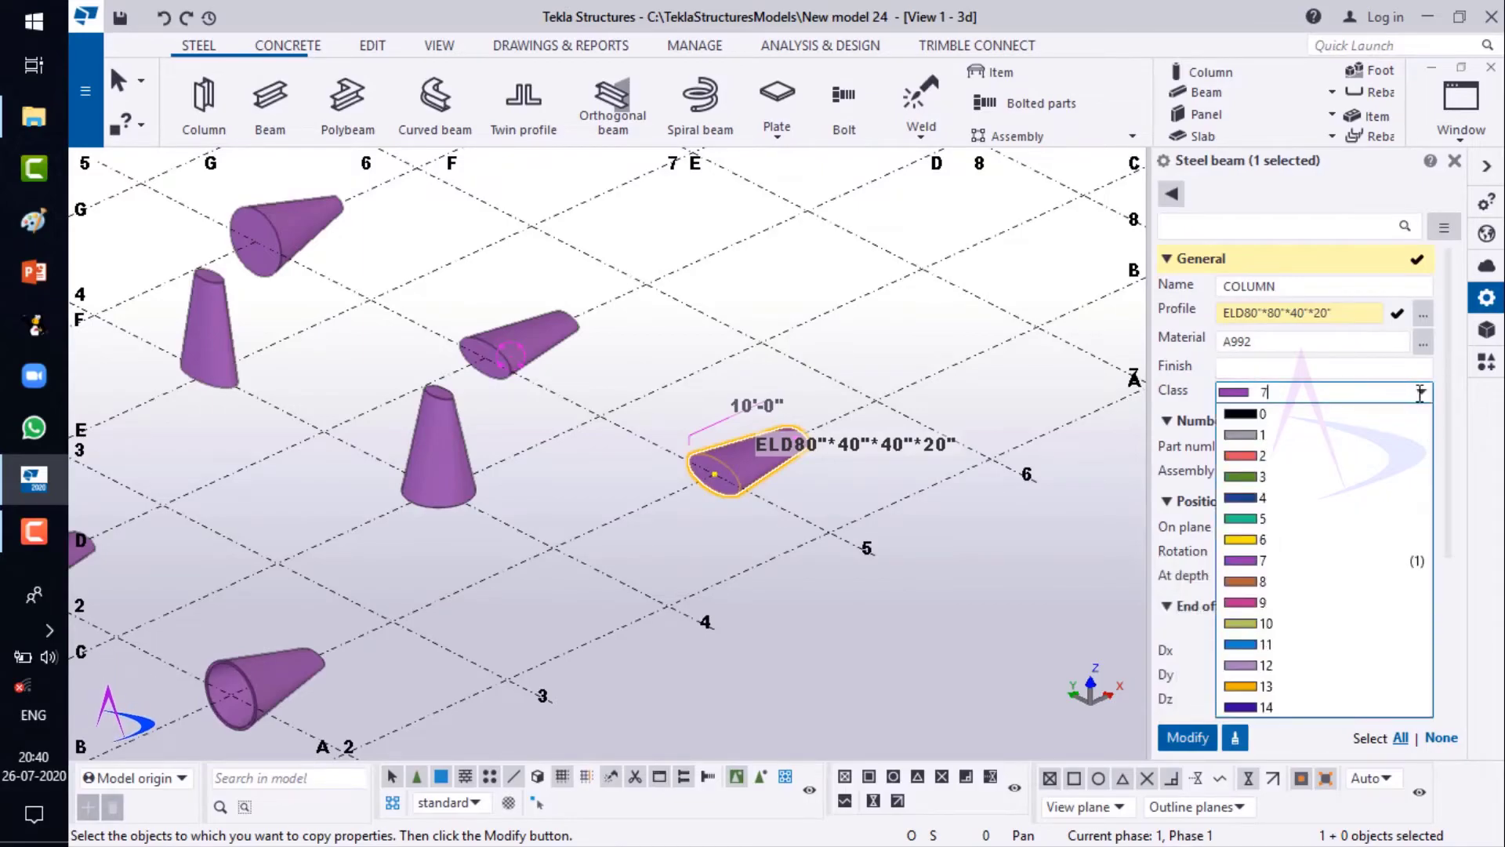
left_click(1270, 478)
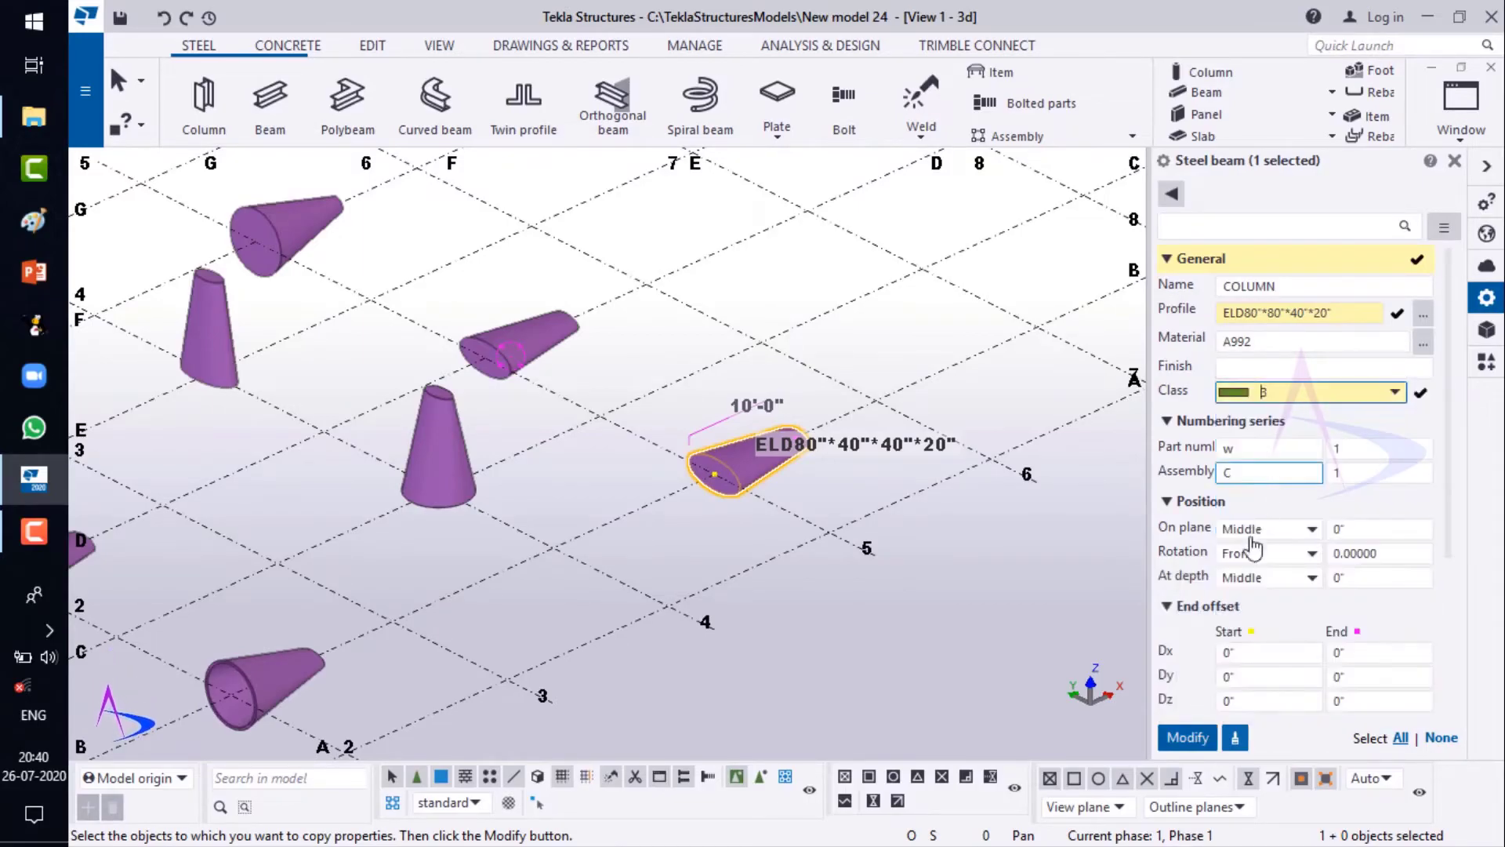
left_click(1199, 741)
left_click(788, 476)
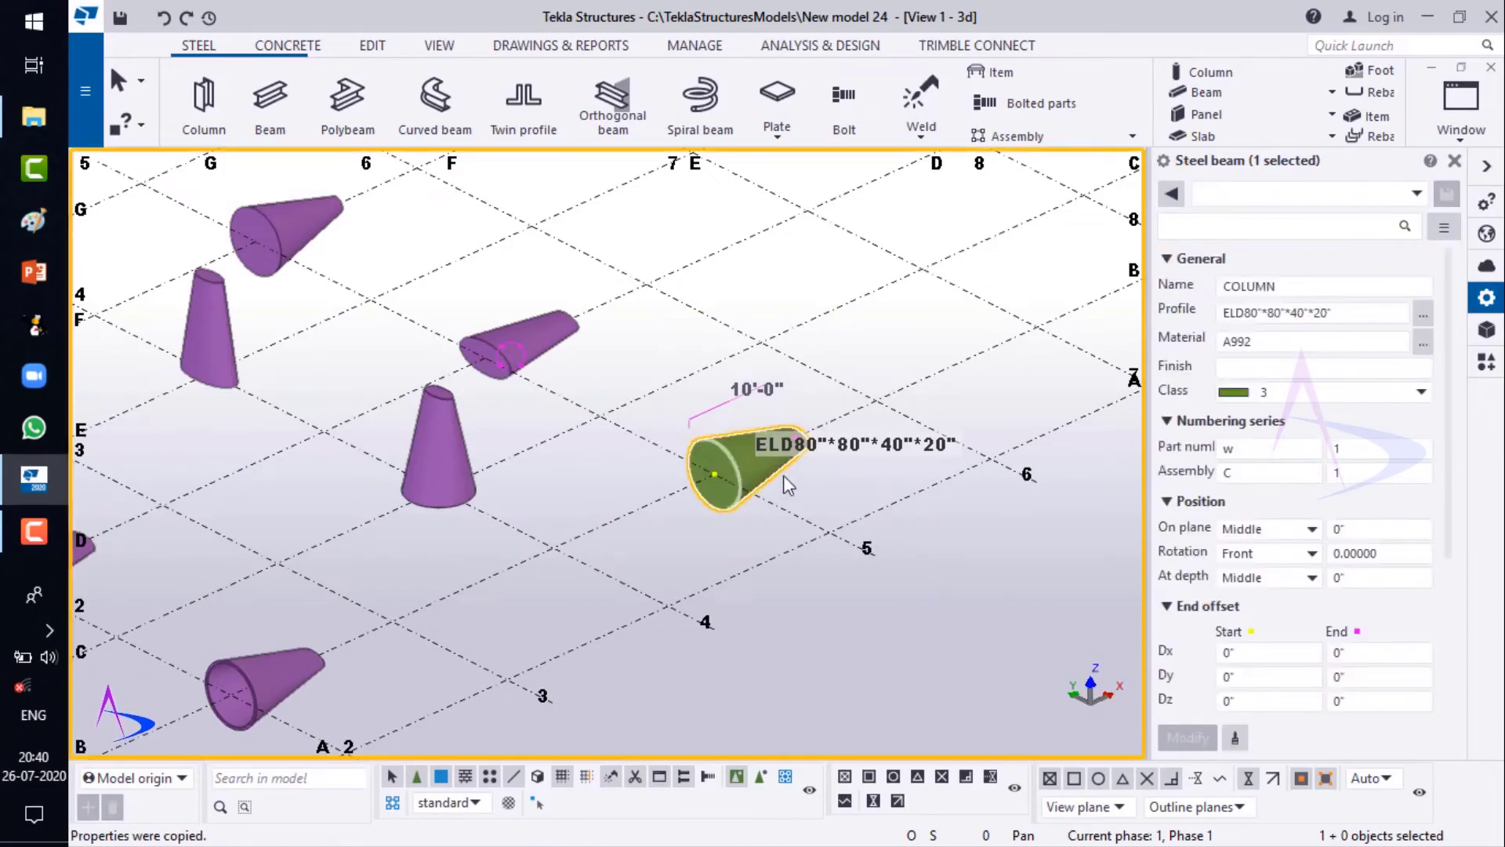
- Examine the solid tapered beam on grid line B up close and from different angles
scroll(758, 469, "up", 5)
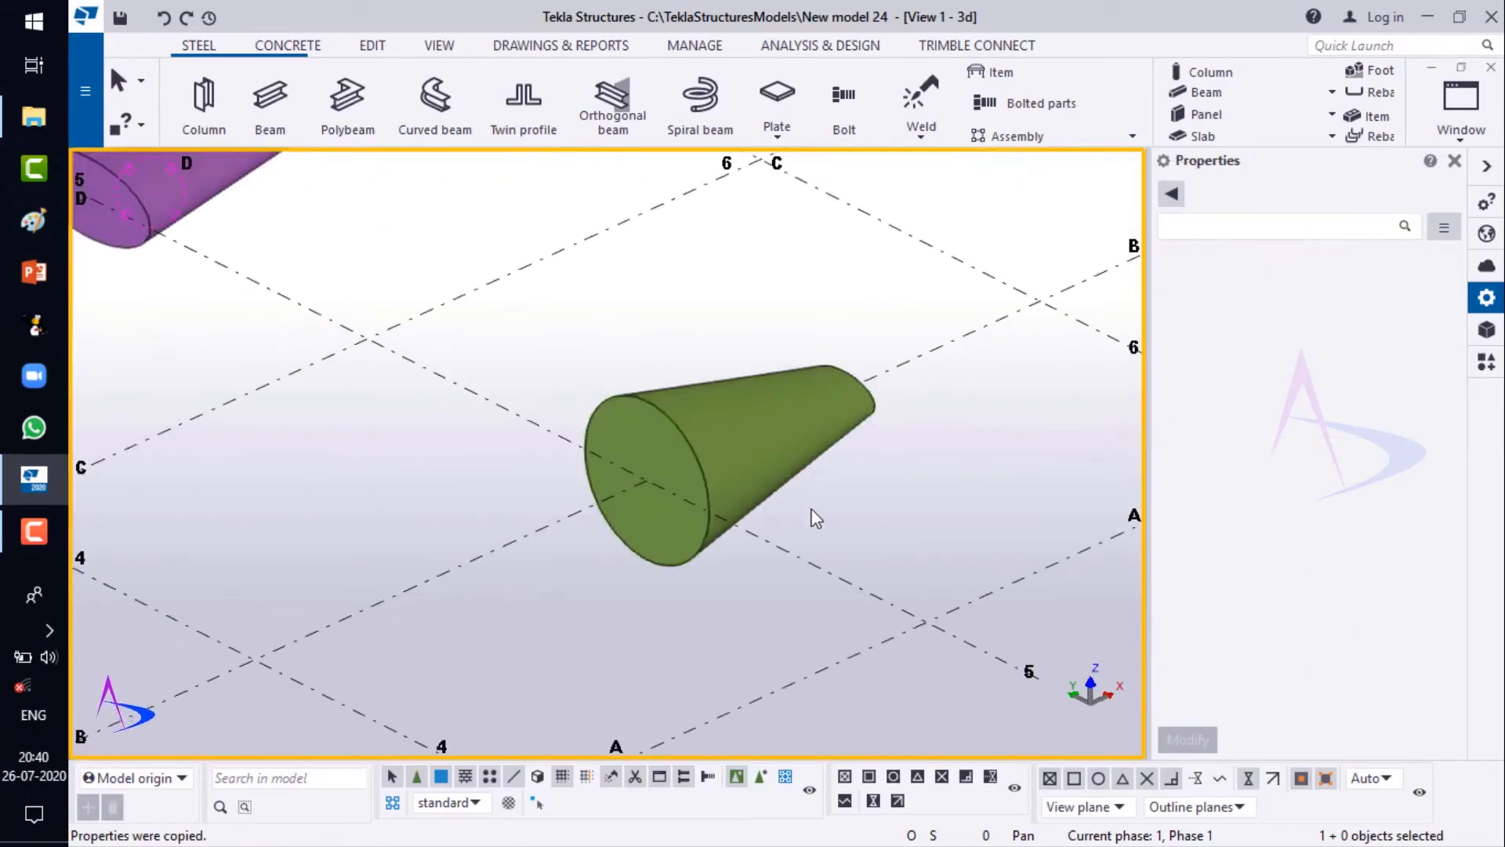
mouse_move(761, 458)
middle_mouse_down("ctrl")
mouse_move(756, 434)
mouse_move(588, 420)
mouse_move(420, 275)
mouse_move(346, 334)
mouse_move(303, 313)
mouse_move(515, 437)
mouse_move(813, 430)
middle_mouse_up("ctrl")
scroll(730, 512, "down", 5)
middle_click_drag(658, 567, 685, 531, "ctrl")
scroll(698, 525, "down", 5)
right_click(710, 406)
left_click(731, 421)
- Set the class of the four remaining purple CHS and ELD beams on grid lines 2 and 5 to 3
scroll(529, 491, "up", 6)
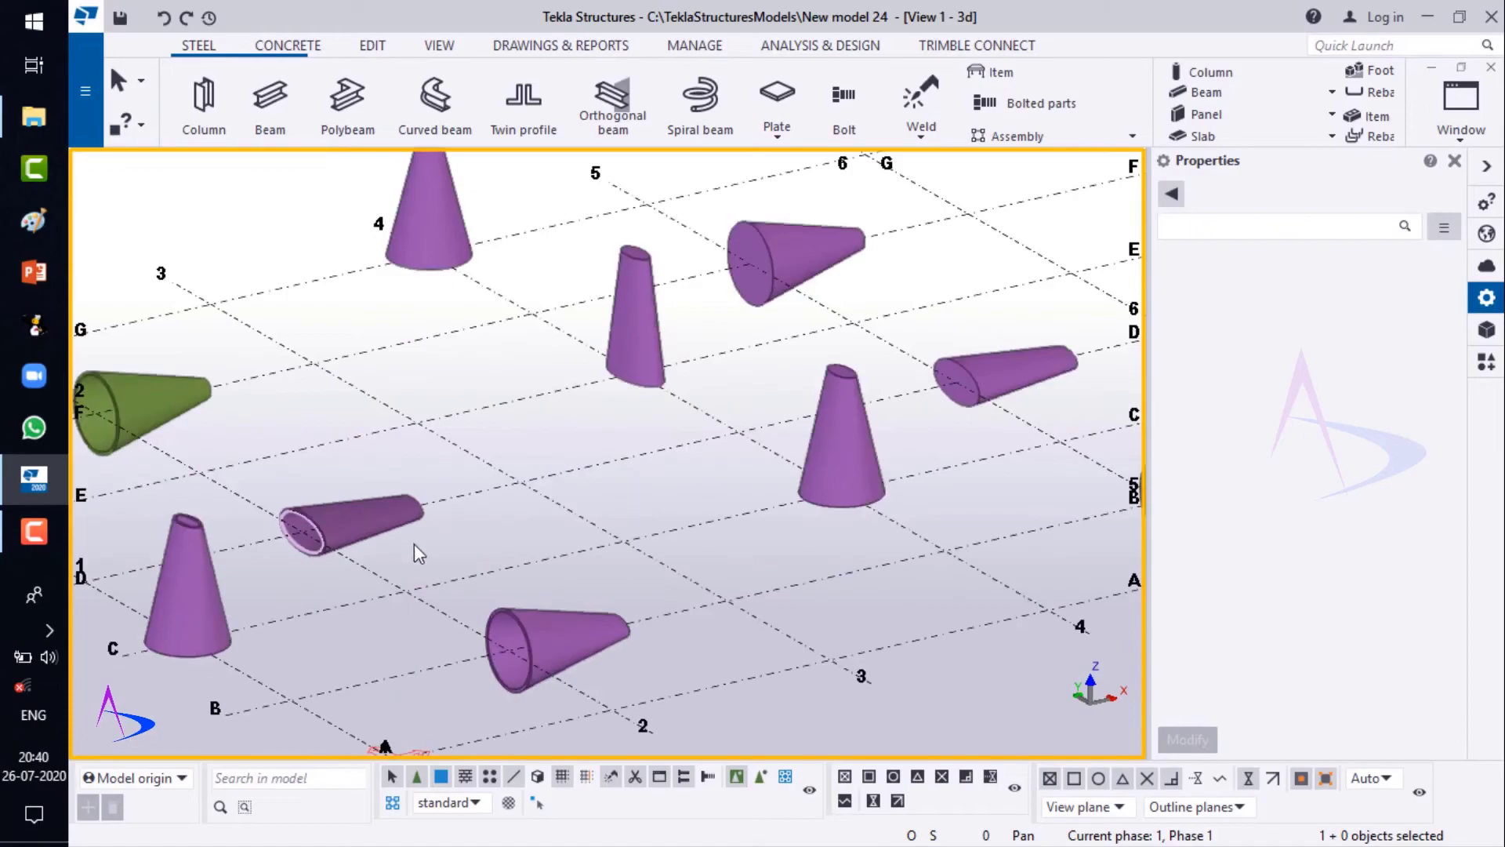
left_click(410, 524)
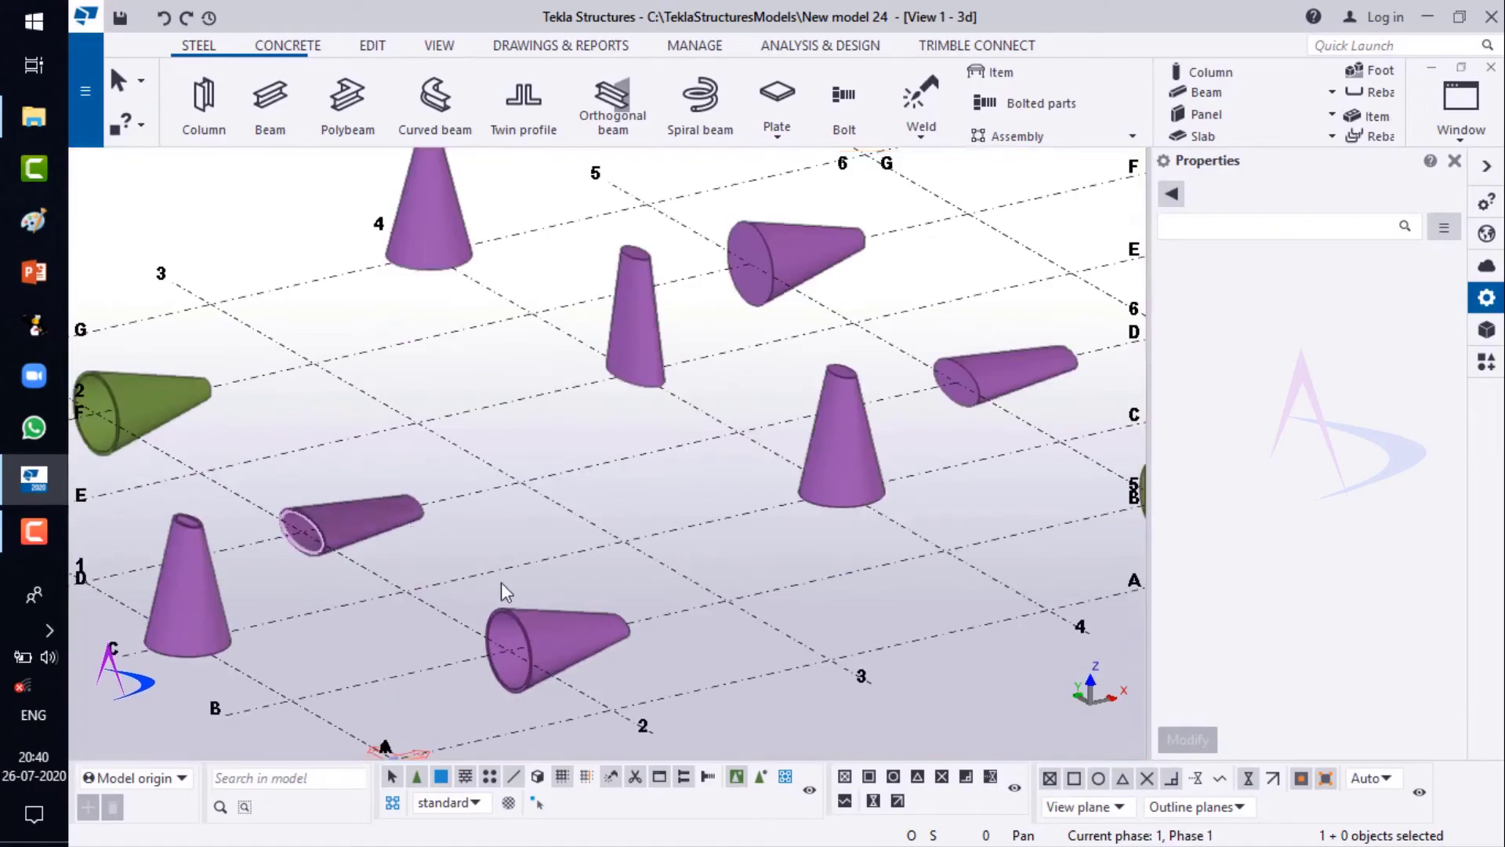
left_click(600, 643, "shift")
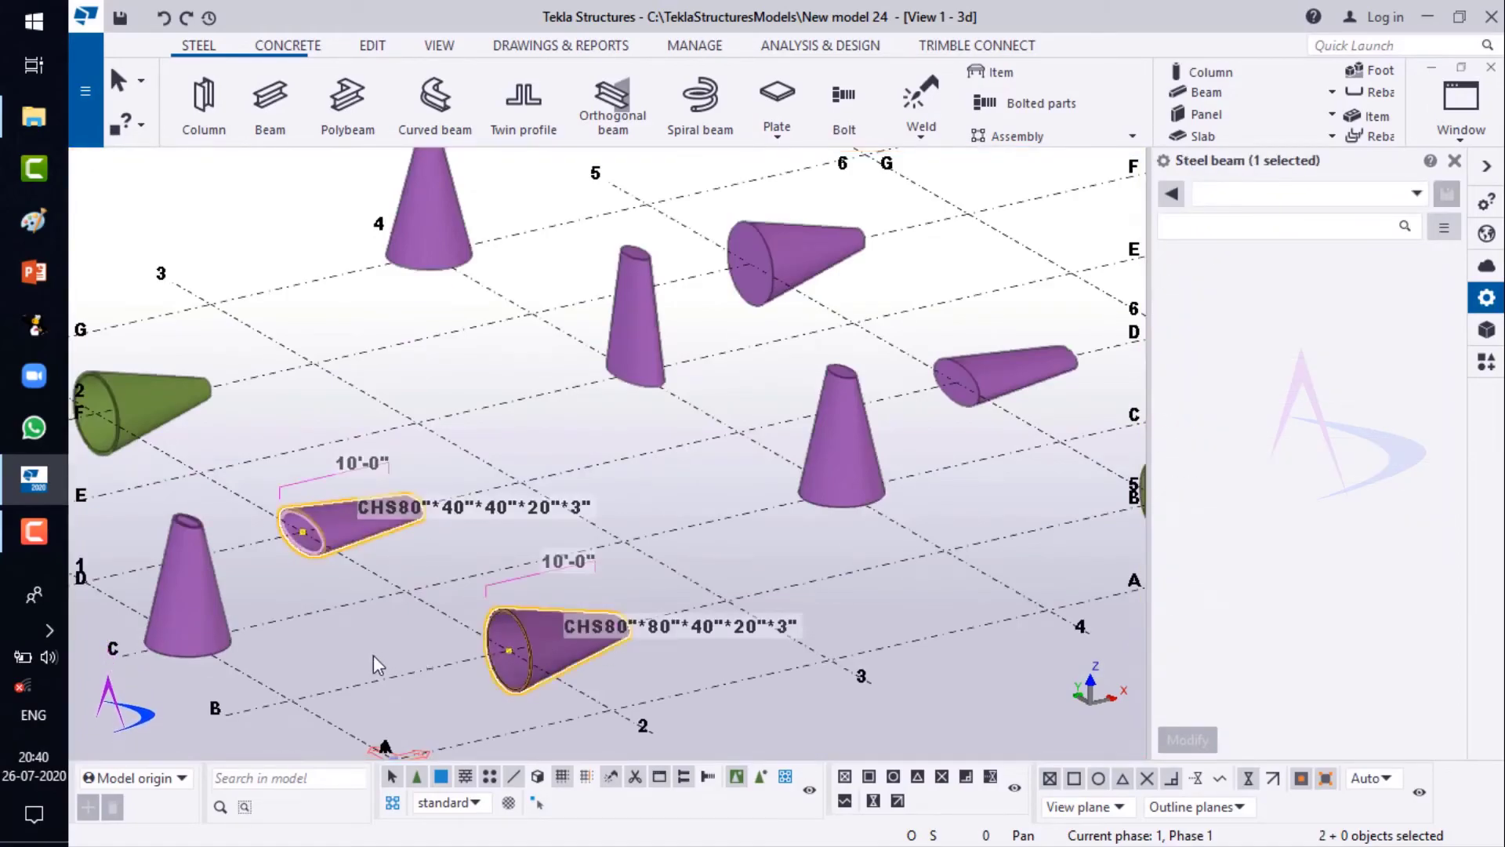
scroll(462, 642, "down", 2)
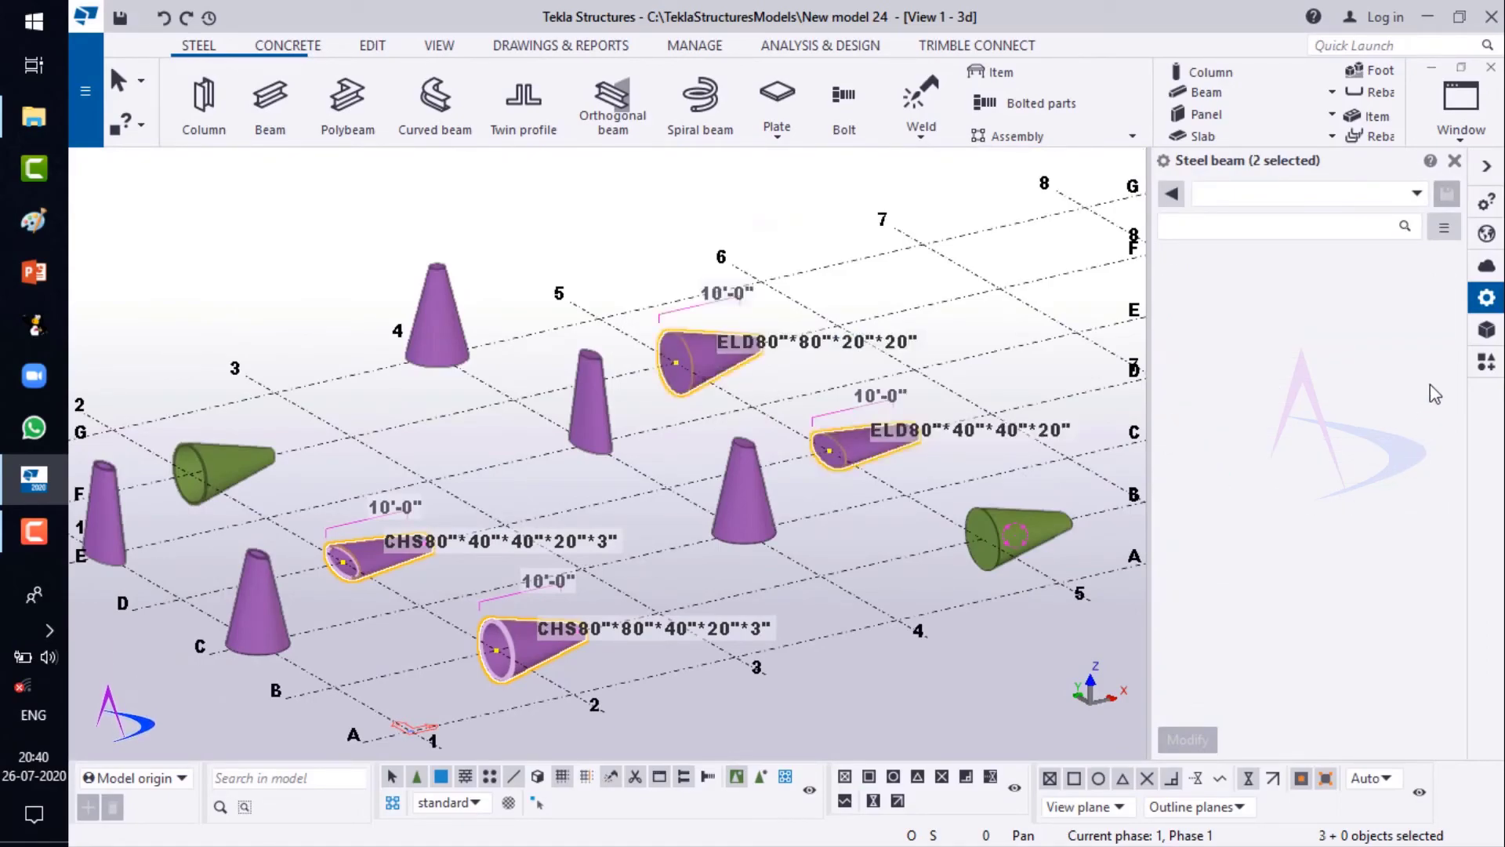
left_click(1422, 392)
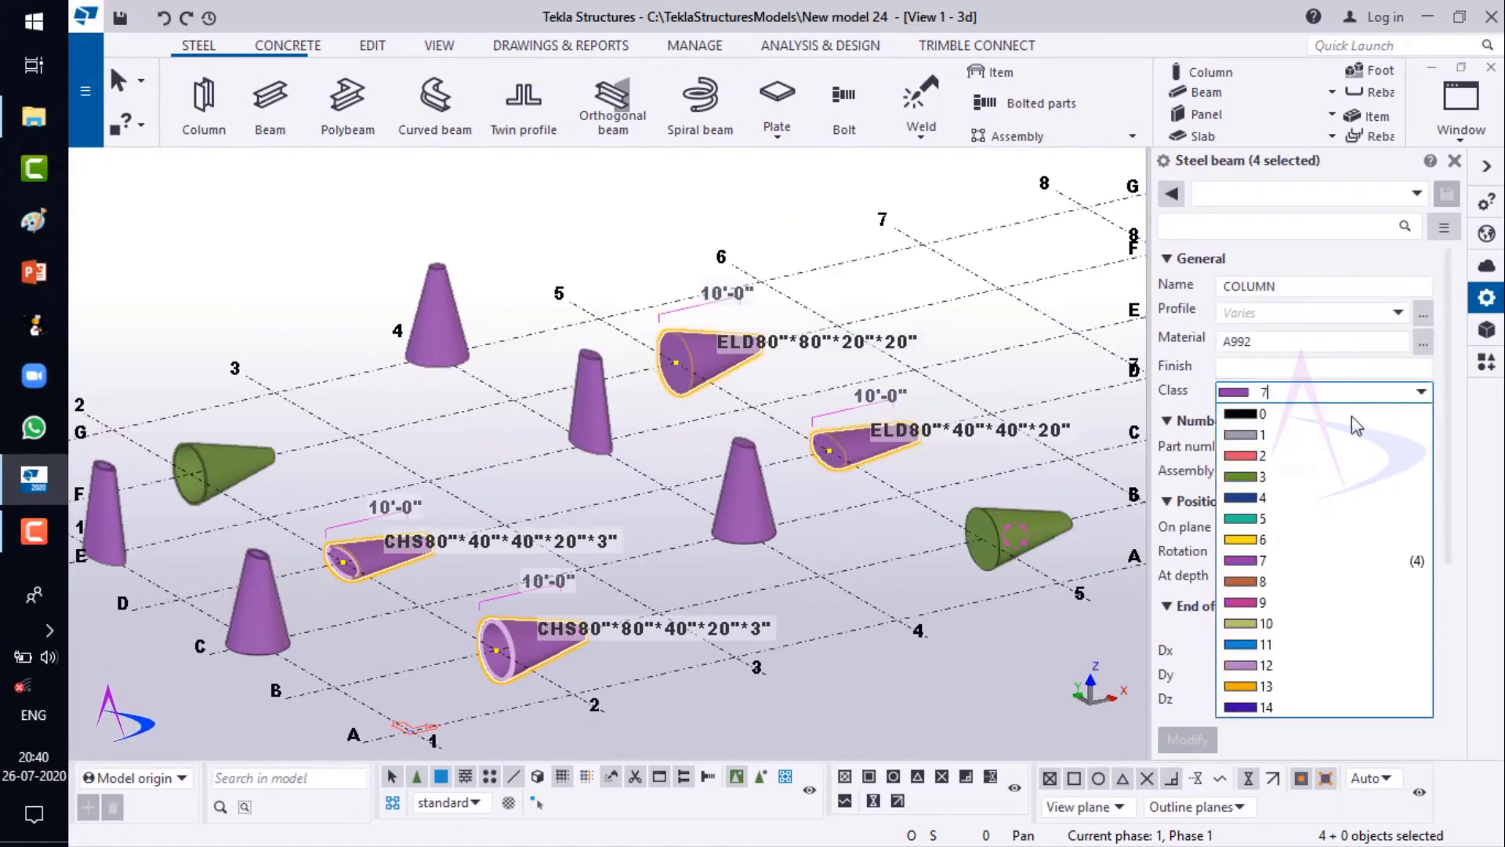
left_click(1272, 476)
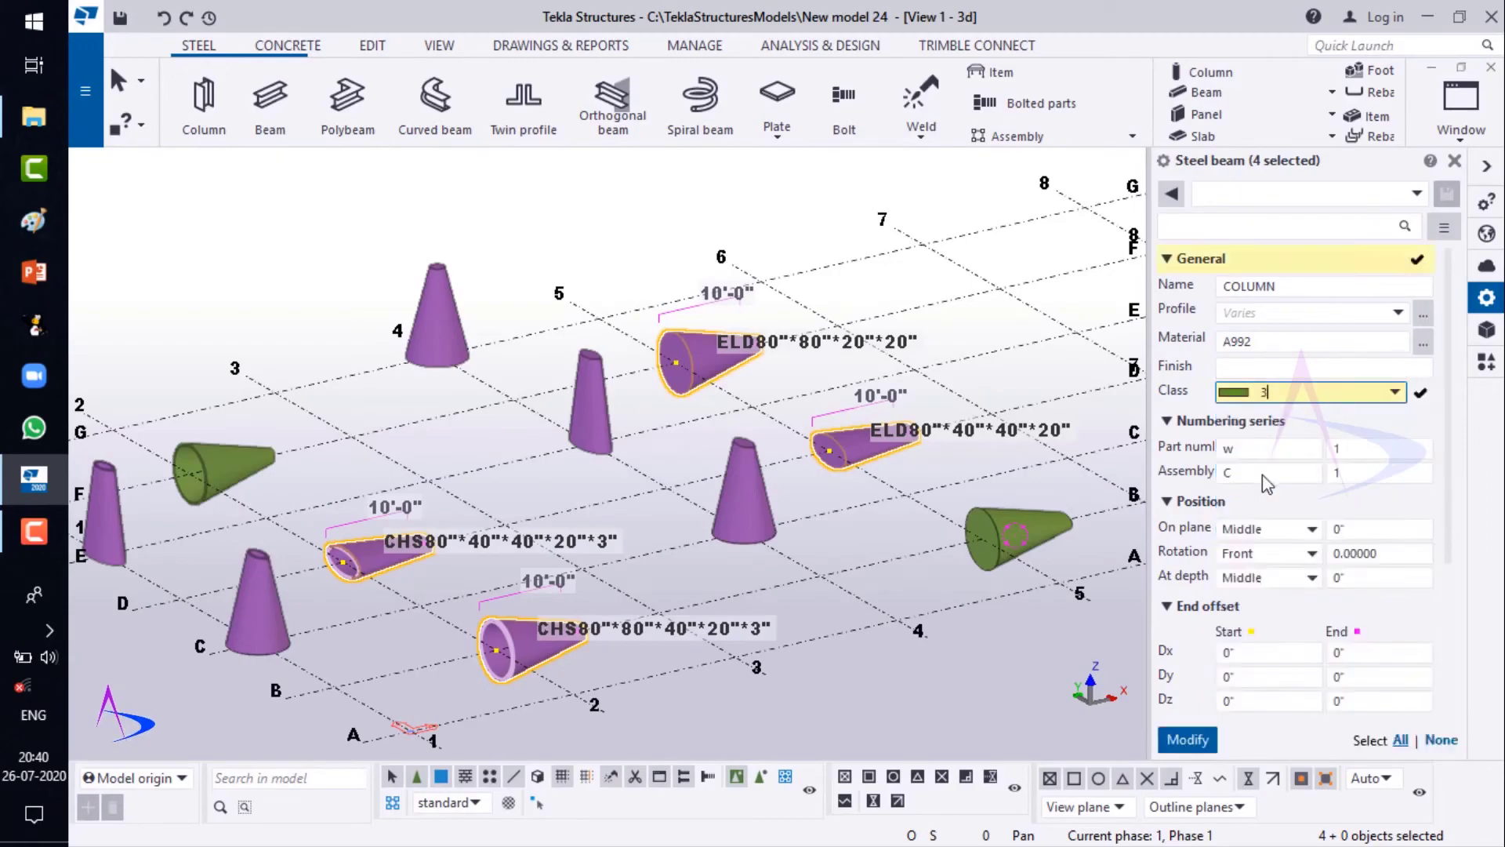
left_click(1188, 739)
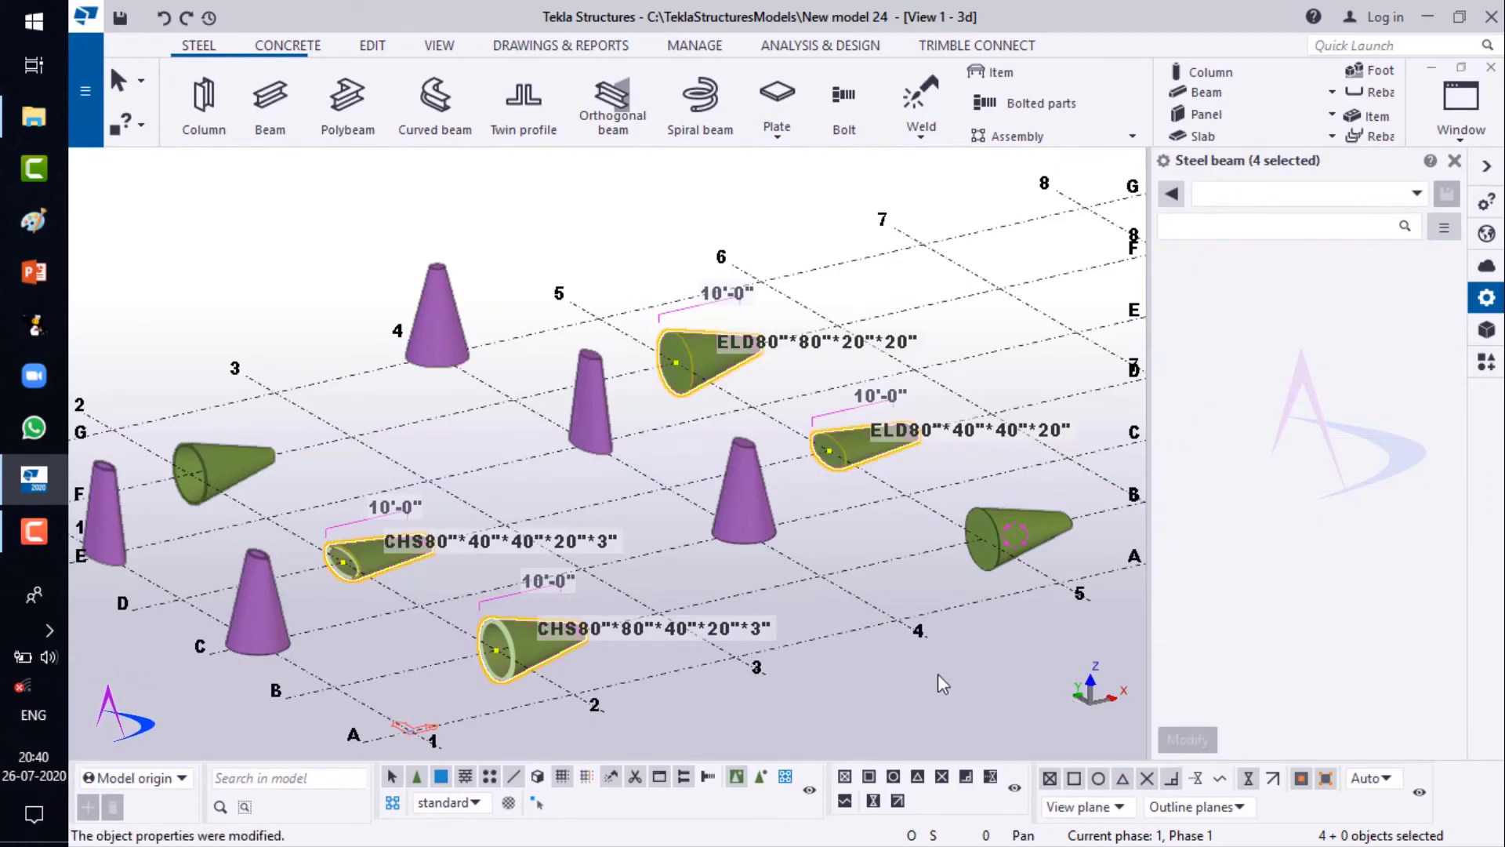
scroll(794, 548, "down", 2)
left_click(741, 542)
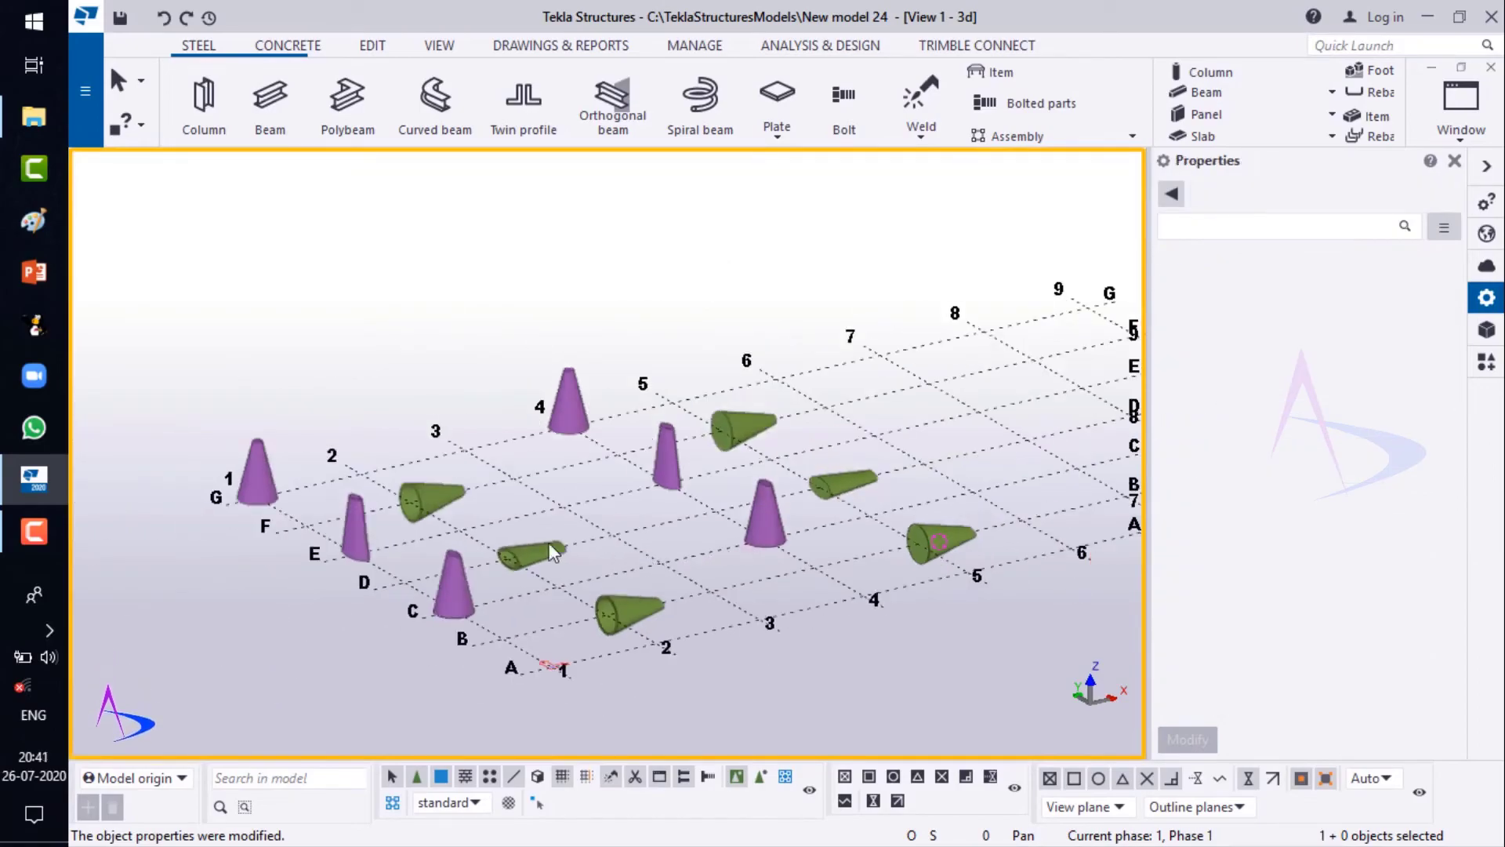
- Examine all the tapered columns and beams together from several angles
scroll(471, 548, "up", 2)
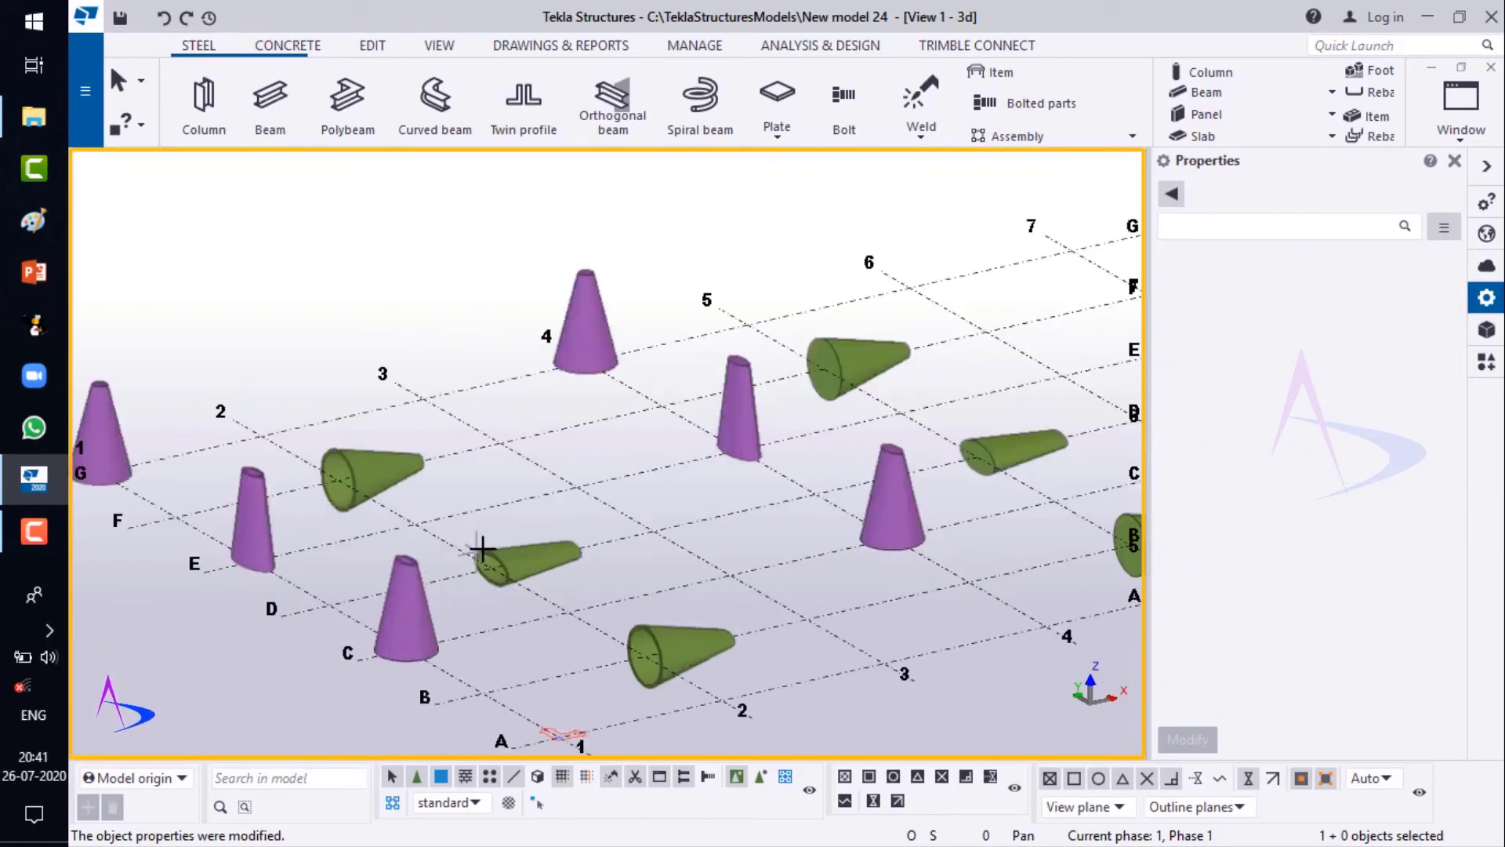
middle_click_drag(397, 581, 510, 492, "ctrl")
scroll(496, 722, "up", 2)
scroll(510, 492, "down", 4)
middle_click_drag(510, 592, 540, 669, "ctrl")
- Compare the solid ELD columns on grid line 4 with the hollow CHS columns on grid line 1 from above
middle_click_drag(624, 401, 609, 552)
middle_click_drag(625, 384, 517, 433)
scroll(665, 353, "up", 5)
middle_click_drag(757, 508, 854, 496)
scroll(854, 496, "down", 2)
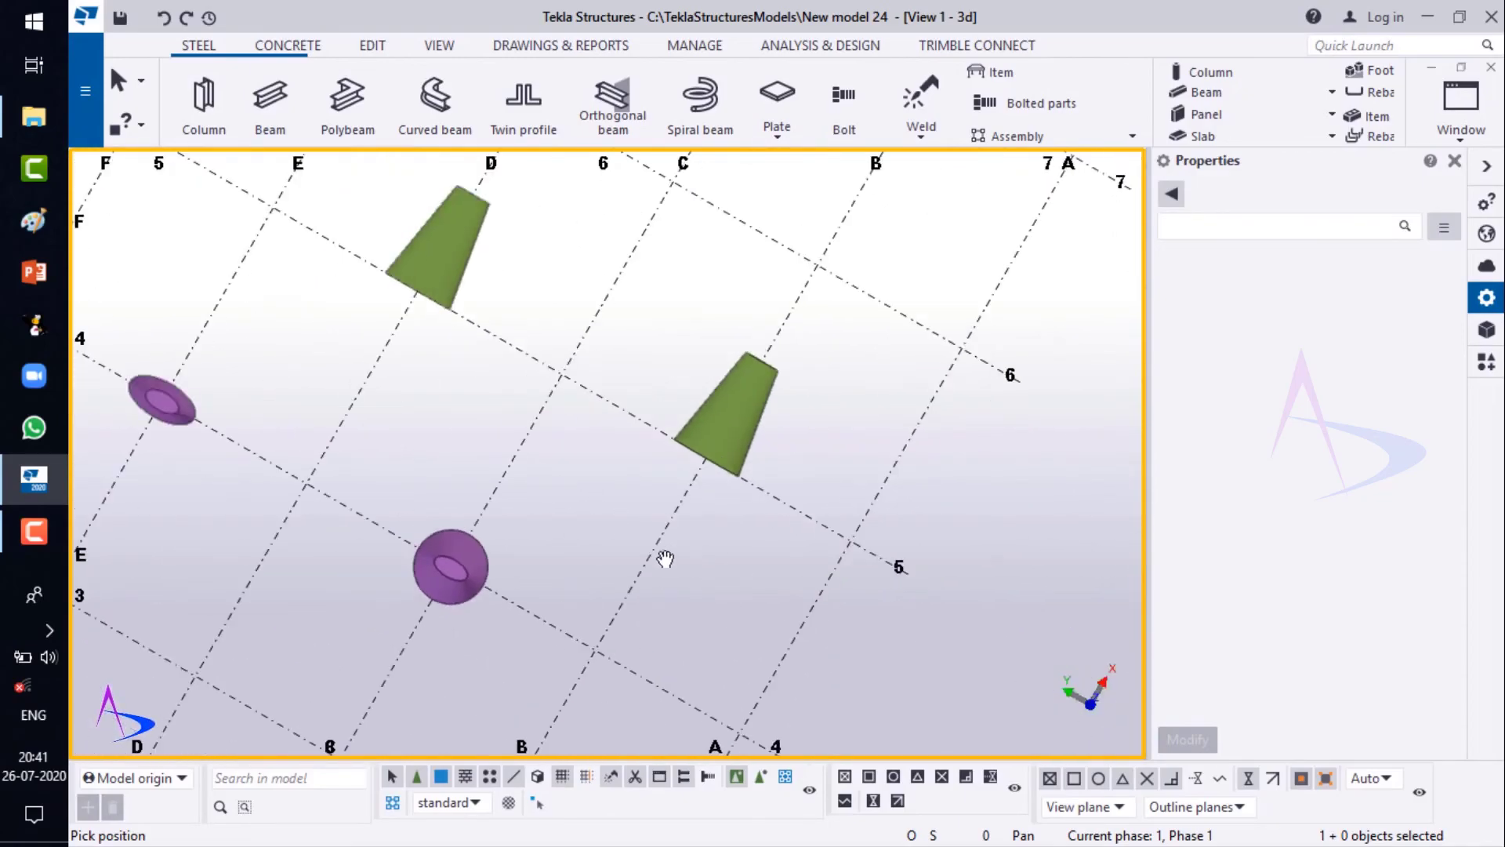
middle_click_drag(730, 553, 803, 548)
scroll(659, 591, "up", 5)
middle_click_drag(433, 486, 398, 413)
scroll(685, 554, "down", 1)
middle_click_drag(685, 554, 779, 431)
scroll(766, 431, "down", 6)
scroll(686, 463, "down", 1)
middle_click_drag(321, 725, 408, 541)
scroll(394, 548, "up", 7)
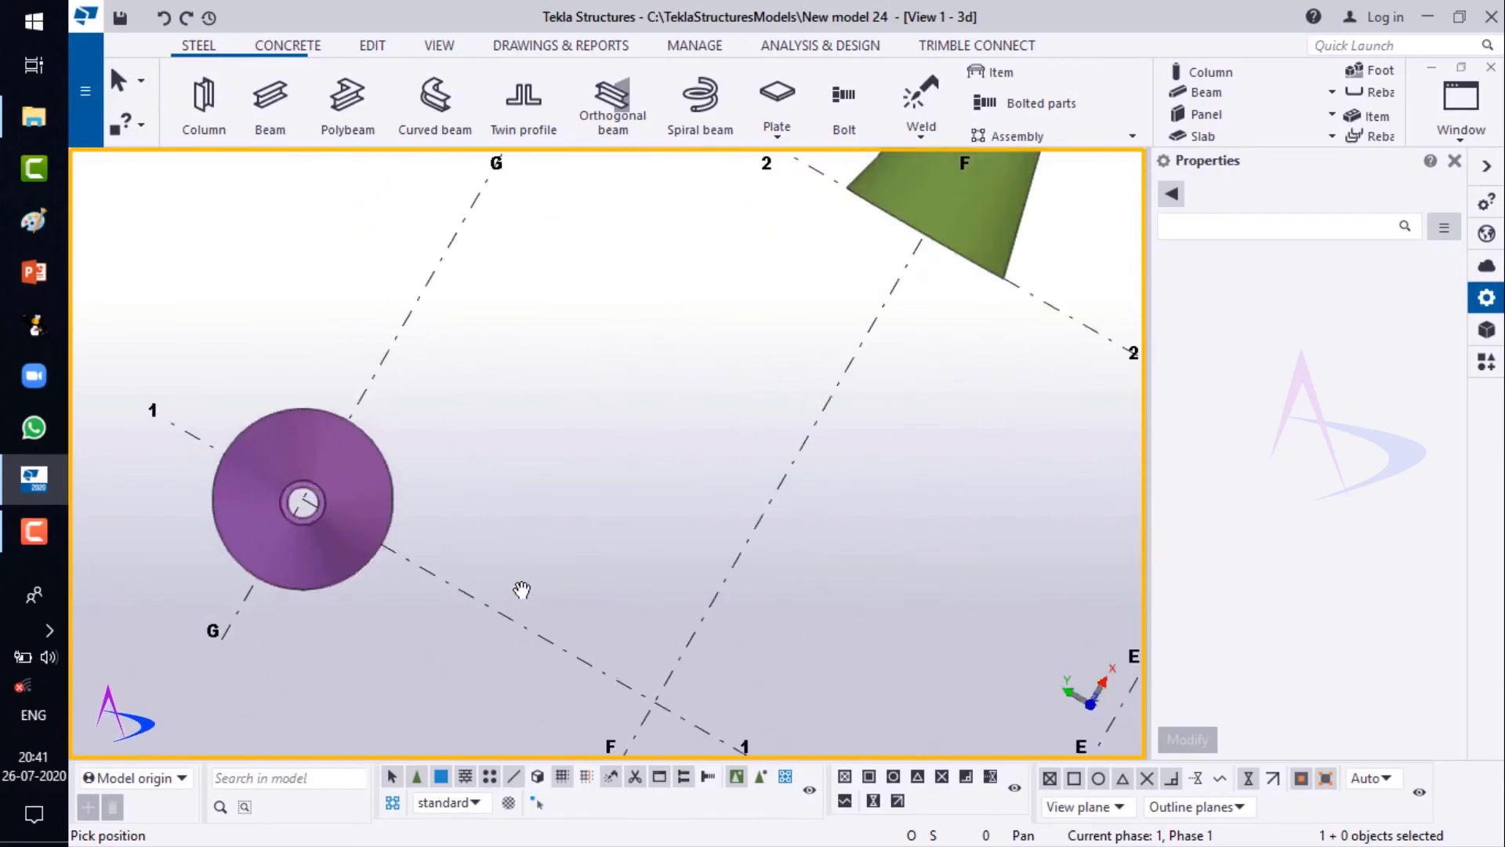
middle_click_drag(522, 592, 353, 430)
scroll(481, 565, "down", 4)
middle_click_drag(447, 548, 406, 543)
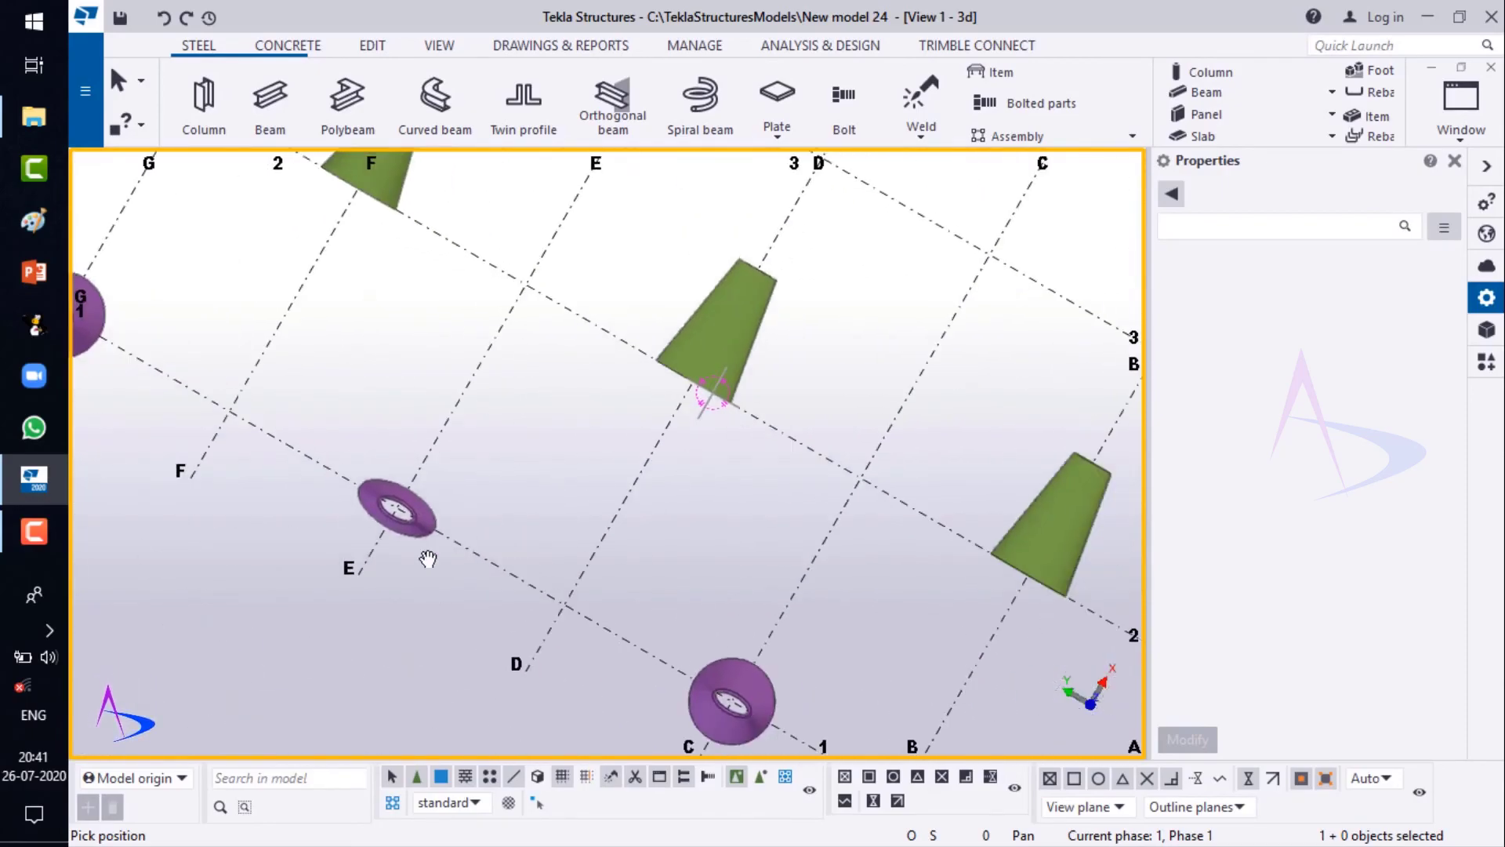
middle_click_drag(444, 605, 318, 571)
scroll(679, 612, "down", 4)
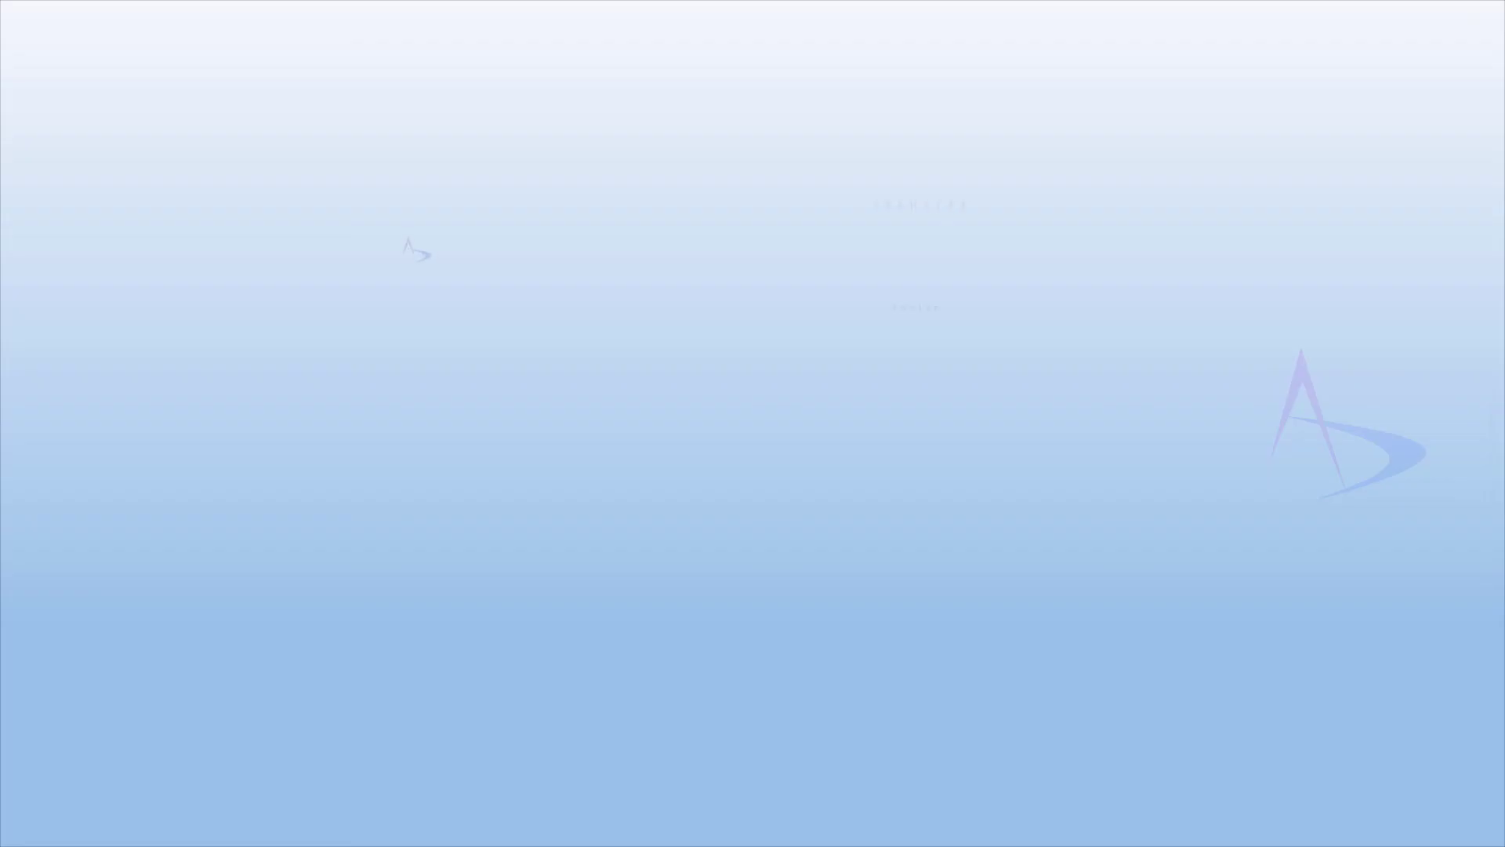